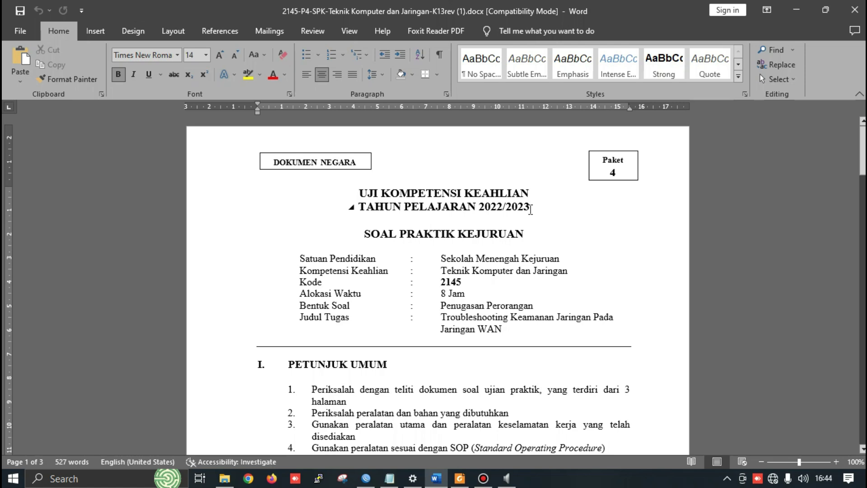
Read the exam sheet down to the GAMBAR KERJA network diagram, then bring Bandicam forward
{"action": "scroll", "coordinate": [541, 199], "scroll_direction": "down", "scroll_amount": 15}
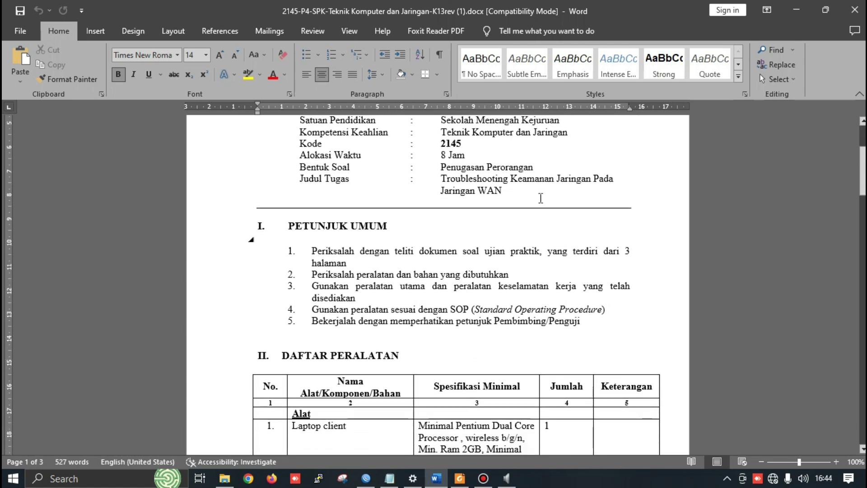
{"action": "scroll", "coordinate": [593, 266], "scroll_direction": "down", "scroll_amount": 20}
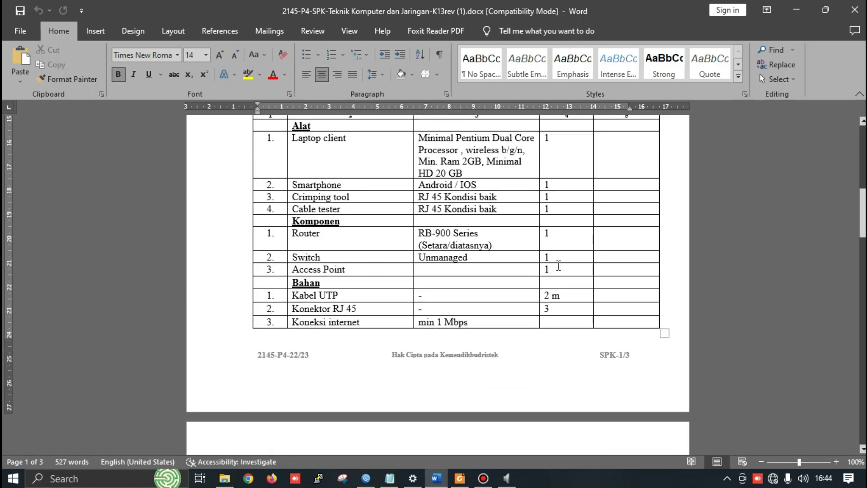
{"action": "scroll", "coordinate": [582, 283], "scroll_direction": "up", "scroll_amount": 12}
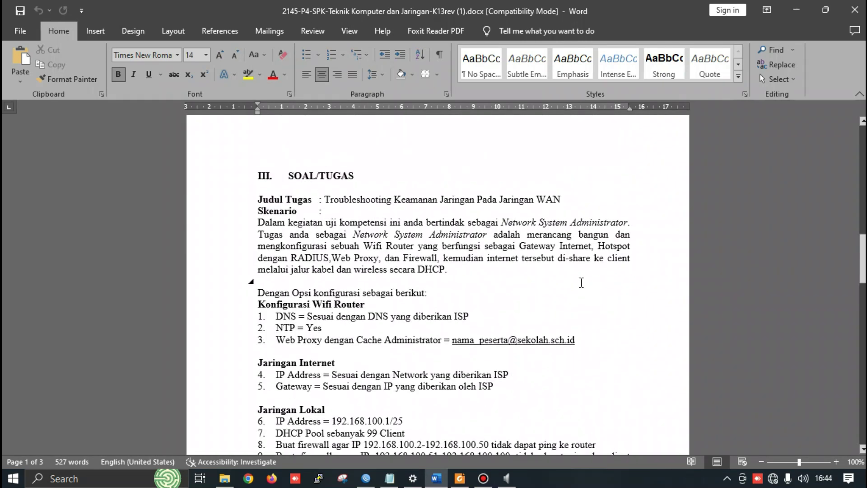
{"action": "scroll", "coordinate": [430, 271], "scroll_direction": "down", "scroll_amount": 8}
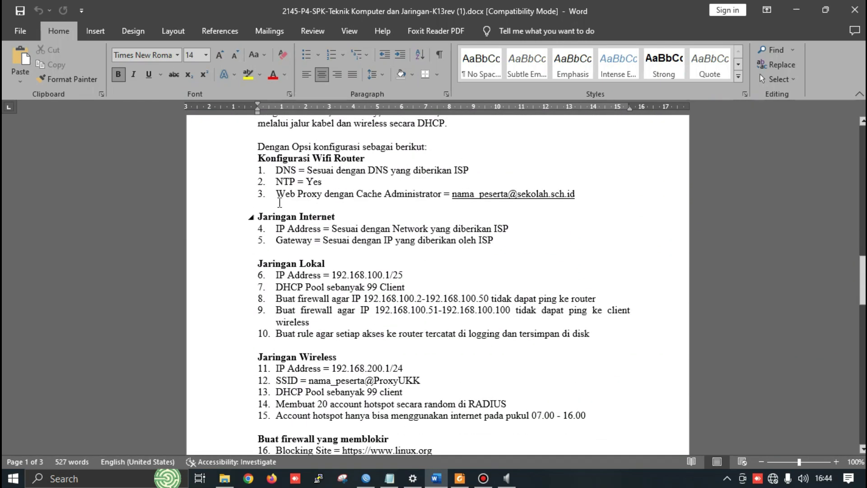
{"action": "scroll", "coordinate": [258, 171], "scroll_direction": "down", "scroll_amount": 14}
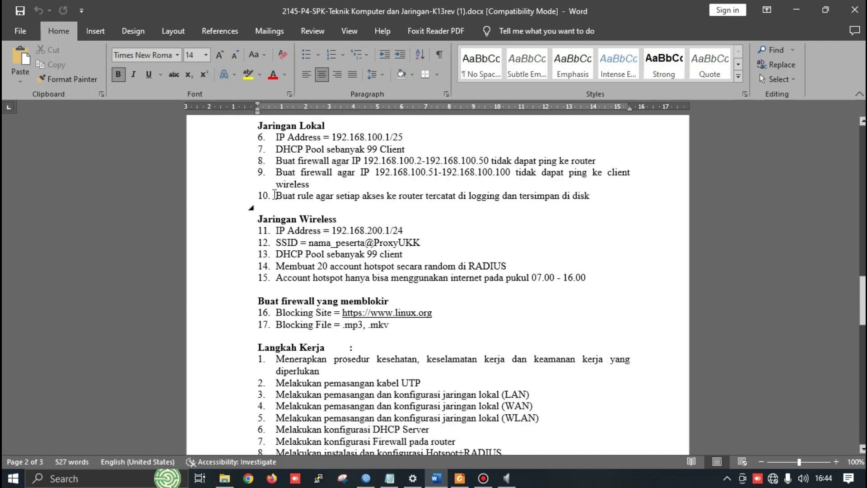
{"action": "scroll", "coordinate": [280, 201], "scroll_direction": "up", "scroll_amount": 1}
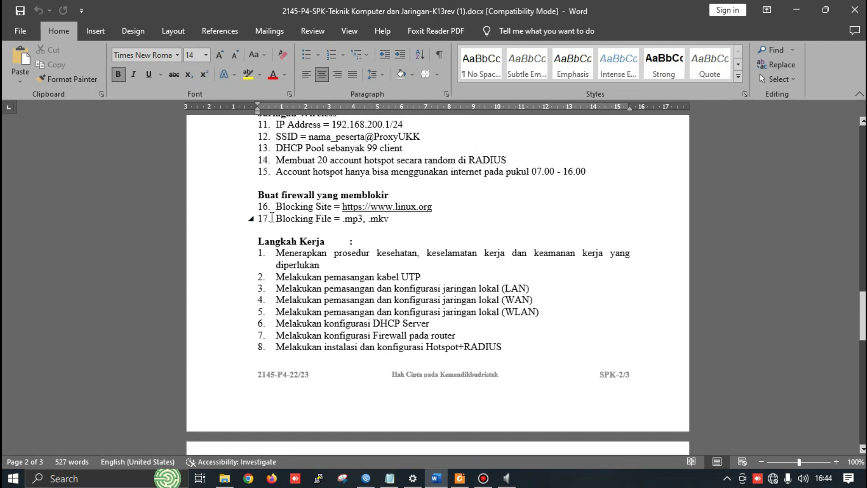
{"action": "scroll", "coordinate": [420, 210], "scroll_direction": "up", "scroll_amount": 2}
{"action": "scroll", "coordinate": [420, 210], "scroll_direction": "up", "scroll_amount": 17}
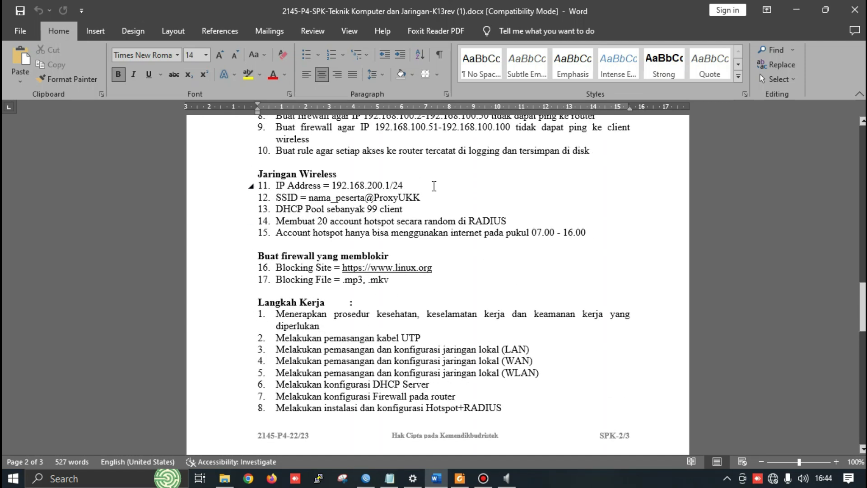
{"action": "scroll", "coordinate": [278, 274], "scroll_direction": "down", "scroll_amount": 20}
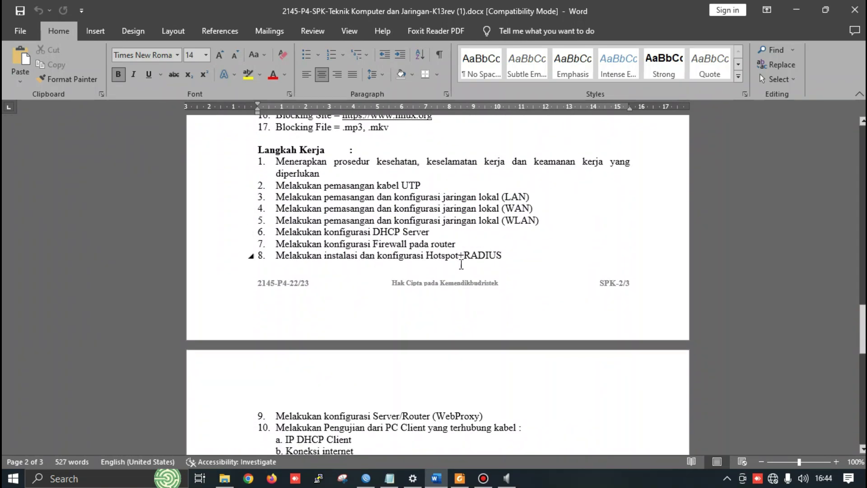
{"action": "scroll", "coordinate": [416, 248], "scroll_direction": "down", "scroll_amount": 16}
{"action": "scroll", "coordinate": [286, 202], "scroll_direction": "up", "scroll_amount": 2}
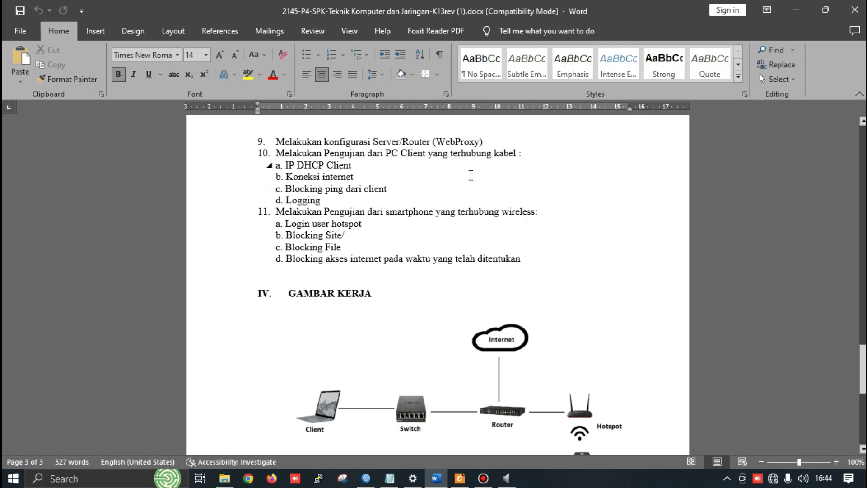
{"action": "scroll", "coordinate": [443, 190], "scroll_direction": "down", "scroll_amount": 2}
{"action": "scroll", "coordinate": [443, 190], "scroll_direction": "up", "scroll_amount": 2}
{"action": "scroll", "coordinate": [460, 226], "scroll_direction": "up", "scroll_amount": 2}
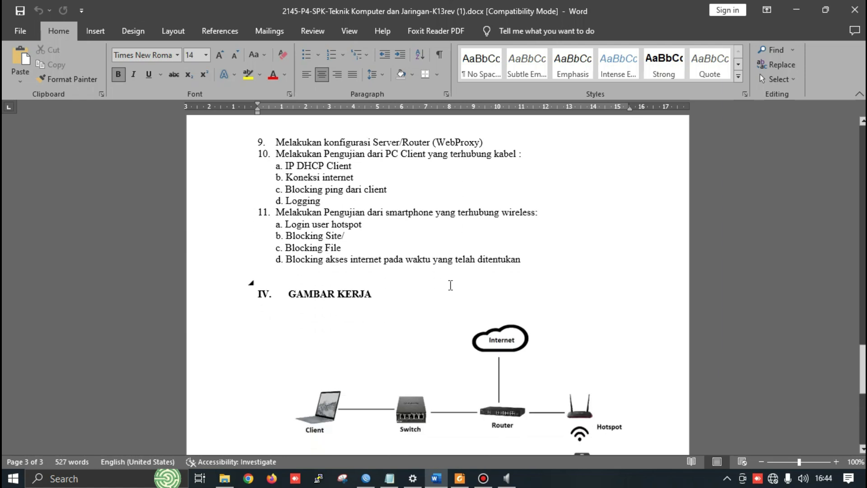
{"action": "scroll", "coordinate": [440, 296], "scroll_direction": "down", "scroll_amount": 3}
{"action": "scroll", "coordinate": [401, 310], "scroll_direction": "up", "scroll_amount": 2}
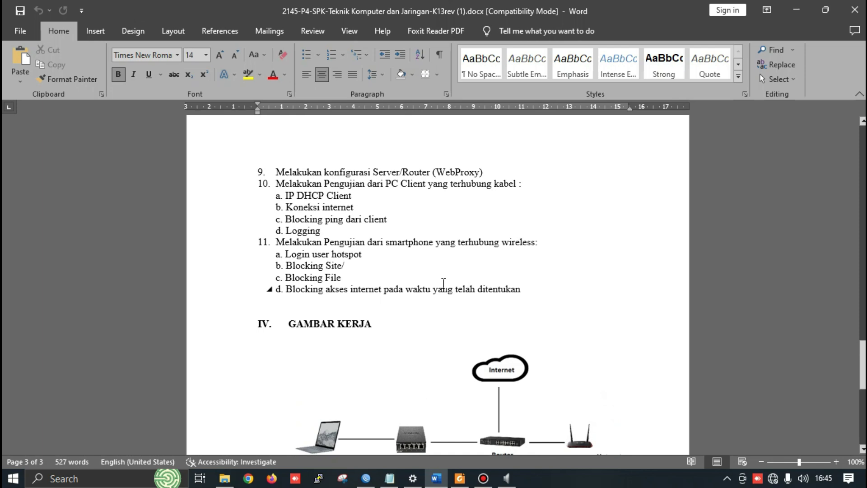
{"action": "scroll", "coordinate": [443, 284], "scroll_direction": "down", "scroll_amount": 1}
{"action": "key", "text": "alt+Tab"}
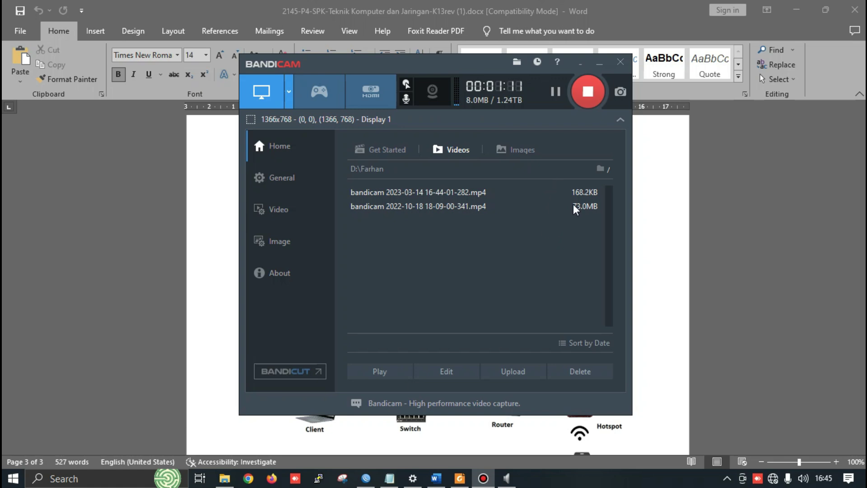
Stop the Bandicam recording and return to the exam sheet in Word
{"action": "left_click", "coordinate": [586, 107]}
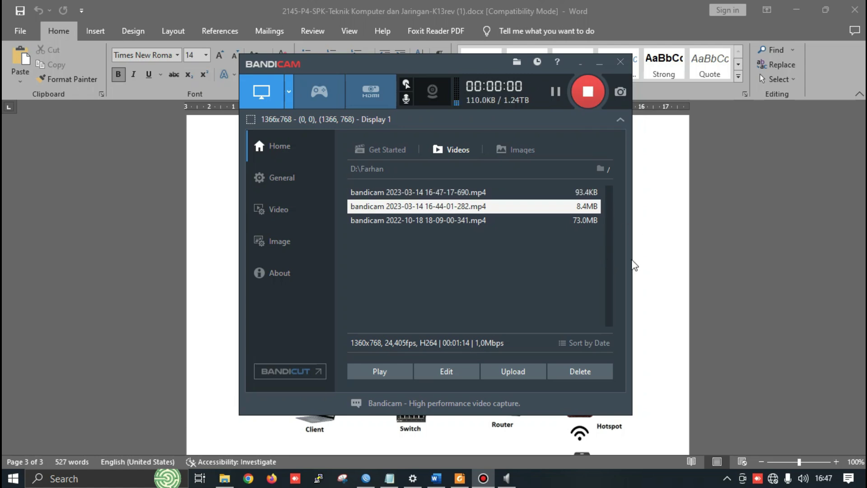
{"action": "key", "text": "alt+Tab"}
{"action": "scroll", "coordinate": [348, 282], "scroll_direction": "up", "scroll_amount": 1}
{"action": "scroll", "coordinate": [348, 282], "scroll_direction": "up", "scroll_amount": 15}
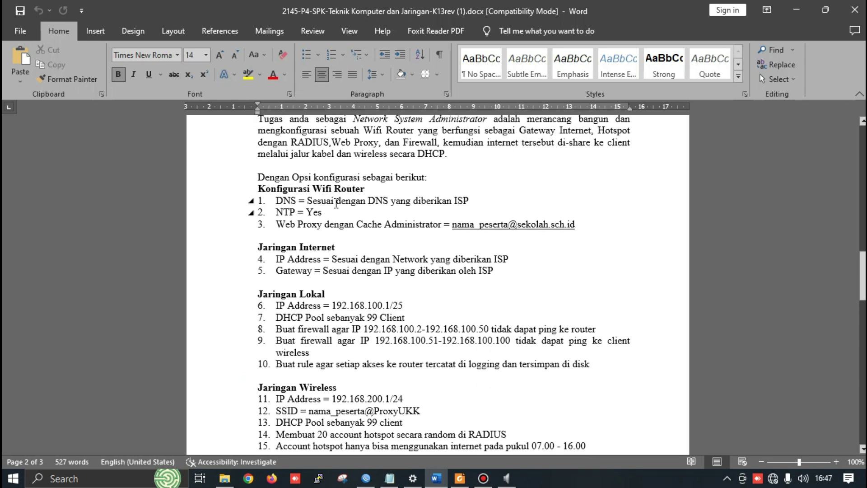
Bring the WinBox router session to the front
{"action": "key", "text": "alt+Tab"}
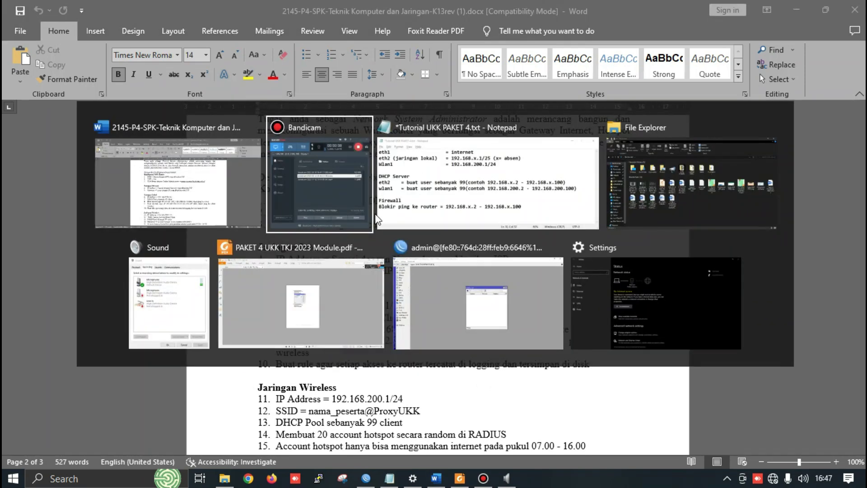
{"action": "key", "text": "Down"}
{"action": "key", "text": "Right"}
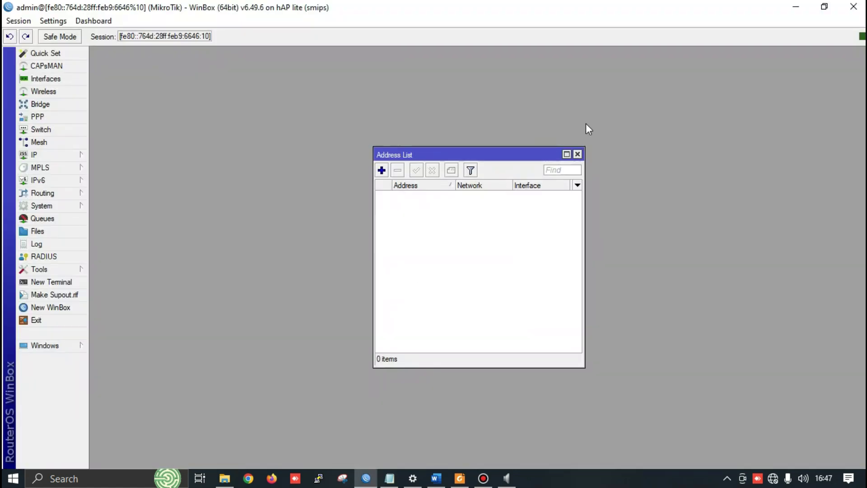
Reopen the router's IP address list
{"action": "left_click", "coordinate": [580, 155]}
{"action": "left_click", "coordinate": [64, 155]}
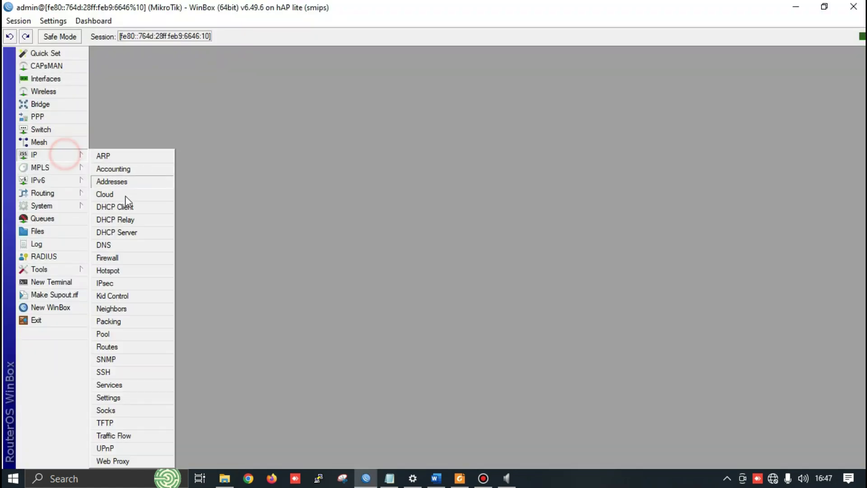
{"action": "left_click", "coordinate": [136, 182]}
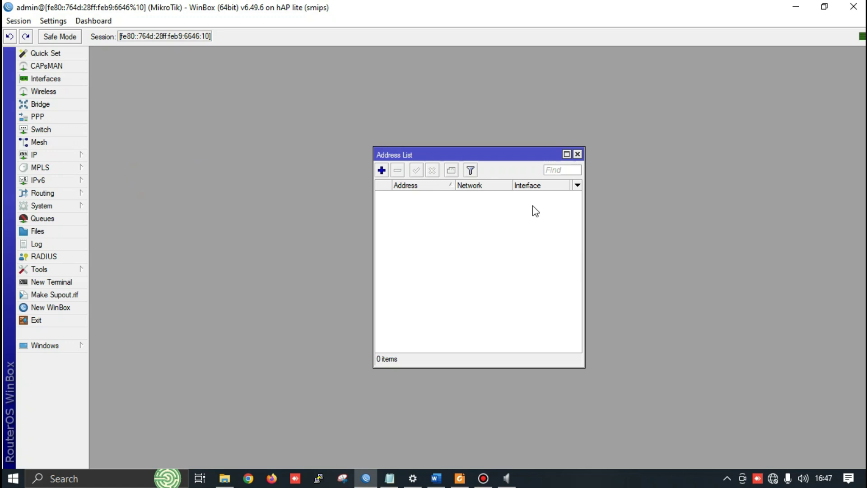
Review the Notepad notes, highlighting the x, 200, 24 and 25 values for eth2 and Wlan1, then minimize them
{"action": "key", "text": "alt+Tab"}
{"action": "key", "text": "alt+Tab"}
{"action": "key", "text": "alt+Tab"}
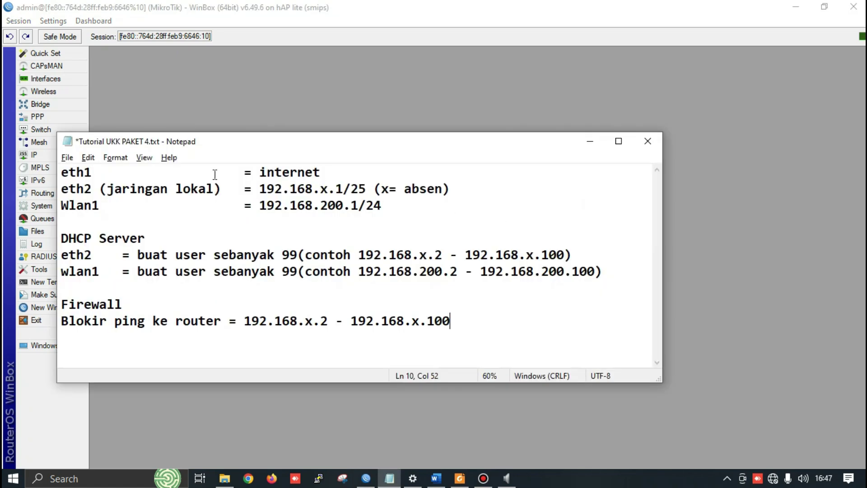
{"action": "left_click_drag", "start_coordinate": [298, 144], "coordinate": [440, 136]}
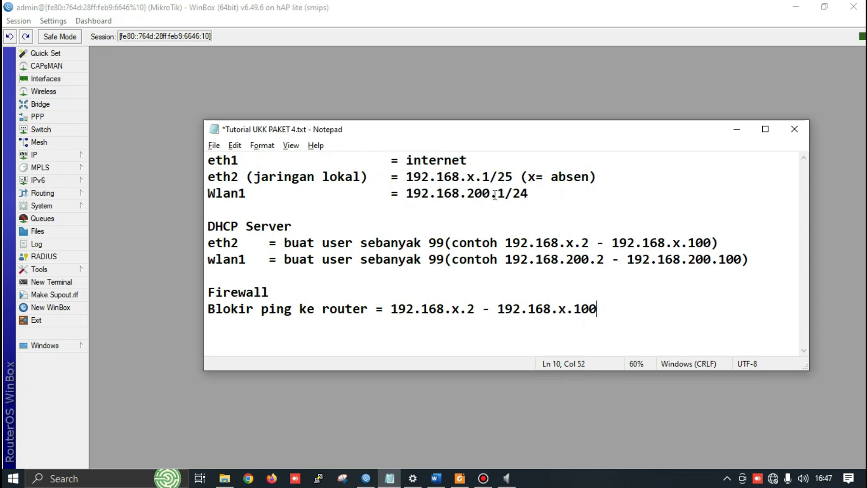
{"action": "left_click_drag", "start_coordinate": [466, 175], "coordinate": [480, 175]}
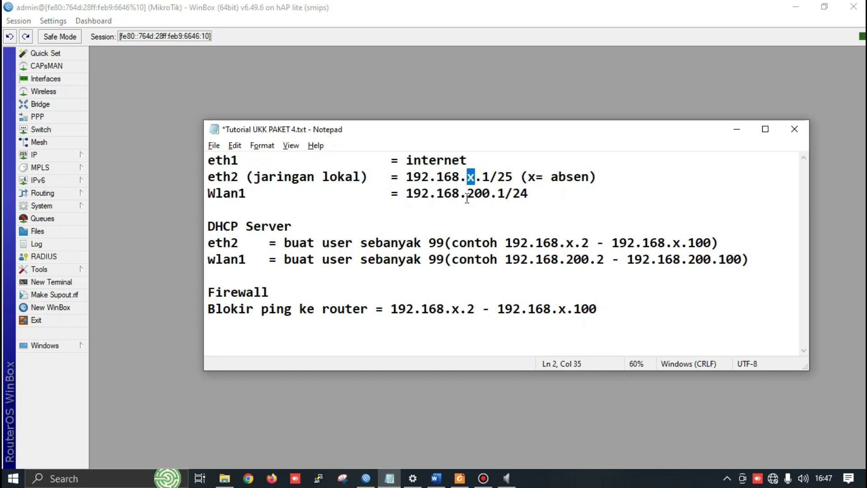
{"action": "left_click", "coordinate": [467, 177]}
{"action": "left_click_drag", "start_coordinate": [471, 192], "coordinate": [499, 194]}
{"action": "left_click", "coordinate": [529, 194]}
{"action": "left_click_drag", "start_coordinate": [498, 178], "coordinate": [537, 197]}
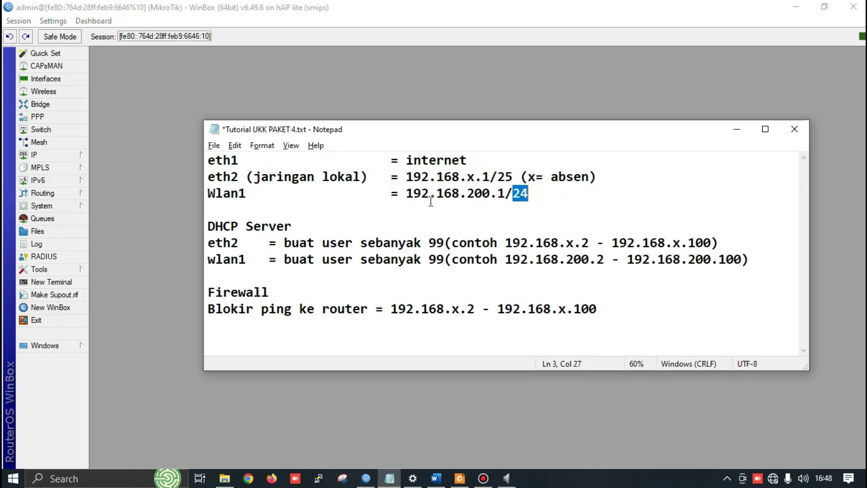
{"action": "left_click_drag", "start_coordinate": [501, 177], "coordinate": [528, 194]}
{"action": "left_click", "coordinate": [519, 194]}
{"action": "left_click_drag", "start_coordinate": [498, 177], "coordinate": [523, 177]}
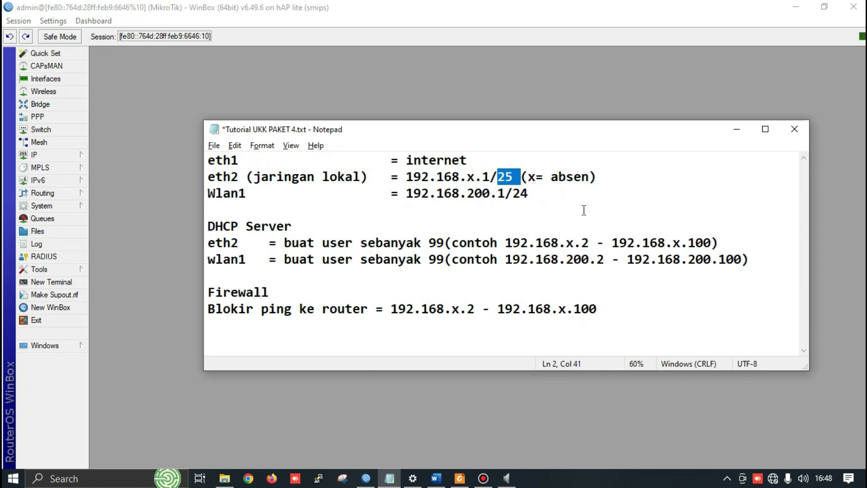
{"action": "left_click", "coordinate": [737, 130]}
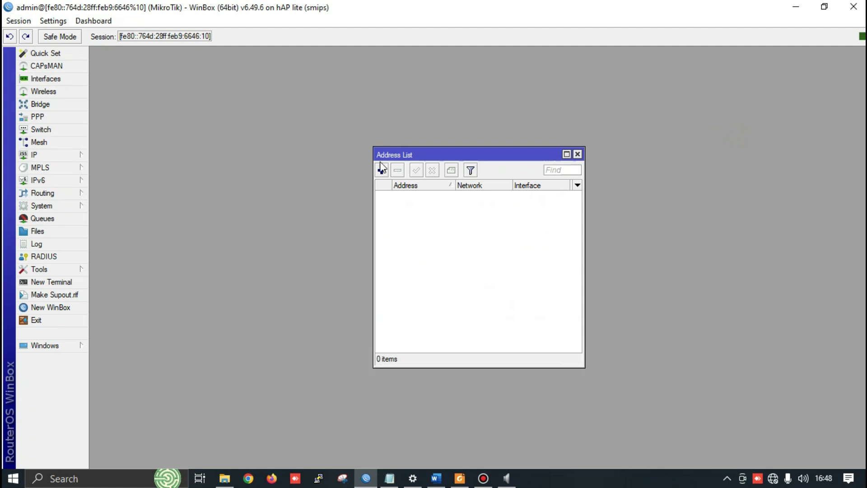
Close the address list and view the password settings without changing them
{"action": "left_click", "coordinate": [577, 154]}
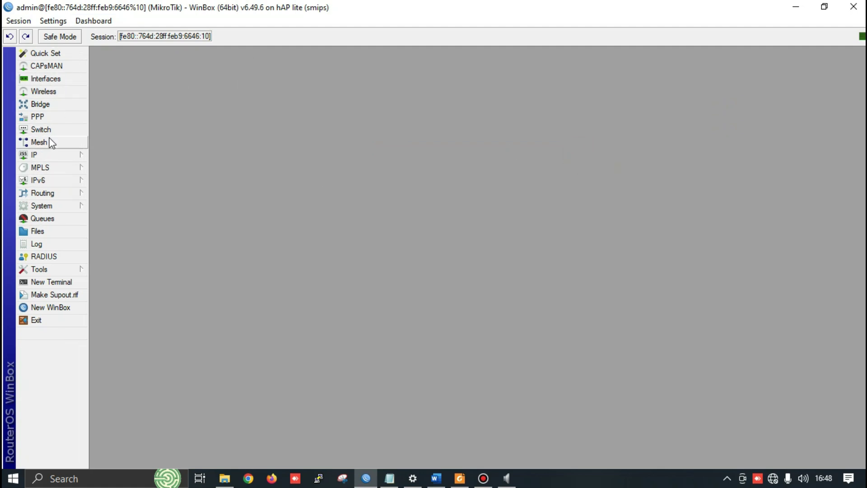
{"action": "left_click", "coordinate": [64, 203]}
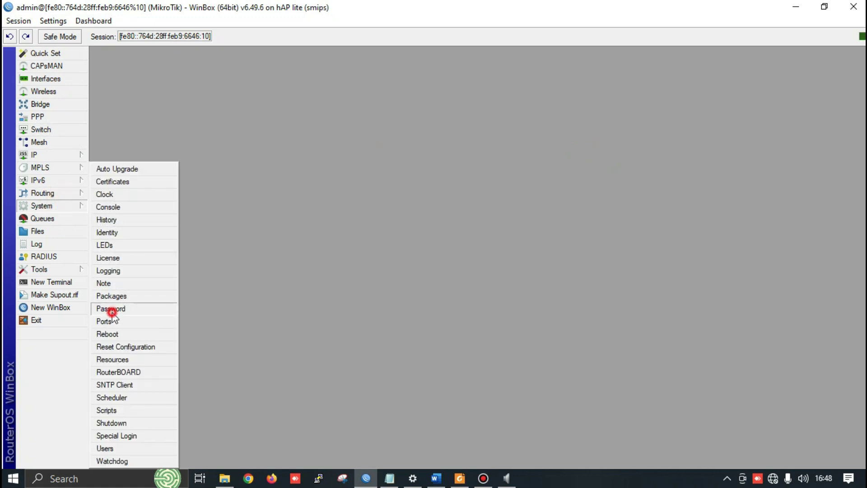
{"action": "left_click", "coordinate": [111, 310]}
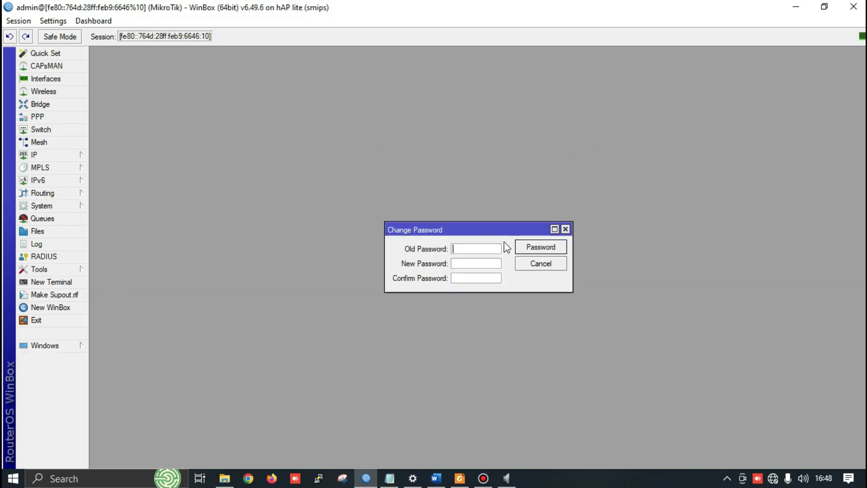
{"action": "left_click", "coordinate": [566, 230]}
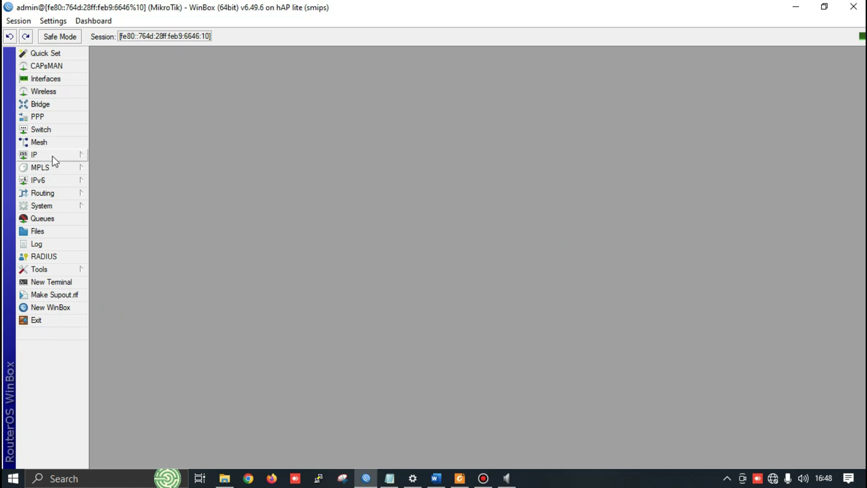
Rename the router identity to 'ROUTER_' followed by the user's name
{"action": "left_click", "coordinate": [70, 209]}
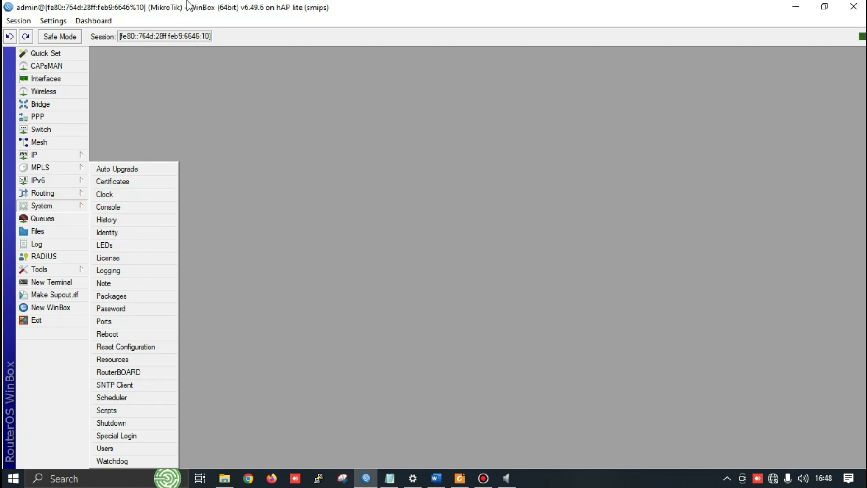
{"action": "left_click", "coordinate": [110, 233]}
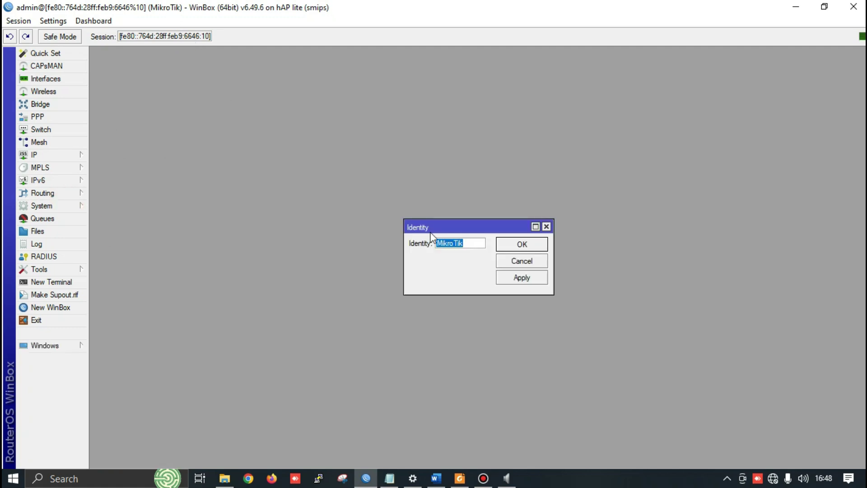
{"action": "type", "text": "ROUTER_FARHAN"}
{"action": "left_click", "coordinate": [508, 276]}
{"action": "left_click", "coordinate": [521, 244]}
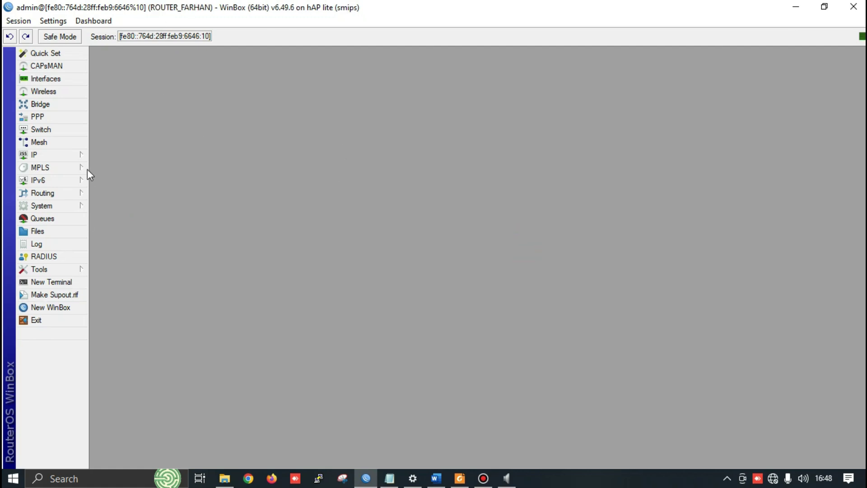
{"action": "left_click", "coordinate": [79, 156]}
Review the six interfaces (ether1–ether4, pwr-line1, wlan1) and close the interface list
{"action": "key", "text": "alt+Tab"}
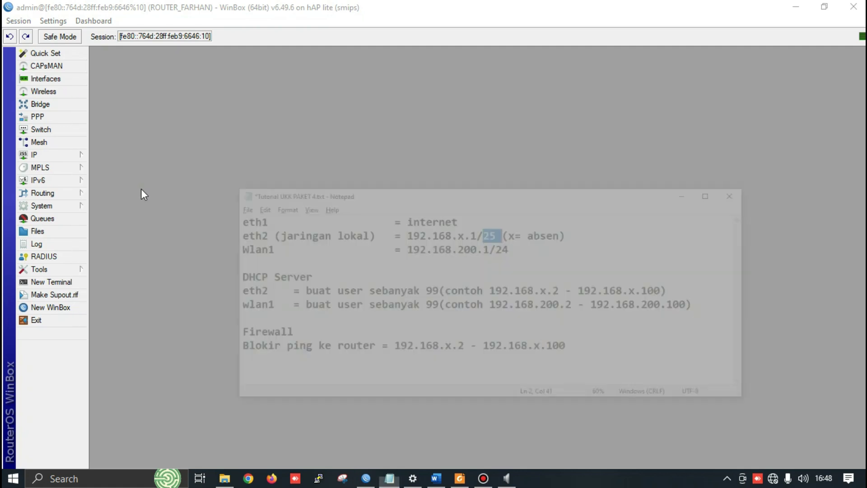
{"action": "key", "text": "alt+Tab"}
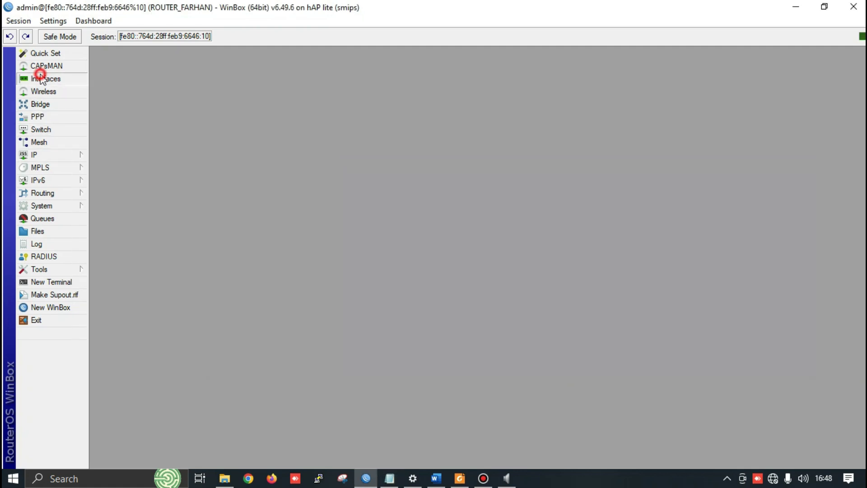
{"action": "left_click", "coordinate": [43, 79]}
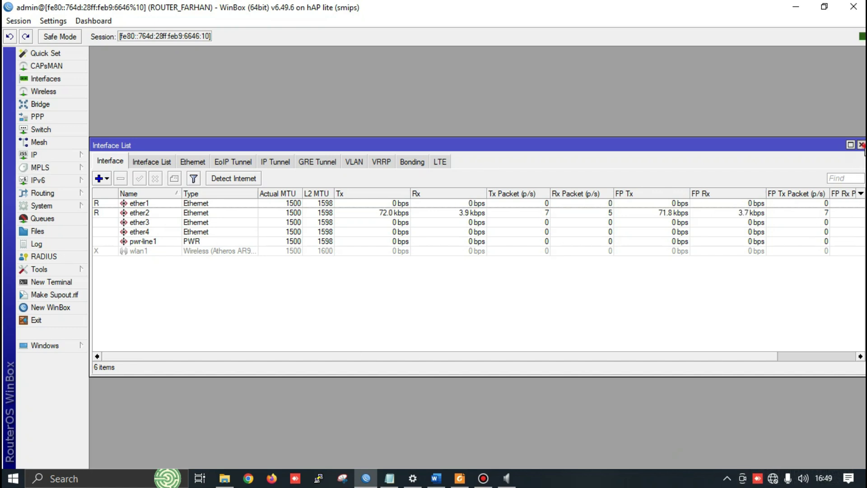
{"action": "left_click", "coordinate": [862, 145]}
{"action": "left_click", "coordinate": [78, 154]}
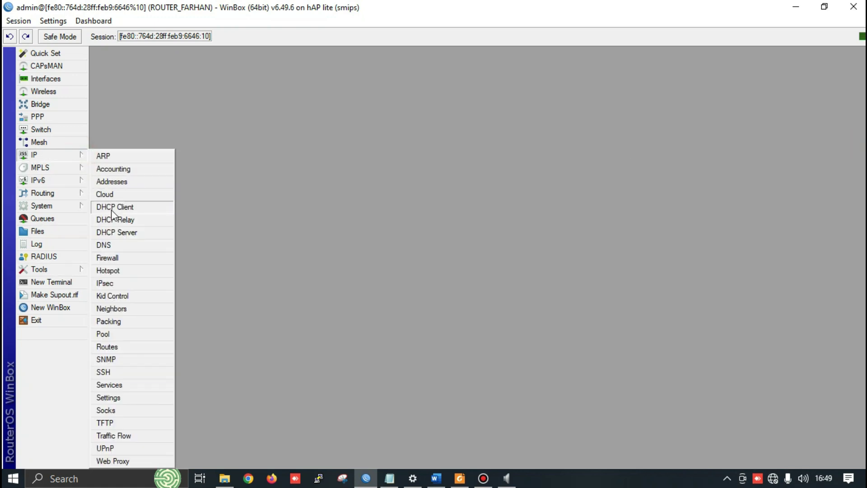
Add a DHCP client on ether1, checking the Word task sheet, then close the DHCP client list
{"action": "left_click", "coordinate": [113, 208]}
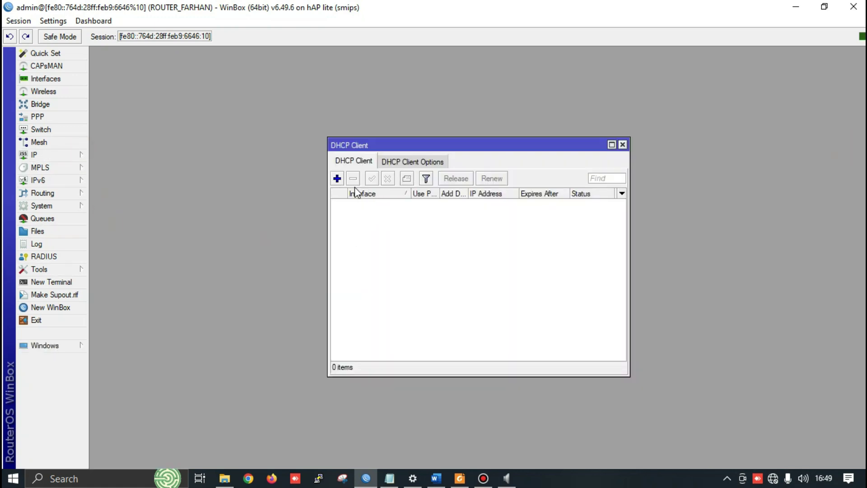
{"action": "key", "text": "alt+Tab"}
{"action": "key", "text": "alt+Tab"}
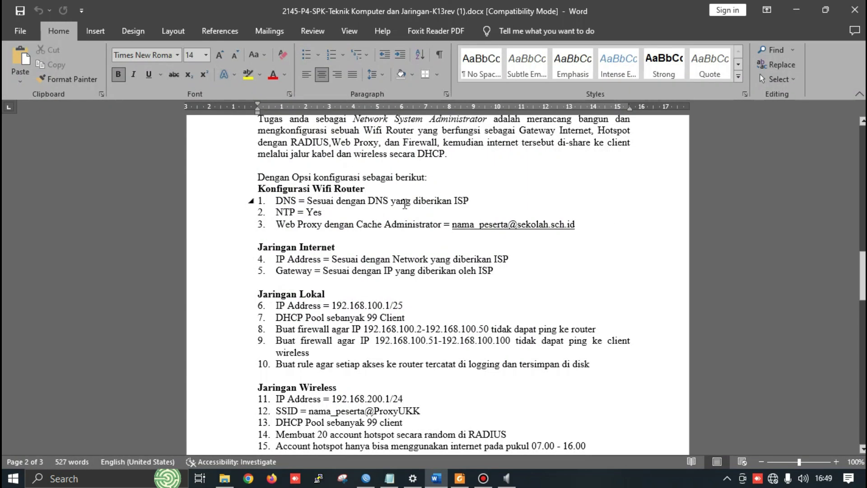
{"action": "key", "text": "alt+Tab"}
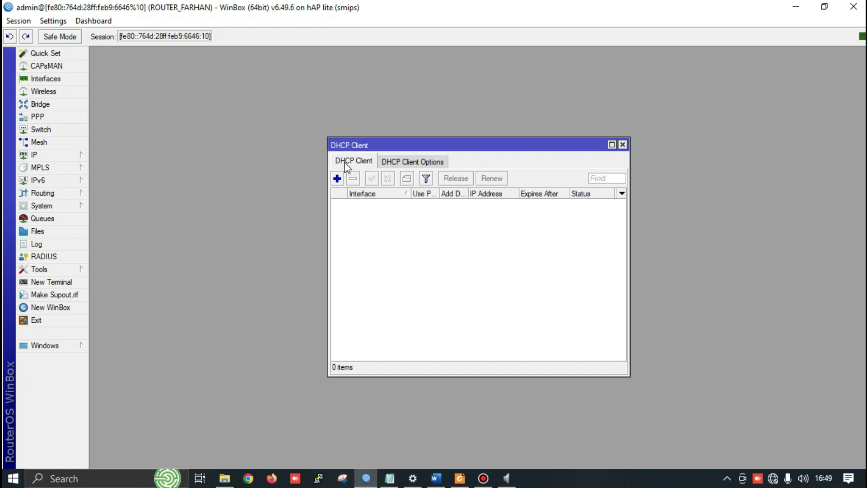
{"action": "left_click", "coordinate": [337, 179]}
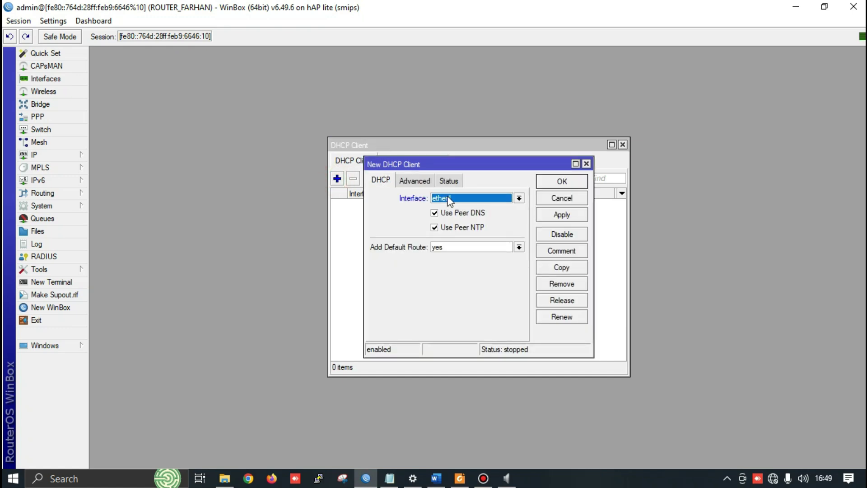
{"action": "left_click", "coordinate": [557, 214]}
{"action": "left_click", "coordinate": [559, 182]}
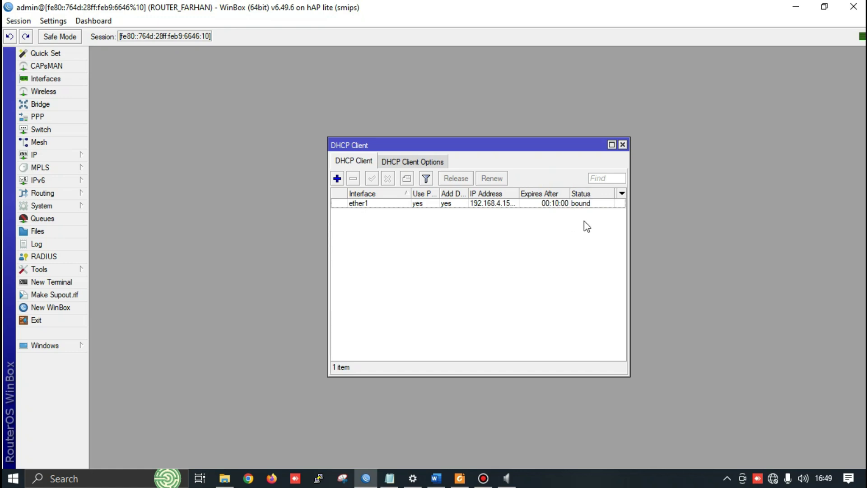
{"action": "key", "text": "alt+Tab"}
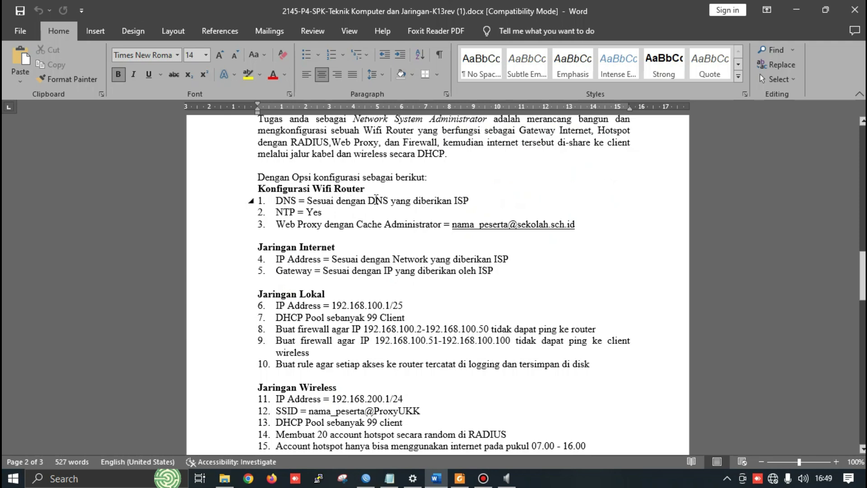
{"action": "key", "text": "alt+Tab"}
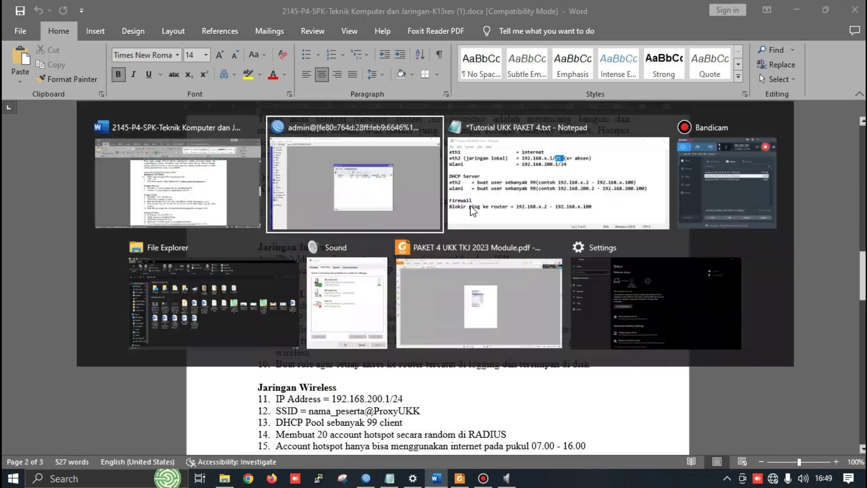
{"action": "left_click", "coordinate": [623, 144]}
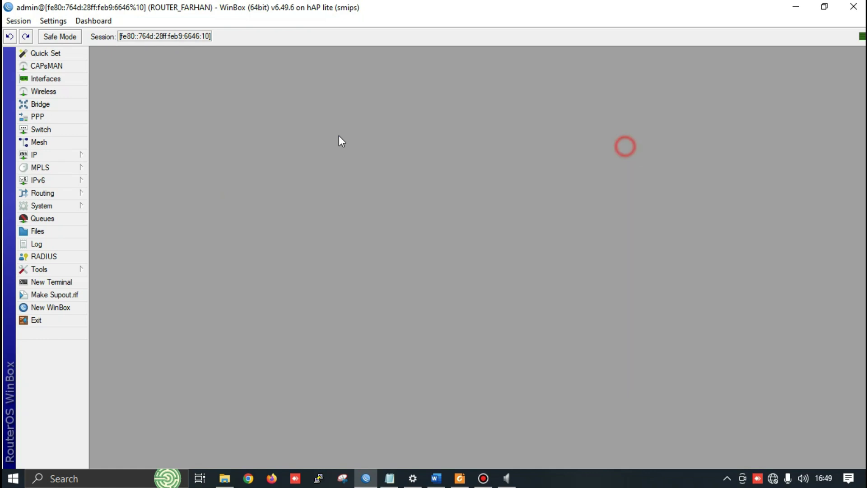
{"action": "left_click", "coordinate": [52, 155]}
{"action": "left_click", "coordinate": [107, 245]}
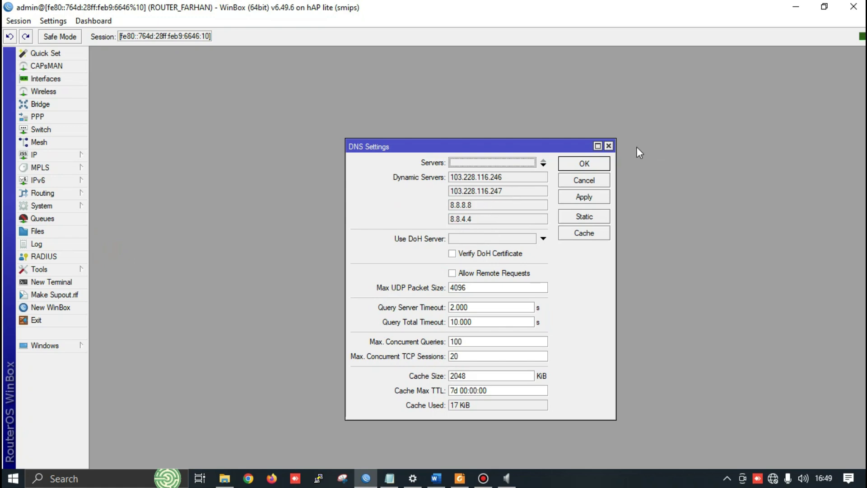
{"action": "left_click", "coordinate": [609, 146]}
{"action": "left_click", "coordinate": [36, 155]}
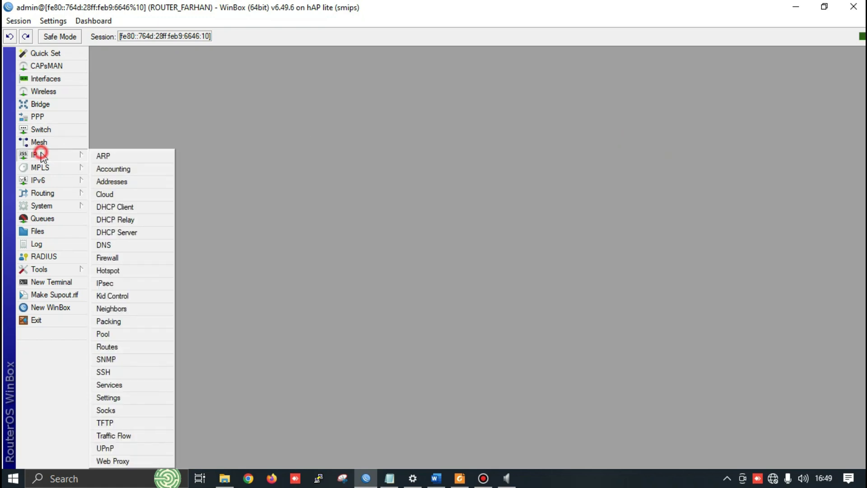
Arrange the IP address list and DHCP client list side by side
{"action": "left_click", "coordinate": [136, 183]}
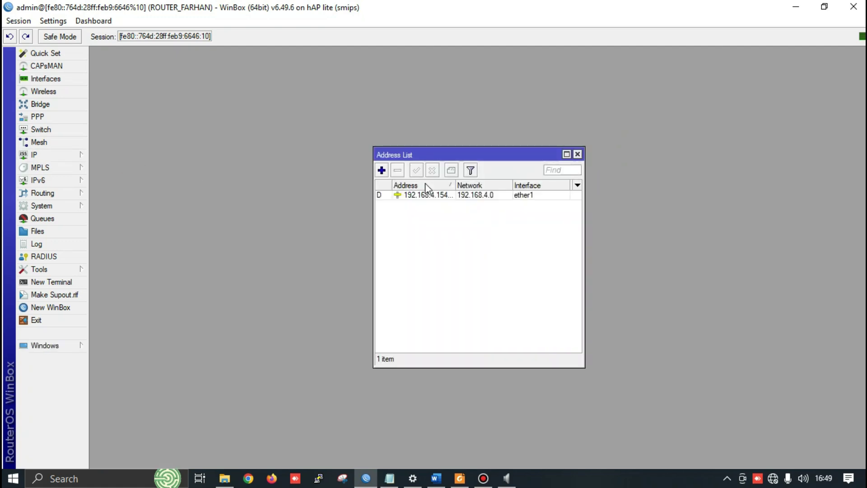
{"action": "left_click_drag", "start_coordinate": [456, 183], "coordinate": [467, 183]}
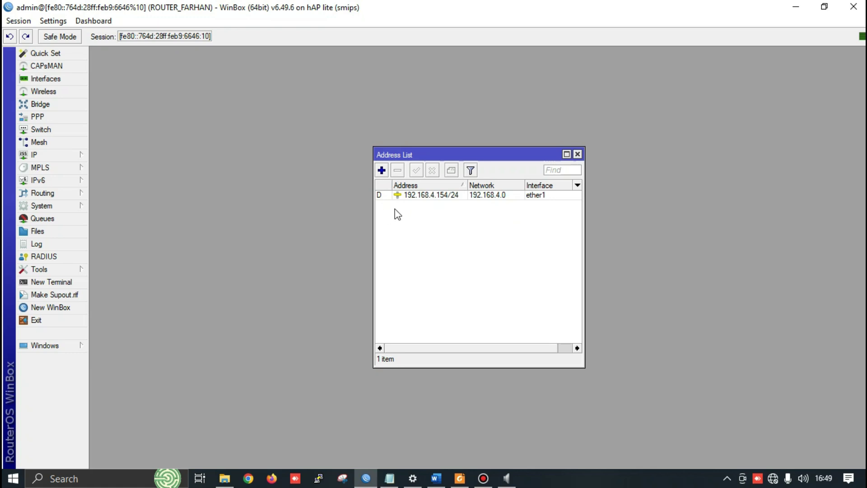
{"action": "left_click", "coordinate": [55, 157]}
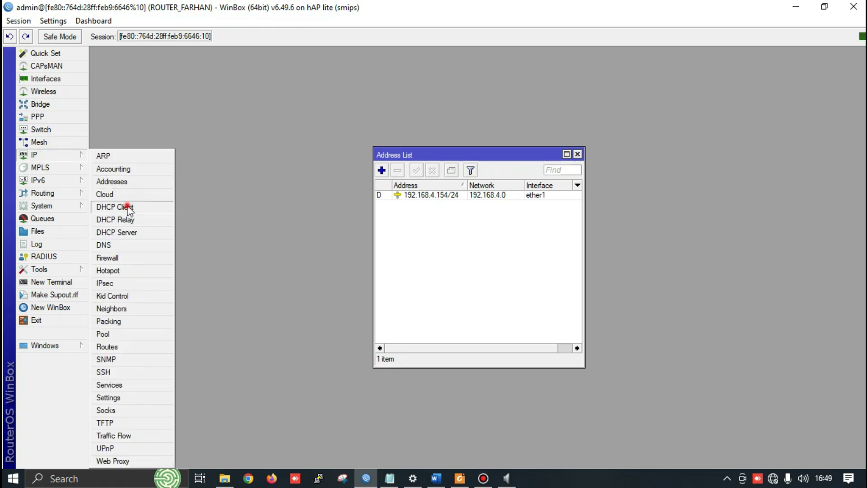
{"action": "left_click", "coordinate": [128, 207]}
{"action": "left_click_drag", "start_coordinate": [400, 144], "coordinate": [198, 143]}
{"action": "left_click_drag", "start_coordinate": [475, 138], "coordinate": [539, 138]}
Remove the ether1 DHCP client and add a new one on ether1
{"action": "left_click", "coordinate": [193, 207]}
{"action": "left_click", "coordinate": [150, 183]}
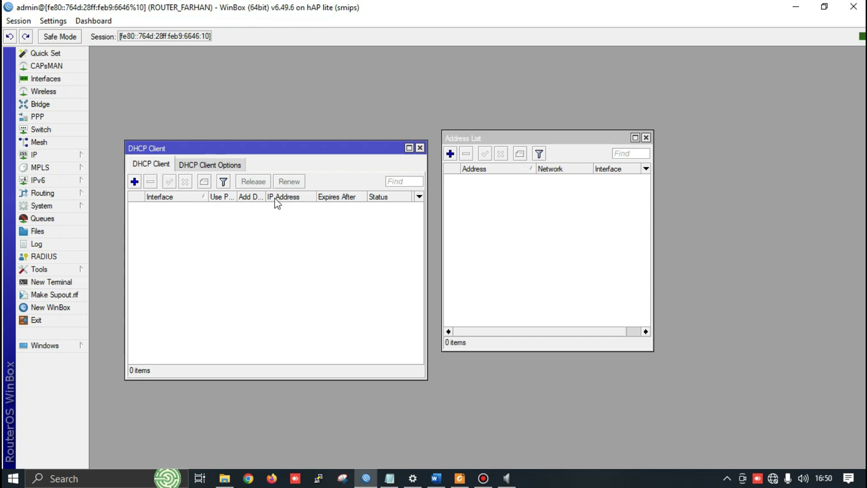
{"action": "left_click", "coordinate": [134, 182]}
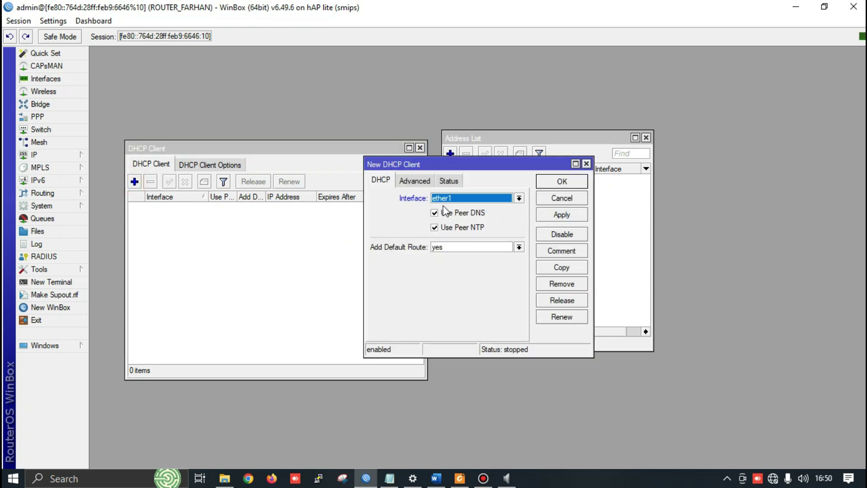
{"action": "left_click", "coordinate": [562, 215]}
{"action": "left_click", "coordinate": [562, 181]}
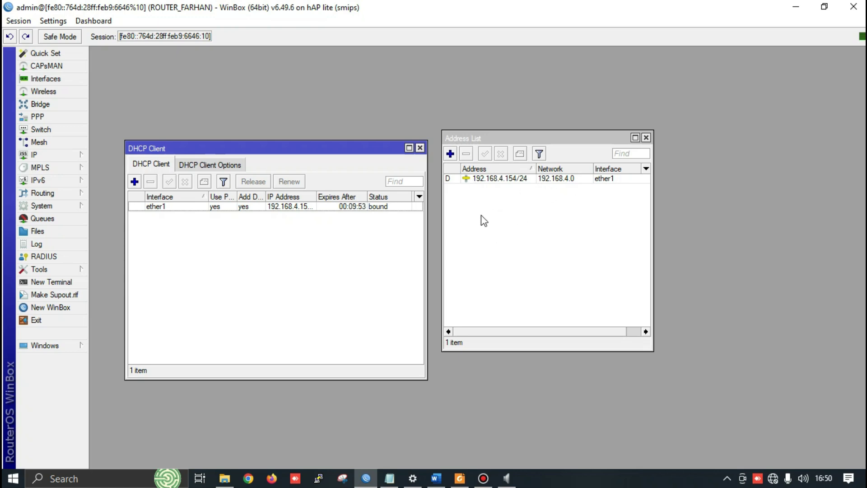
Delete the dynamic address and recreate the ether1 DHCP client so it binds 192.168.4.154/24
{"action": "left_click", "coordinate": [455, 179]}
{"action": "left_click", "coordinate": [467, 154]}
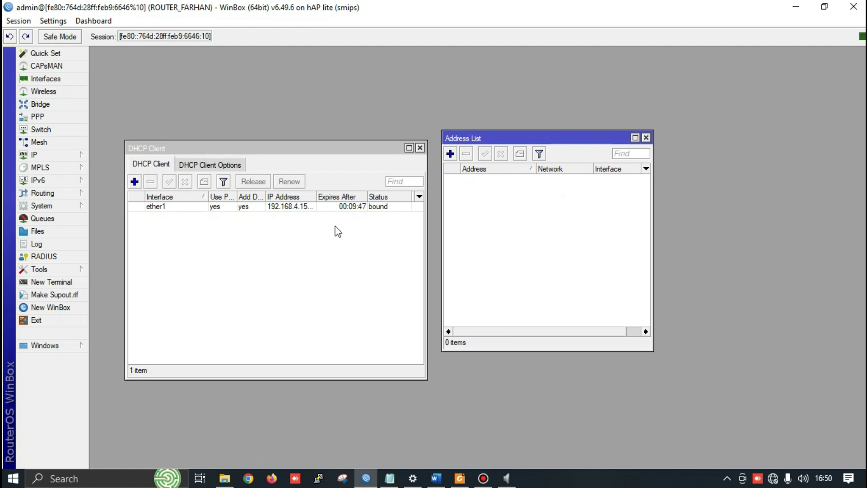
{"action": "left_click", "coordinate": [207, 207]}
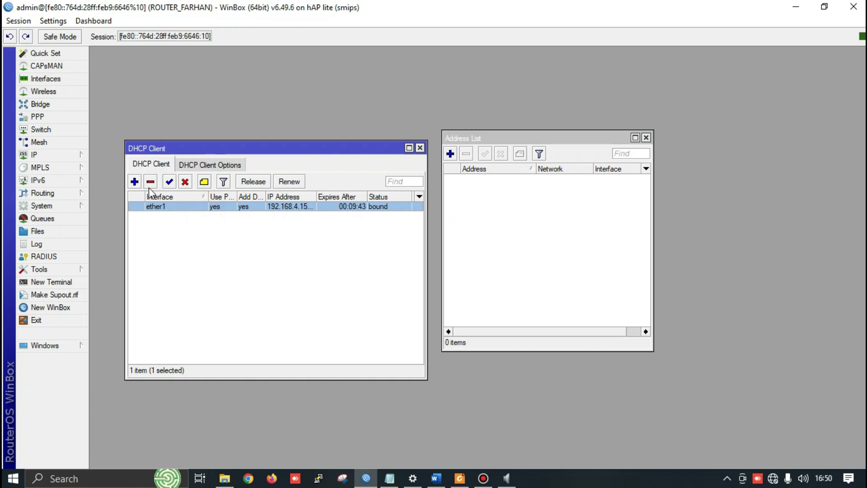
{"action": "left_click", "coordinate": [151, 181]}
{"action": "left_click", "coordinate": [134, 182]}
{"action": "left_click", "coordinate": [568, 215]}
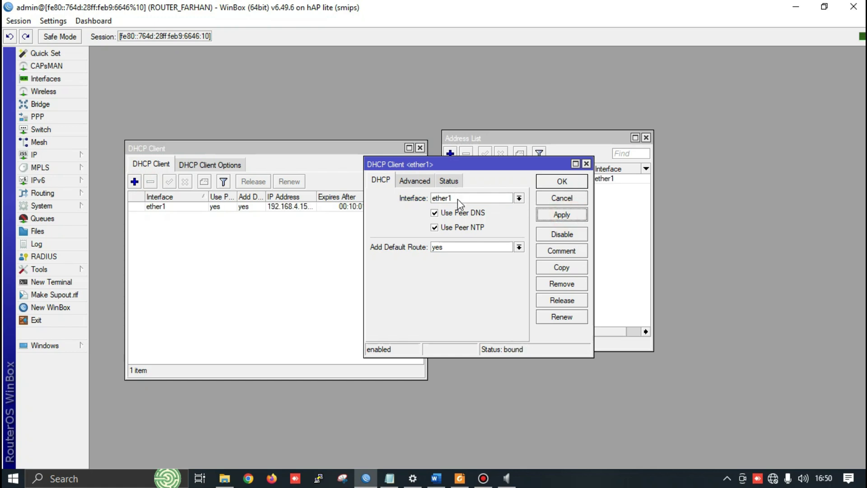
{"action": "left_click", "coordinate": [560, 183]}
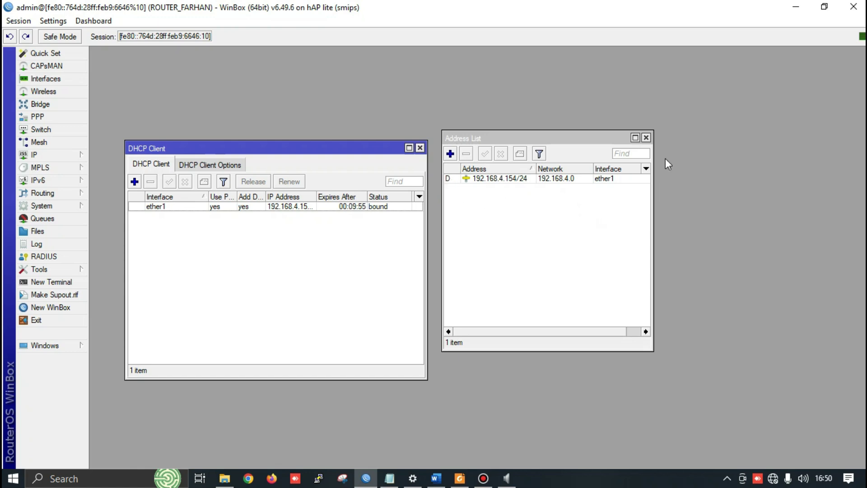
{"action": "left_click", "coordinate": [420, 148]}
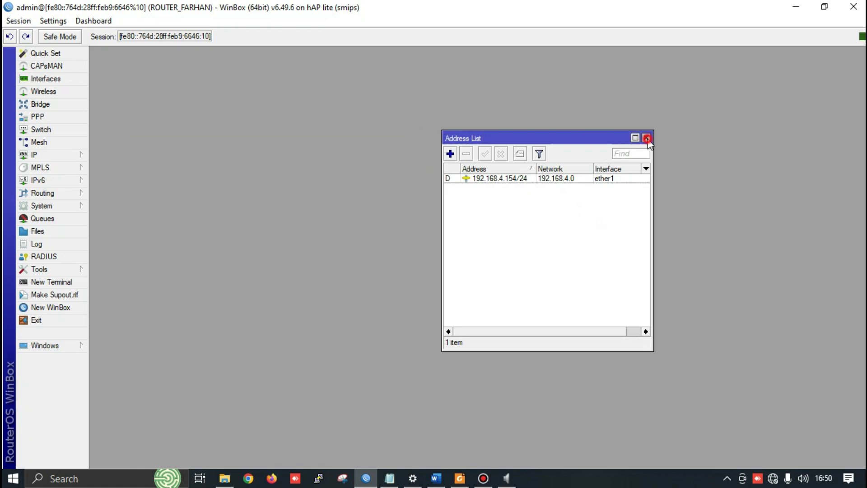
Reopen and reposition the address list, consulting the Word task sheet and Notepad notes
{"action": "left_click", "coordinate": [647, 138]}
{"action": "left_click", "coordinate": [31, 155]}
{"action": "left_click", "coordinate": [118, 182]}
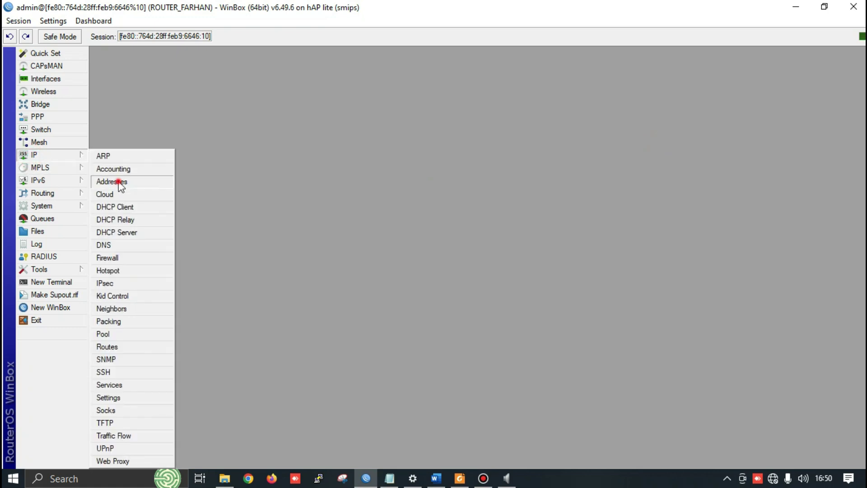
{"action": "key", "text": "alt+Tab"}
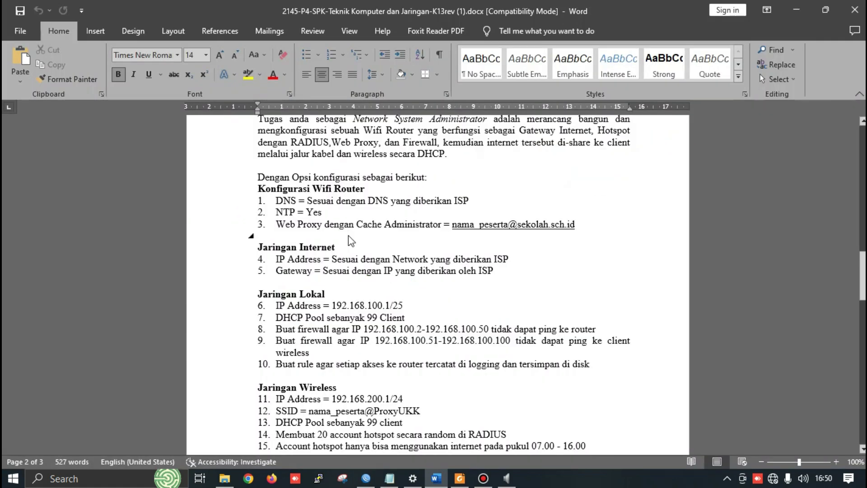
{"action": "key", "text": "alt+Tab"}
{"action": "left_click", "coordinate": [67, 156]}
{"action": "left_click", "coordinate": [105, 178]}
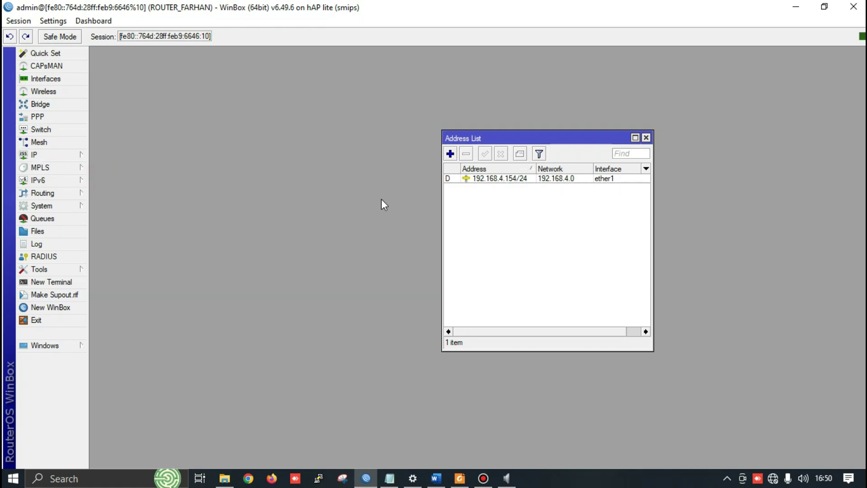
{"action": "left_click_drag", "start_coordinate": [483, 142], "coordinate": [350, 120]}
{"action": "key", "text": "alt+Tab"}
{"action": "key", "text": "alt+Tab"}
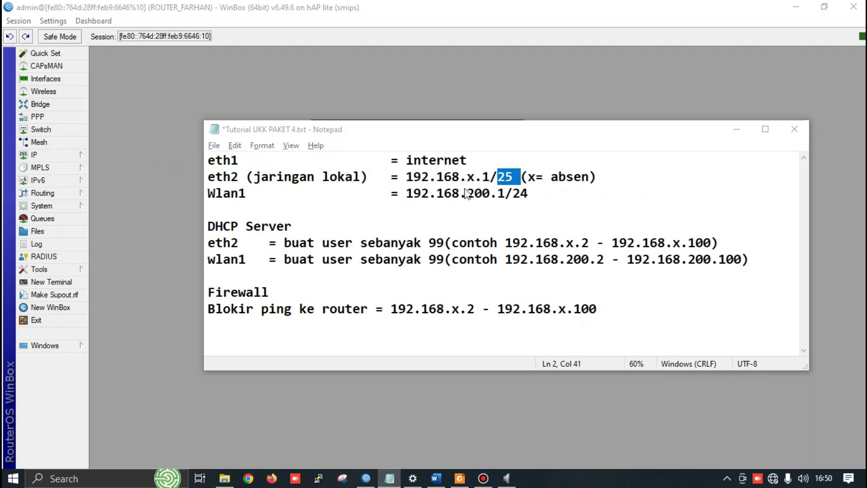
{"action": "key", "text": "alt+Tab"}
Add address 192.168.30.1/25 on ether2, using the magnifier at 200% while editing
{"action": "left_click", "coordinate": [320, 144]}
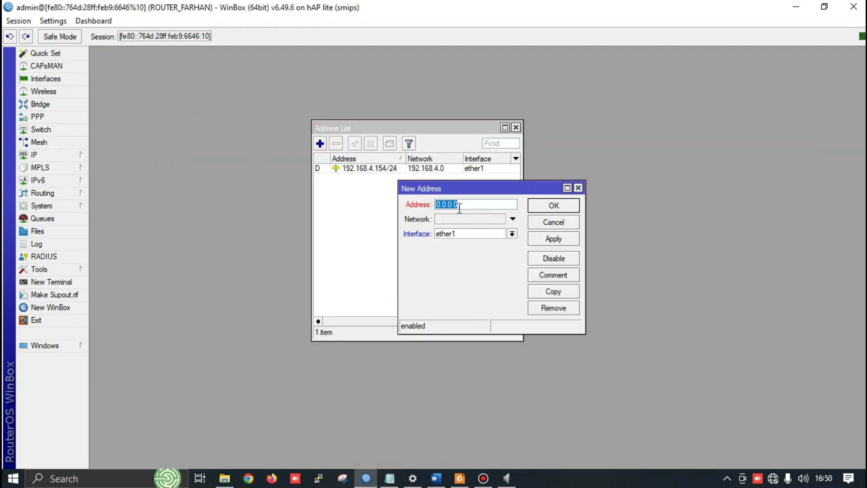
{"action": "type", "text": "192.168.30.1/25"}
{"action": "key", "text": "super+plus"}
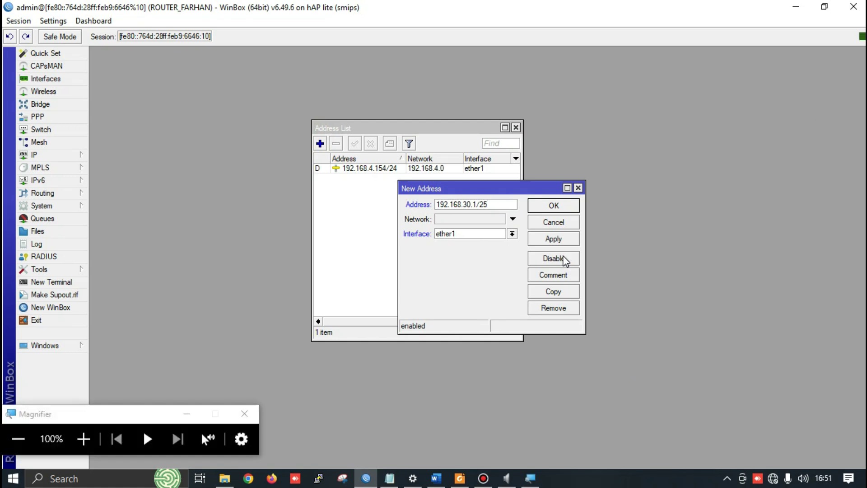
{"action": "left_click", "coordinate": [84, 439]}
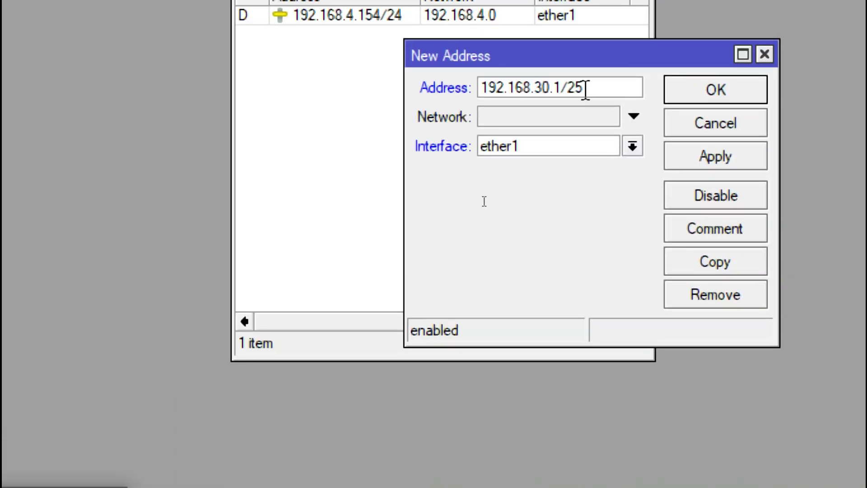
{"action": "left_click", "coordinate": [484, 145]}
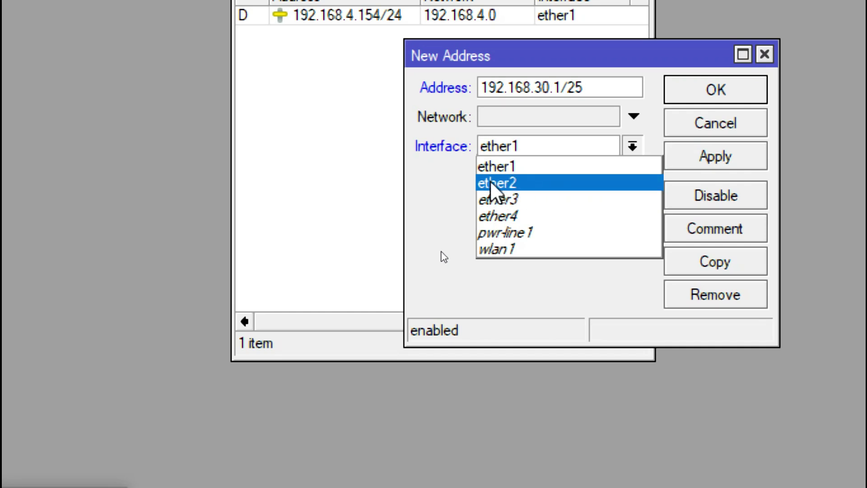
{"action": "left_click", "coordinate": [524, 183]}
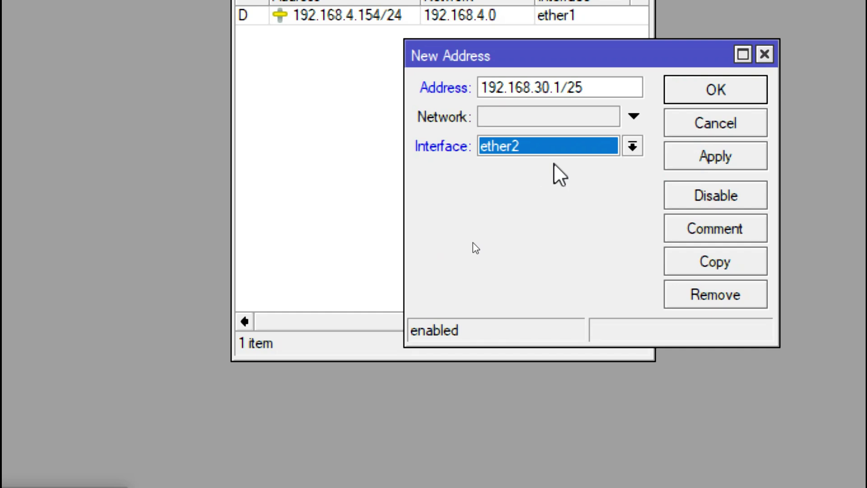
{"action": "left_click", "coordinate": [731, 154]}
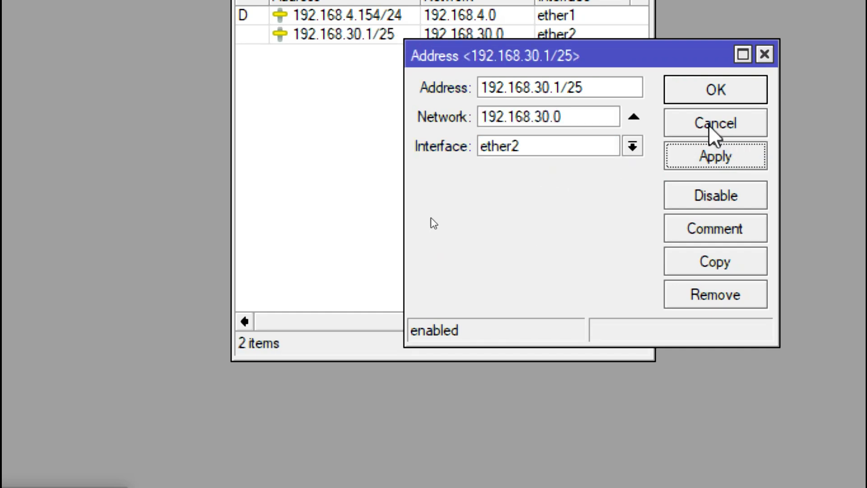
{"action": "left_click", "coordinate": [691, 99]}
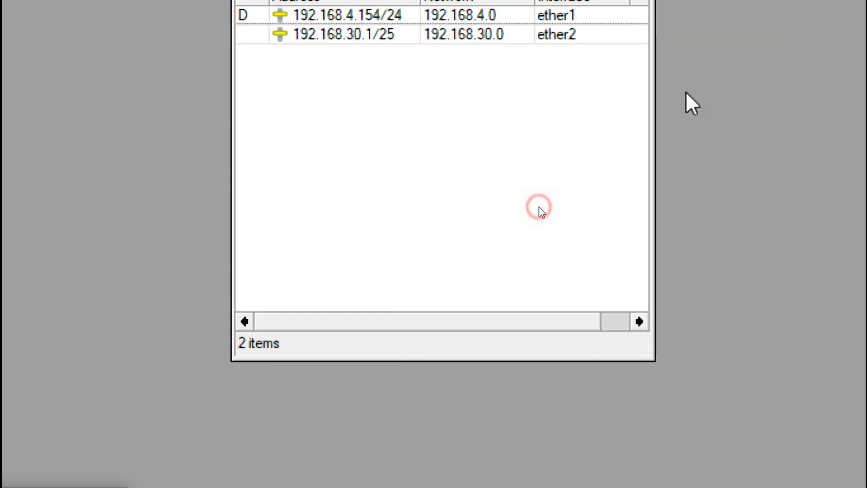
{"action": "key", "text": "super+minus"}
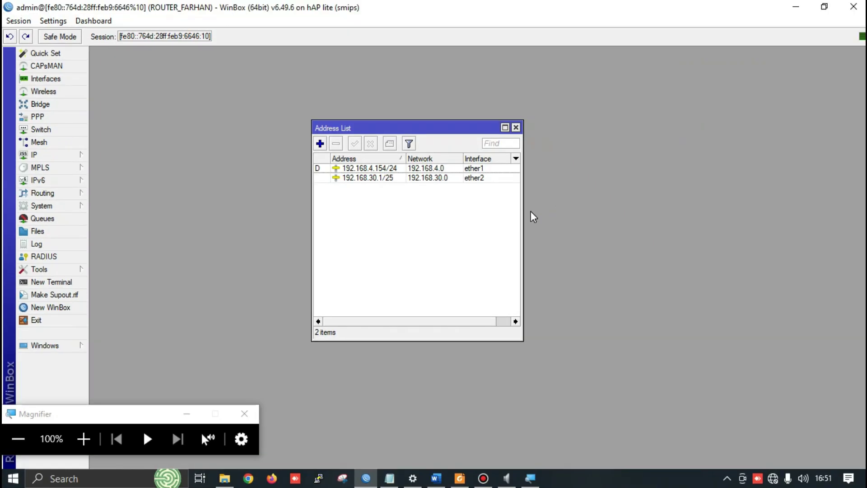
Close the address list, hide the magnifier toolbar, and open the DHCP Server list
{"action": "left_click", "coordinate": [54, 158]}
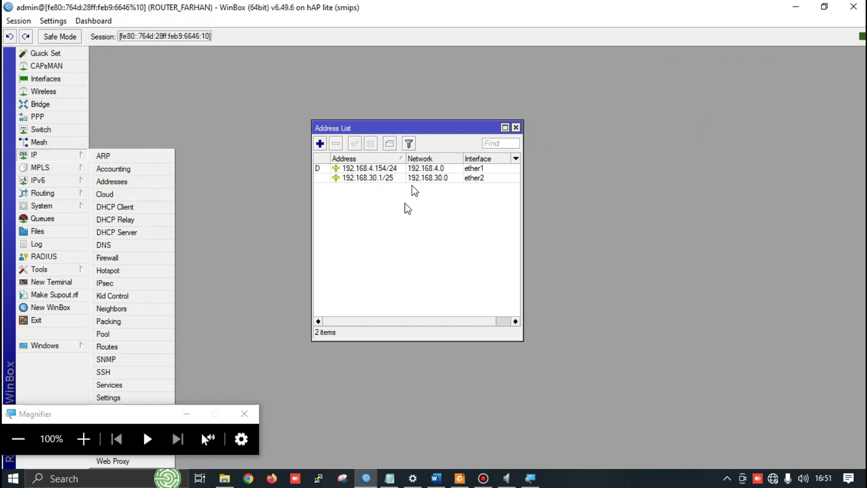
{"action": "left_click", "coordinate": [516, 128]}
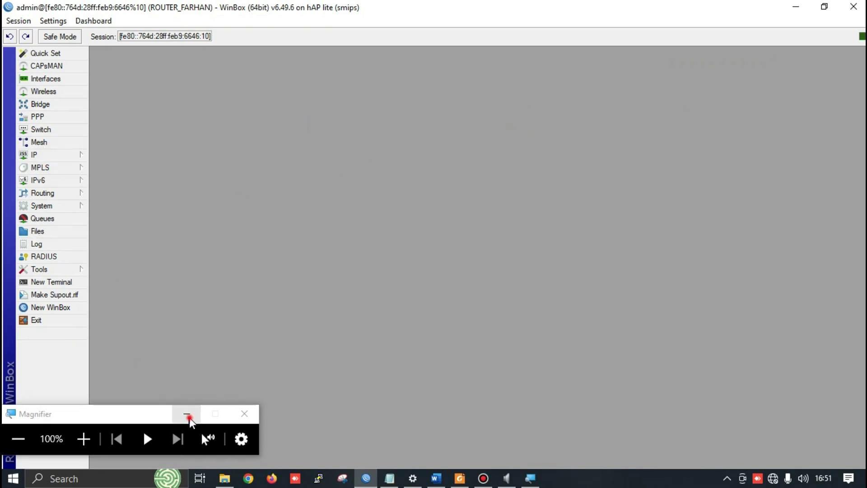
{"action": "left_click", "coordinate": [187, 415]}
{"action": "left_click", "coordinate": [50, 155]}
{"action": "left_click", "coordinate": [123, 230]}
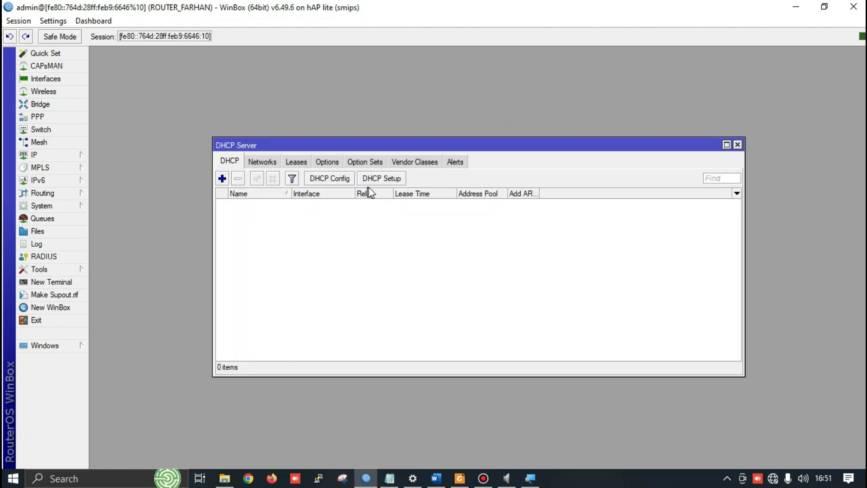
Note the 99-client count and eth2 address range in the notes, then launch DHCP Setup
{"action": "key", "text": "alt+Tab"}
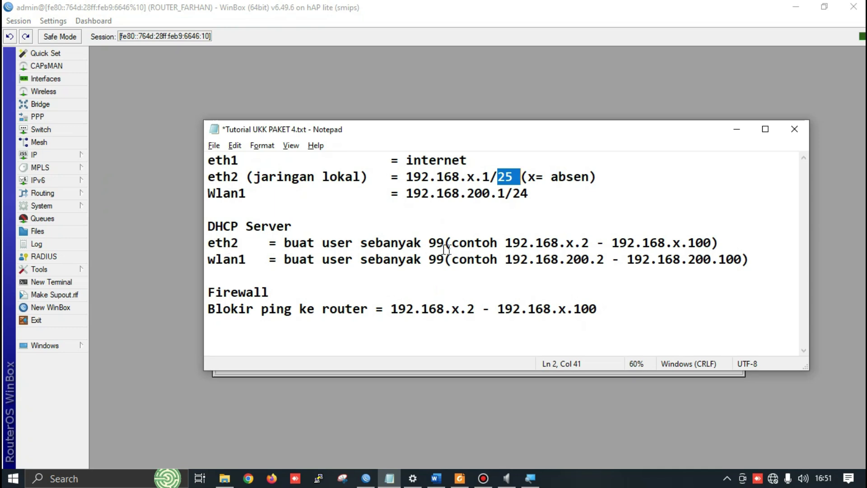
{"action": "left_click_drag", "start_coordinate": [422, 242], "coordinate": [444, 243]}
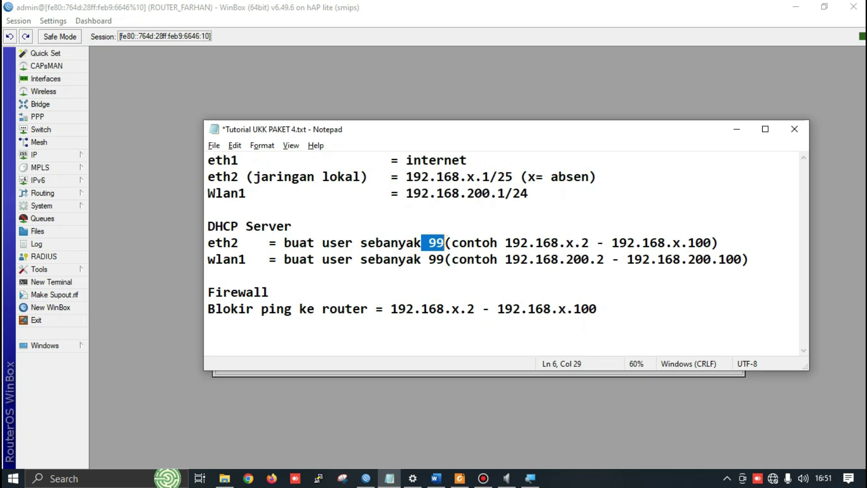
{"action": "left_click_drag", "start_coordinate": [566, 244], "coordinate": [590, 244]}
{"action": "left_click_drag", "start_coordinate": [680, 244], "coordinate": [704, 244]}
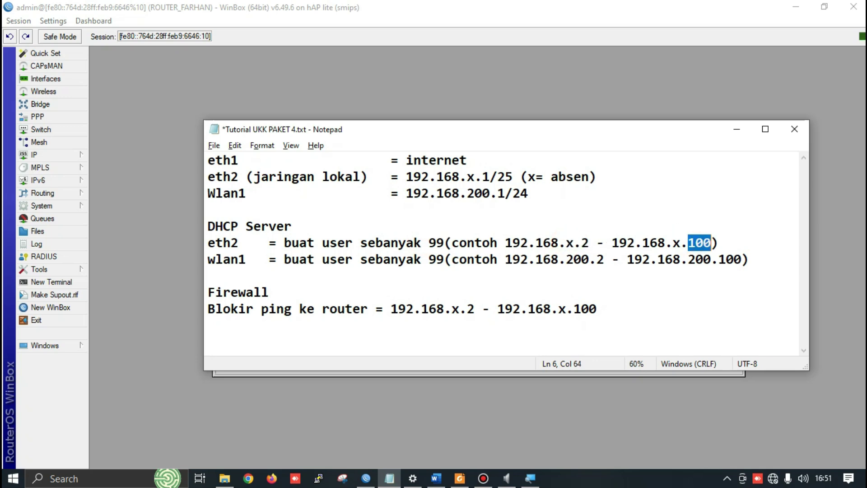
{"action": "key", "text": "alt+Tab"}
{"action": "key", "text": "alt+Tab"}
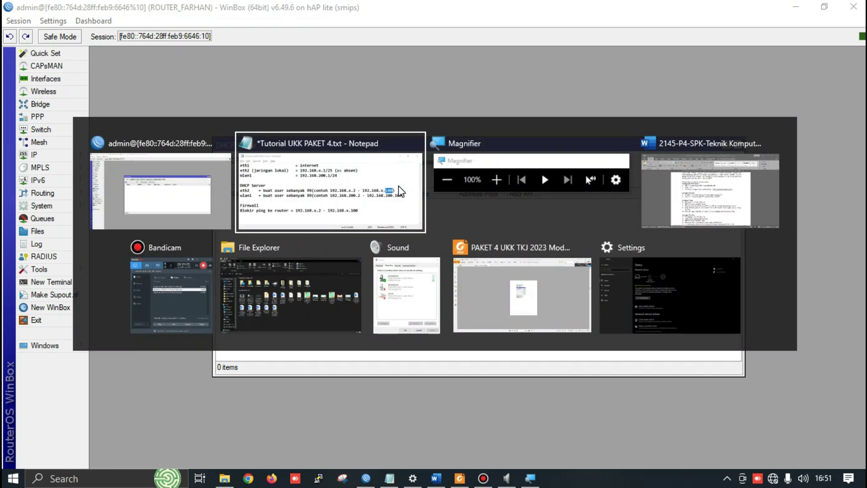
{"action": "key", "text": "alt+Tab"}
{"action": "key", "text": "alt+Tab"}
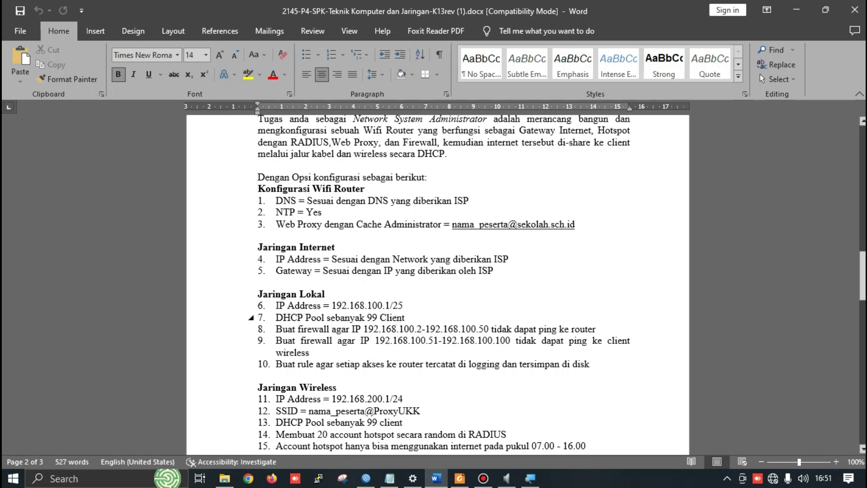
{"action": "key", "text": "alt+Tab"}
{"action": "left_click", "coordinate": [382, 179]}
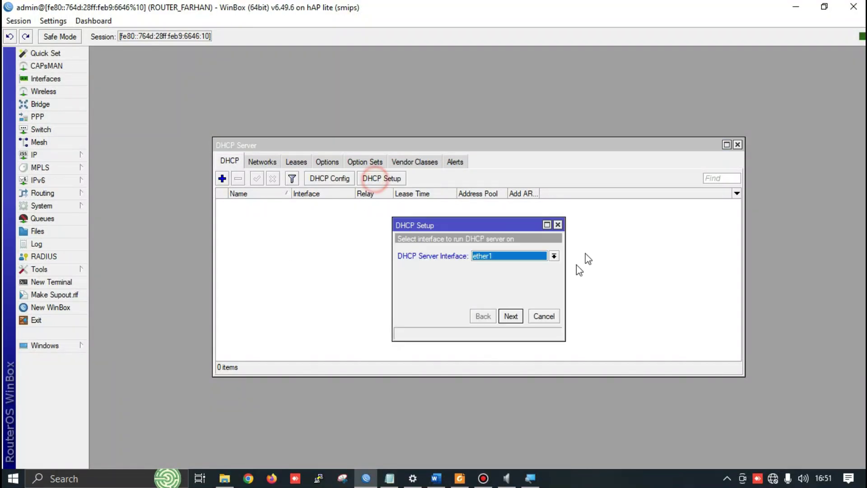
Set up the DHCP server on ether2, accepting the address space and gateway 192.168.30.1
{"action": "left_click", "coordinate": [500, 256]}
{"action": "left_click", "coordinate": [500, 277]}
{"action": "left_click", "coordinate": [511, 317]}
{"action": "left_click", "coordinate": [511, 321]}
{"action": "left_click", "coordinate": [511, 316]}
{"action": "left_click", "coordinate": [510, 256]}
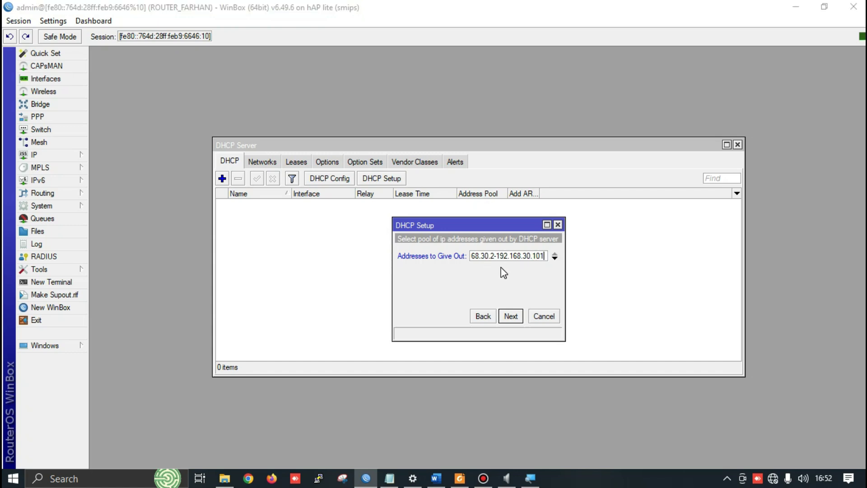
Accept the pool range, DNS servers and 00:10:00 lease time, then close DHCP Server
{"action": "key", "text": "alt+Tab"}
{"action": "key", "text": "alt+Tab"}
{"action": "key", "text": "Tab"}
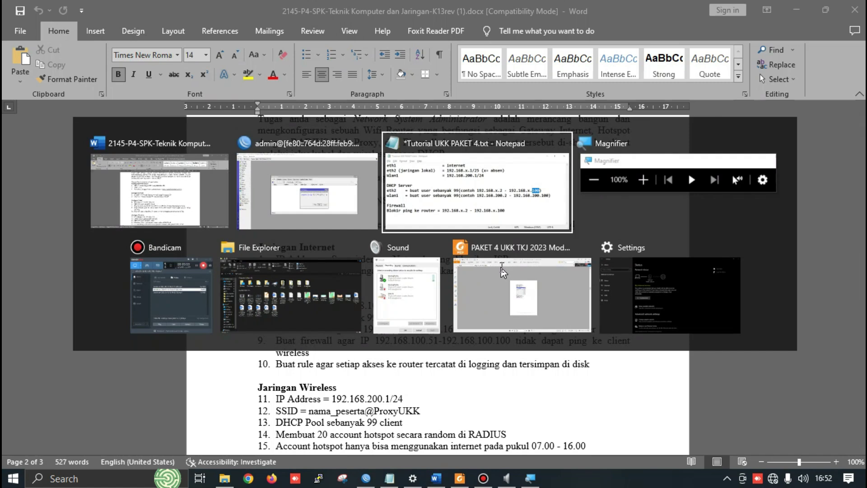
{"action": "key", "text": "alt+Tab"}
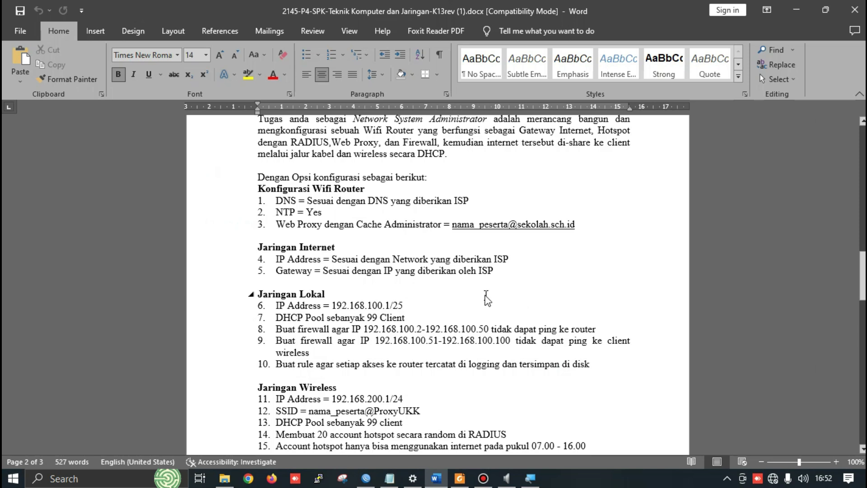
{"action": "key", "text": "alt+Tab"}
{"action": "key", "text": "Tab"}
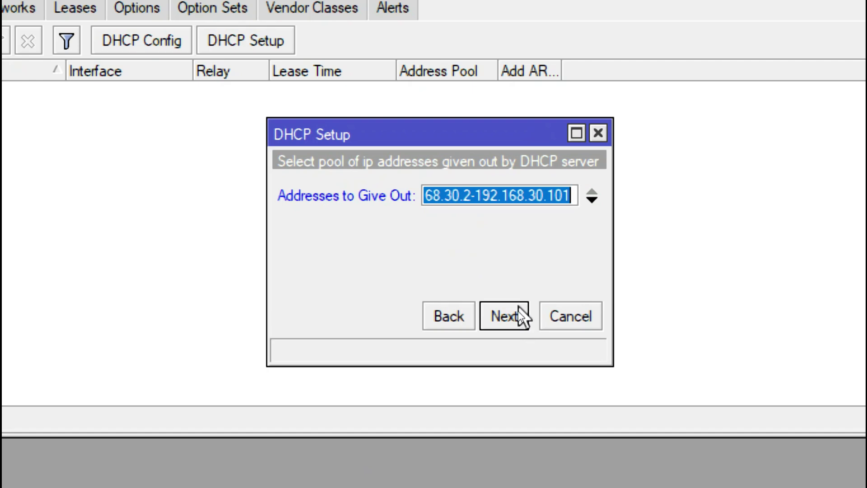
{"action": "left_click", "coordinate": [517, 316]}
{"action": "left_click", "coordinate": [507, 316]}
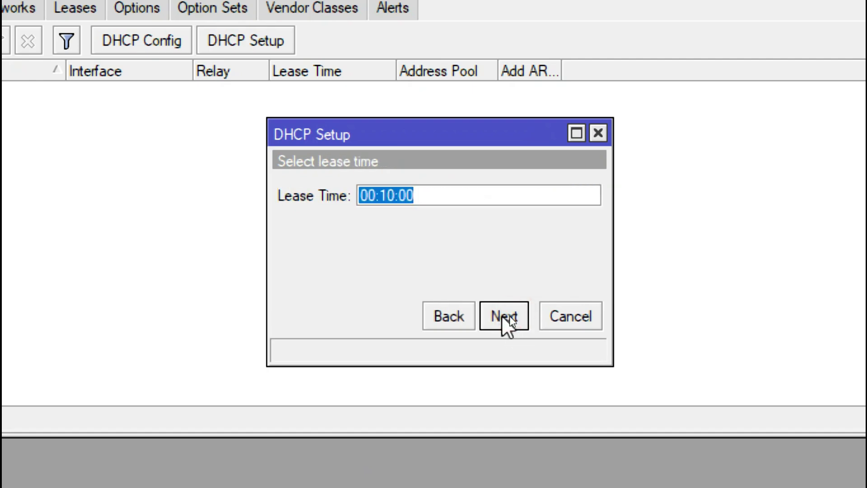
{"action": "left_click", "coordinate": [509, 316]}
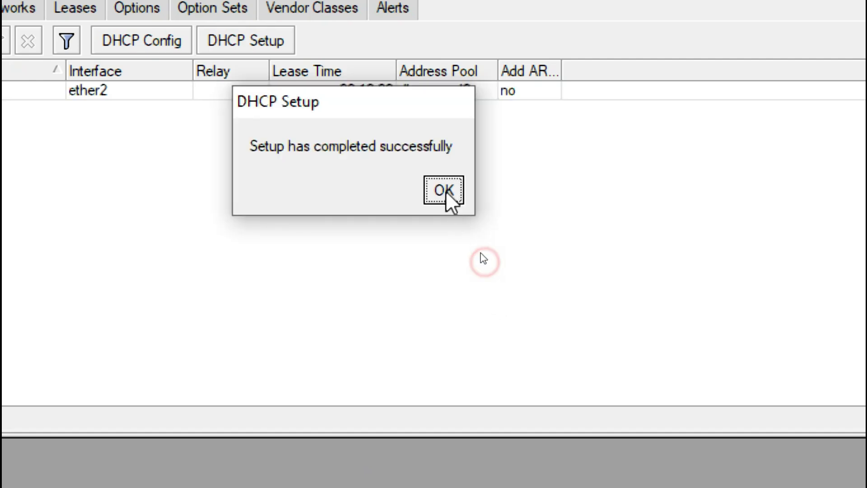
{"action": "left_click", "coordinate": [445, 192]}
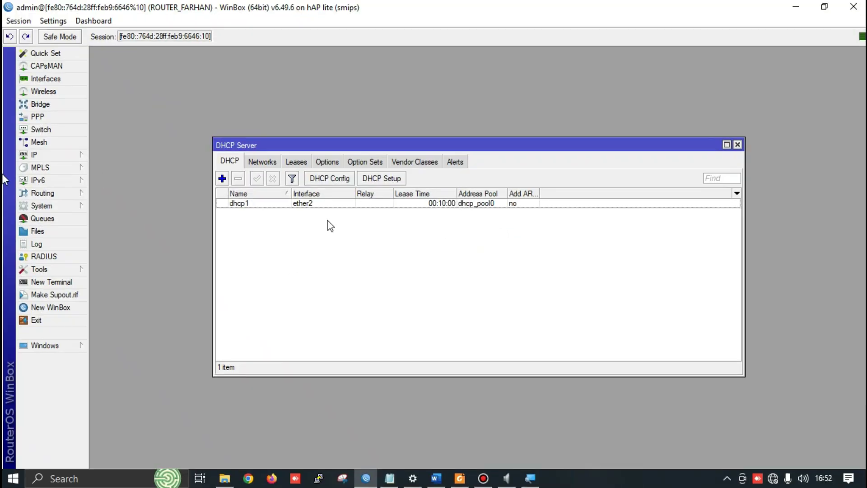
{"action": "left_click", "coordinate": [738, 145]}
{"action": "left_click", "coordinate": [40, 158]}
Add a Firewall NAT rule on the srcnat chain with action masquerade, apply it and close
{"action": "left_click", "coordinate": [135, 259]}
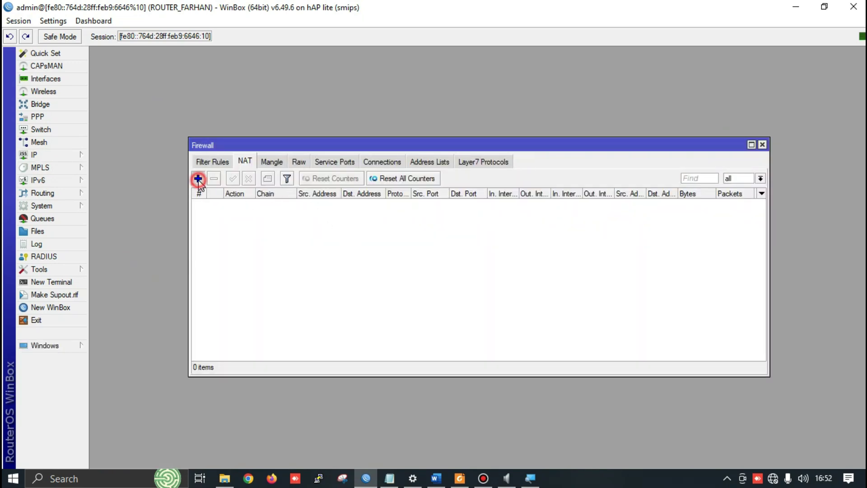
{"action": "left_click", "coordinate": [198, 178]}
{"action": "left_click", "coordinate": [377, 129]}
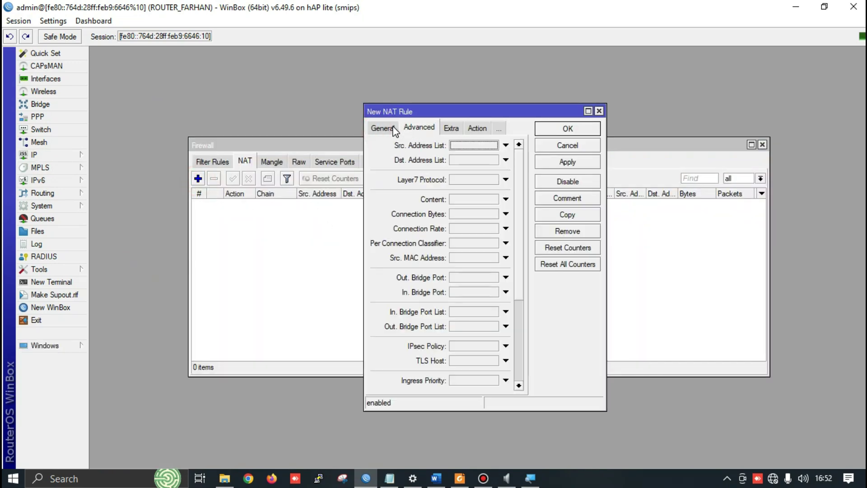
{"action": "left_click", "coordinate": [387, 129]}
{"action": "left_click", "coordinate": [477, 128]}
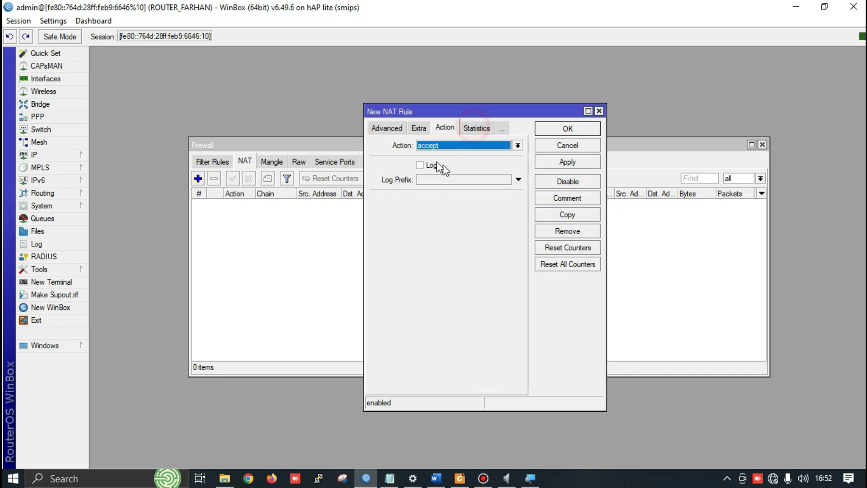
{"action": "left_click", "coordinate": [428, 146]}
{"action": "left_click", "coordinate": [434, 205]}
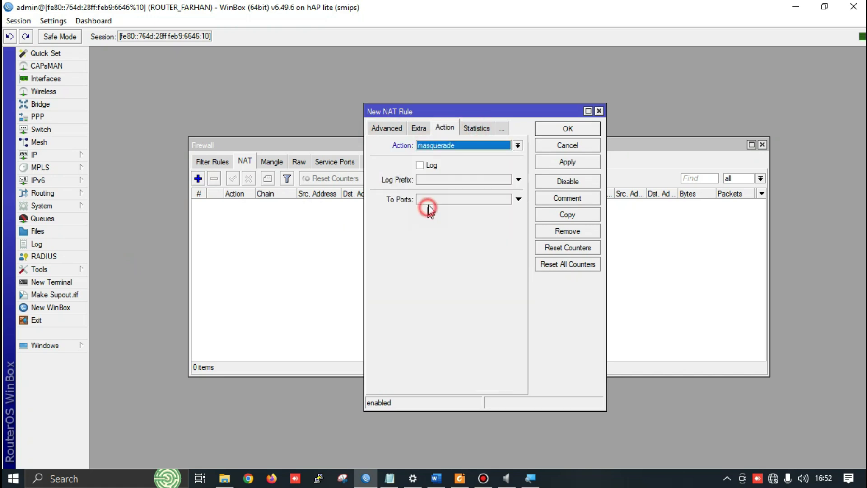
{"action": "left_click", "coordinate": [565, 162]}
{"action": "left_click", "coordinate": [571, 129]}
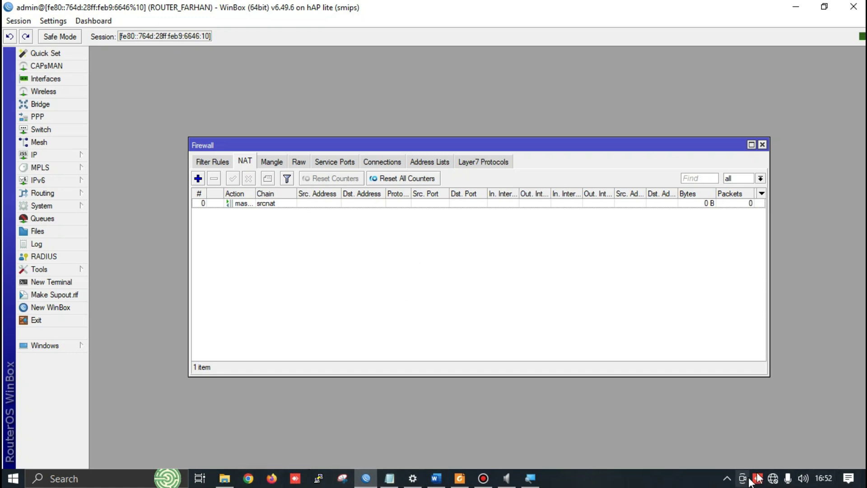
Disable and re-enable the Ethernet adapter in Network Connections, then maximize the window
{"action": "left_click", "coordinate": [765, 460]}
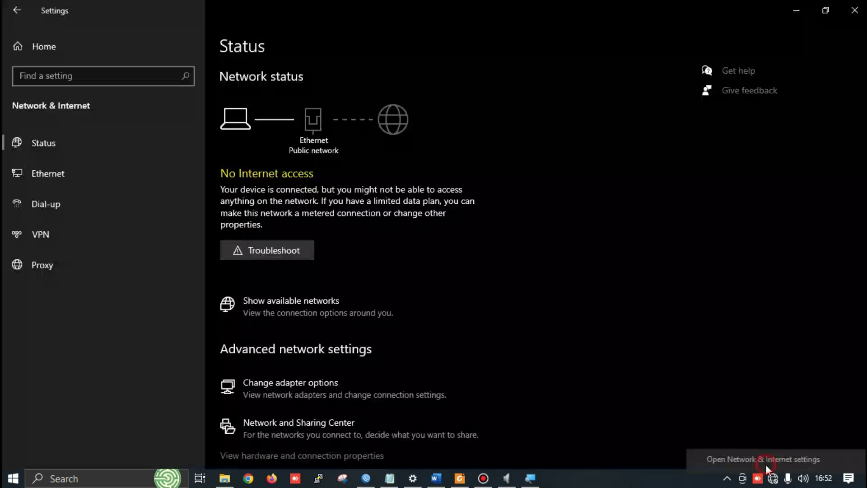
{"action": "scroll", "coordinate": [316, 296], "scroll_direction": "down", "scroll_amount": 2}
{"action": "left_click", "coordinate": [359, 303]}
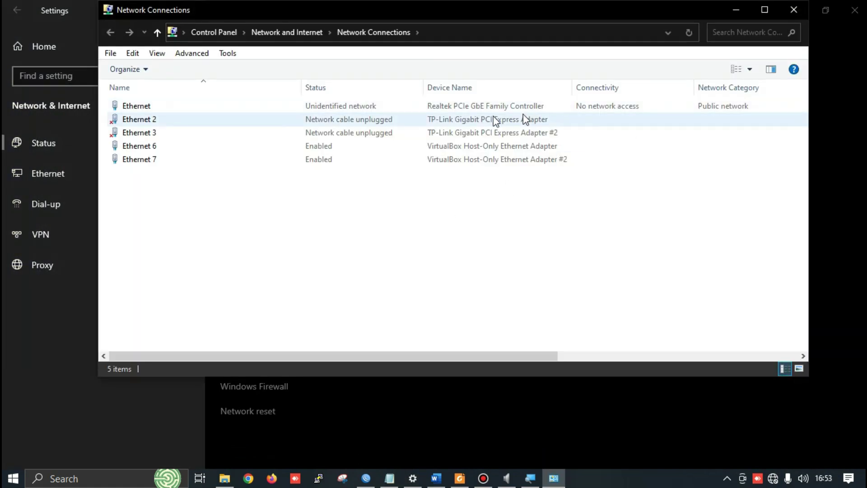
{"action": "right_click", "coordinate": [422, 109]}
{"action": "left_click", "coordinate": [465, 167]}
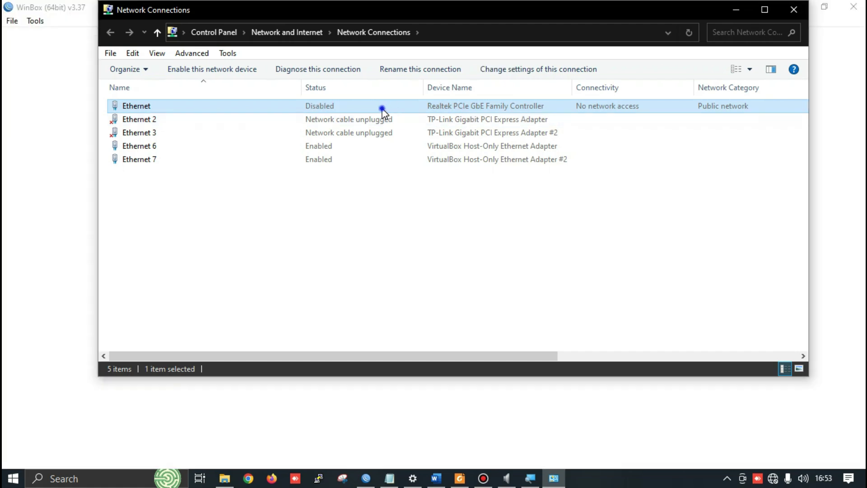
{"action": "right_click", "coordinate": [383, 108]}
{"action": "left_click", "coordinate": [414, 119]}
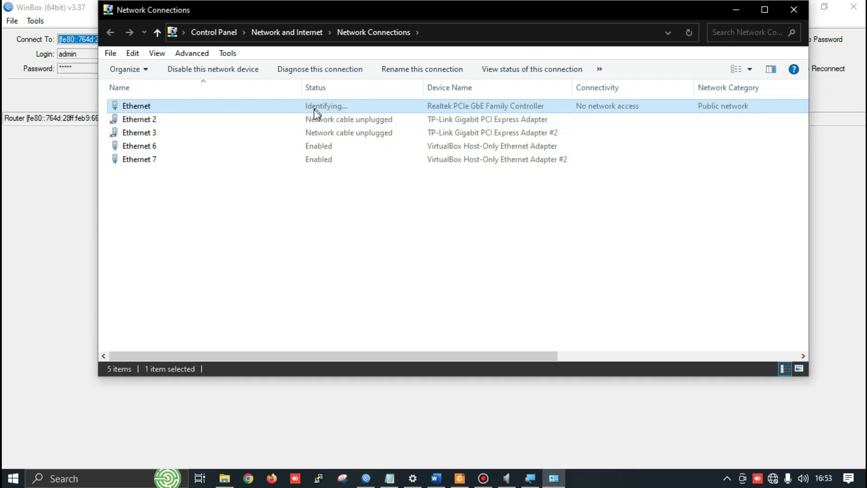
{"action": "left_click", "coordinate": [770, 11]}
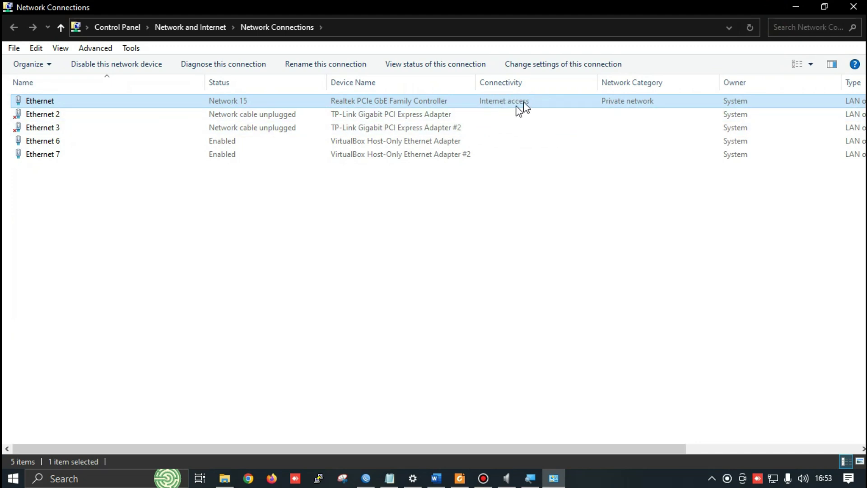
Run ping google.com in Command Prompt, stop it after replies arrive, then switch windows
{"action": "key", "text": "super+r"}
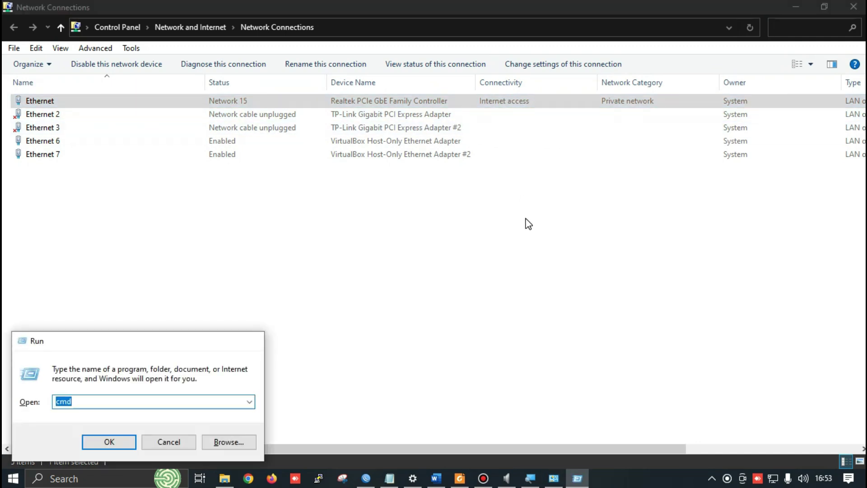
{"action": "key", "text": "Return"}
{"action": "type", "text": "pingh"}
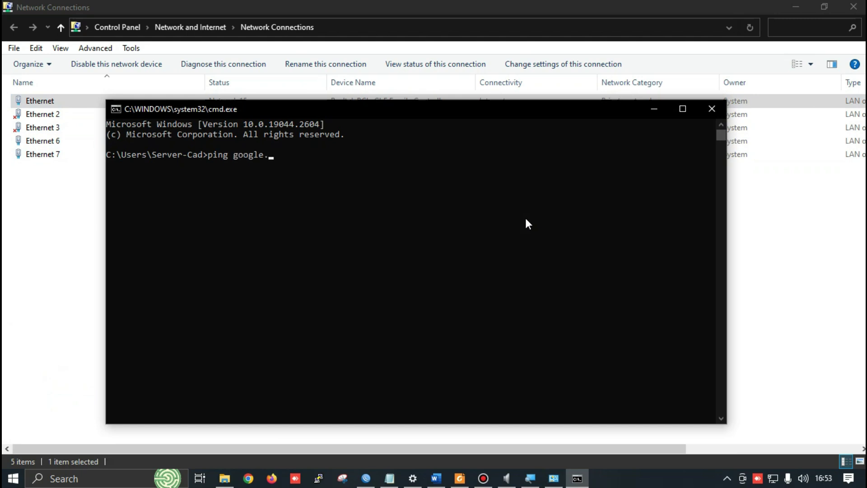
{"action": "key", "text": "Return"}
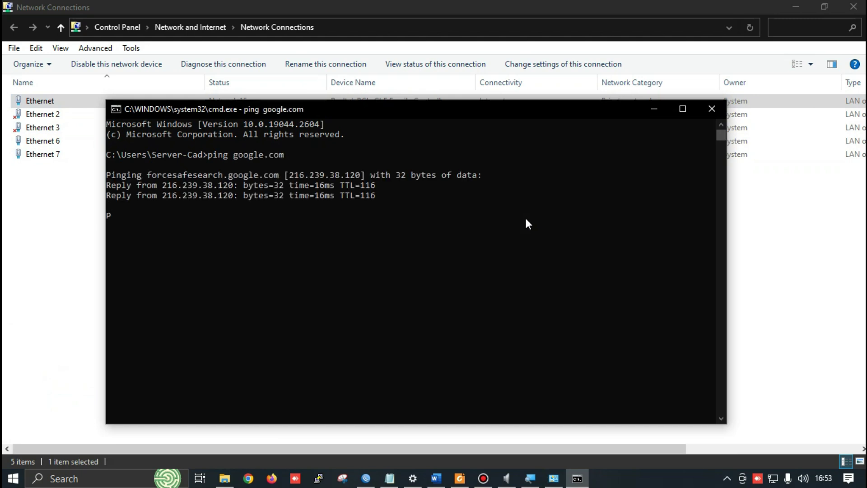
{"action": "key", "text": "ctrl+c"}
{"action": "key", "text": "alt+Tab"}
{"action": "key", "text": "alt+Tab"}
{"action": "key", "text": "alt+Tab"}
{"action": "key", "text": "alt+Tab"}
{"action": "key", "text": "alt+Tab"}
{"action": "key", "text": "alt+Tab"}
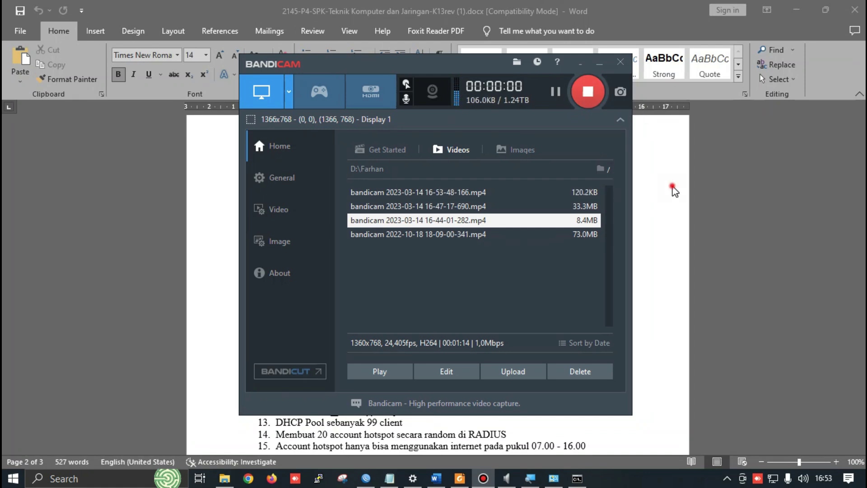
In the Word exam sheet, select the DNS line and move to the NTP = Yes requirement
{"action": "left_click", "coordinate": [672, 187]}
{"action": "scroll", "coordinate": [674, 191], "scroll_direction": "down", "scroll_amount": 1}
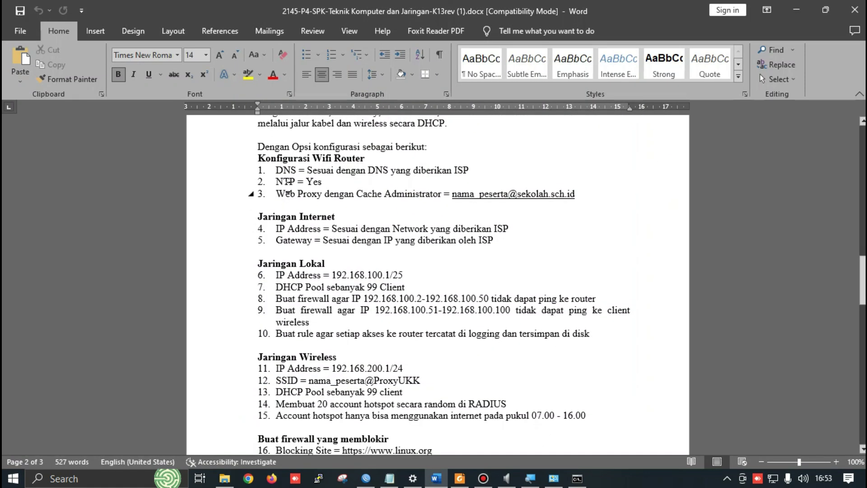
{"action": "left_click_drag", "start_coordinate": [276, 170], "coordinate": [472, 171]}
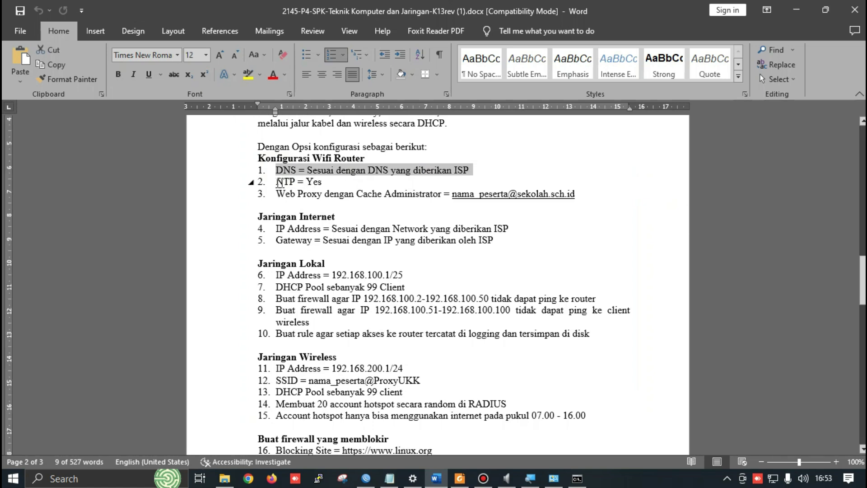
{"action": "left_click", "coordinate": [316, 183]}
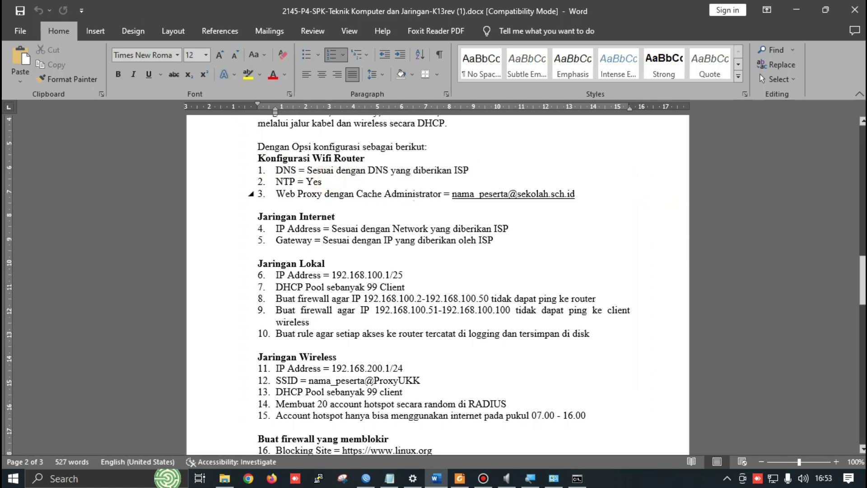
Launch Notepad, type 'Network Time Protocol', and widen the window so it fits one line
{"action": "key", "text": "super+r"}
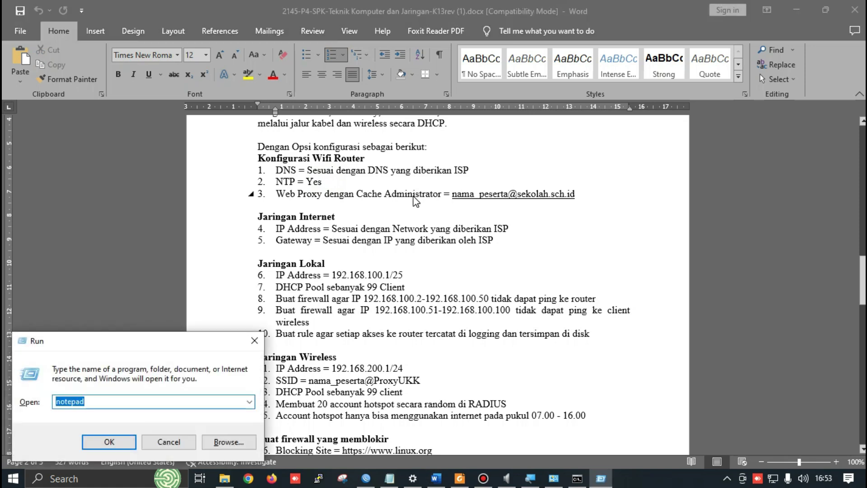
{"action": "key", "text": "Return"}
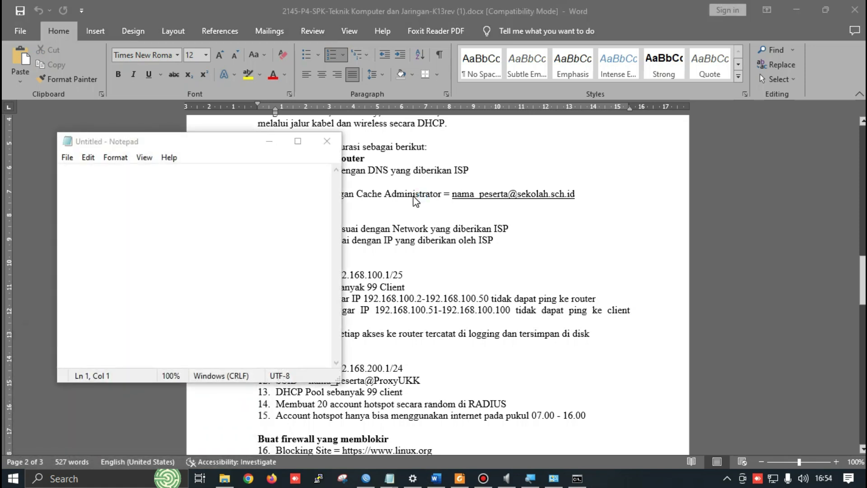
{"action": "left_click", "coordinate": [108, 194]}
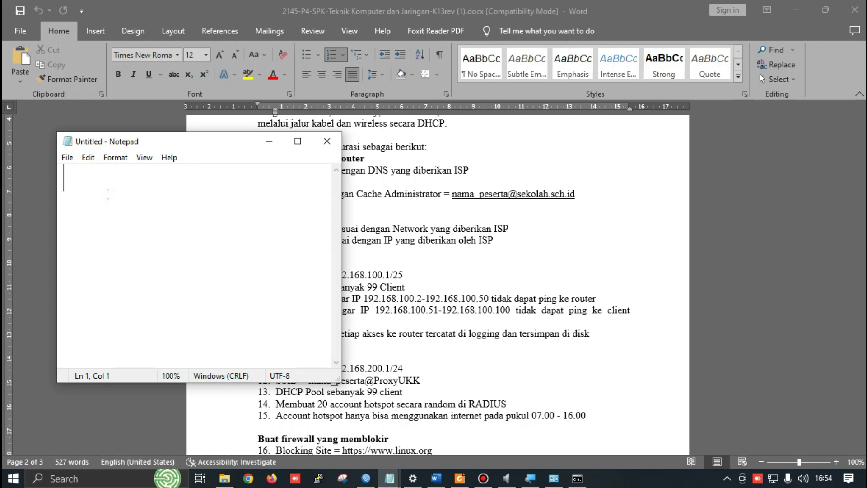
{"action": "type", "text": "Network TIm"}
{"action": "key", "text": "BackSpace"}
{"action": "key", "text": "BackSpace"}
{"action": "type", "text": "ime Pr"}
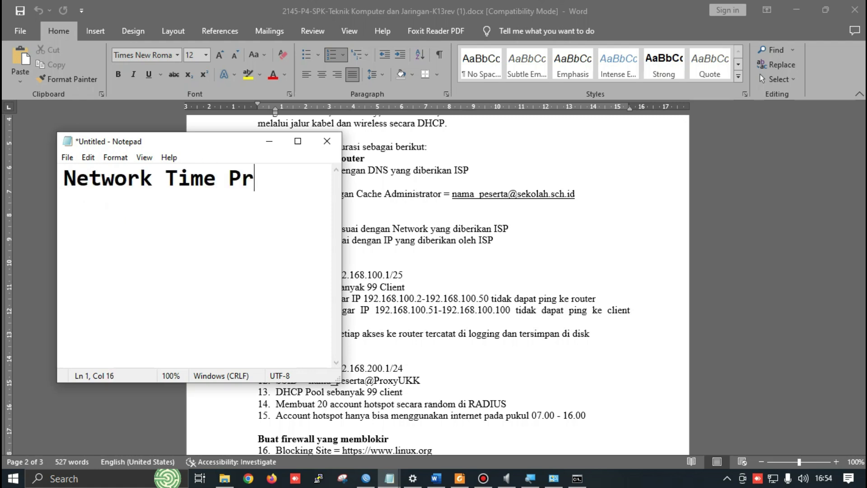
{"action": "type", "text": "otocol"}
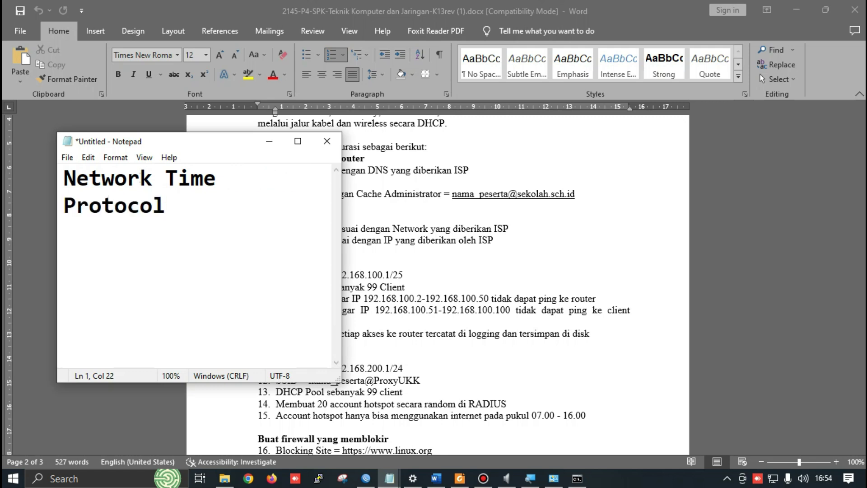
{"action": "left_click_drag", "start_coordinate": [343, 204], "coordinate": [564, 226]}
{"action": "double_click", "coordinate": [168, 180]}
{"action": "key", "text": "shift+Left"}
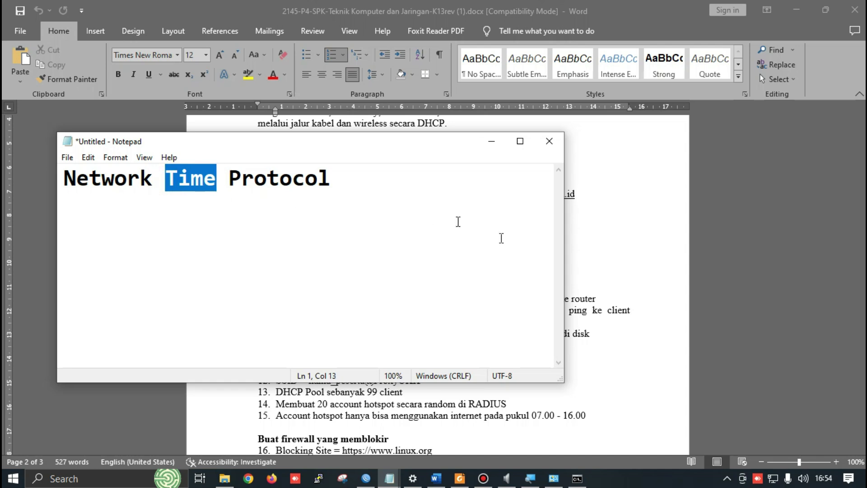
Bring the Word exam sheet back to the front, then start a Windows search
{"action": "left_click", "coordinate": [646, 241]}
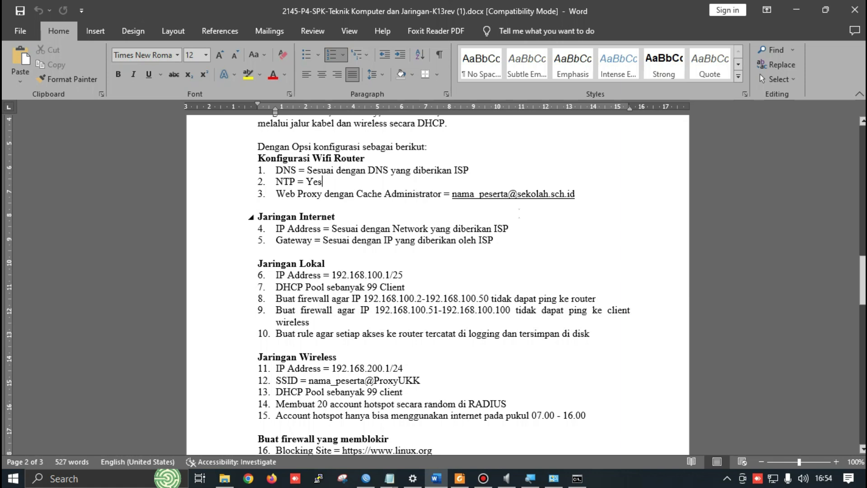
{"action": "key", "text": "alt+Tab"}
{"action": "key", "text": "alt+Down"}
{"action": "key", "text": "alt+Up"}
{"action": "key", "text": "super"}
Launch Google Chrome by searching 'chr' and open a window in the chosen profile
{"action": "type", "text": "chr"}
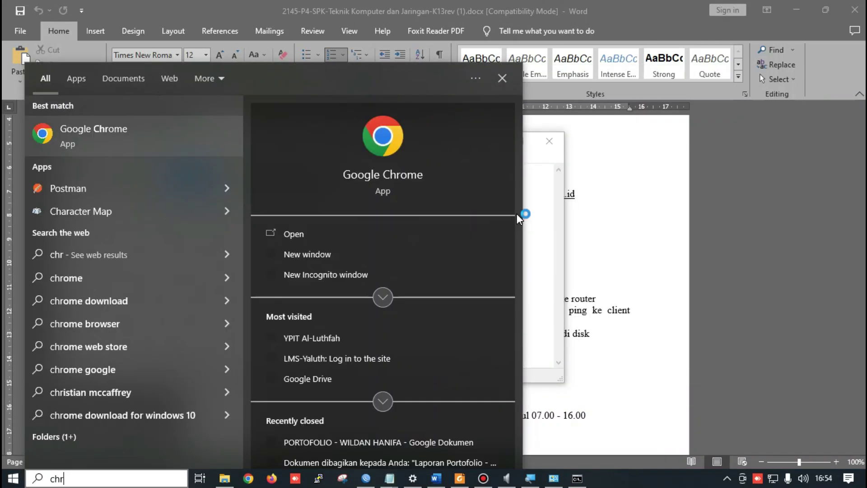
{"action": "key", "text": "Return"}
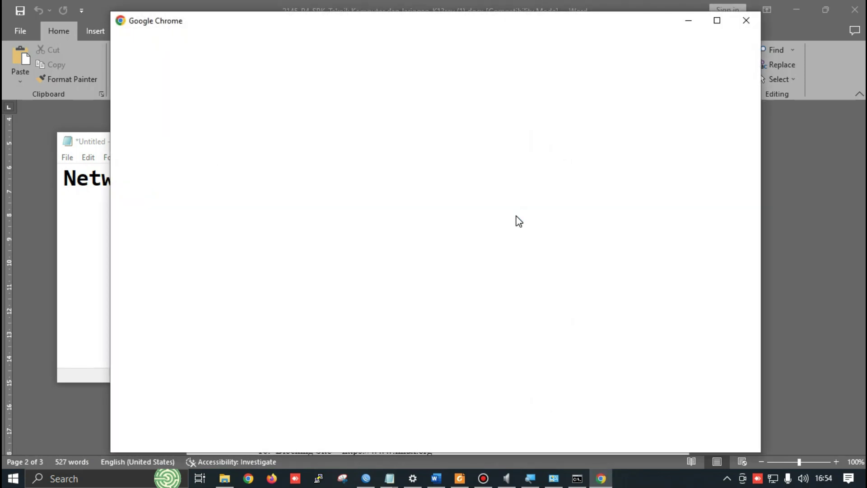
{"action": "scroll", "coordinate": [412, 248], "scroll_direction": "down", "scroll_amount": 2}
{"action": "scroll", "coordinate": [411, 248], "scroll_direction": "down", "scroll_amount": 3}
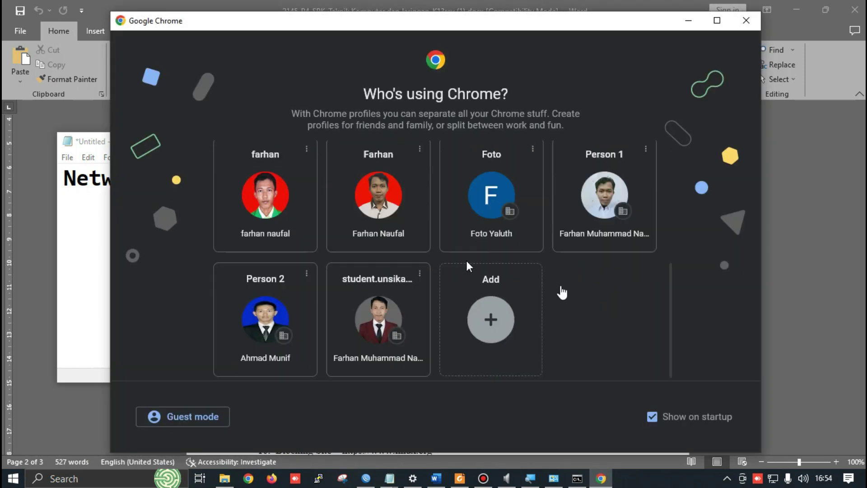
{"action": "left_click", "coordinate": [606, 198]}
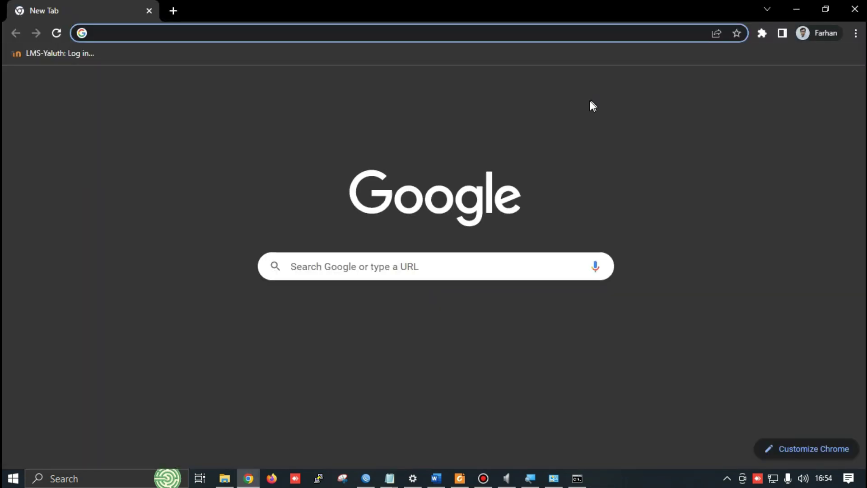
Load the NTP Pool Indonesia zone page (pool.ntp.org/zone/id), then return to WinBox's Firewall window
{"action": "left_click", "coordinate": [203, 34]}
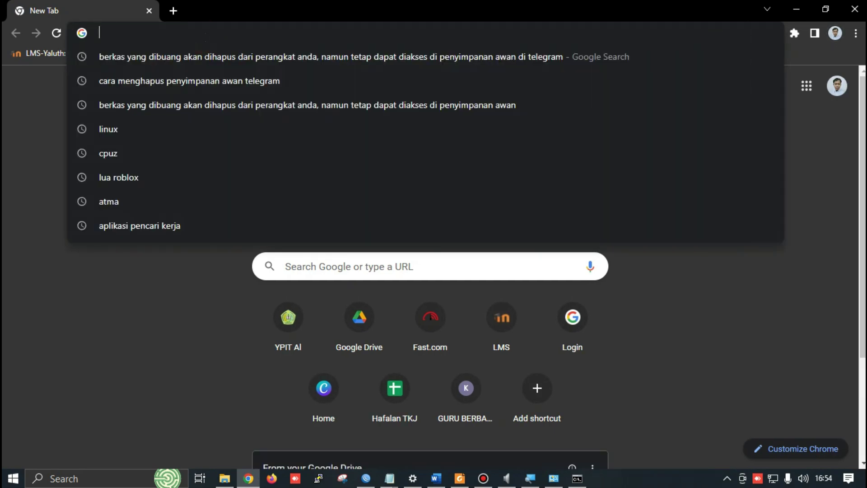
{"action": "type", "text": "ne"}
{"action": "key", "text": "BackSpace"}
{"action": "key", "text": "BackSpace"}
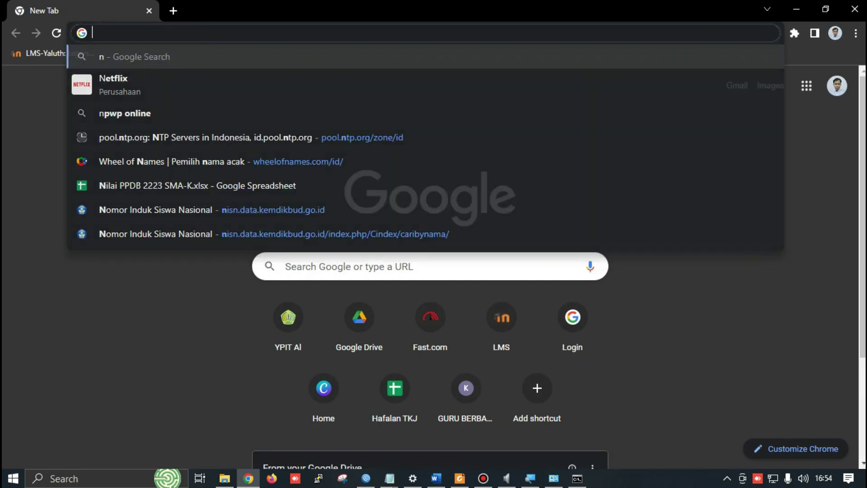
{"action": "type", "text": "ntp"}
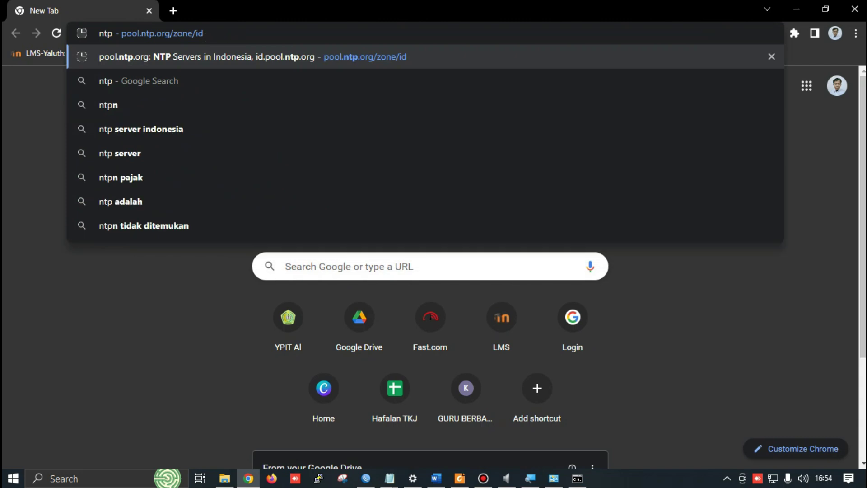
{"action": "key", "text": "Return"}
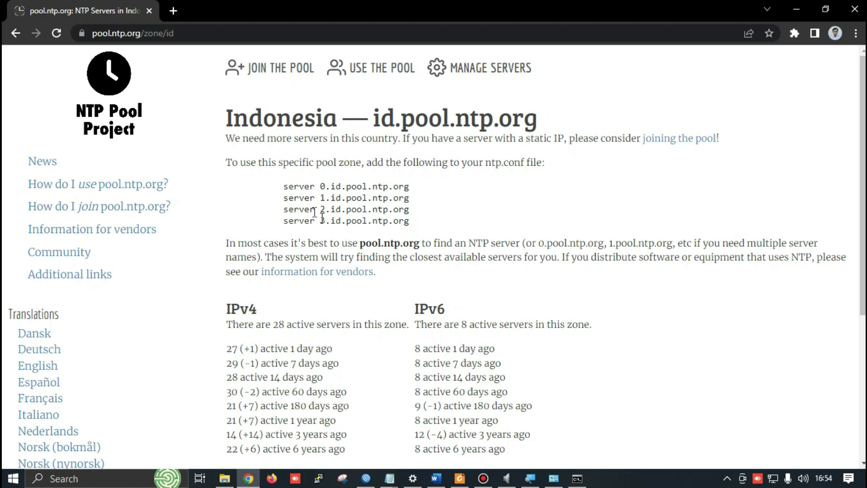
{"action": "key", "text": "alt+Tab"}
{"action": "key", "text": "alt+Tab"}
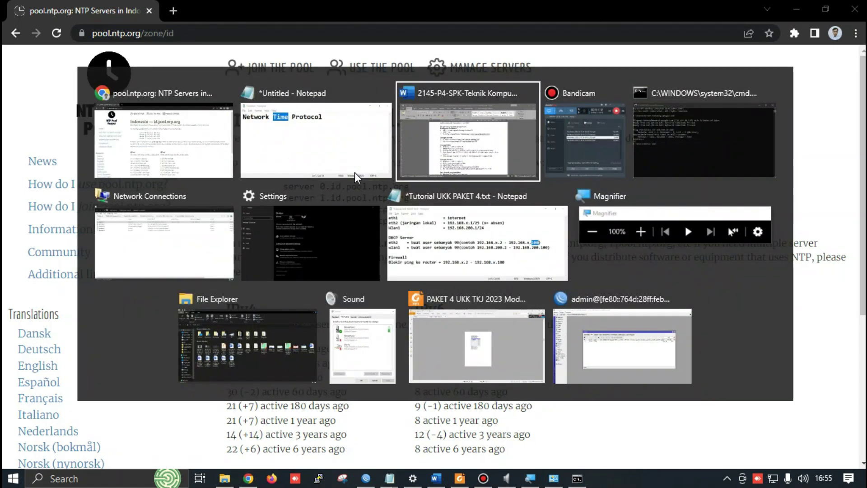
{"action": "key", "text": "Down"}
{"action": "key", "text": "Down"}
{"action": "key", "text": "Right"}
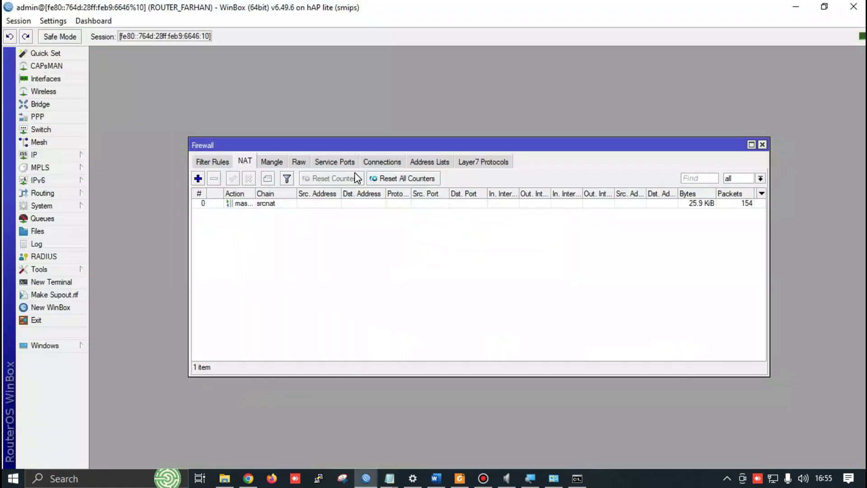
Close the Firewall NAT window and enable the SNTP client under System
{"action": "left_click", "coordinate": [763, 144]}
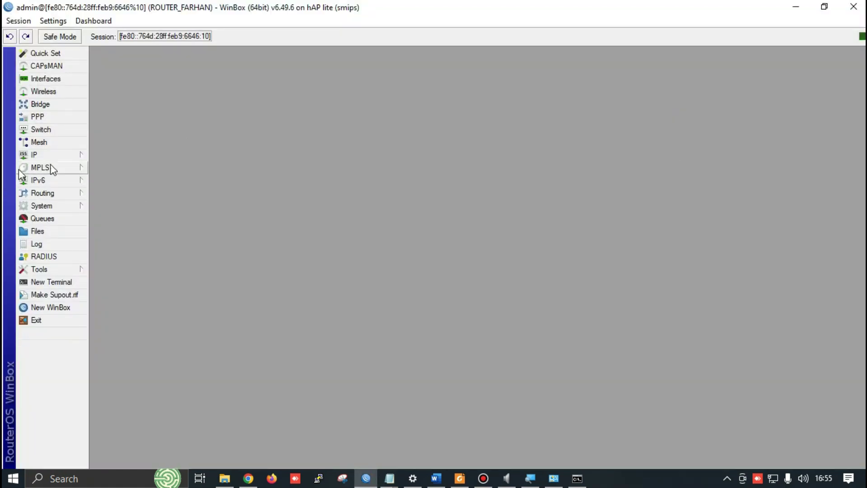
{"action": "left_click", "coordinate": [62, 154]}
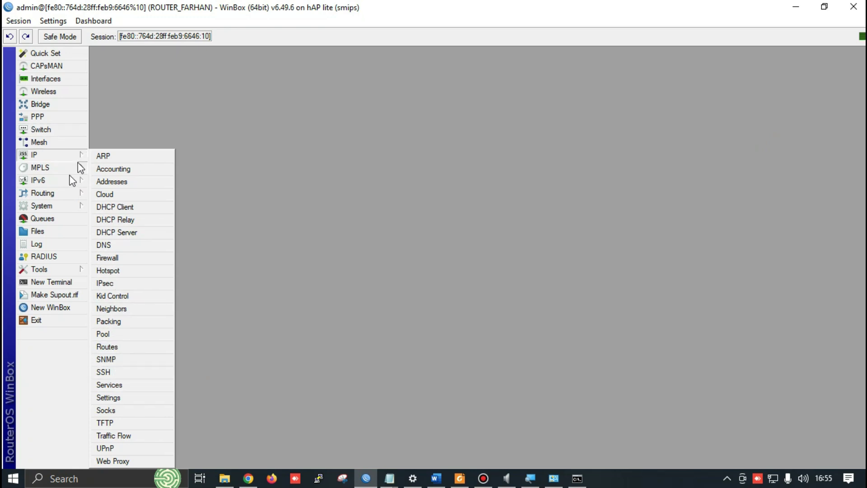
{"action": "left_click", "coordinate": [213, 131]}
{"action": "left_click", "coordinate": [62, 206]}
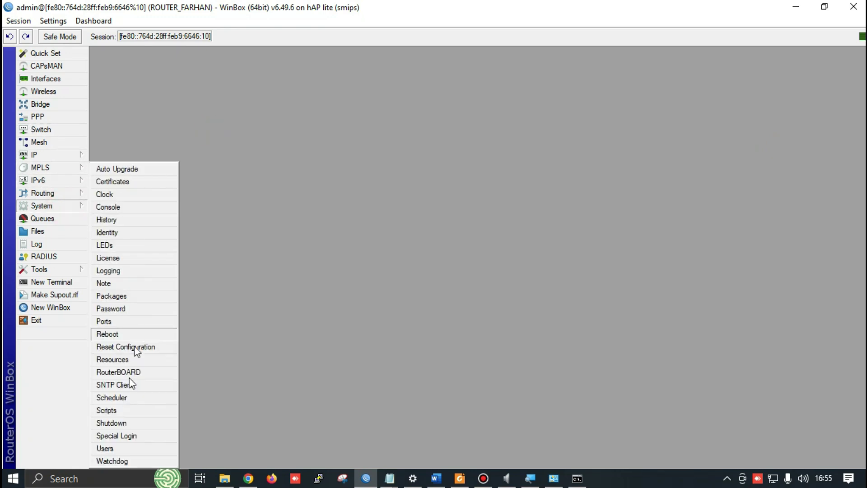
{"action": "left_click", "coordinate": [102, 387]}
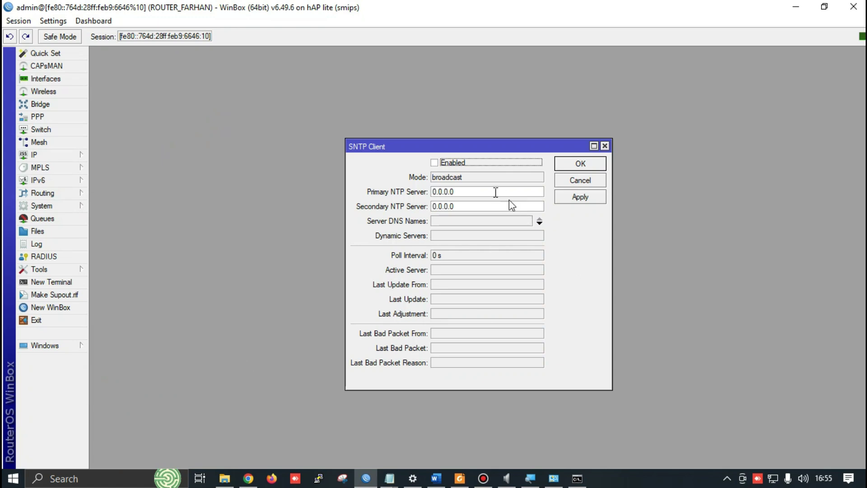
{"action": "left_click", "coordinate": [434, 163]}
Copy 0.id.pool.ntp.org from Chrome and paste it as the first SNTP server DNS name
{"action": "left_click", "coordinate": [449, 223]}
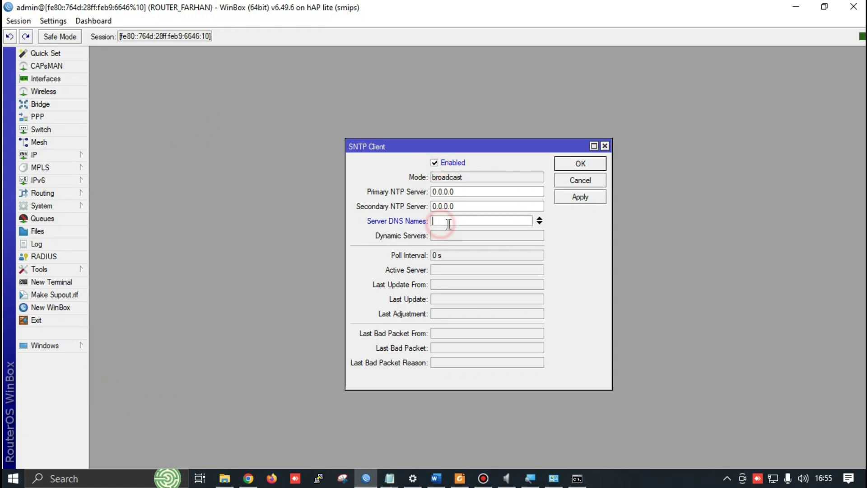
{"action": "key", "text": "alt+Tab"}
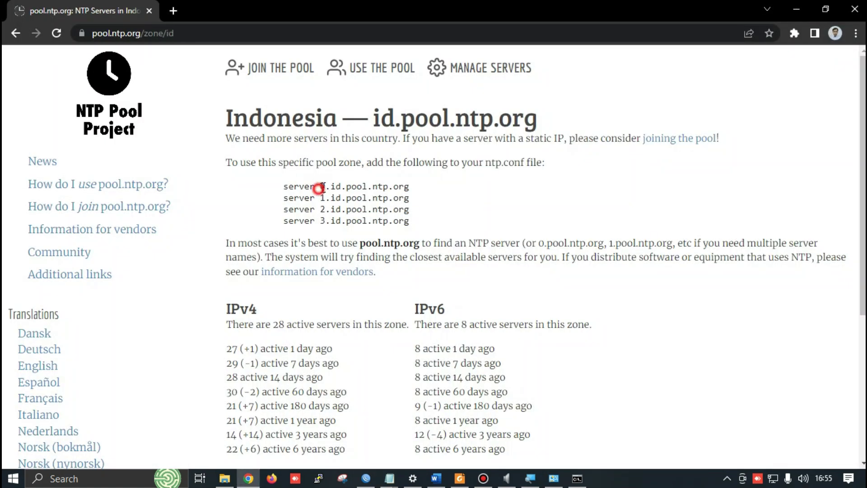
{"action": "left_click_drag", "start_coordinate": [320, 187], "coordinate": [405, 186]}
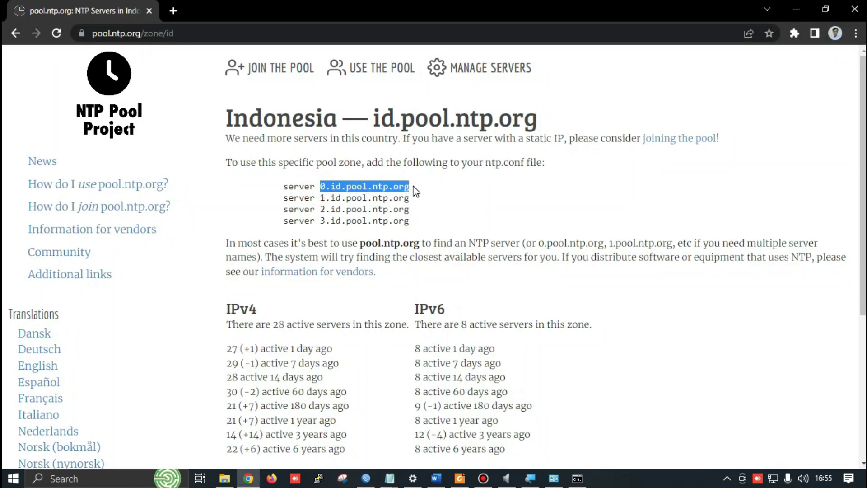
{"action": "key", "text": "alt+Tab"}
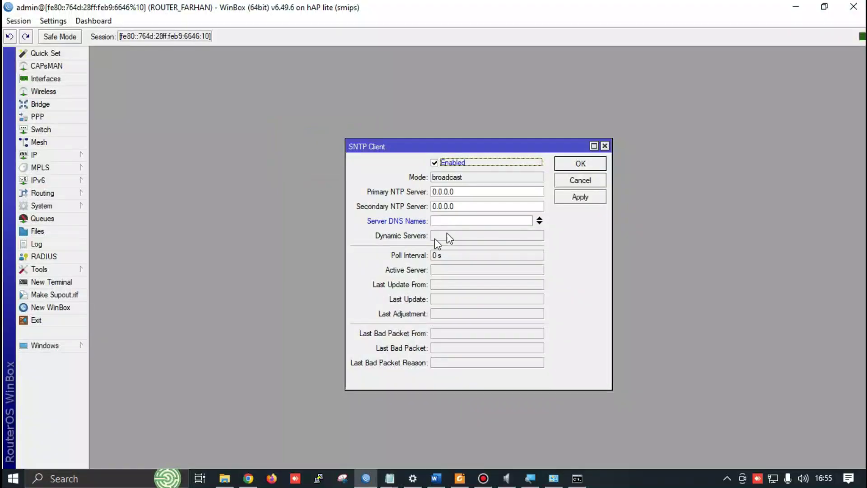
{"action": "left_click", "coordinate": [457, 221]}
{"action": "type", "text": "0.id.pool.ntp.org"}
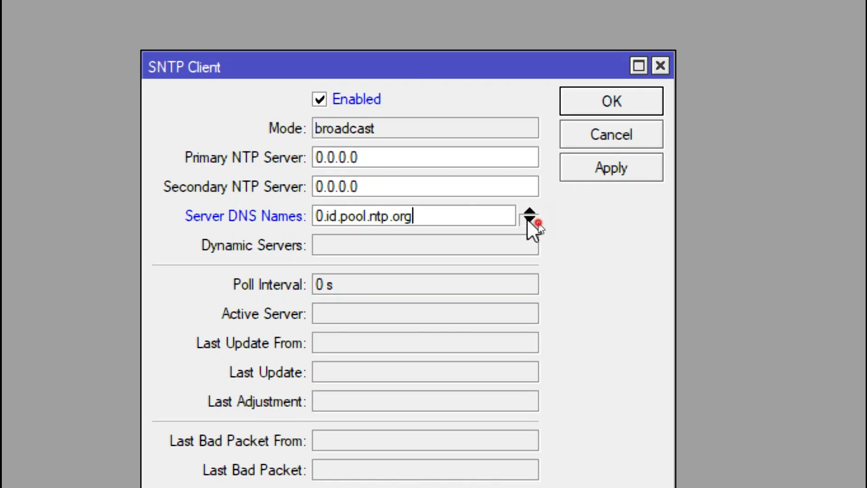
Add 1.id.pool.ntp.org as a second SNTP server DNS name, then apply and close
{"action": "left_click", "coordinate": [530, 219]}
{"action": "left_click", "coordinate": [344, 245]}
{"action": "type", "text": "0.id.pool.ntp.org"}
{"action": "left_click", "coordinate": [342, 244]}
{"action": "key", "text": "BackSpace"}
{"action": "type", "text": "1"}
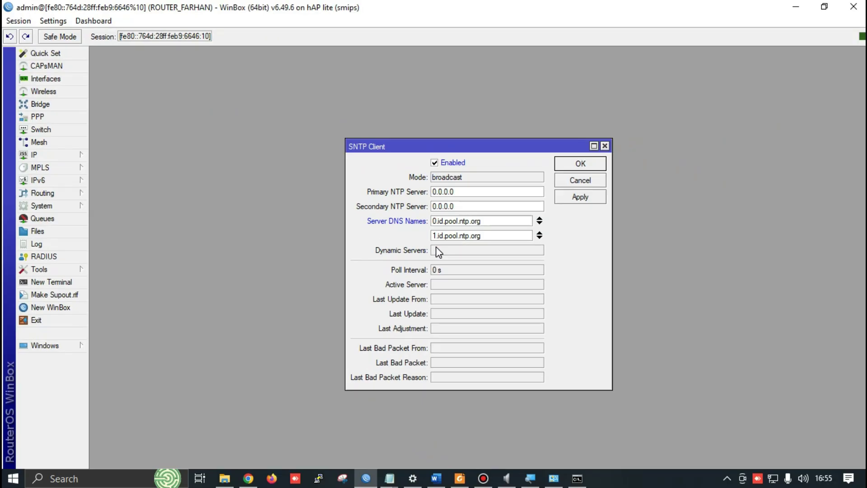
{"action": "left_click", "coordinate": [690, 179]}
{"action": "left_click", "coordinate": [582, 165]}
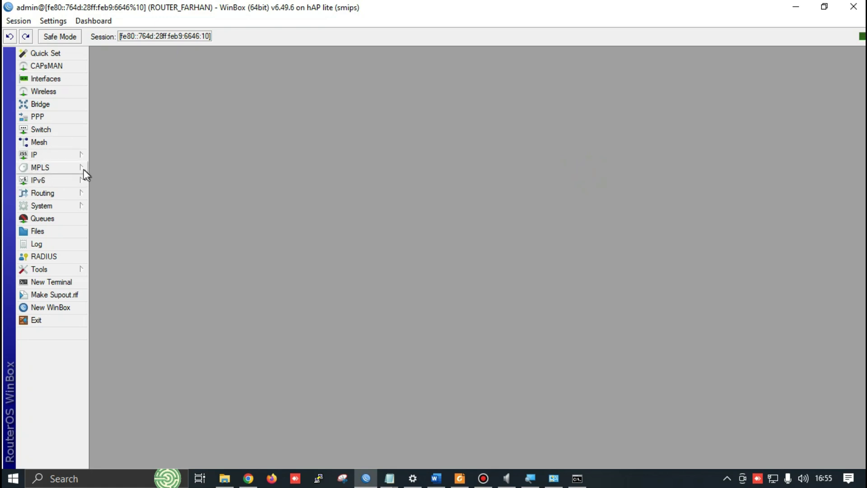
Open System > Clock and apply the auto-detected Asia/Jakarta time zone
{"action": "left_click", "coordinate": [51, 207]}
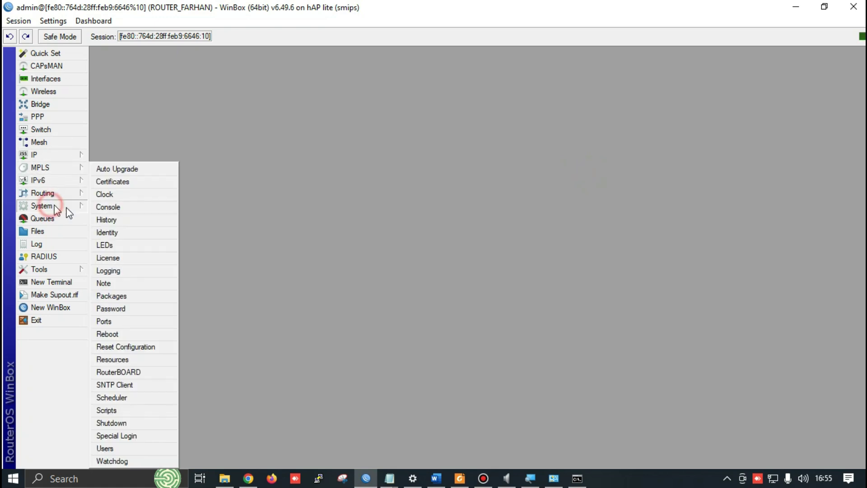
{"action": "left_click", "coordinate": [112, 194]}
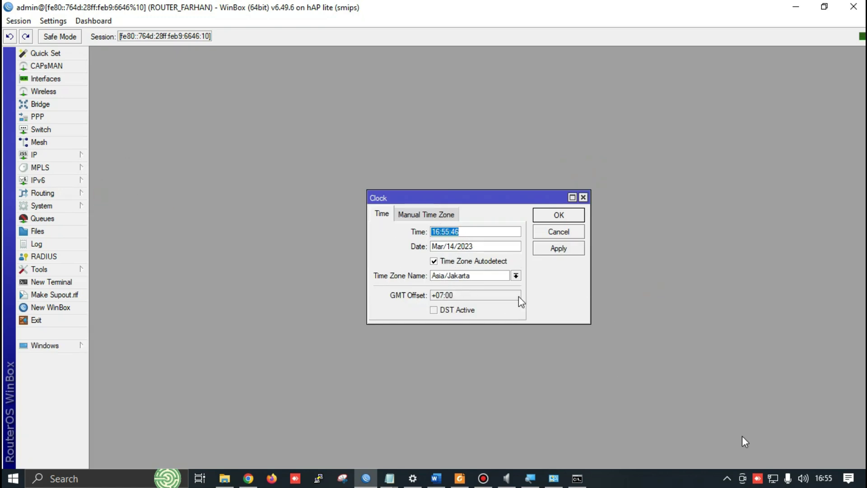
{"action": "left_click", "coordinate": [555, 248]}
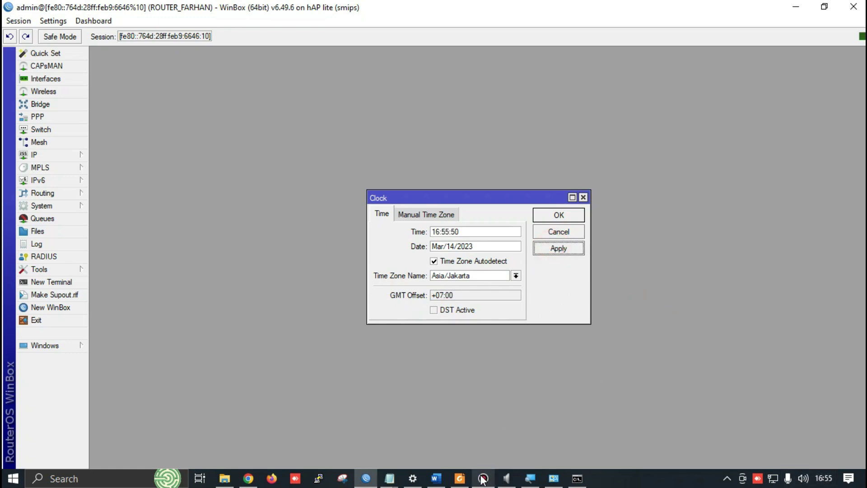
Stop the screen recording and highlight the Web Proxy with Cache Administrator requirement in Word
{"action": "left_click", "coordinate": [483, 477]}
{"action": "left_click", "coordinate": [588, 91]}
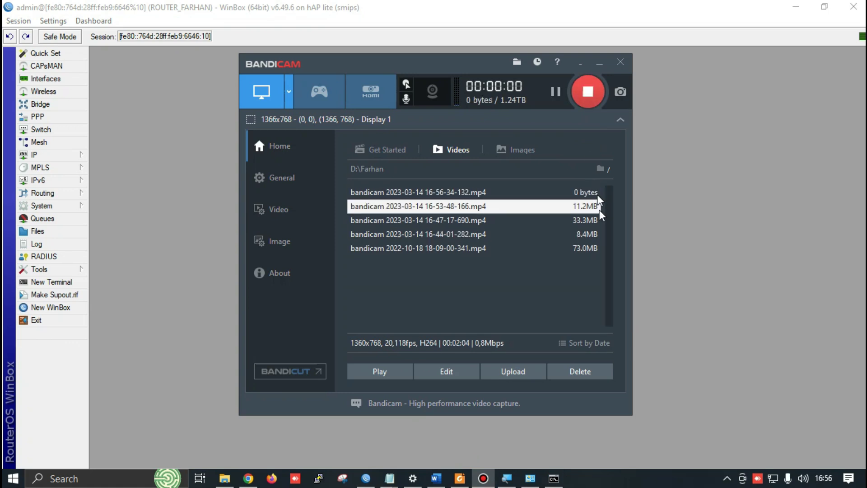
{"action": "key", "text": "alt+Tab"}
{"action": "key", "text": "alt+Tab"}
{"action": "key", "text": "alt+Tab"}
{"action": "key", "text": "alt+Tab"}
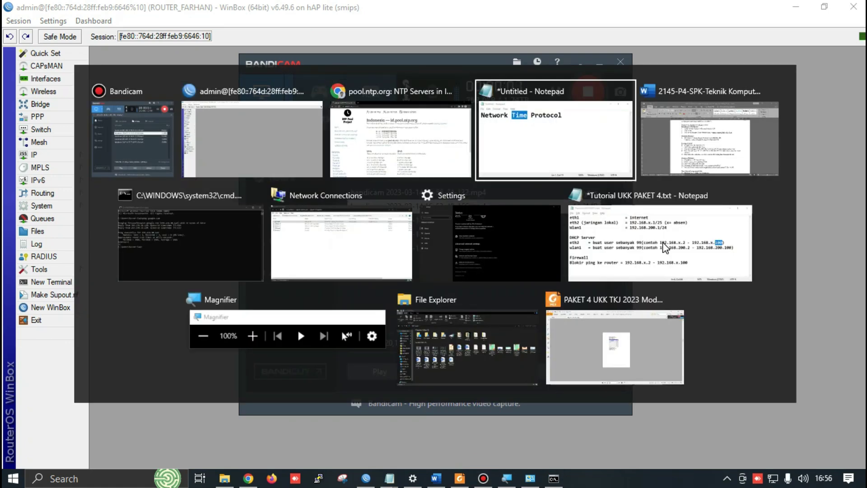
{"action": "left_click_drag", "start_coordinate": [276, 195], "coordinate": [460, 194]}
{"action": "key", "text": "alt+Tab"}
{"action": "key", "text": "alt+Tab"}
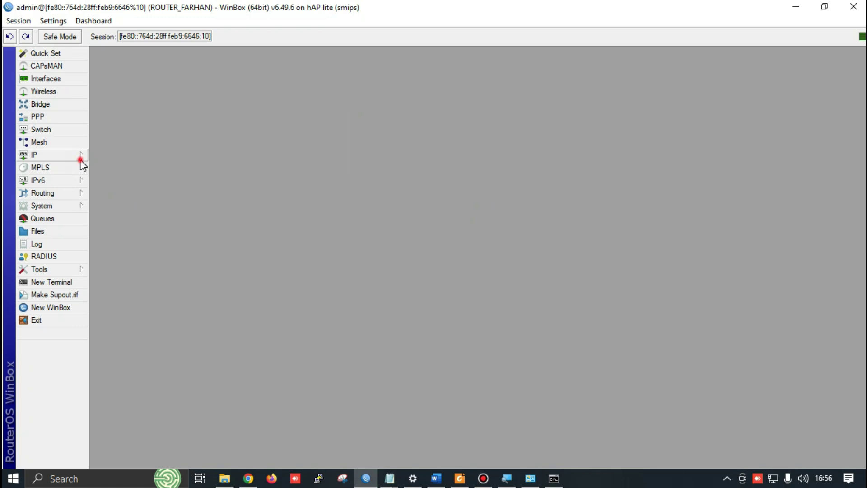
Open IP > Web Proxy and tick Enabled, keeping port 8080
{"action": "left_click", "coordinate": [80, 160]}
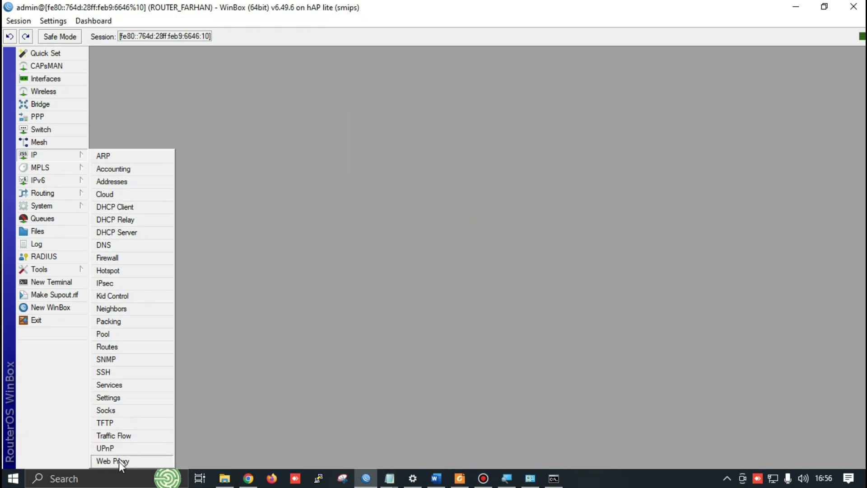
{"action": "left_click", "coordinate": [118, 461]}
{"action": "left_click", "coordinate": [438, 136]}
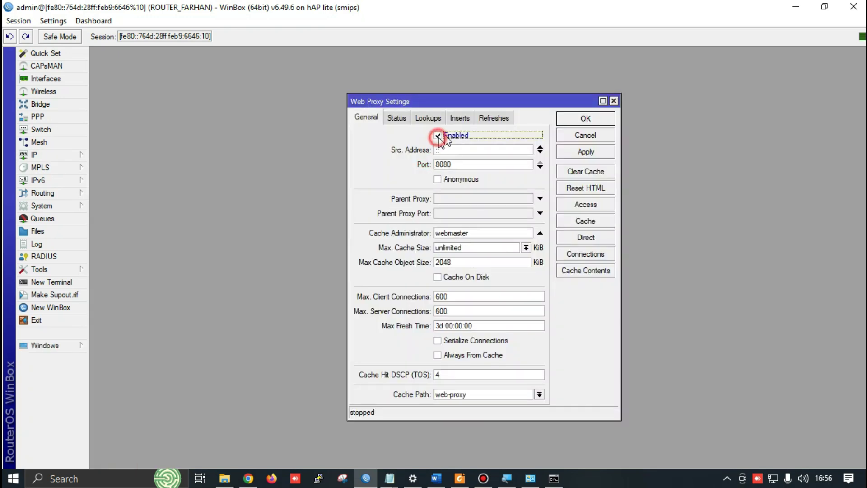
{"action": "left_click", "coordinate": [449, 165]}
{"action": "double_click", "coordinate": [476, 232]}
Review the Web Proxy requirements in the Word exam sheet, then return to the Web Proxy settings
{"action": "key", "text": "alt+Tab"}
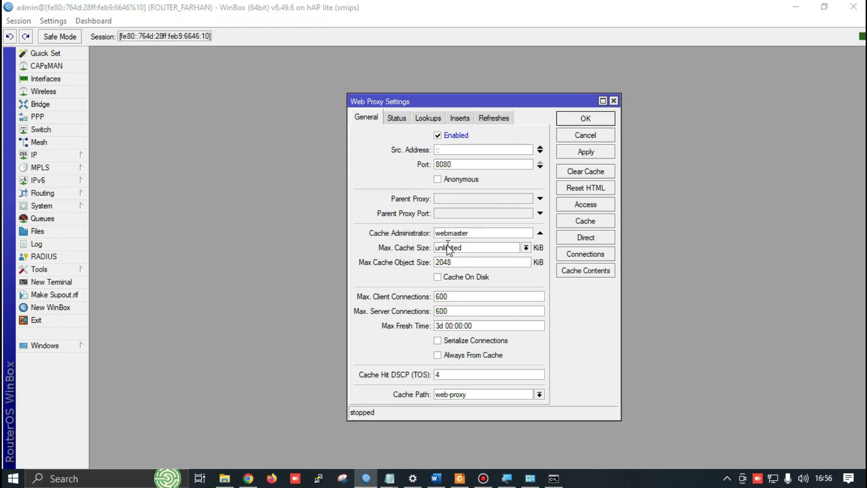
{"action": "key", "text": "alt+Tab"}
{"action": "key", "text": "alt+Tab"}
{"action": "key", "text": "alt+Tab"}
{"action": "key", "text": "alt+Tab"}
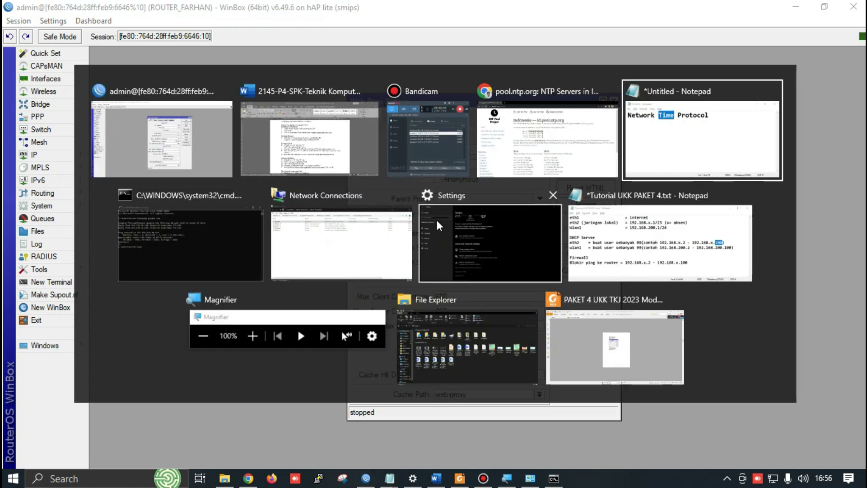
{"action": "key", "text": "alt+Tab"}
{"action": "key", "text": "alt+Tab"}
{"action": "key", "text": "alt+Tab"}
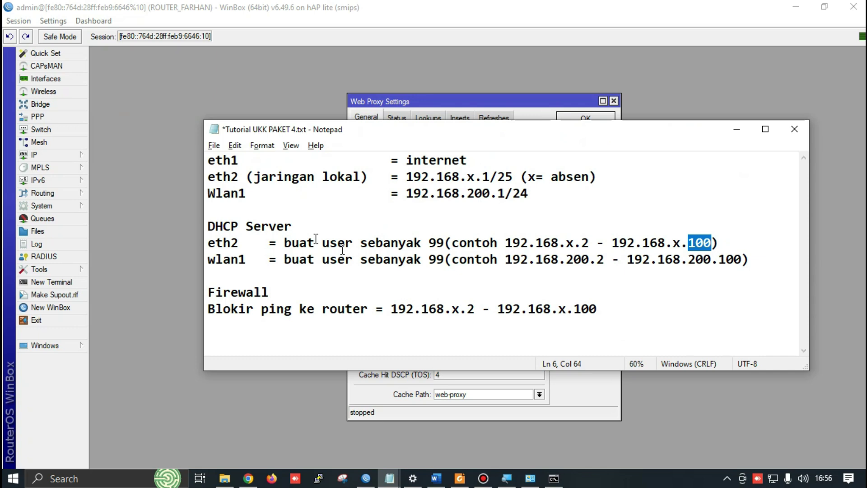
{"action": "key", "text": "alt+Tab"}
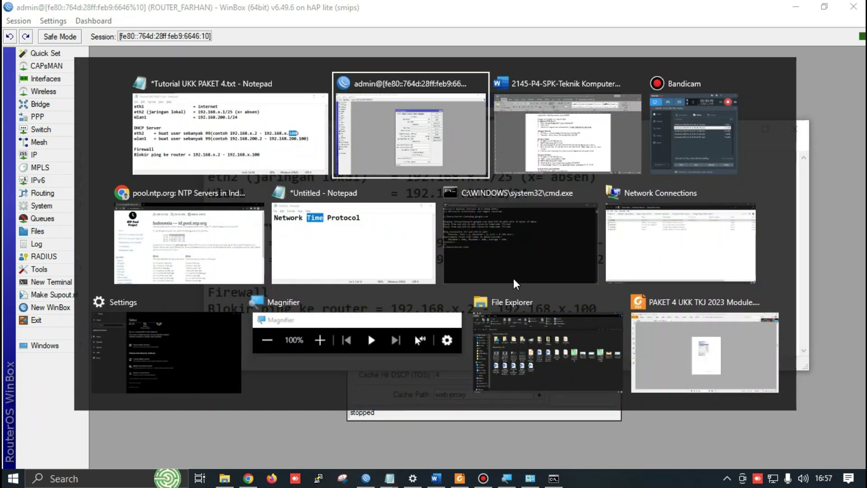
{"action": "key", "text": "alt+Tab"}
{"action": "scroll", "coordinate": [494, 232], "scroll_direction": "down", "scroll_amount": 1}
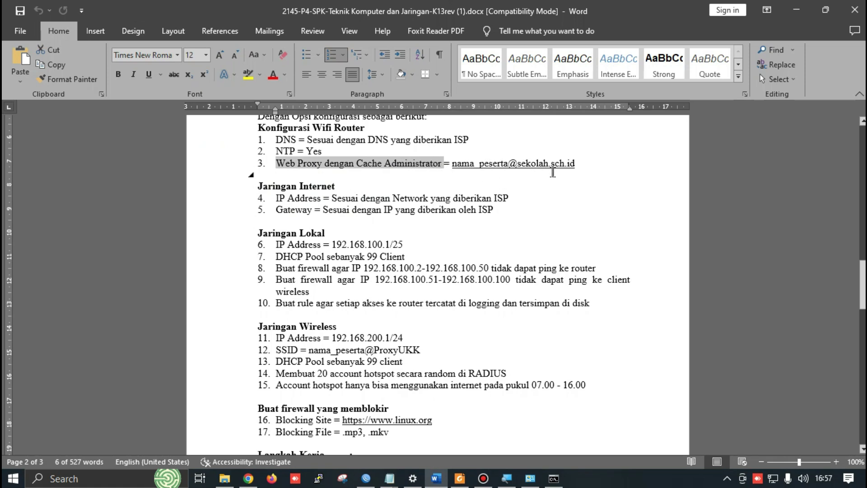
{"action": "key", "text": "alt+Tab"}
{"action": "key", "text": "alt+Tab"}
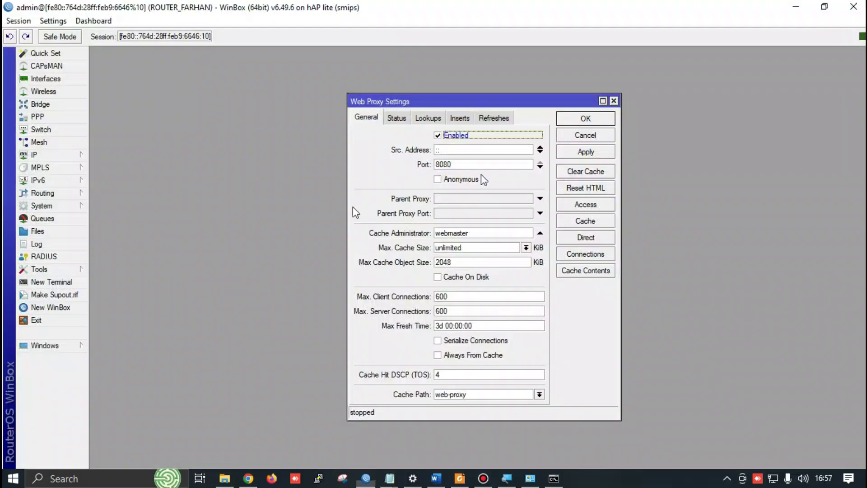
Replace webmaster with the participant's school e-mail as cache administrator, tick Cache On Disk, and apply
{"action": "double_click", "coordinate": [480, 232]}
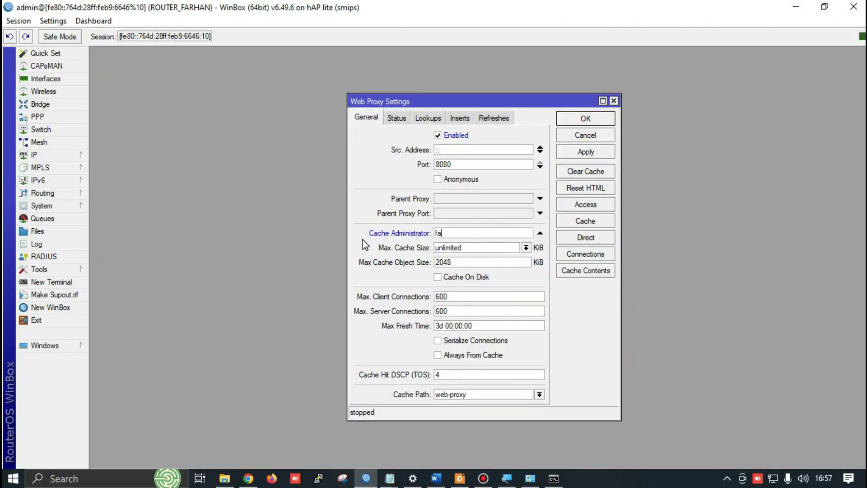
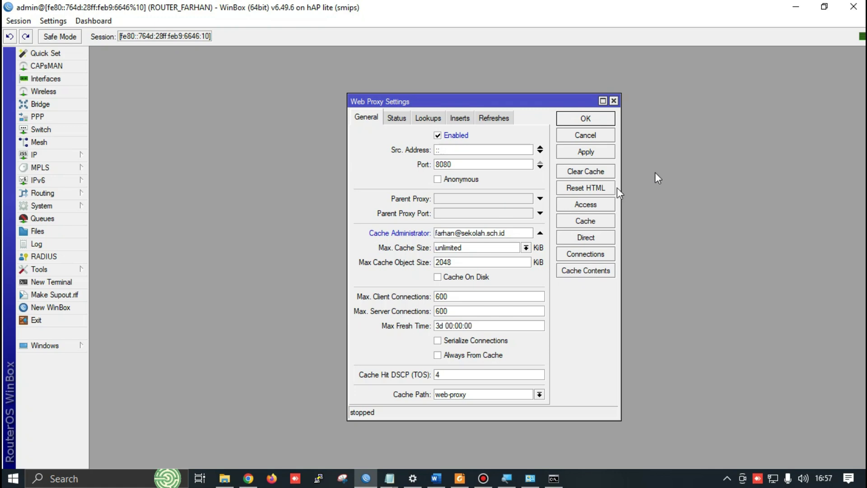
{"action": "left_click", "coordinate": [442, 279]}
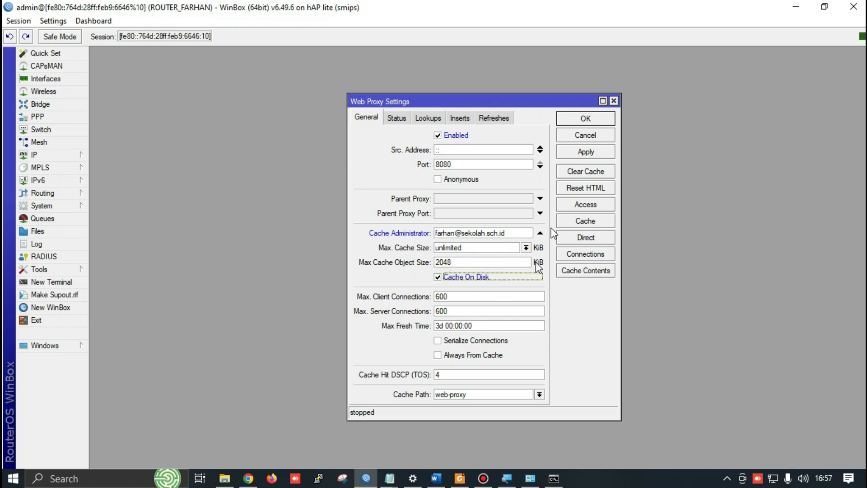
{"action": "left_click", "coordinate": [584, 154]}
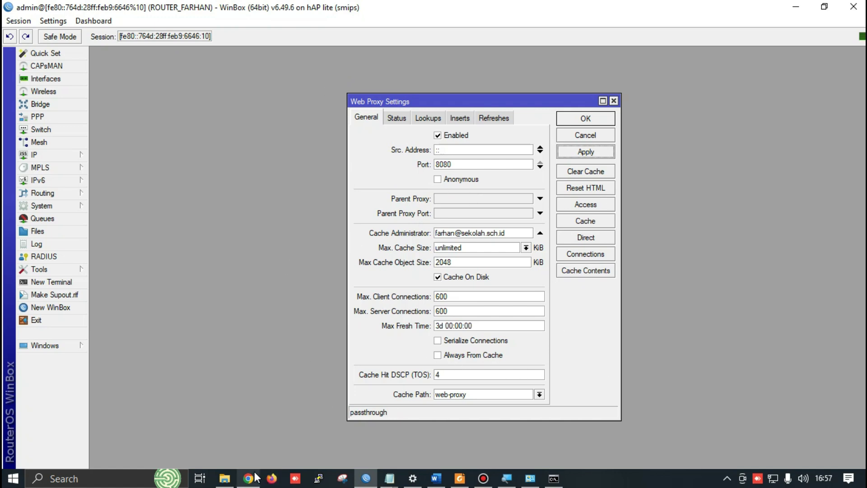
Add a 'Transparent Proxy' line under Network Time Protocol in the Notepad note and select it
{"action": "mouse_move", "coordinate": [247, 477]}
{"action": "mouse_move", "coordinate": [389, 478]}
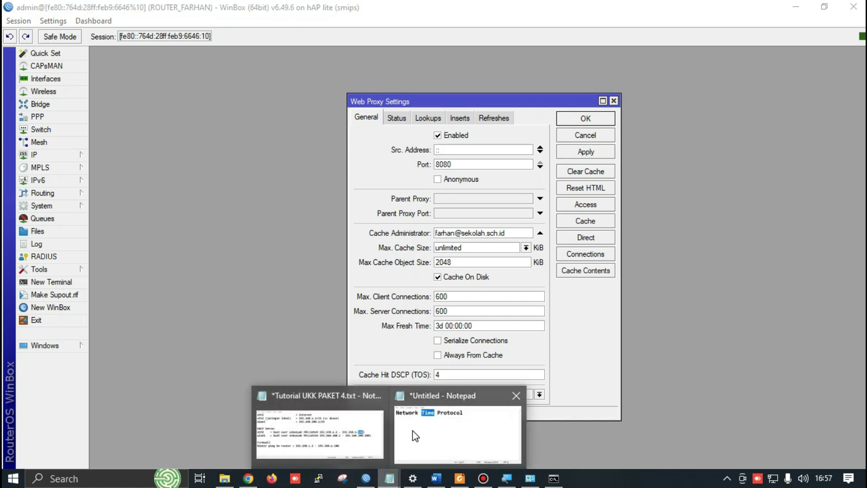
{"action": "left_click", "coordinate": [412, 431]}
{"action": "left_click", "coordinate": [453, 201]}
{"action": "key", "text": "Return"}
{"action": "key", "text": "Return"}
{"action": "type", "text": "R"}
{"action": "key", "text": "BackSpace"}
{"action": "type", "text": "TR"}
{"action": "key", "text": "BackSpace"}
{"action": "type", "text": "ransparet"}
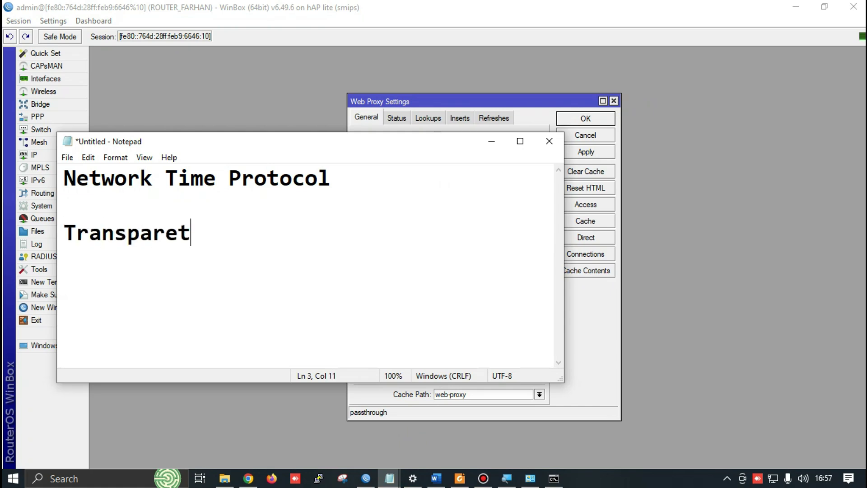
{"action": "key", "text": "BackSpace"}
{"action": "type", "text": "nt Proxy"}
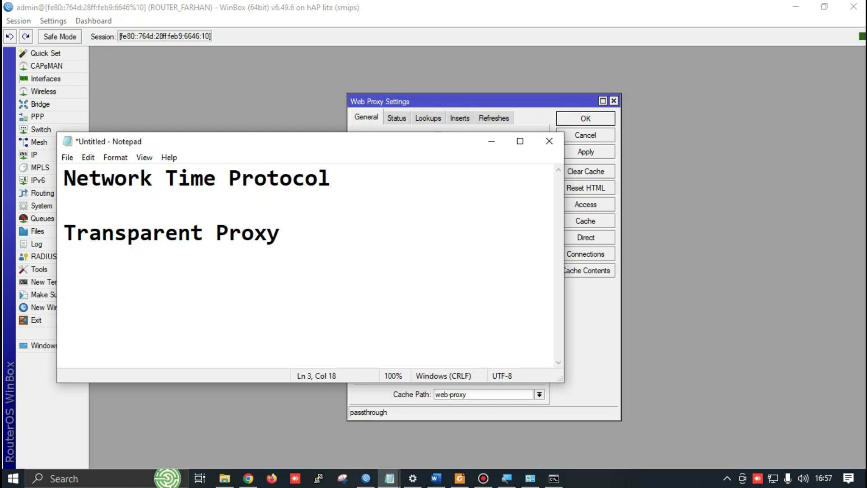
{"action": "left_click_drag", "start_coordinate": [65, 232], "coordinate": [280, 232]}
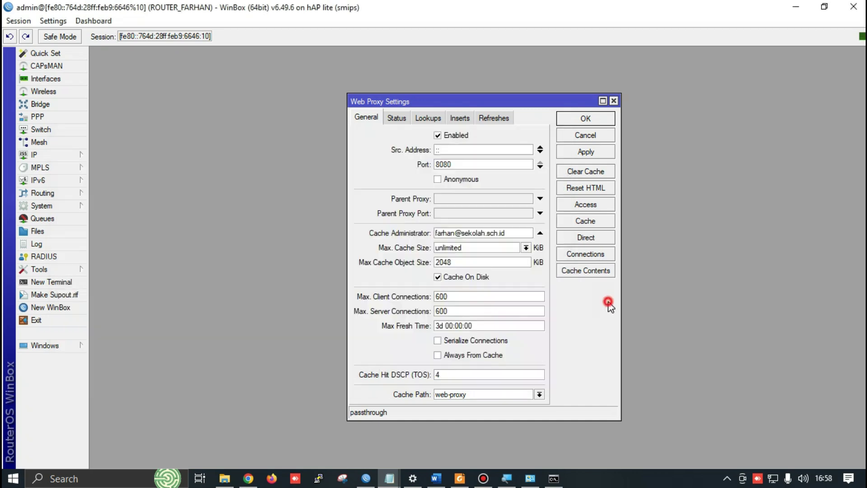
Search Chrome's settings for 'proxy'
{"action": "left_click", "coordinate": [608, 300]}
{"action": "left_click", "coordinate": [241, 482]}
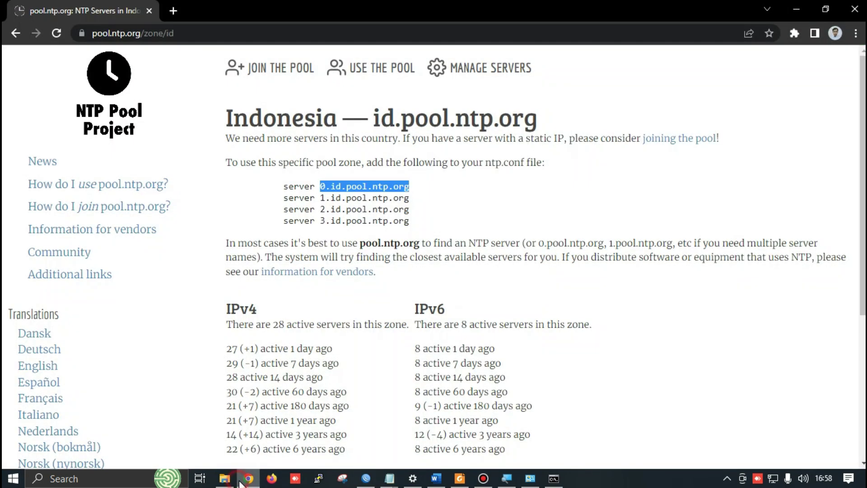
{"action": "left_click", "coordinate": [855, 33]}
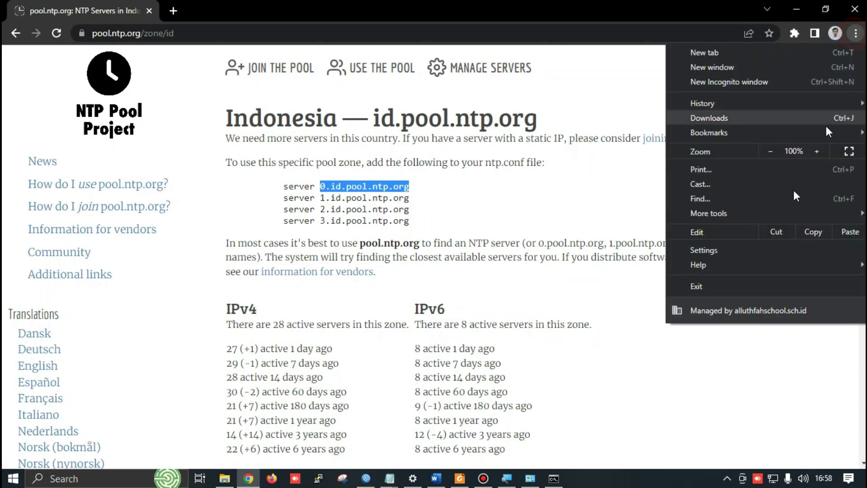
{"action": "left_click", "coordinate": [715, 253]}
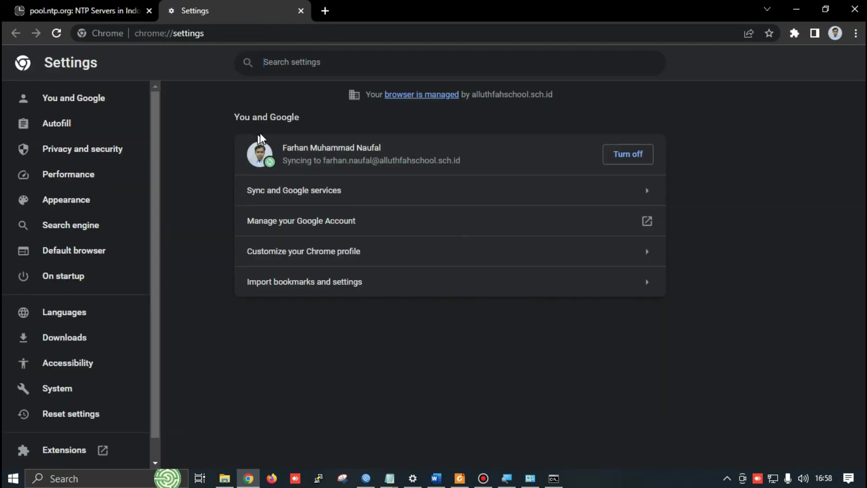
{"action": "left_click", "coordinate": [342, 58]}
{"action": "type", "text": "pro"}
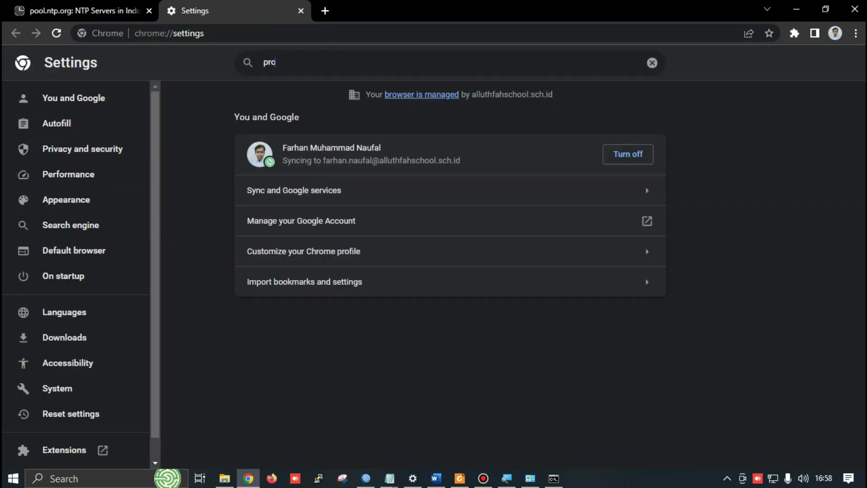
{"action": "type", "text": "xy"}
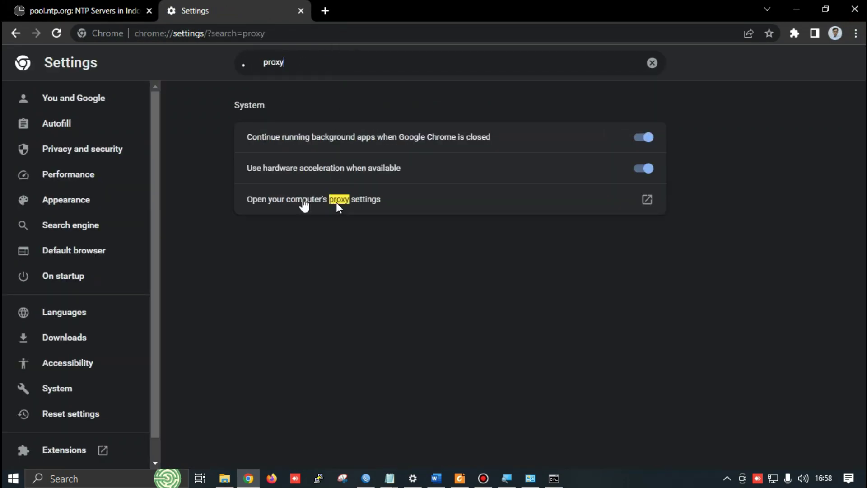
Check the Windows proxy page, confirming manual proxy is off, and return to WinBox's Web Proxy Settings
{"action": "left_click", "coordinate": [293, 199]}
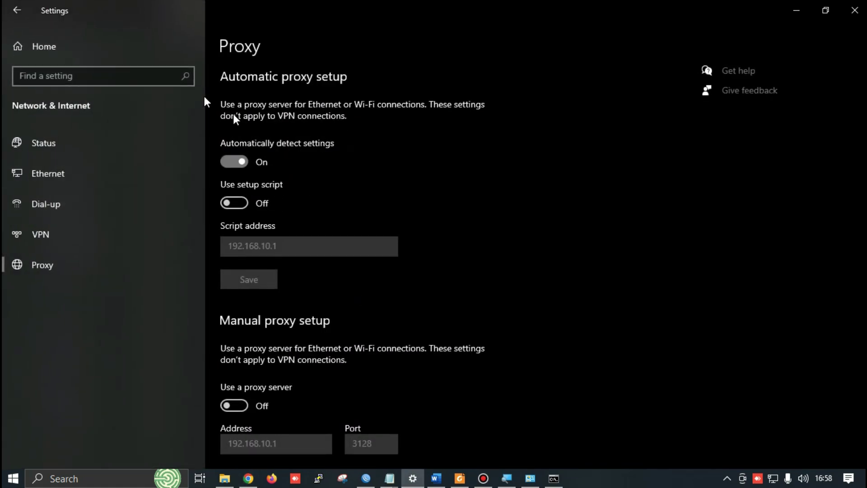
{"action": "scroll", "coordinate": [558, 194], "scroll_direction": "down", "scroll_amount": 3}
{"action": "scroll", "coordinate": [271, 194], "scroll_direction": "up", "scroll_amount": 4}
{"action": "key", "text": "alt+Tab"}
{"action": "key", "text": "Tab"}
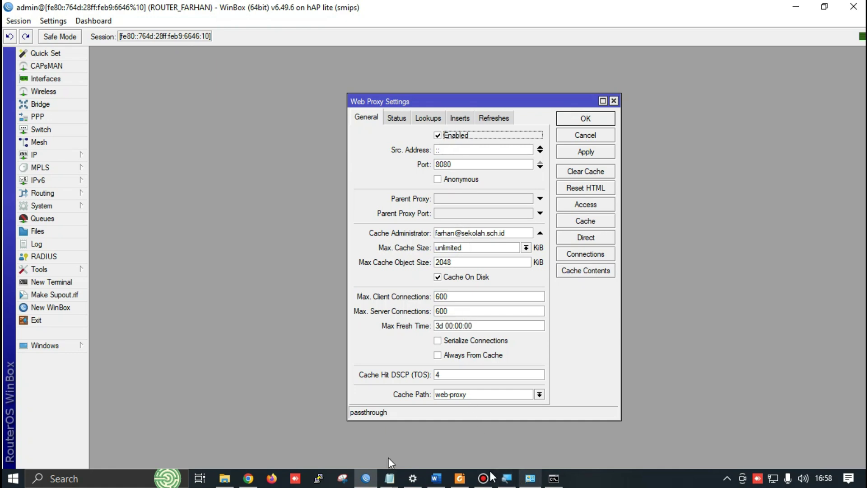
Highlight the Transparent Proxy heading in the untitled Notepad note
{"action": "left_click", "coordinate": [390, 479]}
{"action": "left_click", "coordinate": [444, 438]}
{"action": "left_click", "coordinate": [167, 281]}
{"action": "left_click", "coordinate": [63, 226]}
{"action": "key", "text": "shift+End"}
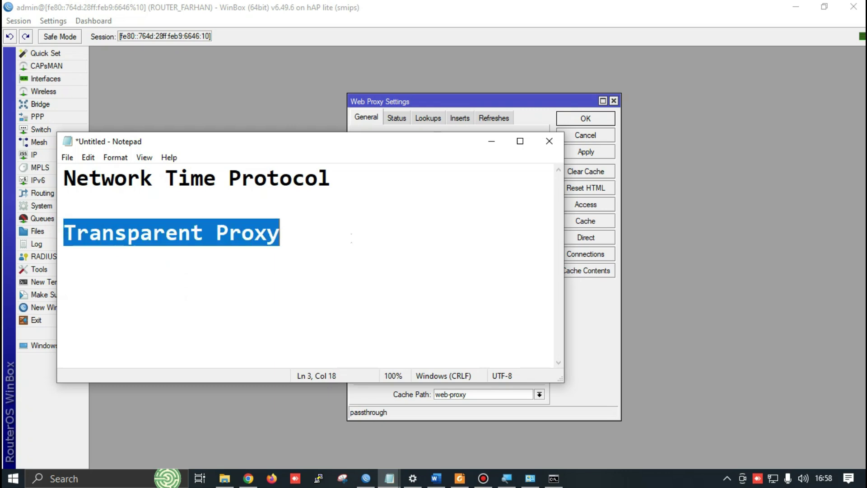
Close Web Proxy Settings and open IP > Firewall, showing the single srcnat masquerade NAT rule
{"action": "left_click", "coordinate": [819, 258]}
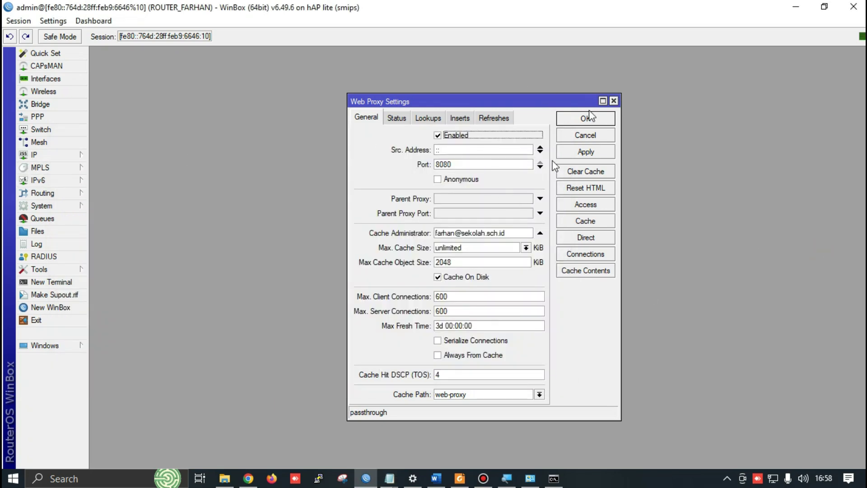
{"action": "left_click", "coordinate": [615, 100]}
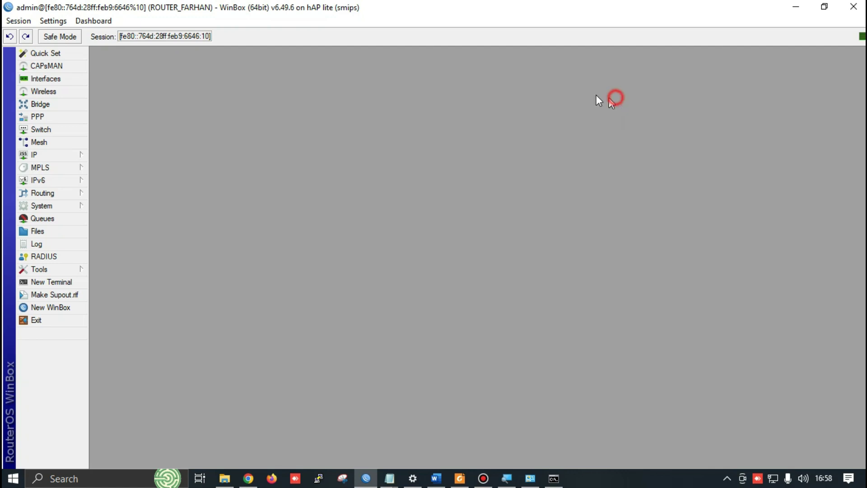
{"action": "left_click", "coordinate": [53, 155]}
{"action": "left_click", "coordinate": [118, 259]}
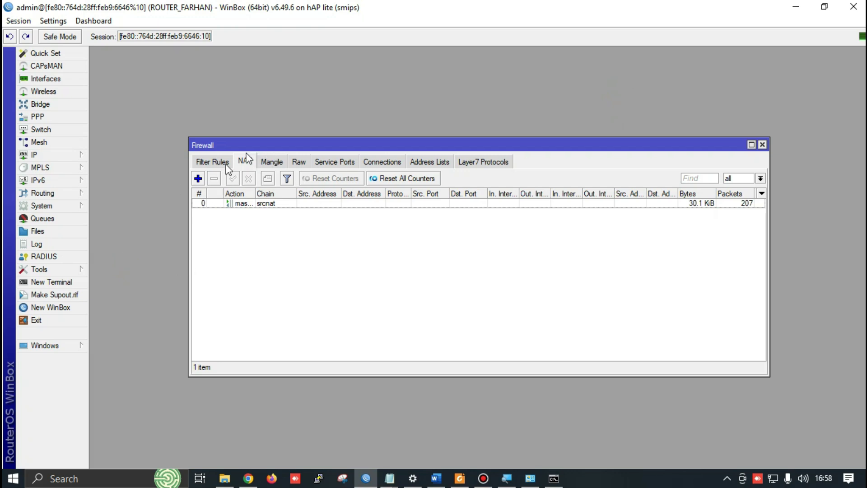
Add a NAT rule matching chain dstnat, protocol tcp, Dst. Port 80, In. Interface wlan1
{"action": "left_click", "coordinate": [202, 180]}
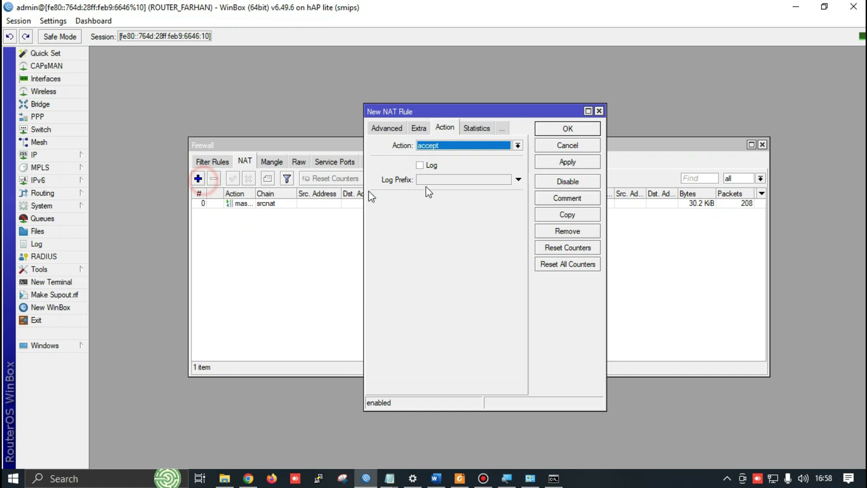
{"action": "left_click", "coordinate": [372, 127]}
{"action": "left_click", "coordinate": [382, 128]}
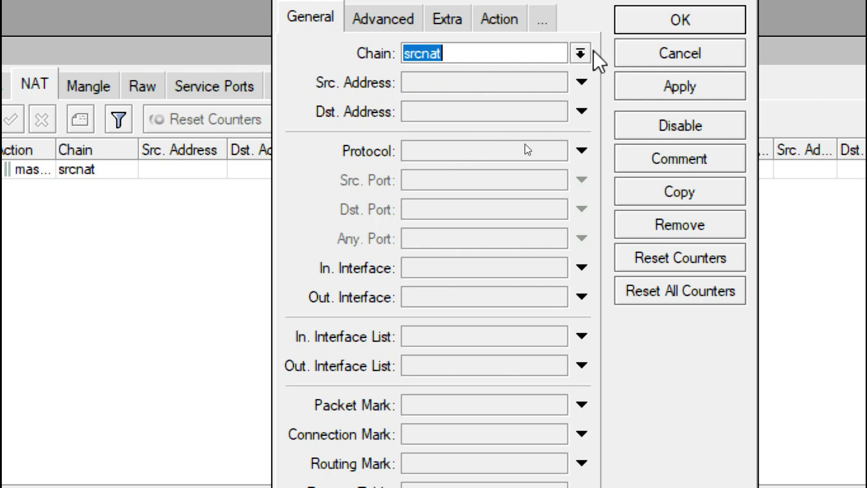
{"action": "left_click", "coordinate": [581, 54]}
{"action": "left_click", "coordinate": [506, 71]}
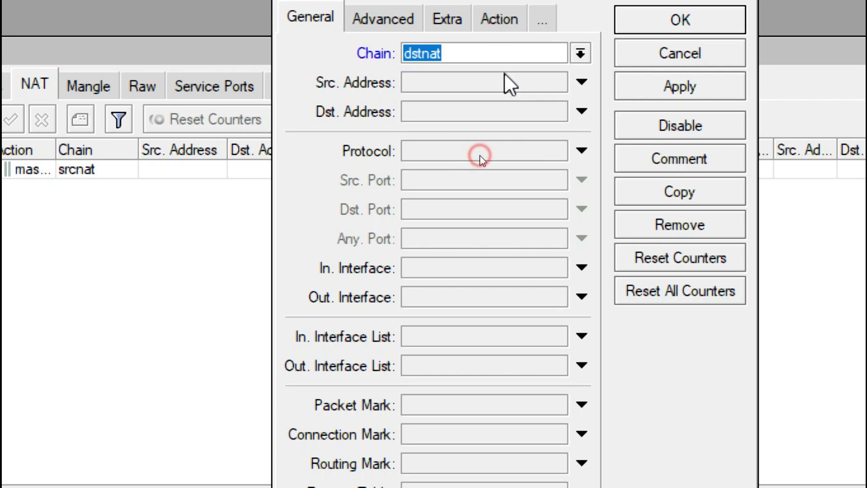
{"action": "left_click", "coordinate": [439, 153]}
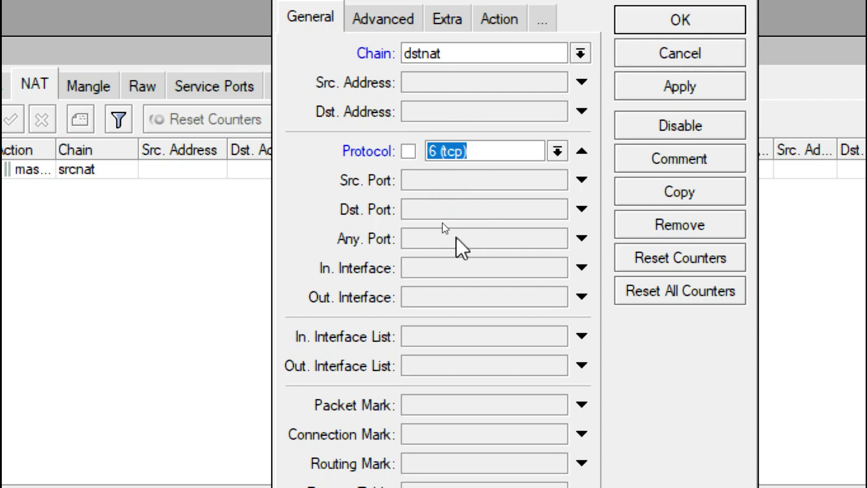
{"action": "left_click", "coordinate": [447, 212]}
{"action": "type", "text": "80"}
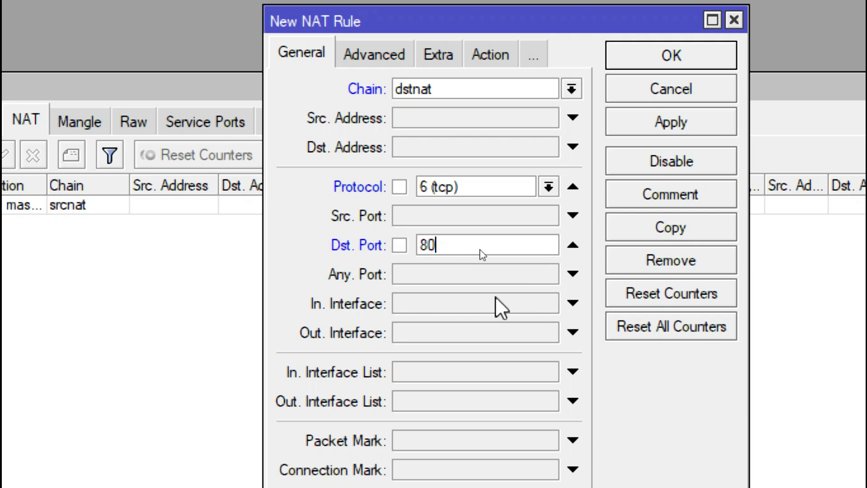
{"action": "left_click", "coordinate": [500, 309]}
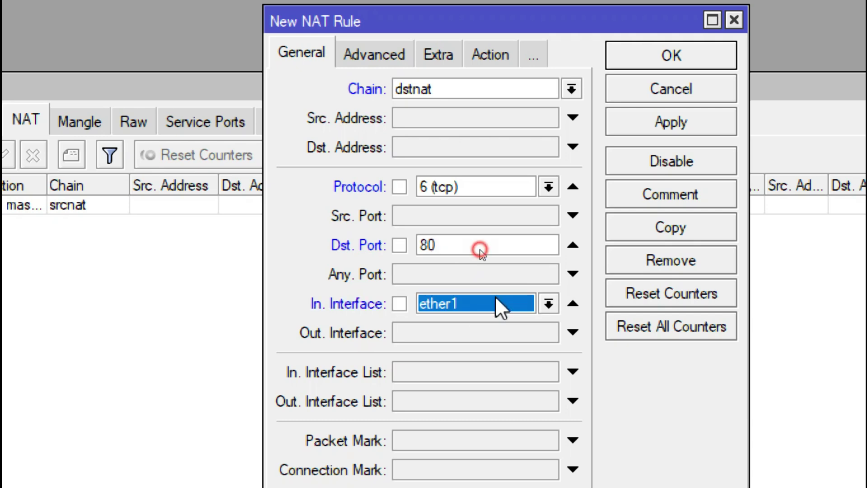
{"action": "left_click", "coordinate": [549, 310]}
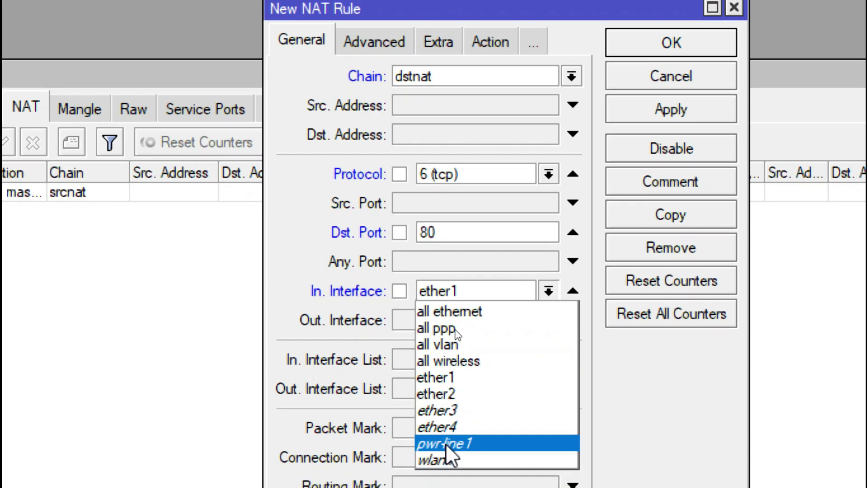
{"action": "left_click", "coordinate": [444, 453]}
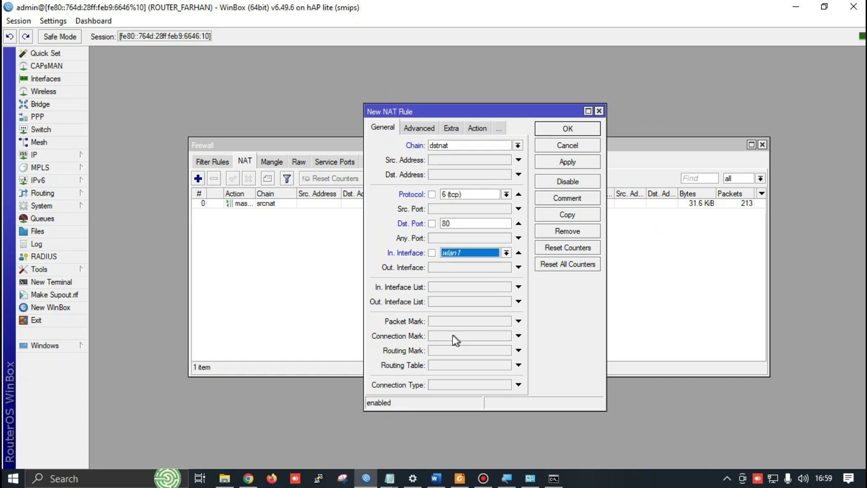
Set the rule's action to redirect to port 8080, then look over the exam sheet's firewall tasks
{"action": "left_click", "coordinate": [478, 129]}
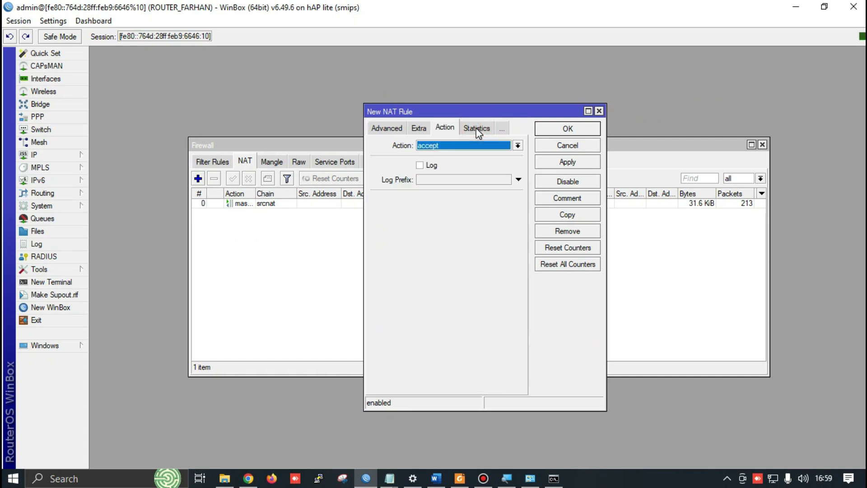
{"action": "left_click", "coordinate": [432, 146]}
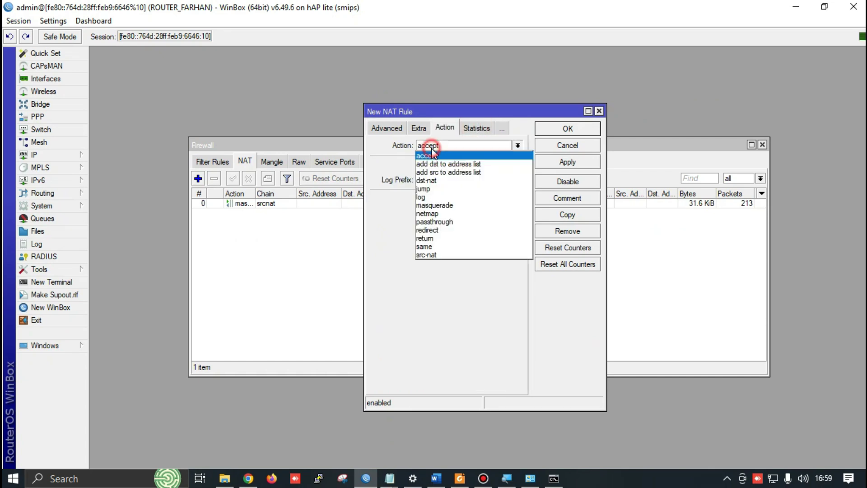
{"action": "left_click", "coordinate": [446, 230]}
{"action": "left_click", "coordinate": [427, 200]}
{"action": "type", "text": "8080"}
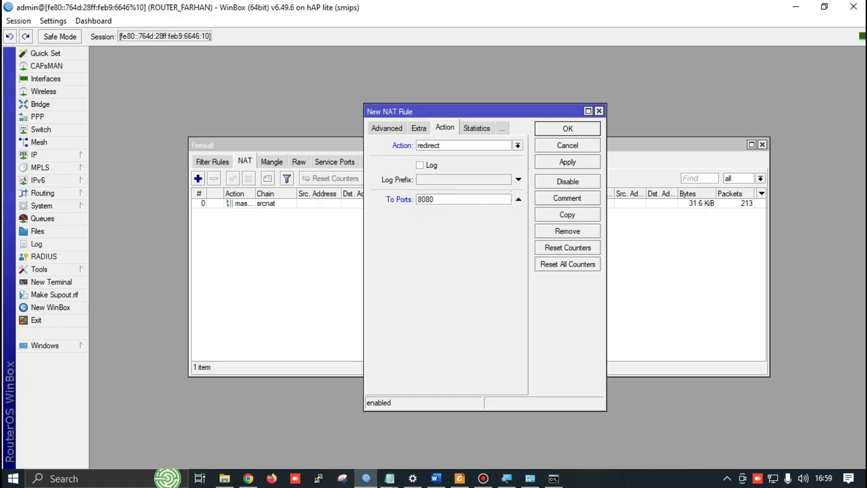
{"action": "left_click", "coordinate": [374, 128]}
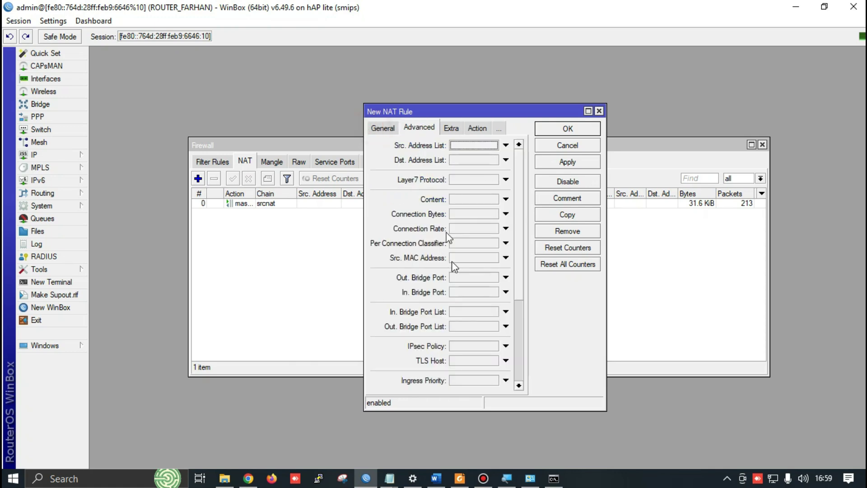
{"action": "left_click", "coordinate": [383, 128]}
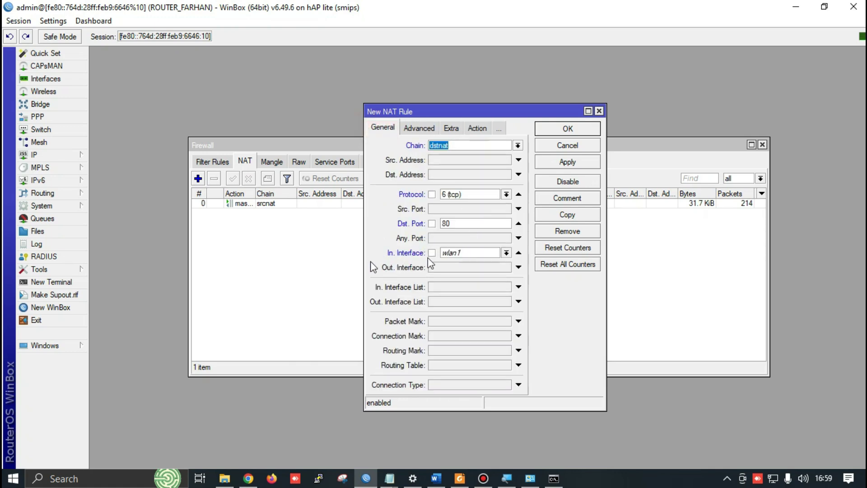
{"action": "left_click", "coordinate": [436, 478]}
{"action": "scroll", "coordinate": [340, 249], "scroll_direction": "down", "scroll_amount": 8}
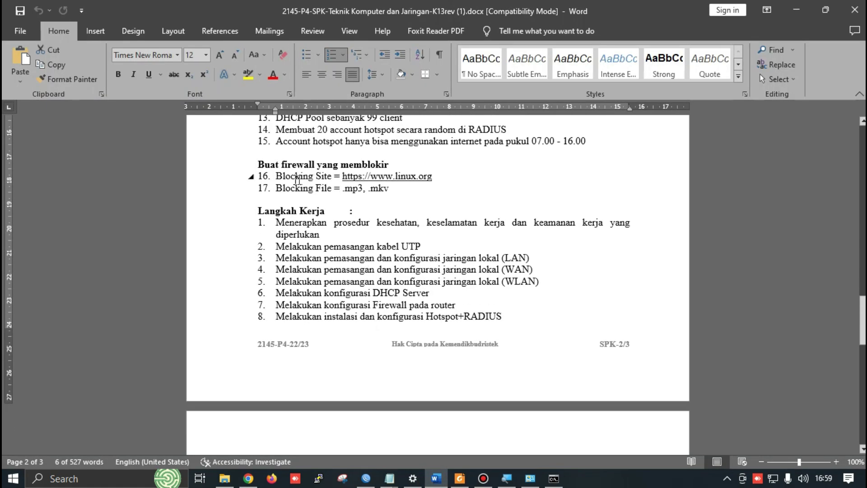
{"action": "scroll", "coordinate": [410, 262], "scroll_direction": "down", "scroll_amount": 9}
{"action": "scroll", "coordinate": [402, 271], "scroll_direction": "down", "scroll_amount": 1}
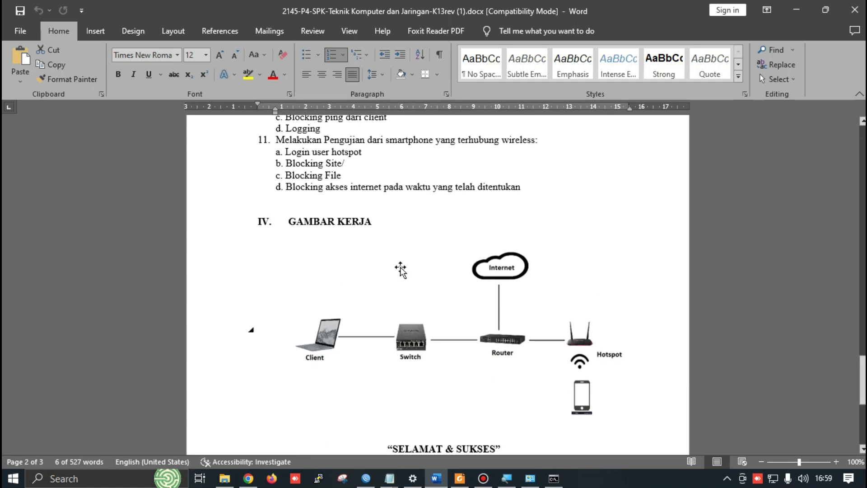
{"action": "scroll", "coordinate": [296, 271], "scroll_direction": "up", "scroll_amount": 2}
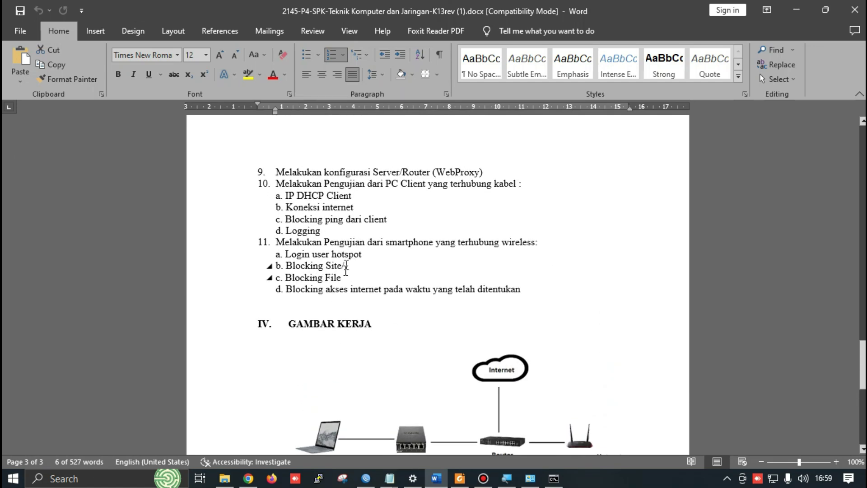
{"action": "double_click", "coordinate": [511, 243]}
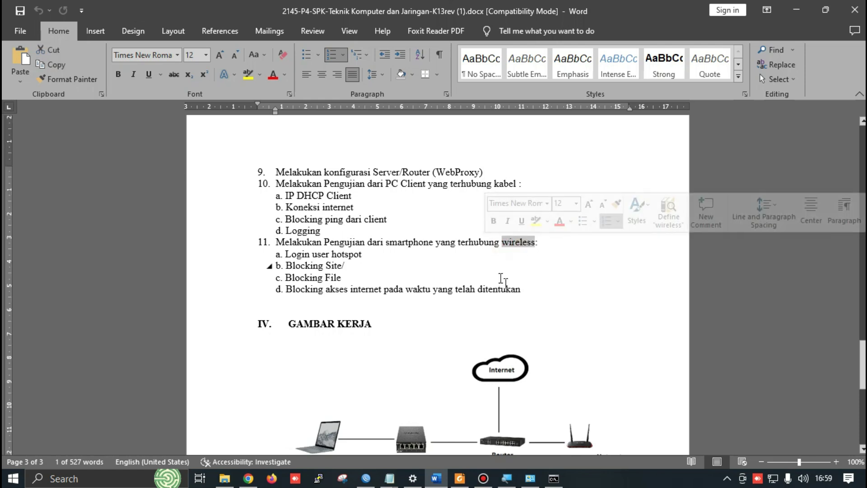
{"action": "scroll", "coordinate": [519, 293], "scroll_direction": "down", "scroll_amount": 3}
{"action": "scroll", "coordinate": [549, 345], "scroll_direction": "up", "scroll_amount": 2}
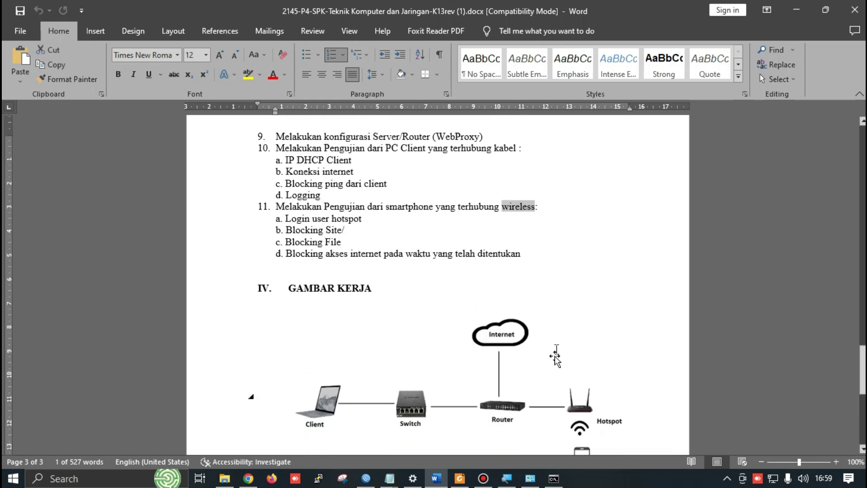
{"action": "scroll", "coordinate": [555, 357], "scroll_direction": "up", "scroll_amount": 3}
{"action": "scroll", "coordinate": [542, 333], "scroll_direction": "down", "scroll_amount": 4}
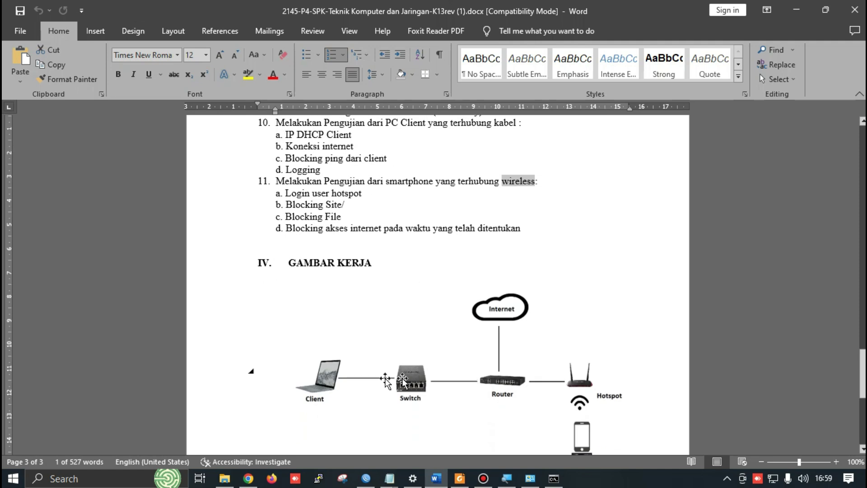
{"action": "scroll", "coordinate": [367, 234], "scroll_direction": "up", "scroll_amount": 4}
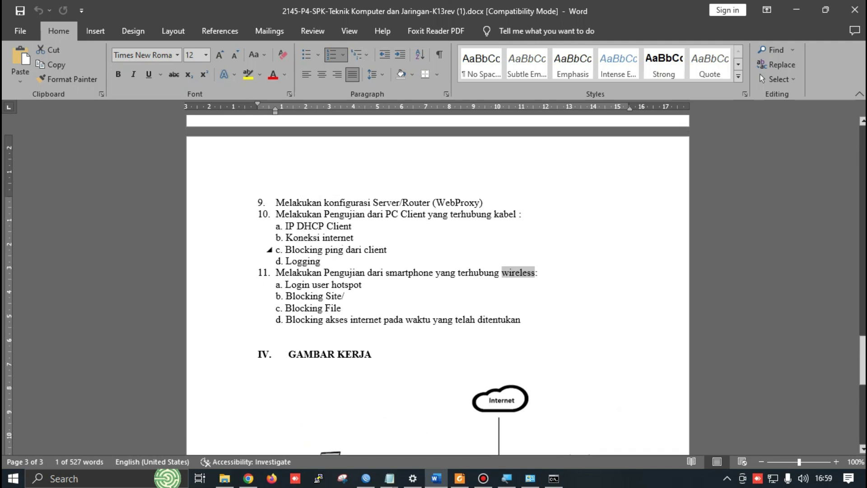
Apply and OK the new dstnat rule for tcp port 80 on wlan1
{"action": "double_click", "coordinate": [303, 261]}
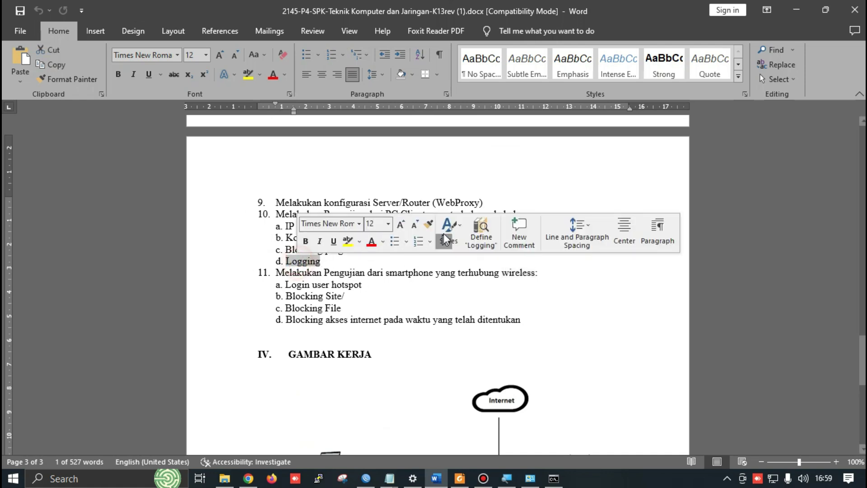
{"action": "key", "text": "alt+Tab"}
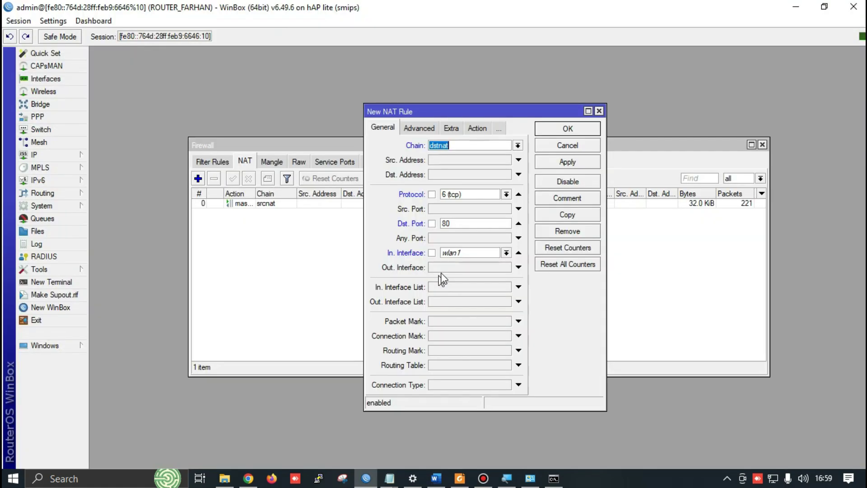
{"action": "key", "text": "alt"}
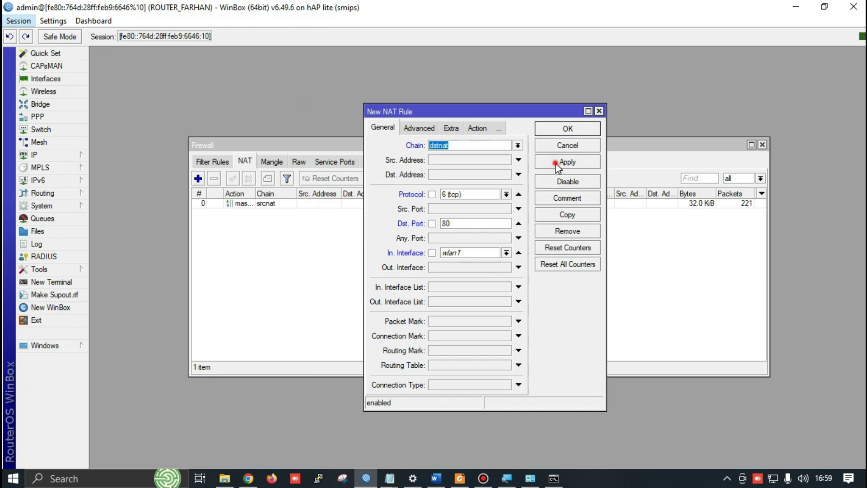
{"action": "left_click", "coordinate": [559, 162]}
{"action": "left_click", "coordinate": [566, 129]}
Restart the Bandicam screen recording
{"action": "key", "text": "alt+Tab"}
{"action": "key", "text": "Tab"}
{"action": "key", "text": "Tab"}
{"action": "key", "text": "Tab"}
{"action": "key", "text": "Tab"}
{"action": "key", "text": "Tab"}
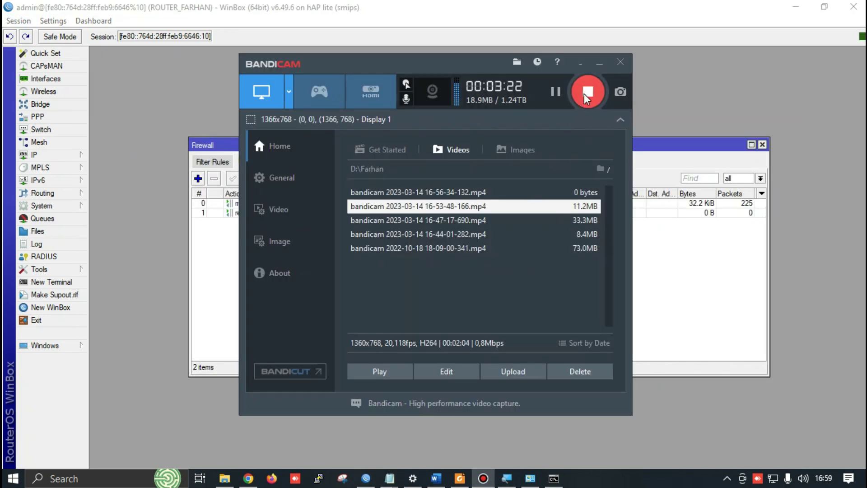
{"action": "left_click", "coordinate": [587, 91]}
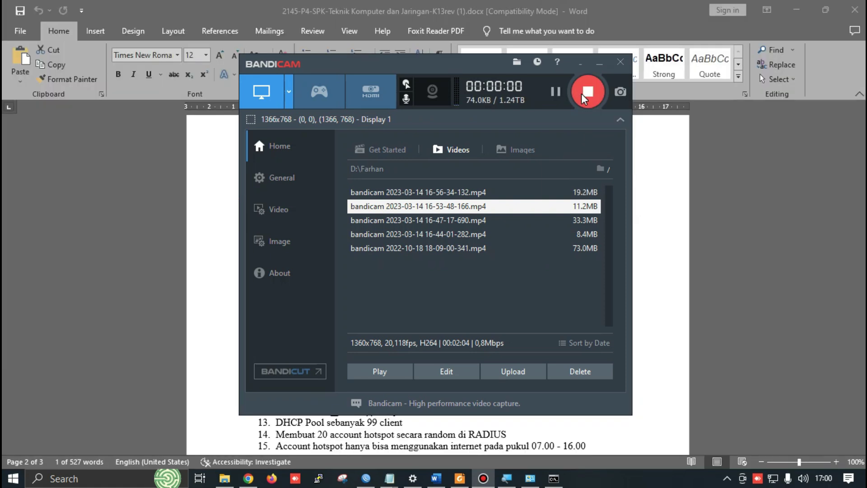
Scroll the Word exam sheet down to the local-network and firewall requirements, then return to WinBox
{"action": "left_click", "coordinate": [699, 215]}
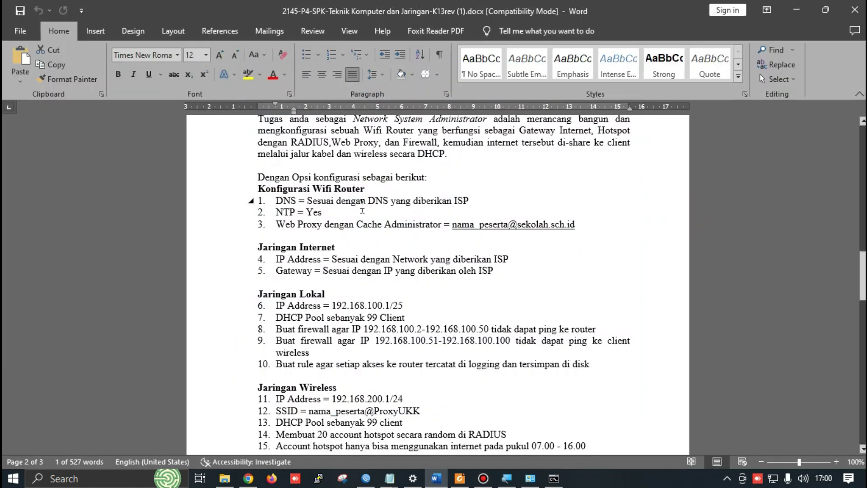
{"action": "scroll", "coordinate": [284, 223], "scroll_direction": "down", "scroll_amount": 1}
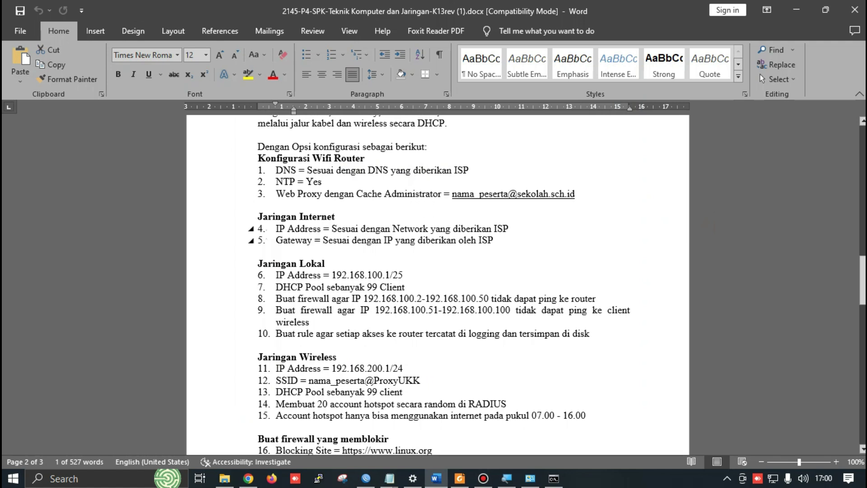
{"action": "scroll", "coordinate": [266, 209], "scroll_direction": "down", "scroll_amount": 1}
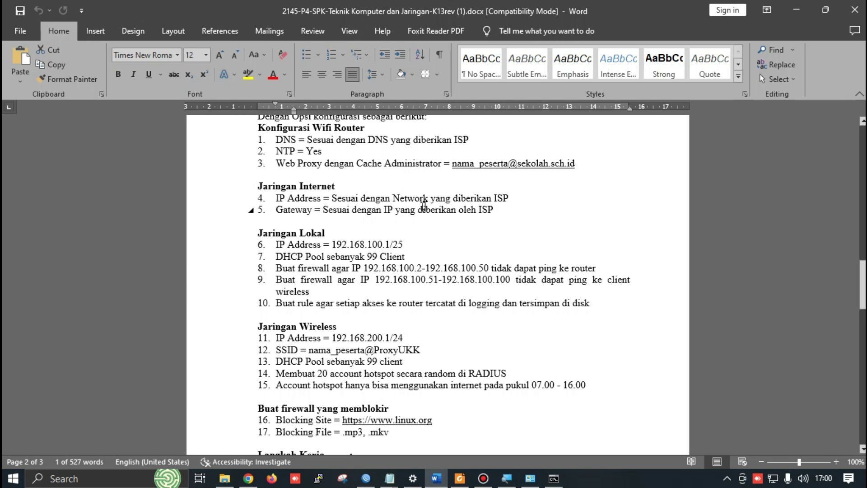
{"action": "scroll", "coordinate": [505, 215], "scroll_direction": "down", "scroll_amount": 1}
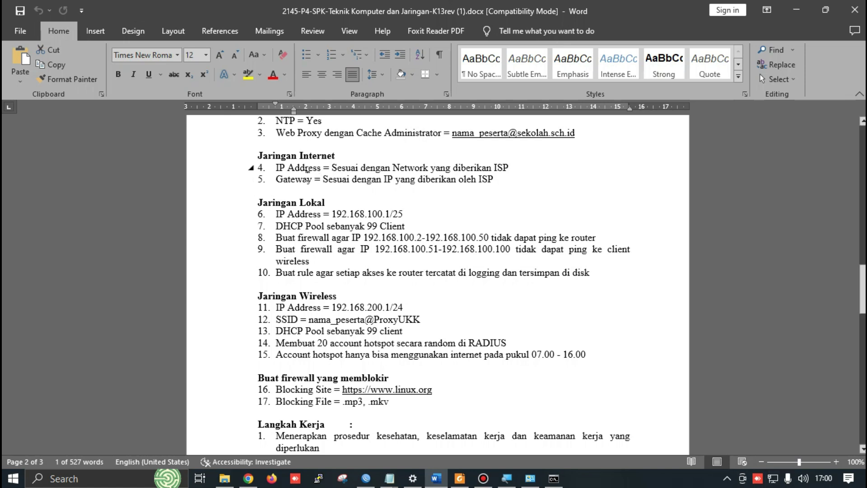
{"action": "scroll", "coordinate": [421, 178], "scroll_direction": "down", "scroll_amount": 1}
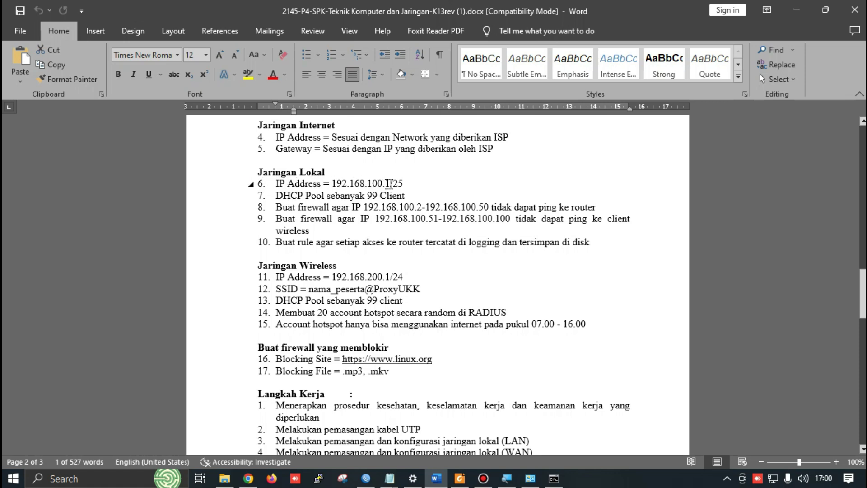
{"action": "key", "text": "alt+Tab"}
{"action": "key", "text": "alt+Tab"}
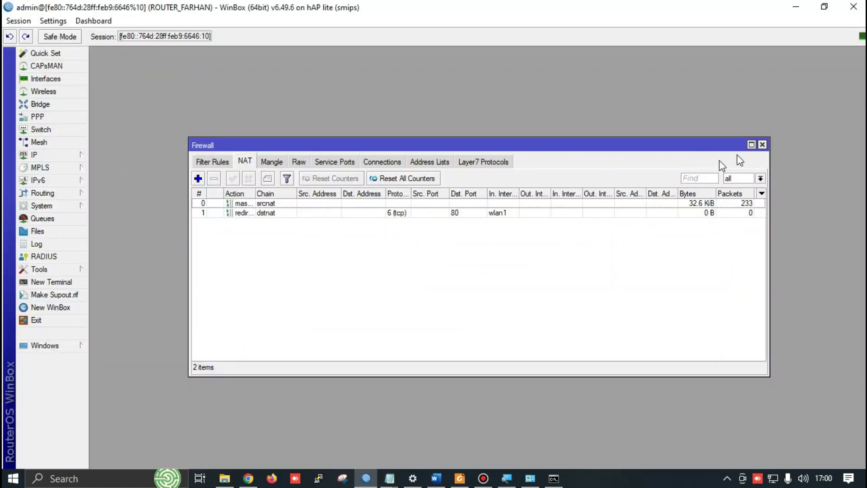
Close Firewall and compare the IP Addresses list's 192.168.30.1/25 LAN address with the exam sheet
{"action": "left_click", "coordinate": [763, 145]}
{"action": "key", "text": "alt+Tab"}
{"action": "key", "text": "alt+Tab"}
{"action": "key", "text": "alt+Tab"}
{"action": "key", "text": "alt+Tab"}
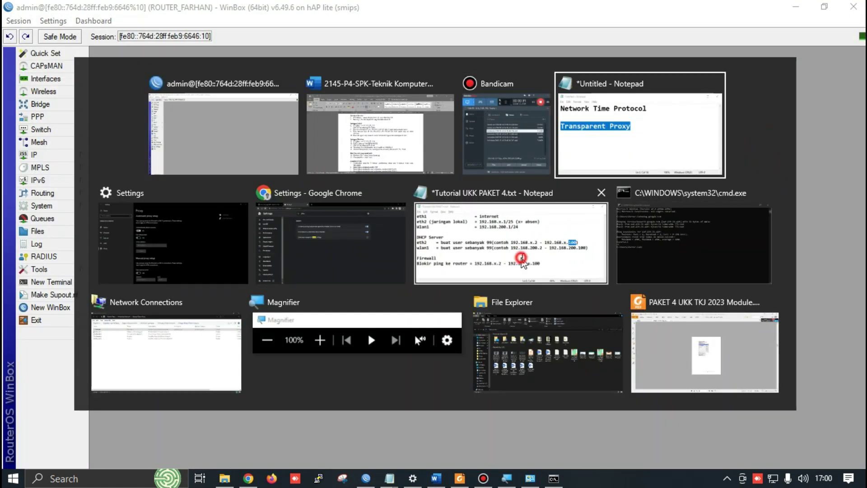
{"action": "left_click", "coordinate": [422, 175]}
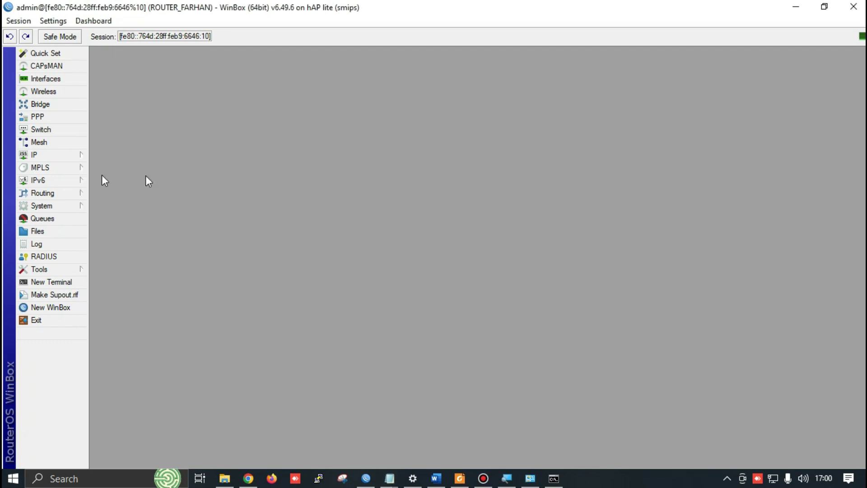
{"action": "left_click", "coordinate": [61, 155]}
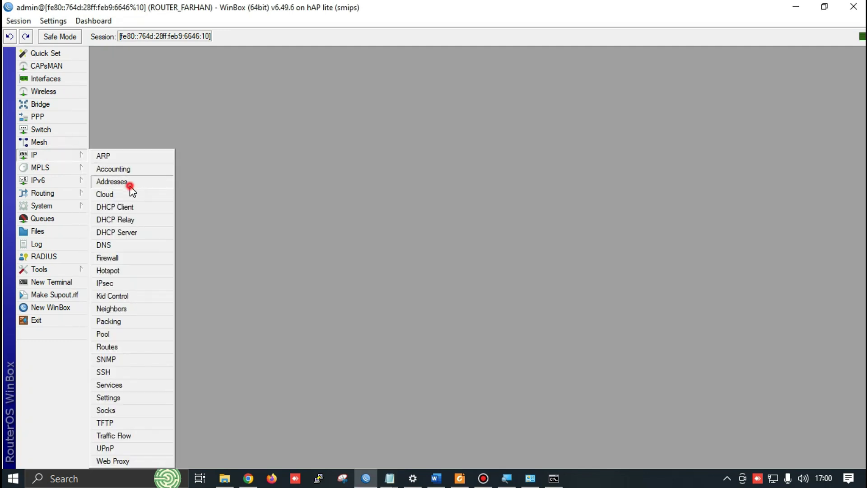
{"action": "left_click", "coordinate": [128, 182]}
{"action": "key", "text": "alt+Tab"}
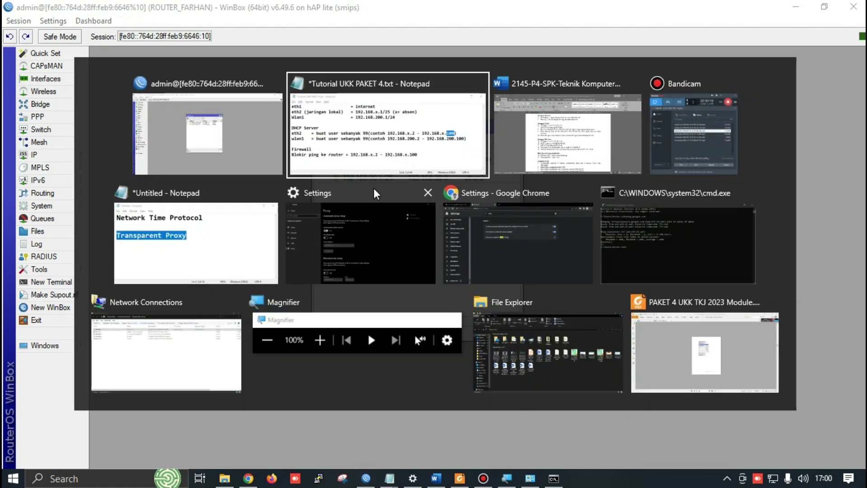
{"action": "key", "text": "Tab"}
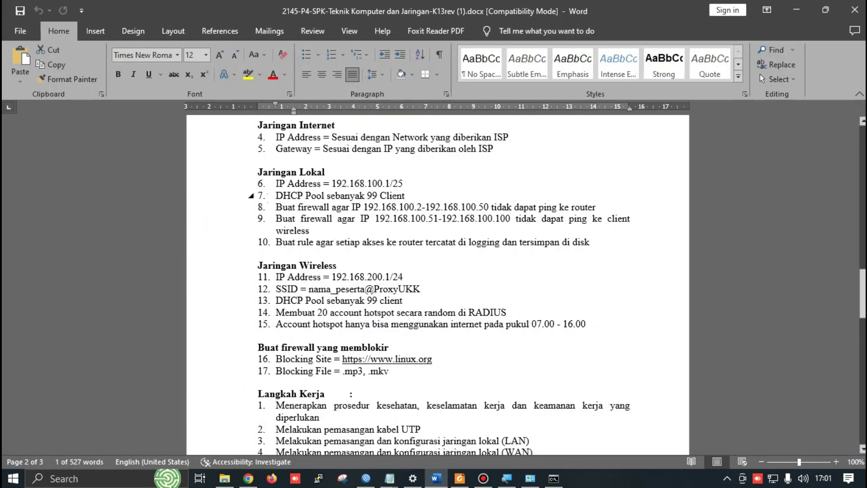
{"action": "key", "text": "alt+Tab"}
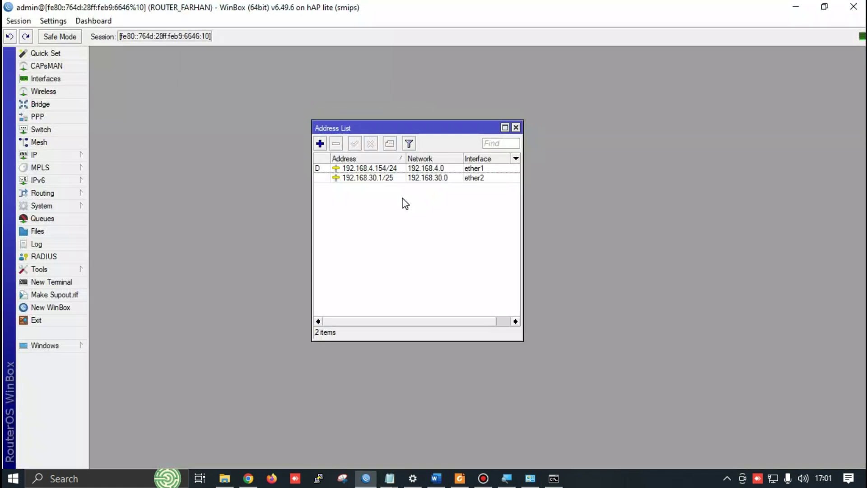
Check the DHCP Server, then open IP Pool showing dhcp_pool0 as 192.168.30.2-192.168.30.101
{"action": "left_click", "coordinate": [70, 159]}
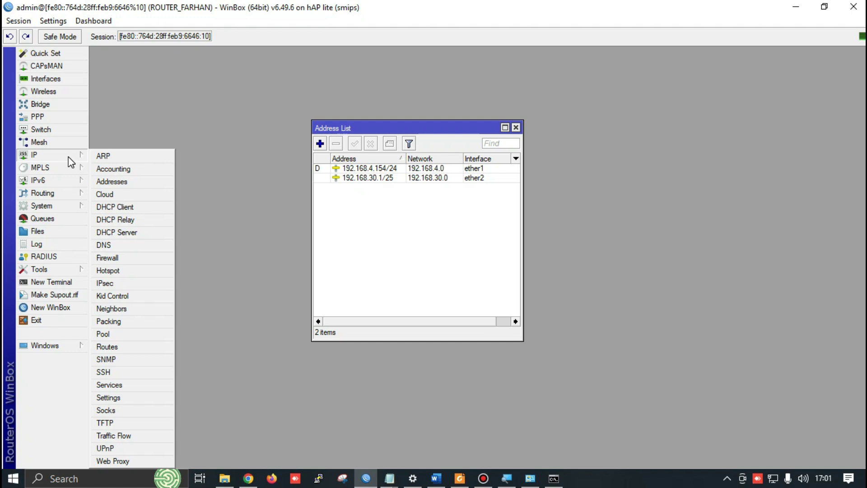
{"action": "left_click", "coordinate": [137, 233]}
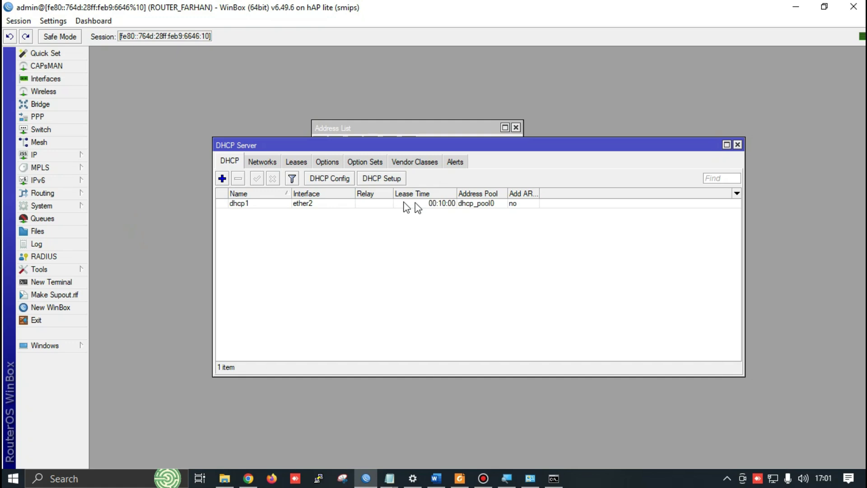
{"action": "left_click", "coordinate": [738, 144]}
{"action": "left_click", "coordinate": [516, 127]}
{"action": "left_click", "coordinate": [48, 157]}
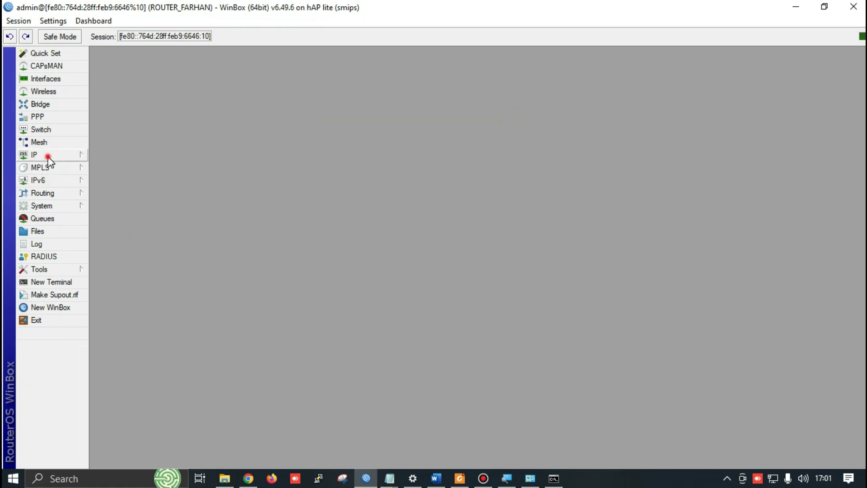
{"action": "left_click", "coordinate": [126, 332]}
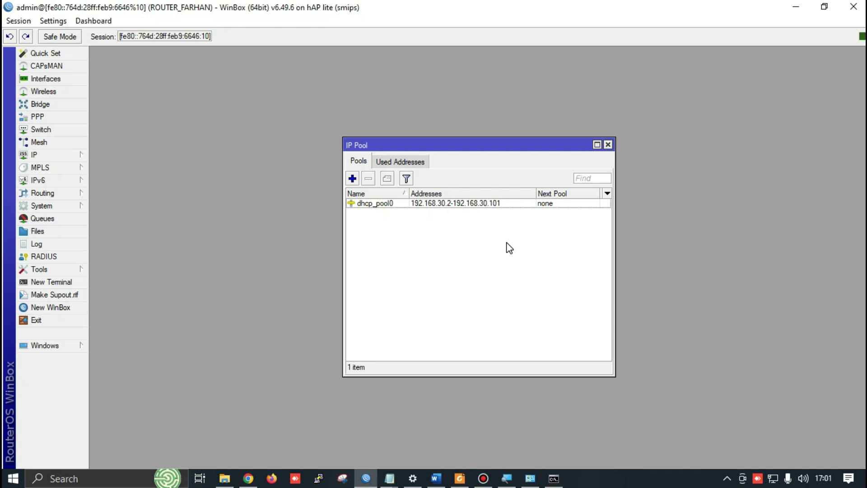
{"action": "key", "text": "alt+Tab"}
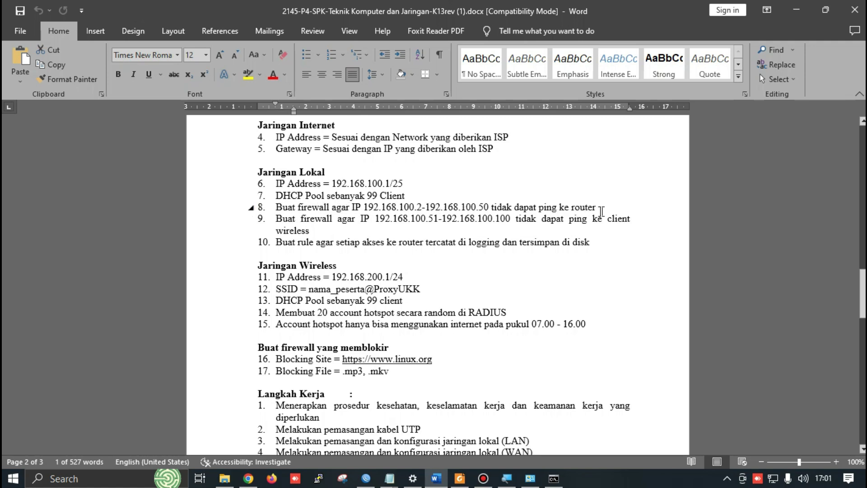
Ping the router at 192.168.30.1 from Command Prompt, getting sub-1 ms replies, then return to WinBox
{"action": "key", "text": "super+r"}
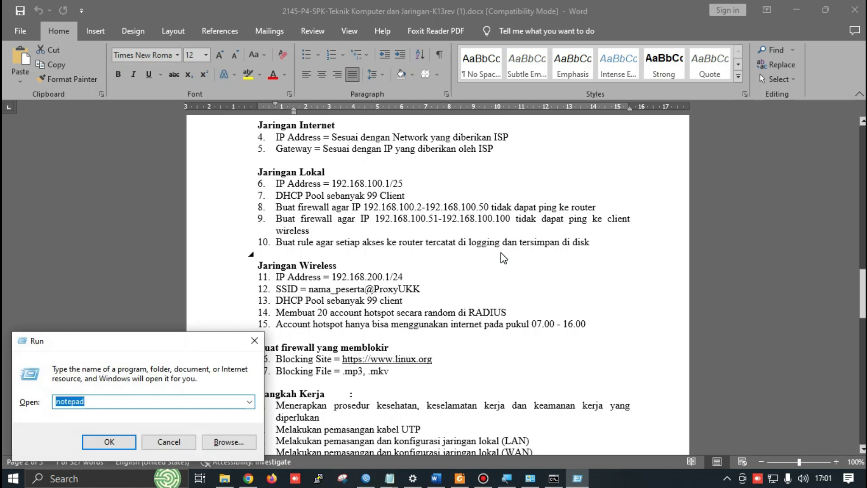
{"action": "type", "text": "cmd"}
{"action": "key", "text": "Return"}
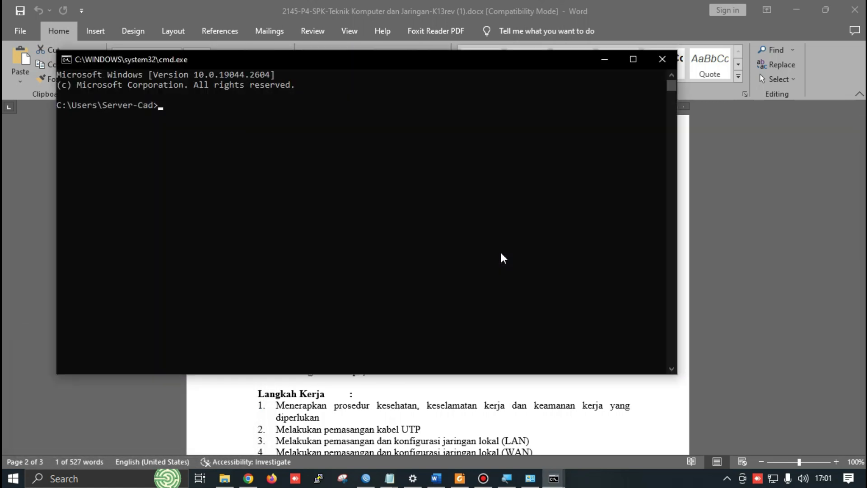
{"action": "type", "text": "ping 192.168.30.1"}
{"action": "key", "text": "Return"}
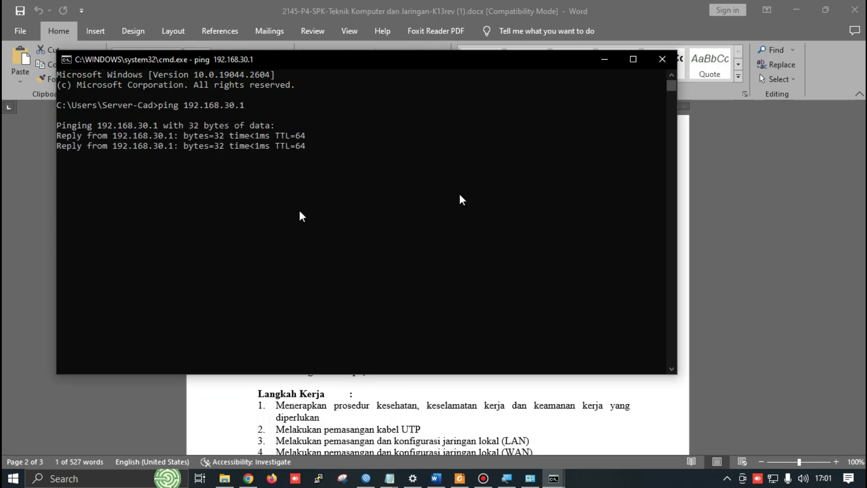
{"action": "left_click", "coordinate": [745, 194]}
{"action": "key", "text": "alt+Tab"}
{"action": "key", "text": "alt+Tab"}
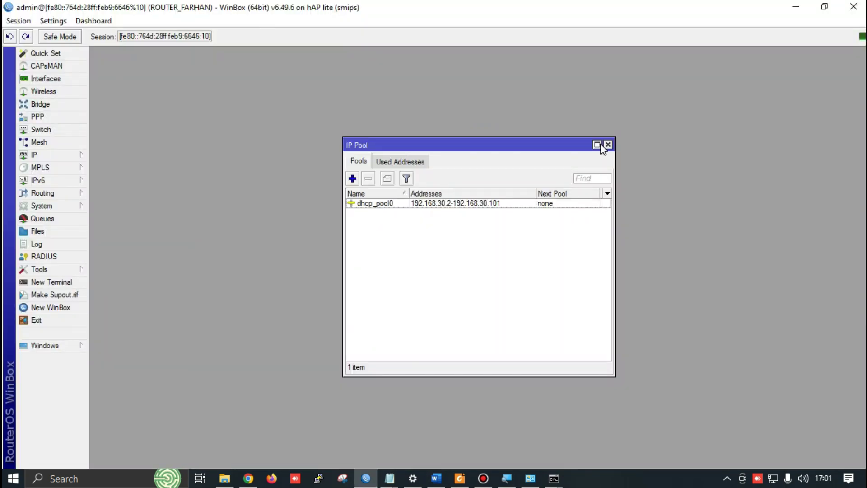
Close IP Pool and start a new firewall filter rule on the input chain
{"action": "left_click", "coordinate": [608, 145]}
{"action": "left_click", "coordinate": [67, 158]}
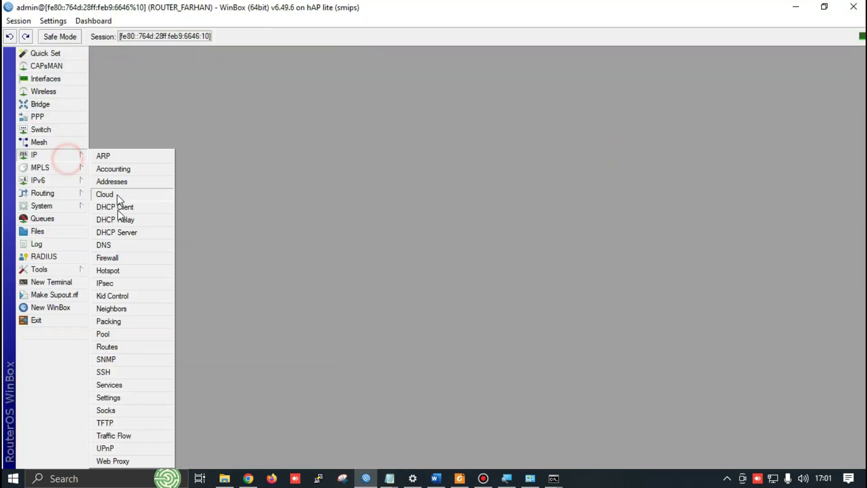
{"action": "left_click", "coordinate": [116, 255]}
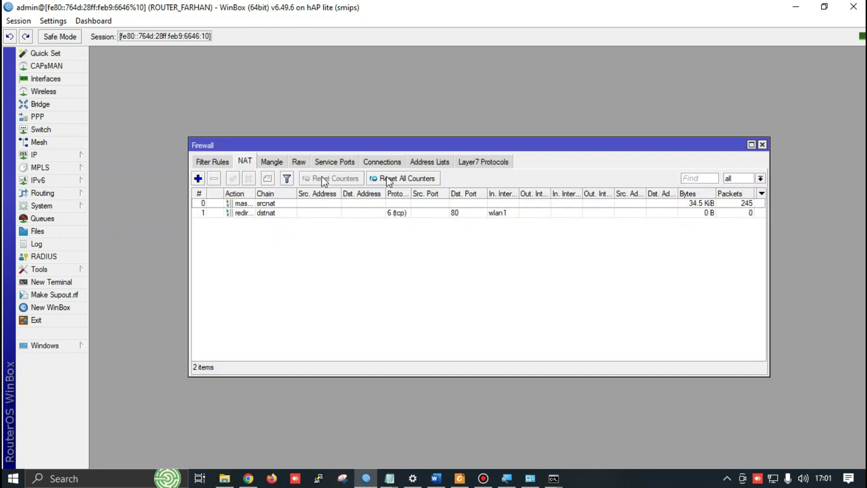
{"action": "left_click", "coordinate": [218, 162]}
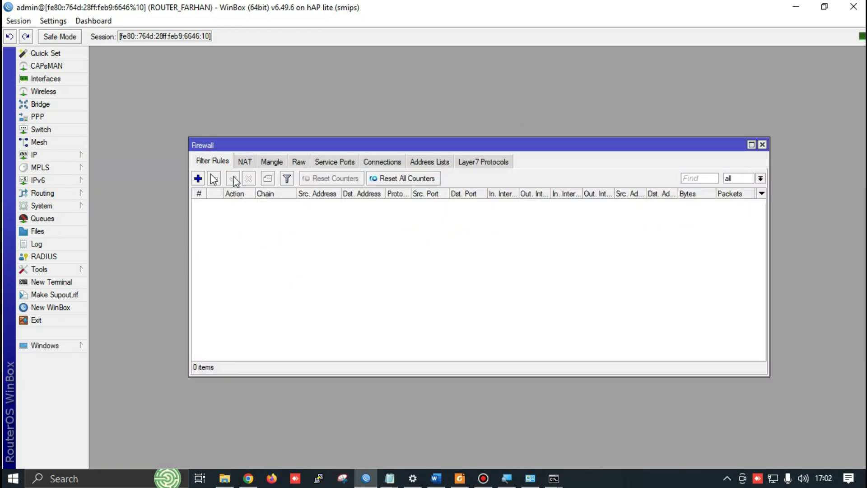
{"action": "left_click", "coordinate": [198, 179]}
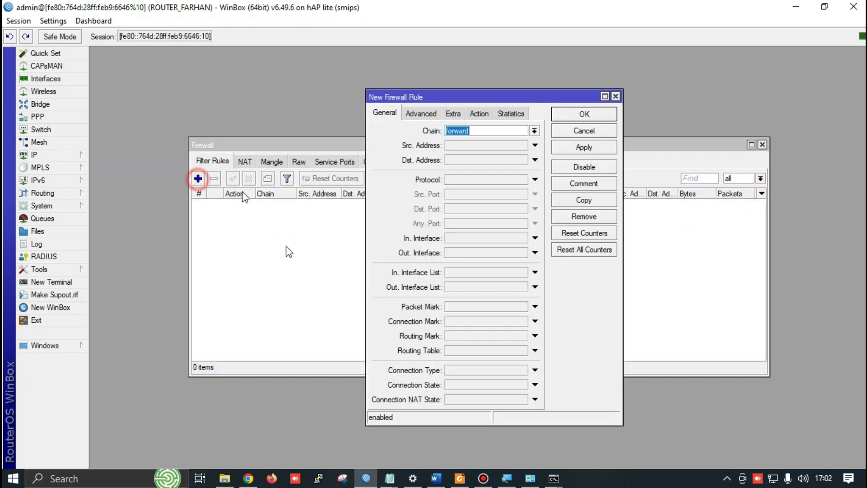
{"action": "left_click", "coordinate": [534, 131]}
{"action": "left_click", "coordinate": [470, 147]}
{"action": "left_click", "coordinate": [453, 146]}
Copy the range 192.168.100.2-192.168.100.50 from the exam sheet into Src. Address
{"action": "key", "text": "alt+Tab"}
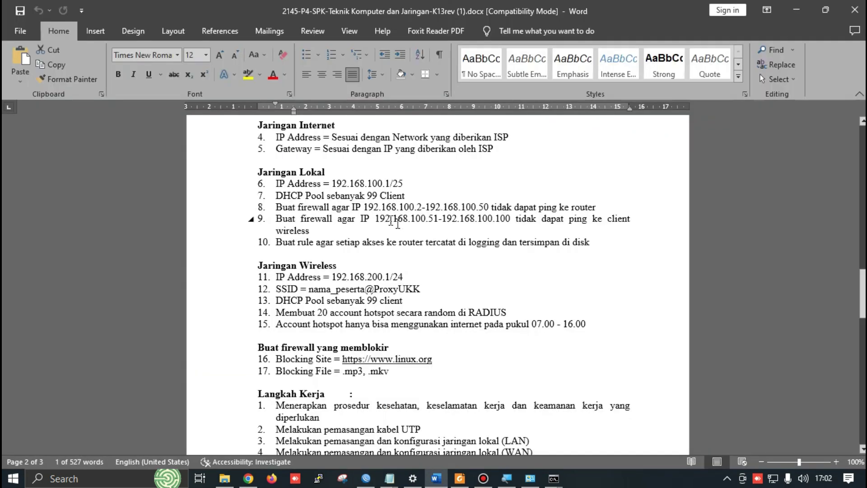
{"action": "left_click_drag", "start_coordinate": [364, 207], "coordinate": [489, 210]}
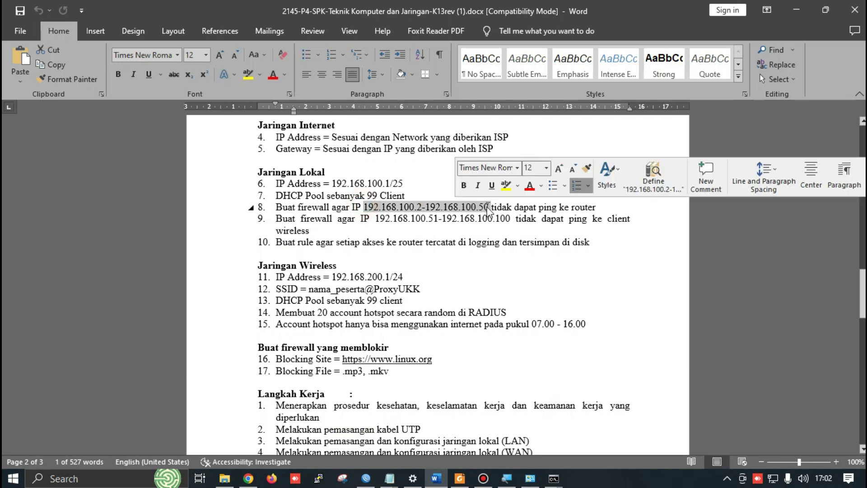
{"action": "key", "text": "ctrl+c"}
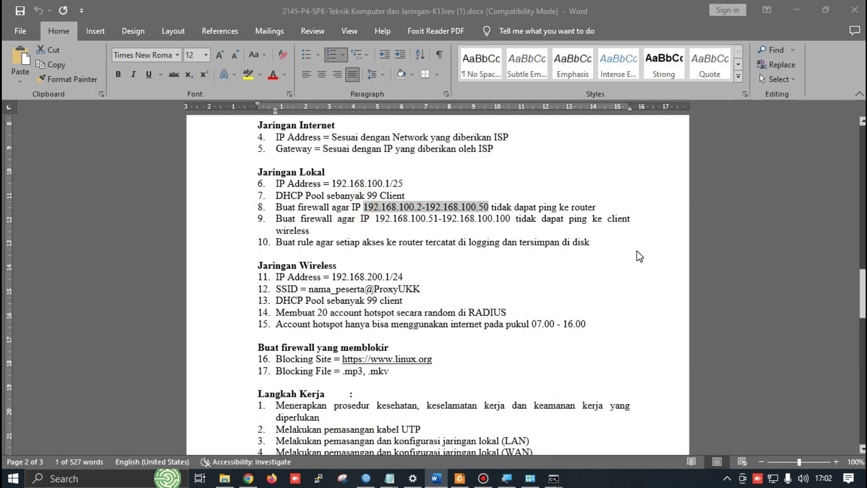
{"action": "key", "text": "alt+Tab"}
{"action": "key", "text": "alt+Tab"}
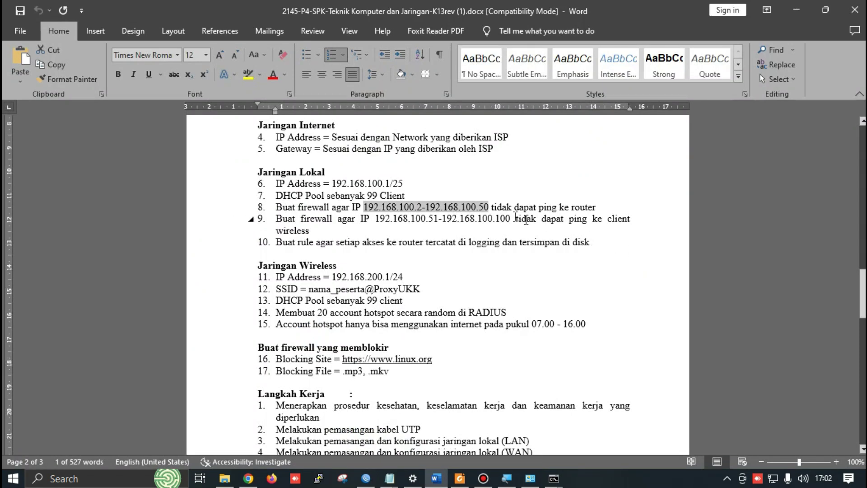
{"action": "key", "text": "alt+Tab"}
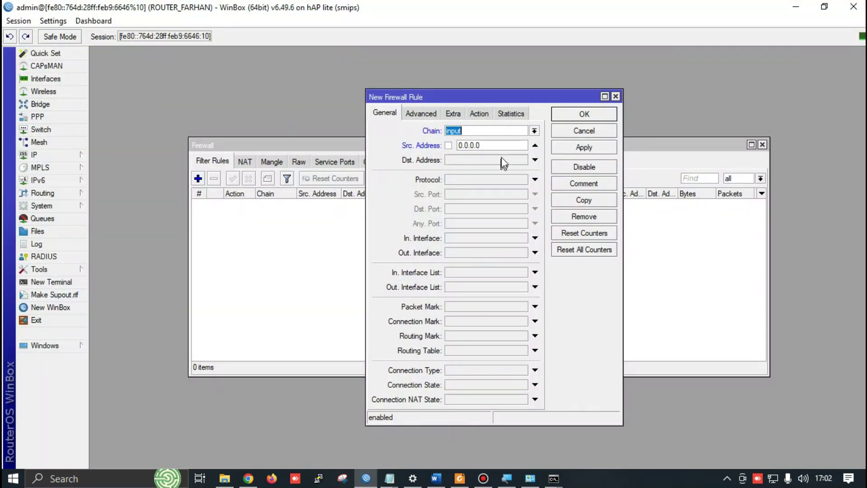
{"action": "double_click", "coordinate": [504, 146]}
{"action": "key", "text": "ctrl+v"}
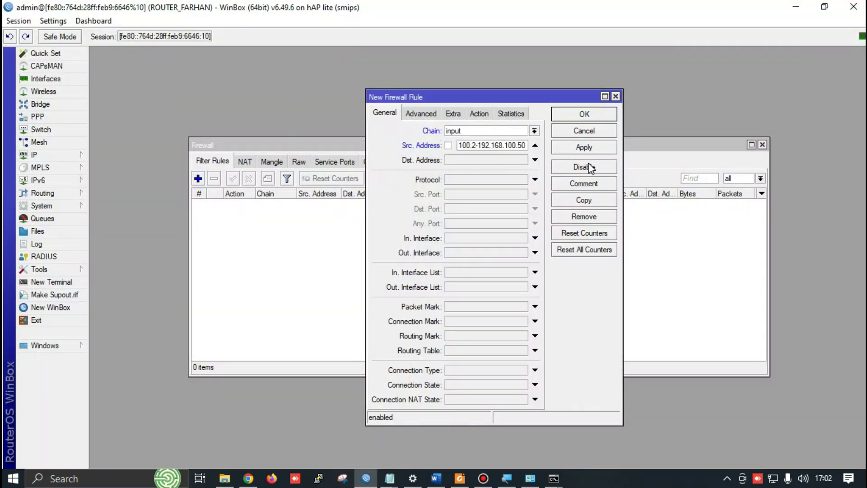
{"action": "key", "text": "alt+Tab"}
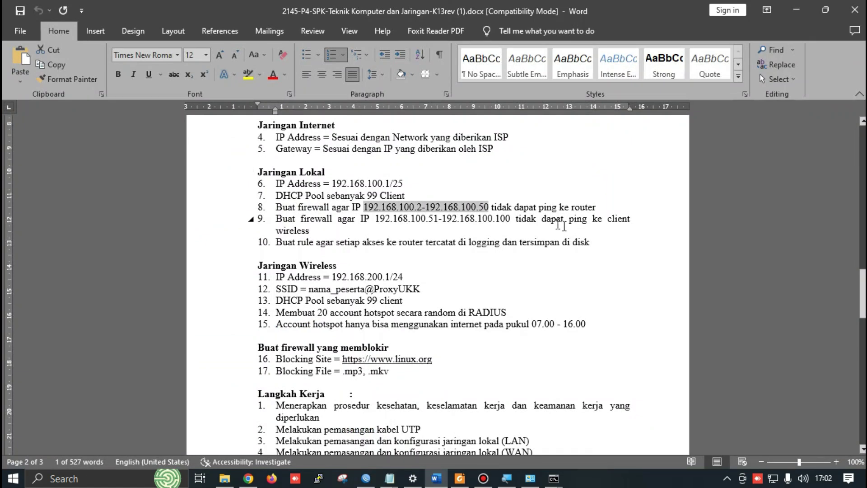
{"action": "key", "text": "alt+Tab"}
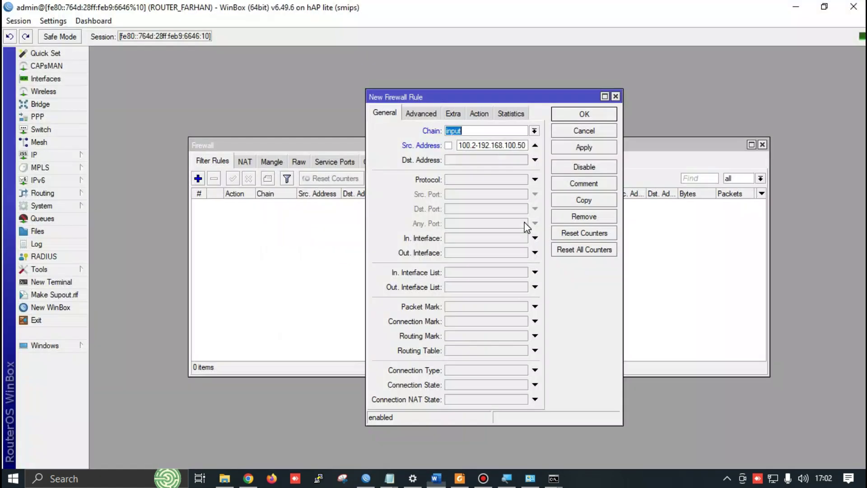
Set Dst. Address to 192.168.30.1 and change the source range to 192.168.30.2-192.168.30.50
{"action": "double_click", "coordinate": [477, 160]}
{"action": "key", "text": "alt+Tab"}
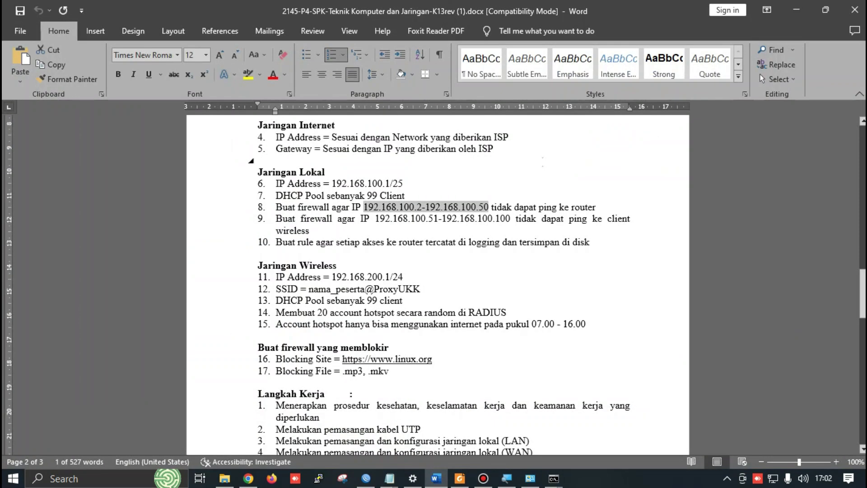
{"action": "key", "text": "alt+Tab"}
{"action": "left_click", "coordinate": [473, 161]}
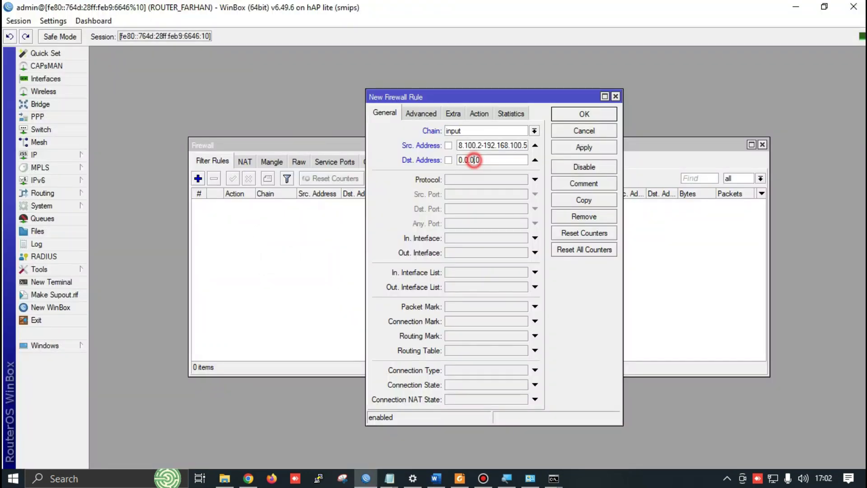
{"action": "double_click", "coordinate": [476, 161]}
{"action": "type", "text": "1922"}
{"action": "key", "text": "BackSpace"}
{"action": "type", "text": ".168.30.1"}
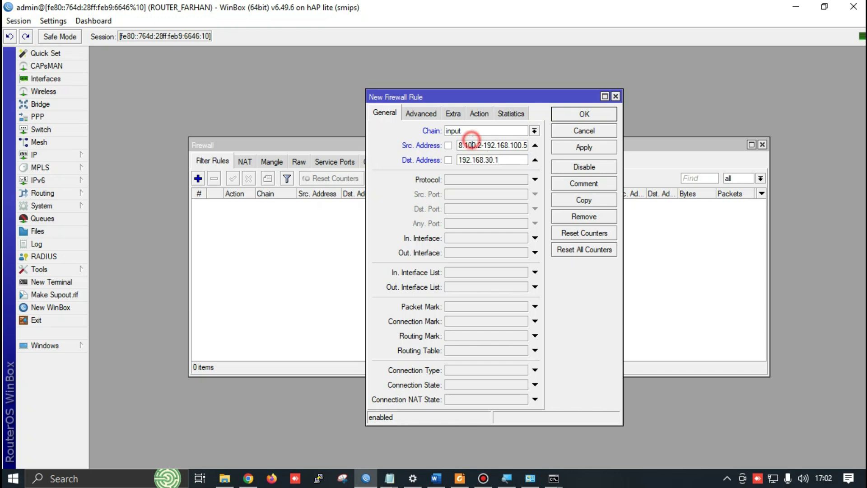
{"action": "key", "text": "BackSpace"}
{"action": "key", "text": "BackSpace"}
{"action": "key", "text": "BackSpace"}
{"action": "type", "text": "30"}
{"action": "key", "text": "Right"}
{"action": "key", "text": "Right"}
{"action": "key", "text": "Right"}
{"action": "key", "text": "Right"}
{"action": "key", "text": "Right"}
{"action": "key", "text": "Right"}
{"action": "key", "text": "Right"}
{"action": "key", "text": "Right"}
{"action": "key", "text": "Right"}
{"action": "key", "text": "Right"}
{"action": "key", "text": "Right"}
{"action": "key", "text": "Right"}
{"action": "key", "text": "Right"}
{"action": "key", "text": "Right"}
{"action": "key", "text": "BackSpace"}
{"action": "key", "text": "BackSpace"}
{"action": "key", "text": "BackSpace"}
{"action": "type", "text": "30"}
{"action": "key", "text": "alt+Tab"}
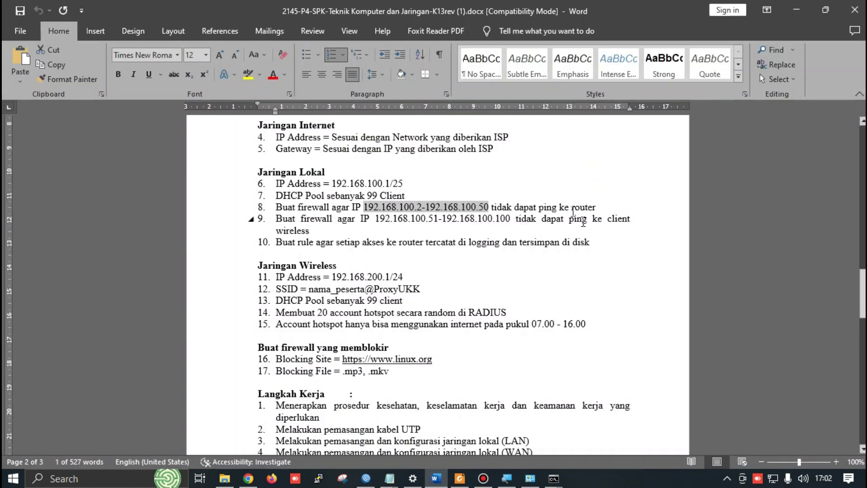
{"action": "key", "text": "alt+Tab"}
Run ipconfig to confirm the PC's IPv4 address 192.168.30.101, then return to the rule's source field
{"action": "mouse_move", "coordinate": [554, 478]}
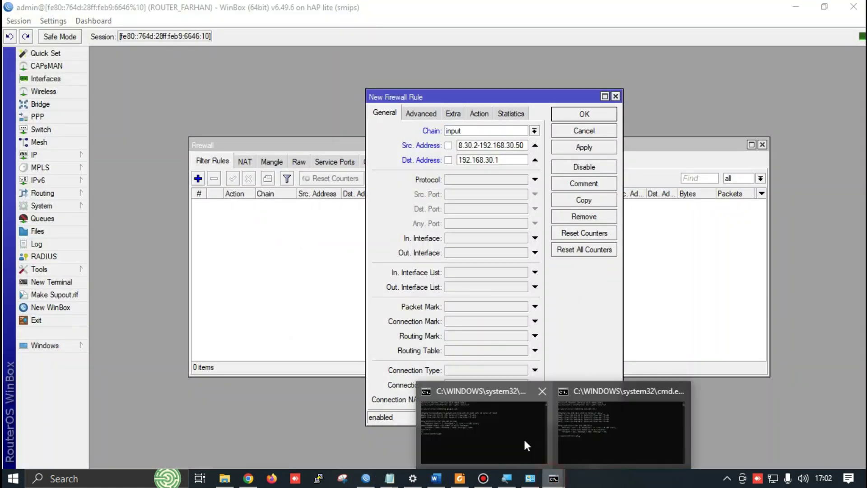
{"action": "left_click", "coordinate": [523, 432]}
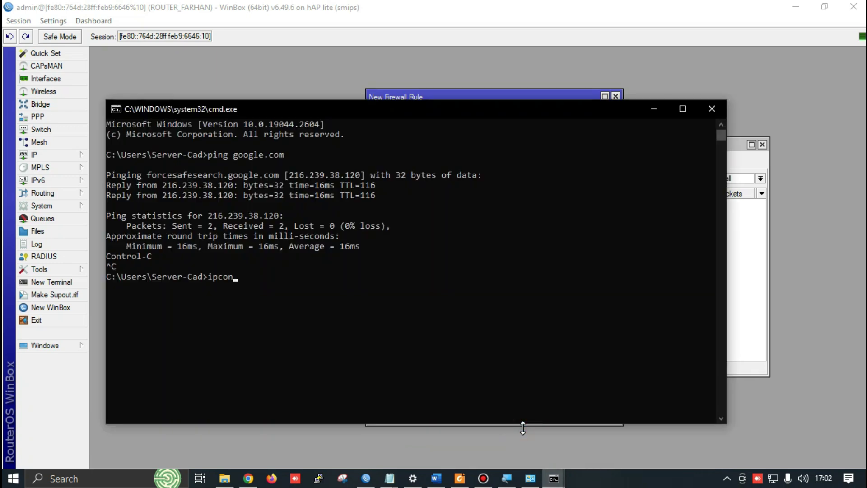
{"action": "type", "text": "ipconfig"}
{"action": "key", "text": "Return"}
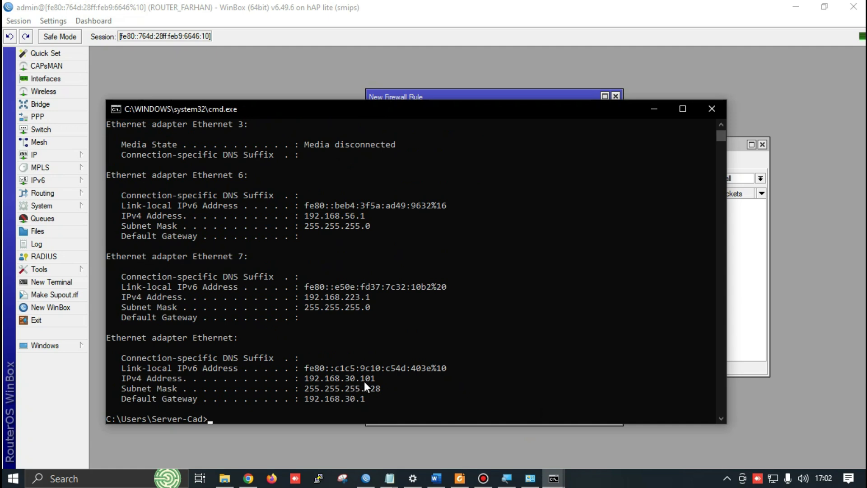
{"action": "left_click_drag", "start_coordinate": [364, 382], "coordinate": [382, 380]}
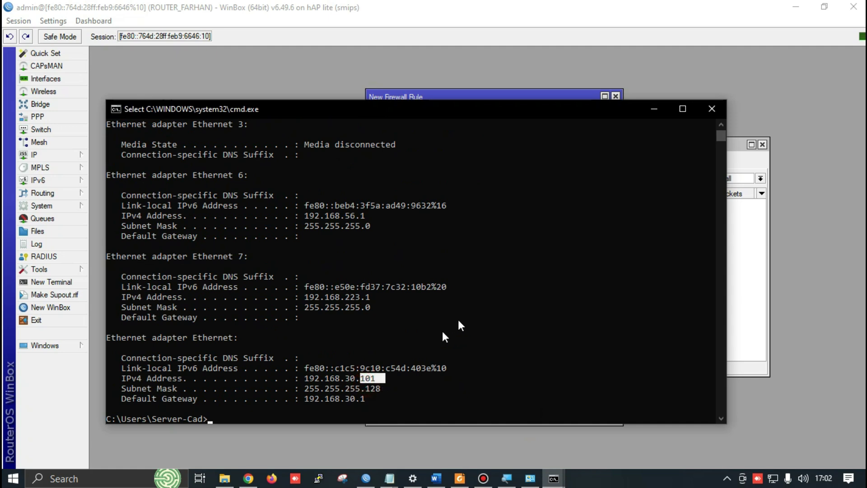
{"action": "key", "text": "alt+Tab"}
{"action": "left_click", "coordinate": [505, 145]}
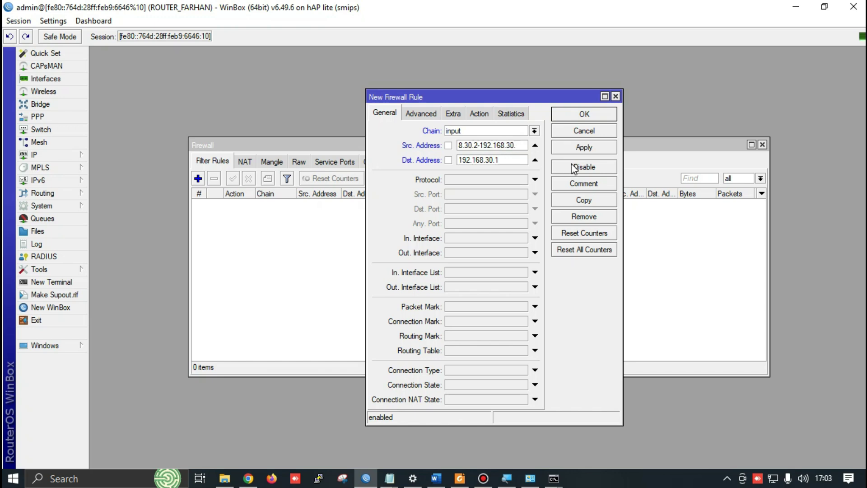
Extend the source range end to 192.168.30.101 and set the protocol to icmp
{"action": "type", "text": "101"}
{"action": "key", "text": "alt+Tab"}
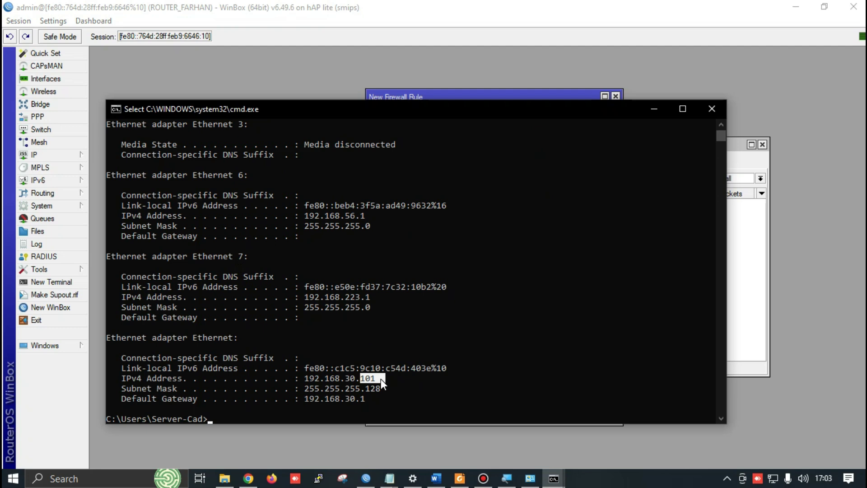
{"action": "key", "text": "alt+Tab"}
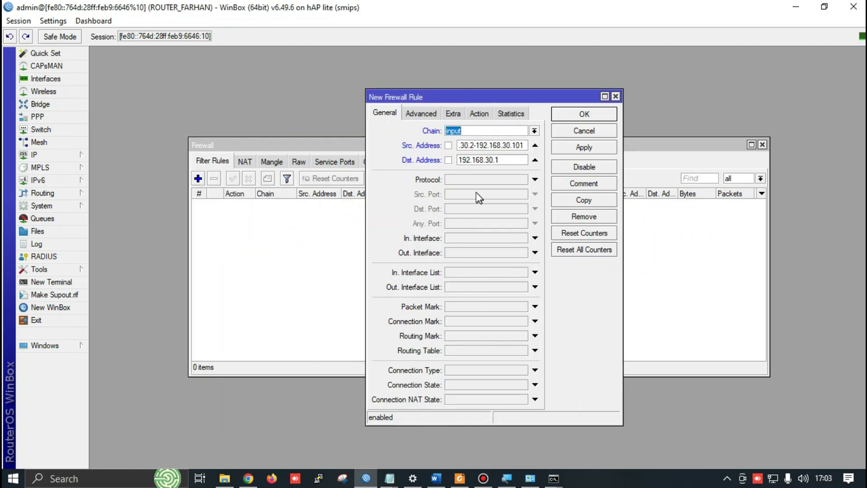
{"action": "key", "text": "alt+Tab"}
{"action": "left_click", "coordinate": [465, 175]}
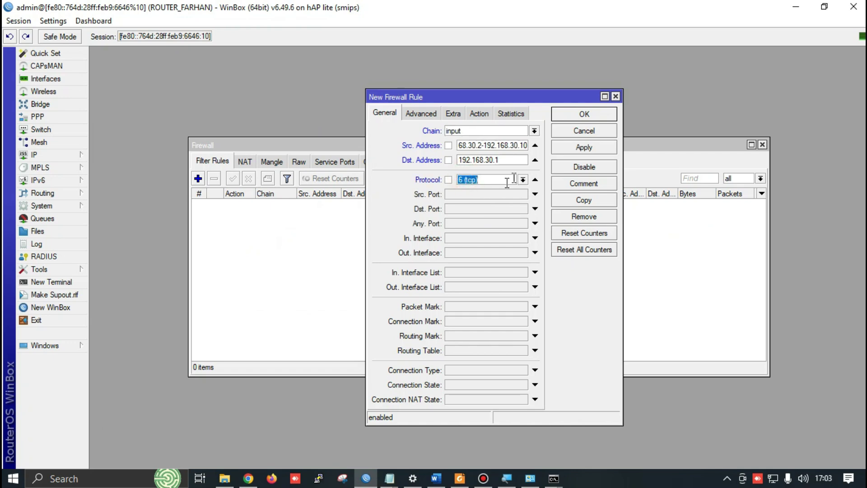
{"action": "left_click", "coordinate": [523, 181]}
{"action": "left_click", "coordinate": [463, 195]}
{"action": "left_click", "coordinate": [484, 183]}
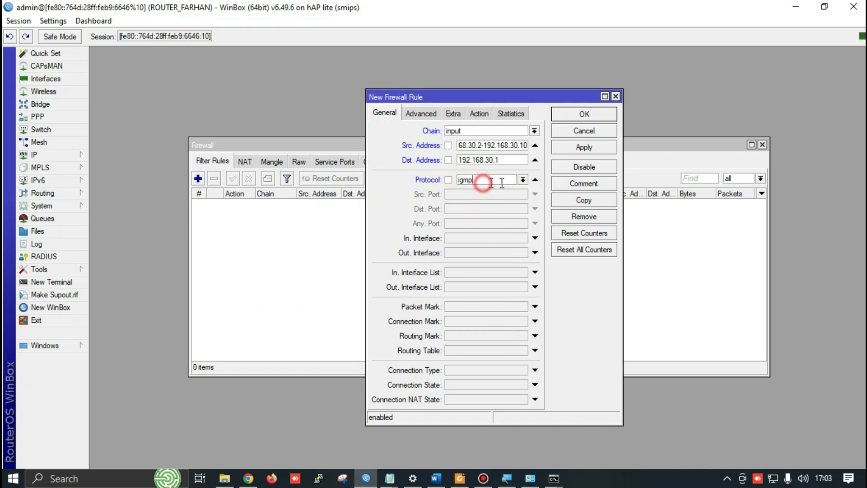
{"action": "left_click", "coordinate": [523, 179]}
{"action": "left_click", "coordinate": [470, 188]}
Set the rule's action to drop, then apply and save it
{"action": "left_click", "coordinate": [478, 119]}
{"action": "left_click", "coordinate": [436, 131]}
{"action": "left_click", "coordinate": [439, 165]}
{"action": "left_click", "coordinate": [584, 147]}
{"action": "left_click", "coordinate": [580, 113]}
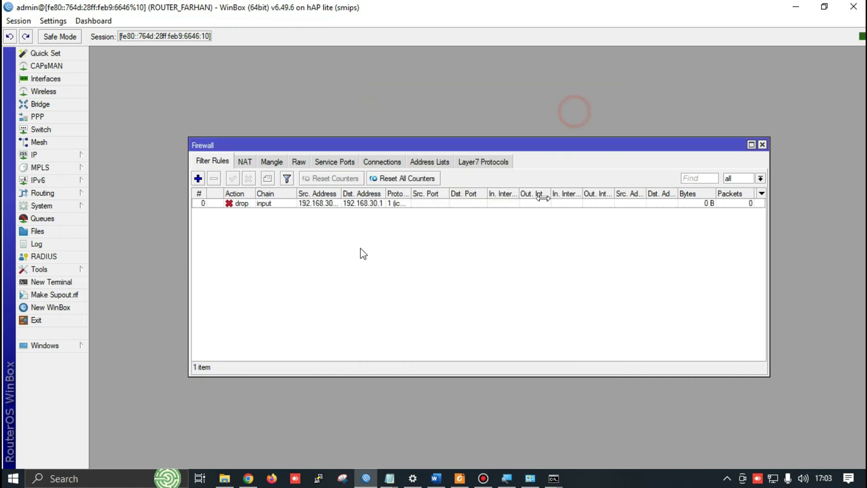
Ping 192.168.30.1 from Command Prompt and watch requests time out under the drop rule
{"action": "key", "text": "alt+Tab"}
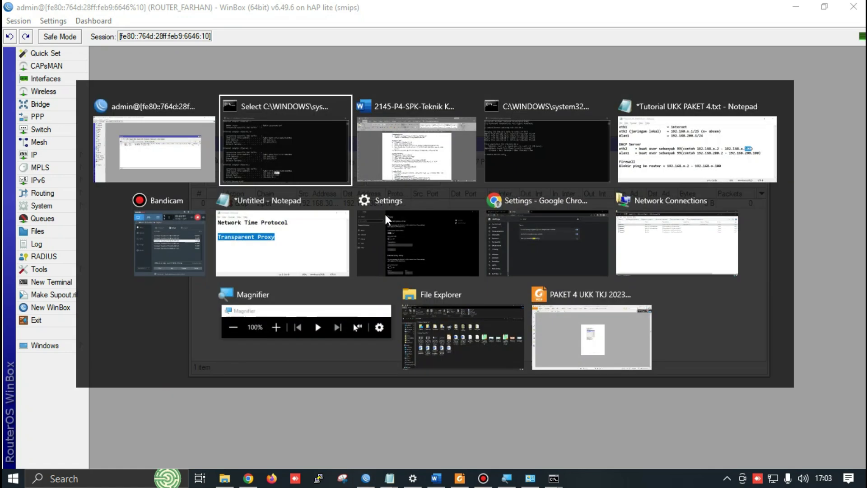
{"action": "key", "text": "Up"}
{"action": "key", "text": "Return"}
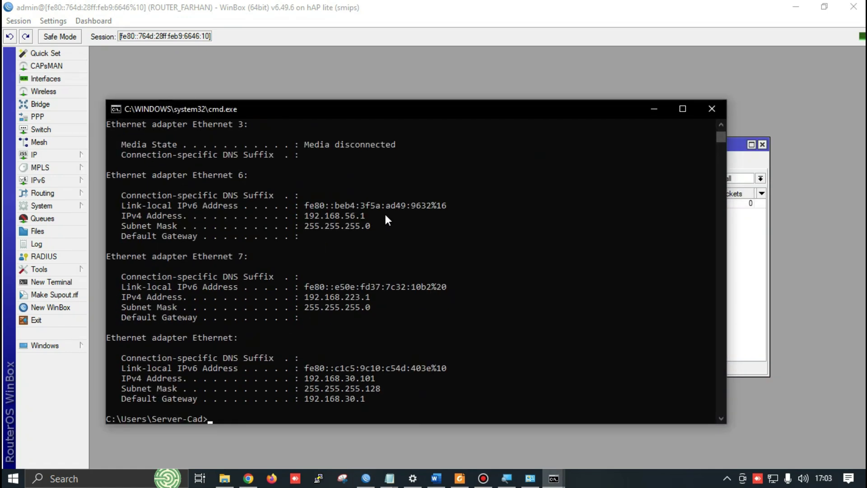
{"action": "key", "text": "Up"}
{"action": "key", "text": "Return"}
{"action": "key", "text": "ctrl+c"}
{"action": "key", "text": "alt+Tab"}
{"action": "key", "text": "Up"}
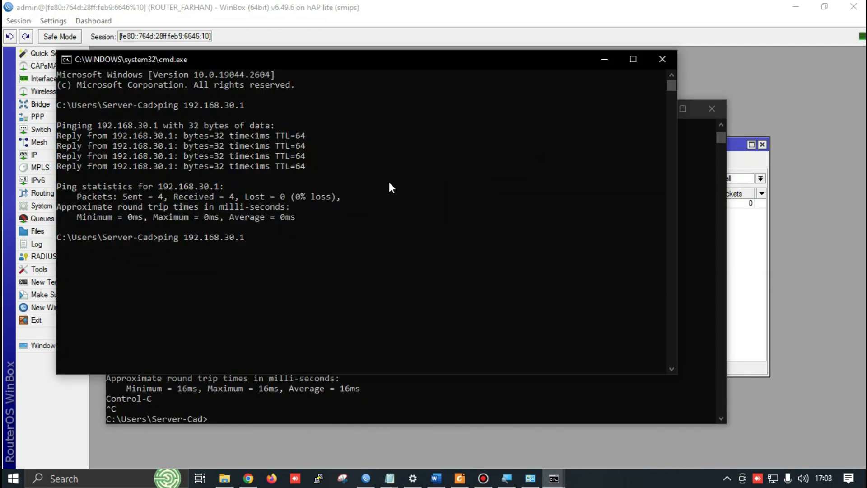
{"action": "key", "text": "Return"}
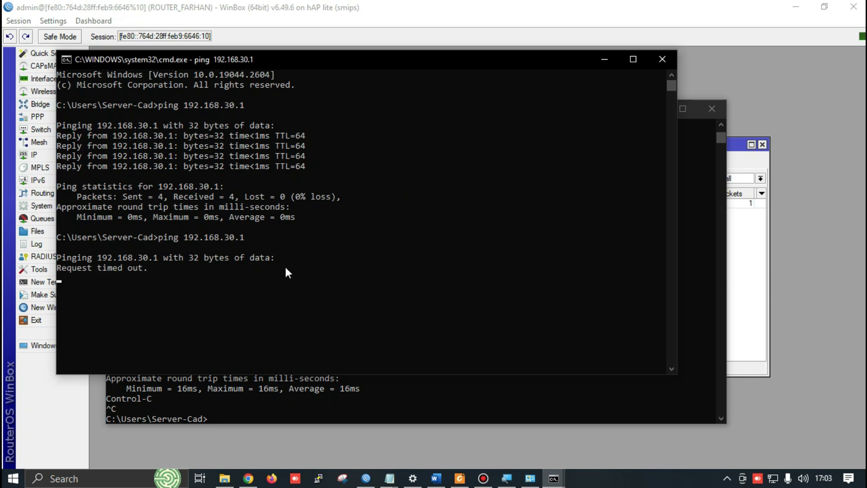
Disable the ICMP drop rule in WinBox's Firewall filter list
{"action": "left_click", "coordinate": [741, 255]}
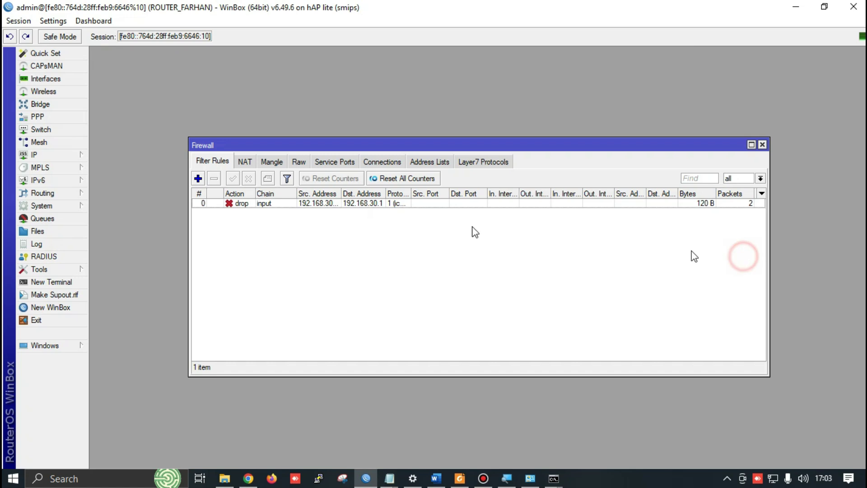
{"action": "left_click", "coordinate": [246, 204]}
{"action": "left_click", "coordinate": [249, 178]}
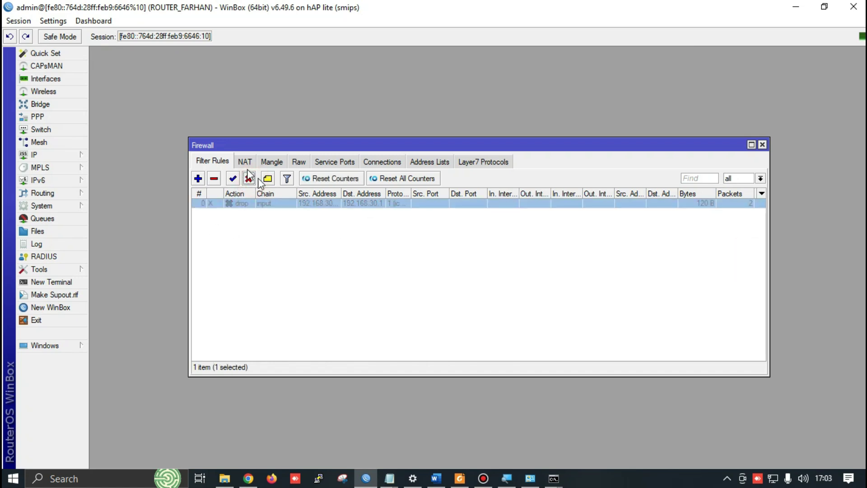
Ping 192.168.30.1 again to confirm replies resume, then bring Bandicam forward
{"action": "key", "text": "alt+Tab"}
{"action": "left_click", "coordinate": [250, 178]}
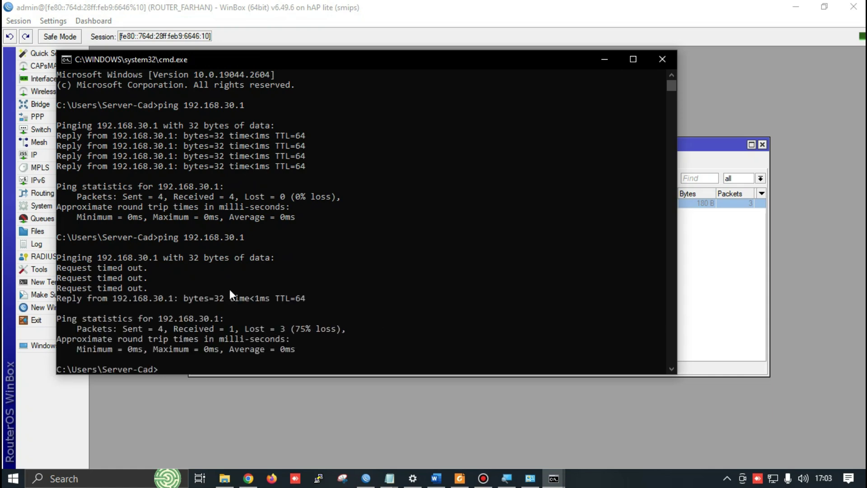
{"action": "key", "text": "Up"}
{"action": "key", "text": "Return"}
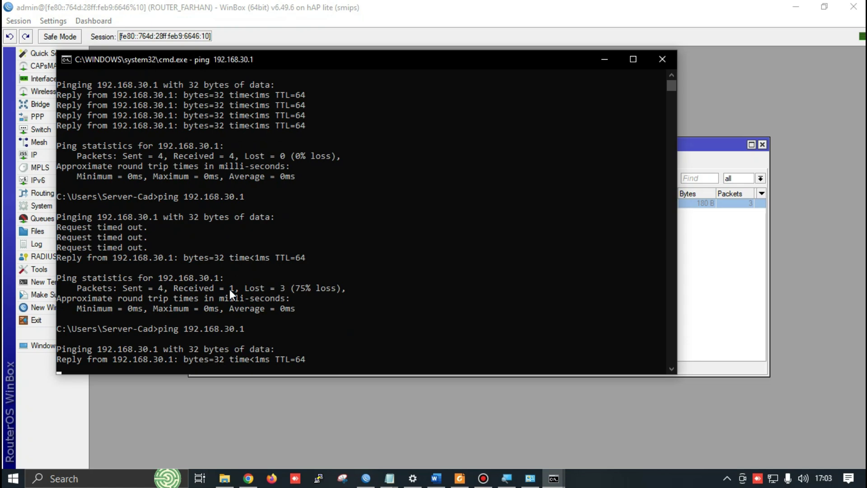
{"action": "key", "text": "alt+Tab"}
{"action": "key", "text": "Tab"}
{"action": "key", "text": "Tab"}
{"action": "key", "text": "Tab"}
{"action": "key", "text": "Tab"}
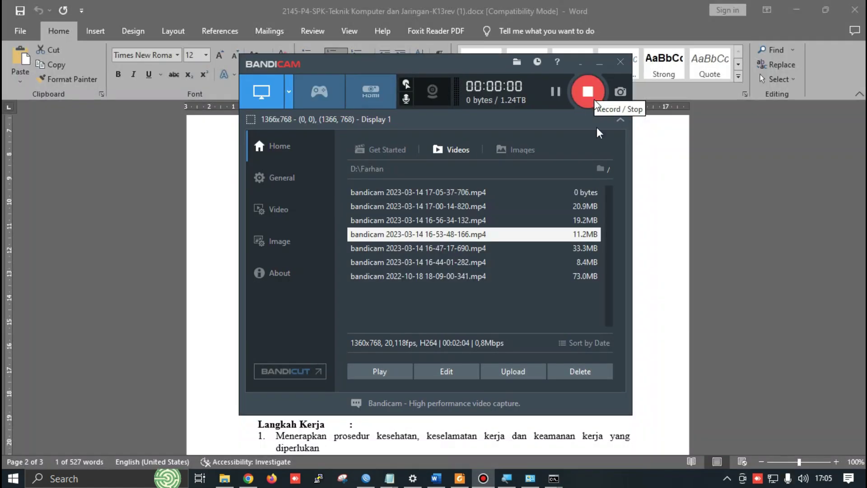
In the Word exam sheet, highlight item 8's IP range start and its ending .50
{"action": "key", "text": "alt+Tab"}
{"action": "key", "text": "Tab"}
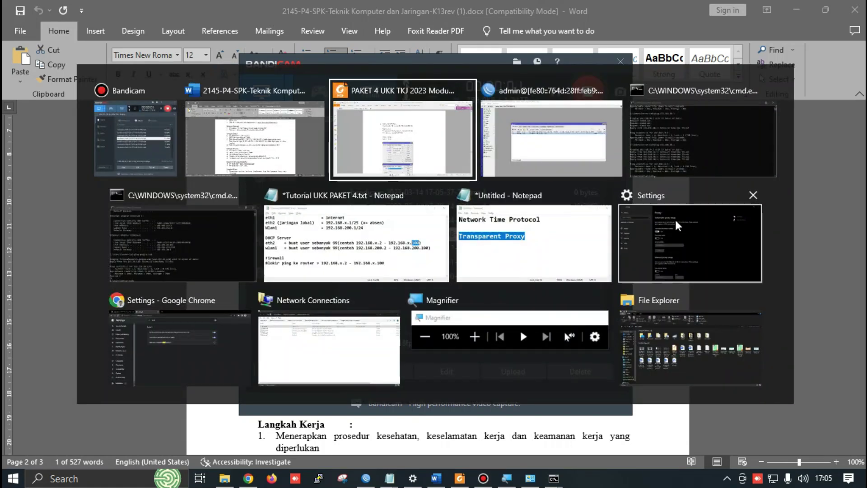
{"action": "key", "text": "shift+Tab"}
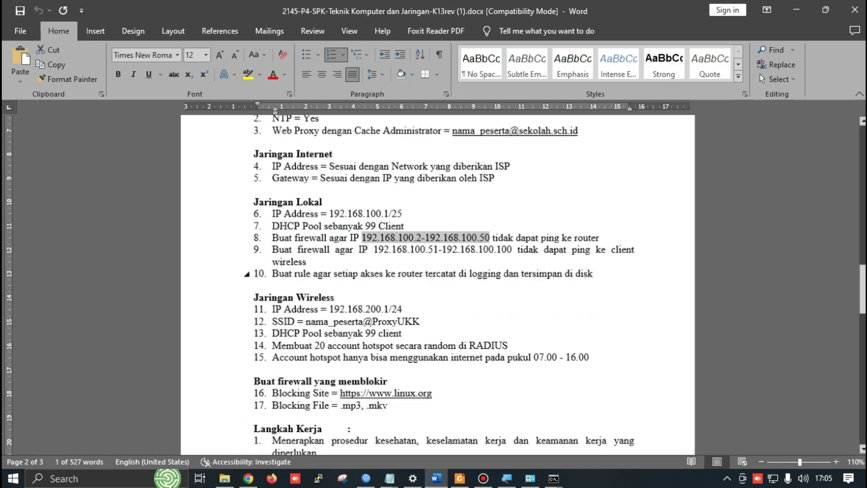
{"action": "scroll", "coordinate": [567, 269], "scroll_direction": "up", "scroll_amount": 3}
{"action": "left_click", "coordinate": [397, 244]}
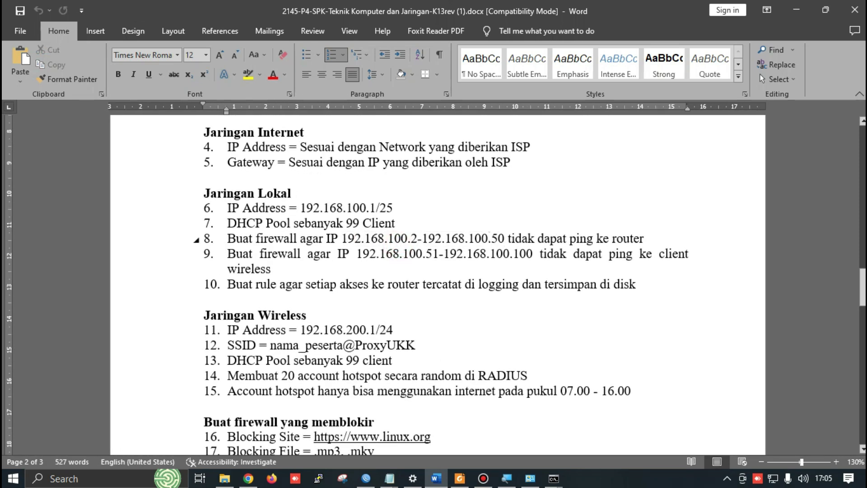
{"action": "left_click_drag", "start_coordinate": [411, 238], "coordinate": [417, 238]}
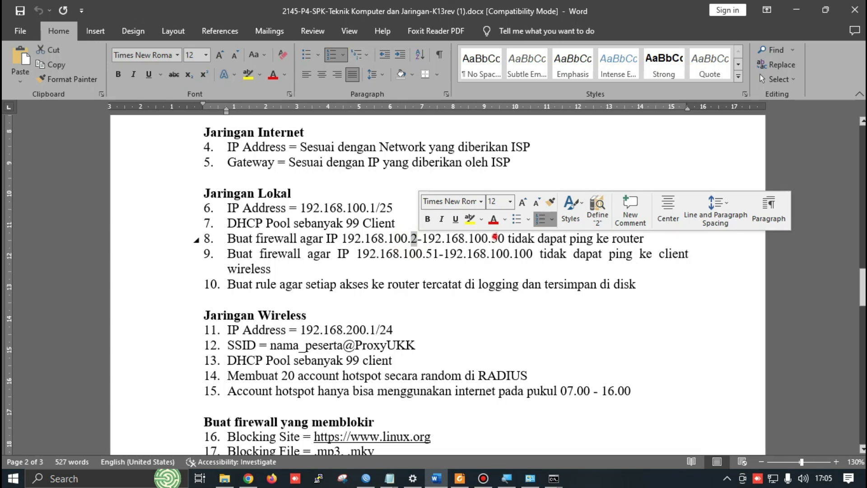
{"action": "left_click_drag", "start_coordinate": [497, 238], "coordinate": [509, 238]}
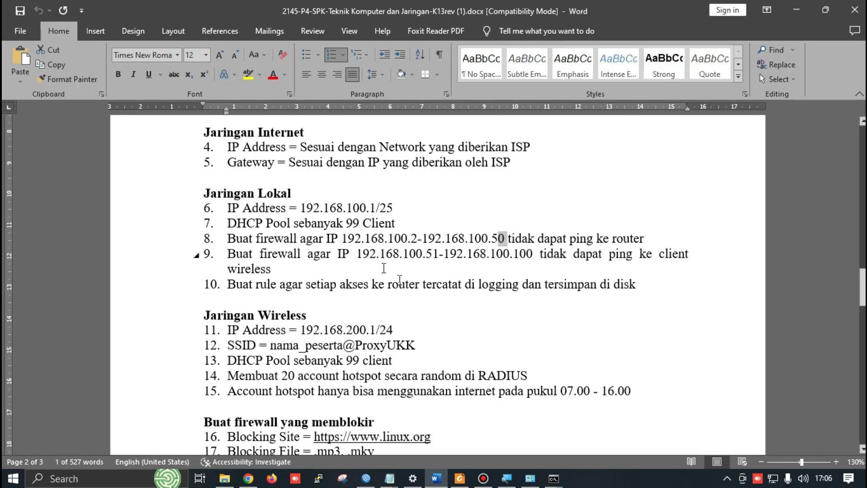
Review the sheet and highlight item 9's range from .51 to .100
{"action": "scroll", "coordinate": [438, 277], "scroll_direction": "down", "scroll_amount": 15}
{"action": "scroll", "coordinate": [343, 253], "scroll_direction": "up", "scroll_amount": 2}
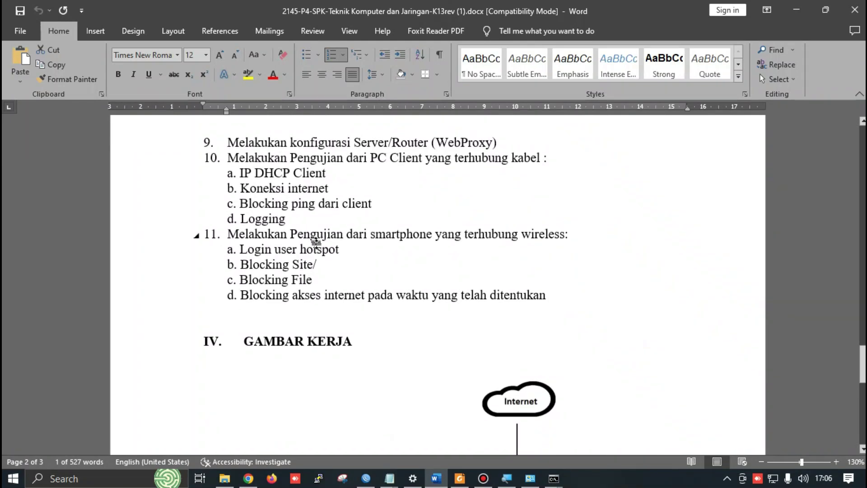
{"action": "scroll", "coordinate": [296, 244], "scroll_direction": "up", "scroll_amount": 1}
{"action": "scroll", "coordinate": [293, 254], "scroll_direction": "up", "scroll_amount": 15}
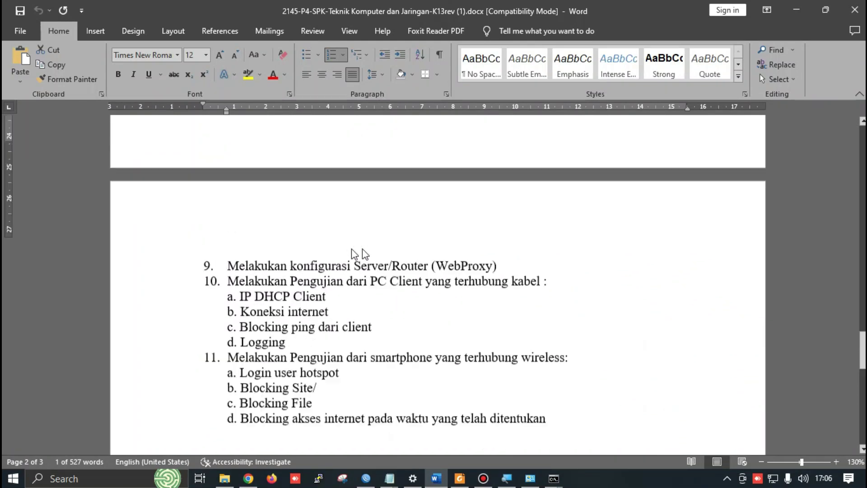
{"action": "scroll", "coordinate": [259, 293], "scroll_direction": "down", "scroll_amount": 3}
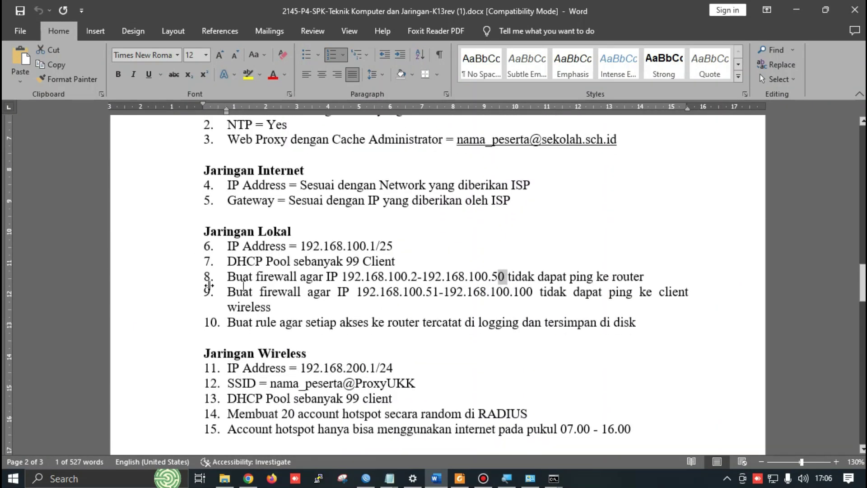
{"action": "left_click_drag", "start_coordinate": [358, 293], "coordinate": [534, 293]}
{"action": "left_click", "coordinate": [480, 293]}
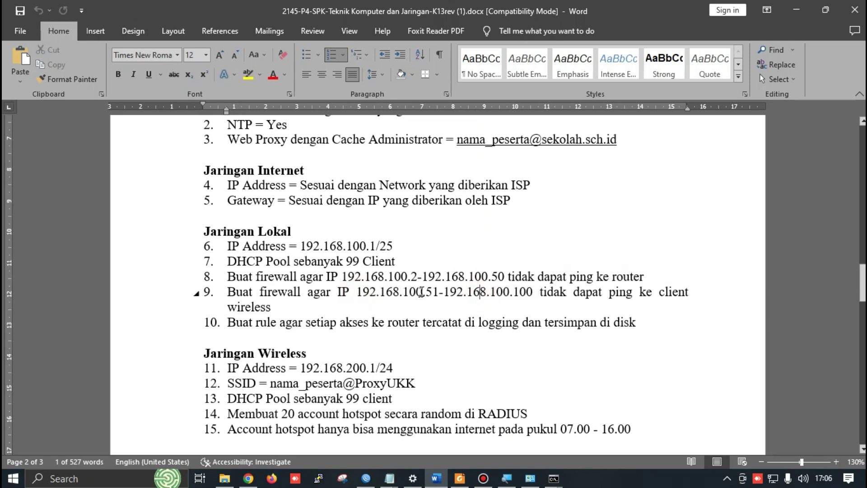
{"action": "left_click_drag", "start_coordinate": [425, 293], "coordinate": [438, 293]}
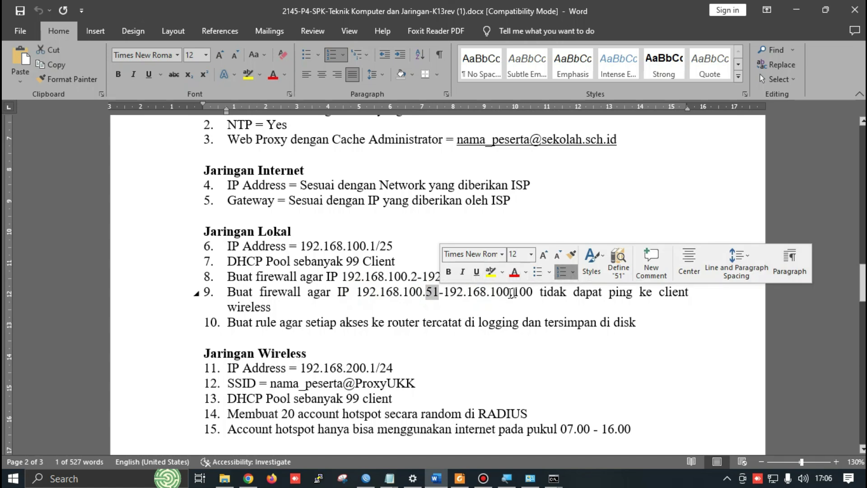
{"action": "left_click_drag", "start_coordinate": [513, 293], "coordinate": [533, 293]}
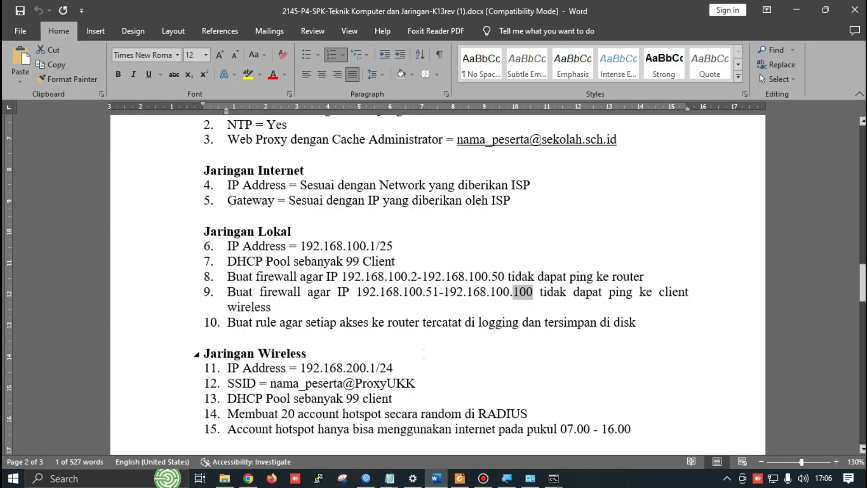
{"action": "key", "text": "alt+Tab"}
{"action": "key", "text": "alt+Tab"}
{"action": "key", "text": "alt+Tab"}
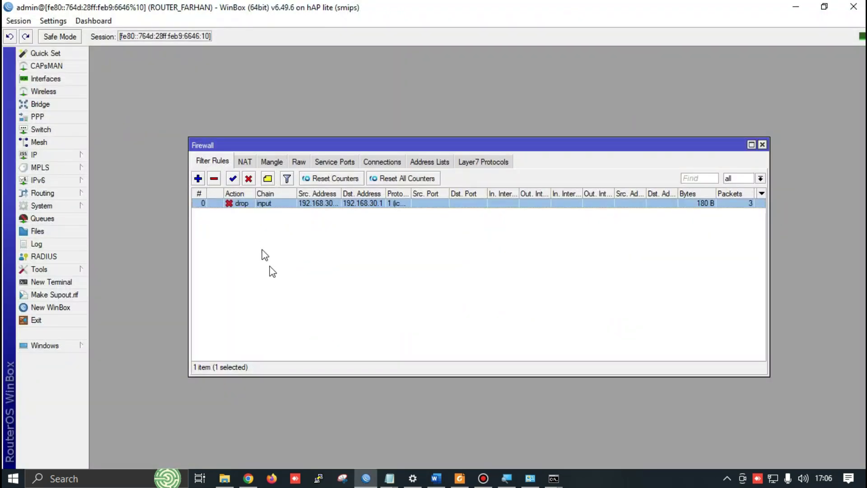
Draft a new input-chain filter rule with source 192.168.30.51-192.168.30.100 and Dst. Address enabled
{"action": "left_click", "coordinate": [198, 178]}
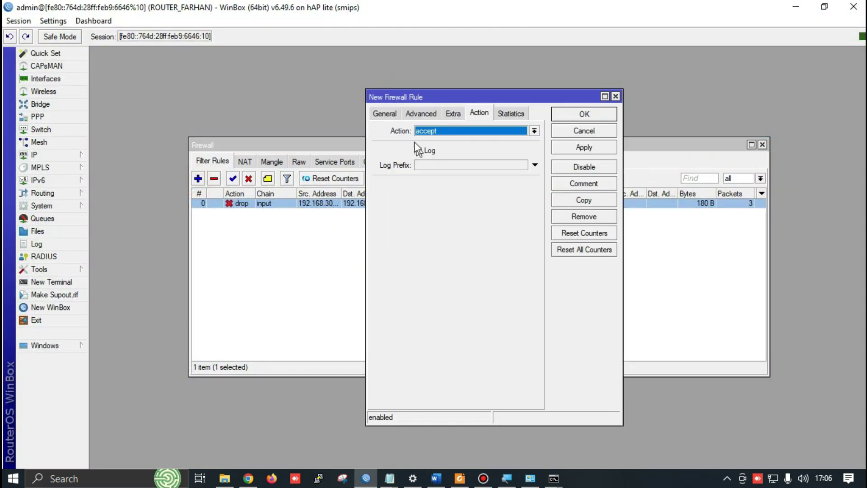
{"action": "left_click", "coordinate": [386, 112]}
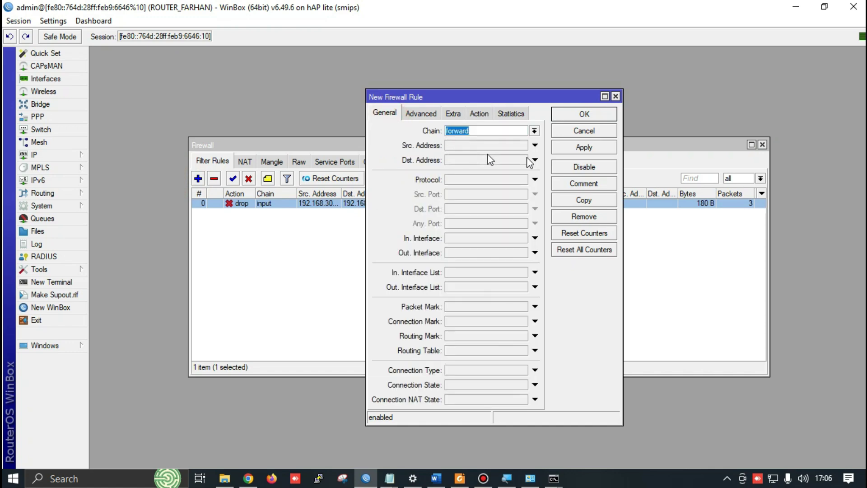
{"action": "left_click", "coordinate": [535, 131]}
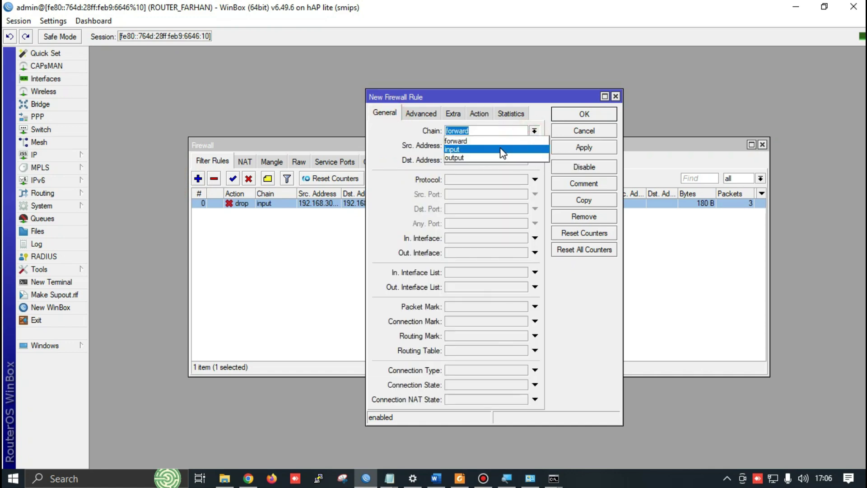
{"action": "left_click", "coordinate": [447, 141]}
{"action": "left_click", "coordinate": [467, 146]}
{"action": "type", "text": "192.168.30.51"}
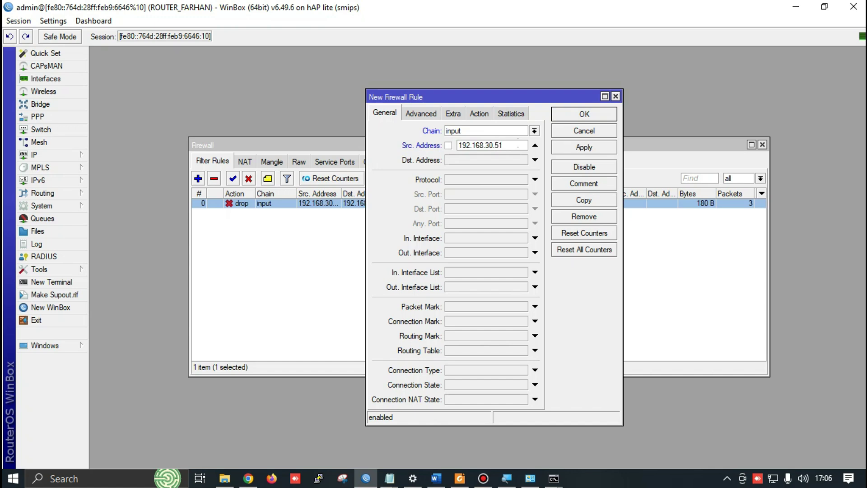
{"action": "type", "text": "-192.168.30"}
{"action": "type", "text": ".100"}
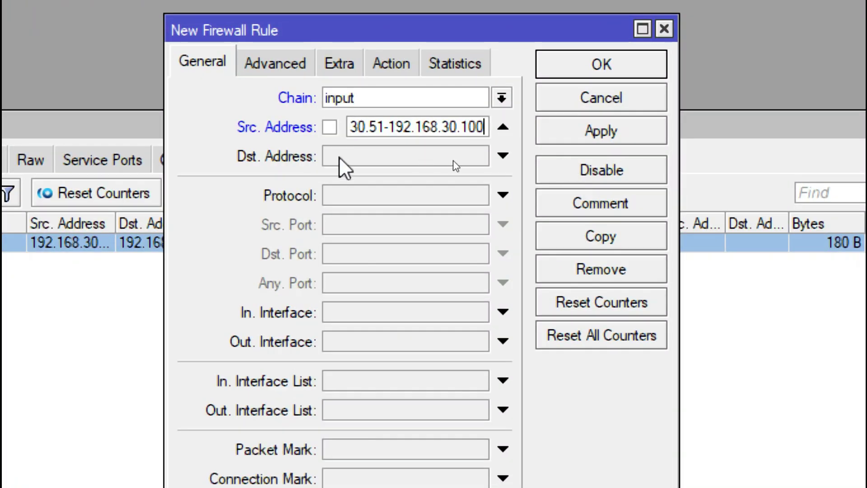
{"action": "left_click", "coordinate": [339, 156]}
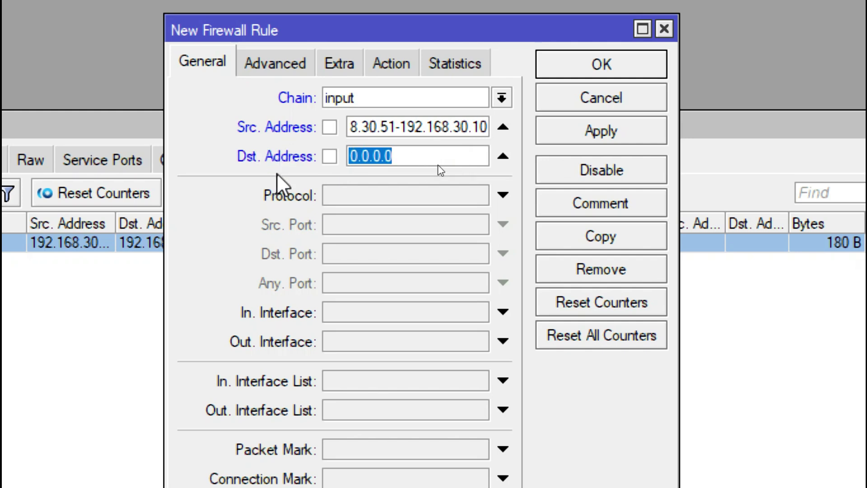
{"action": "key", "text": "alt+Tab"}
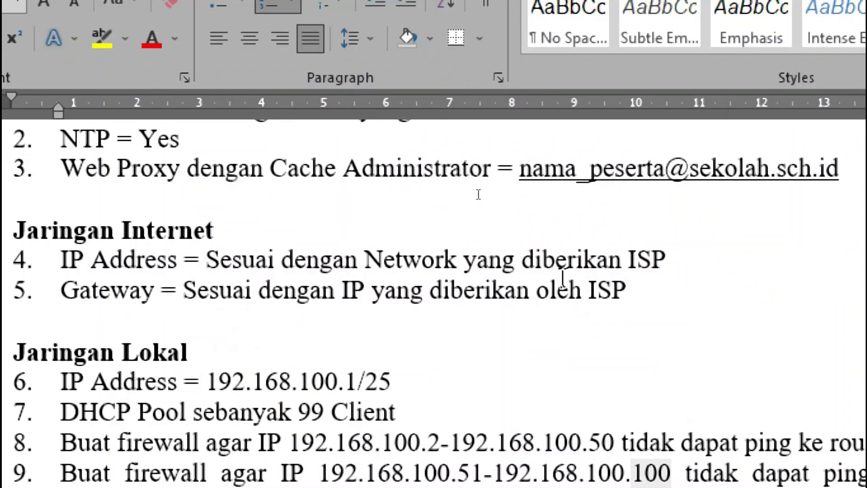
Copy the Wlan1 address 192.168.200.1 from Notepad into the rule's Dst. Address
{"action": "key", "text": "alt+Tab"}
{"action": "key", "text": "alt+Tab"}
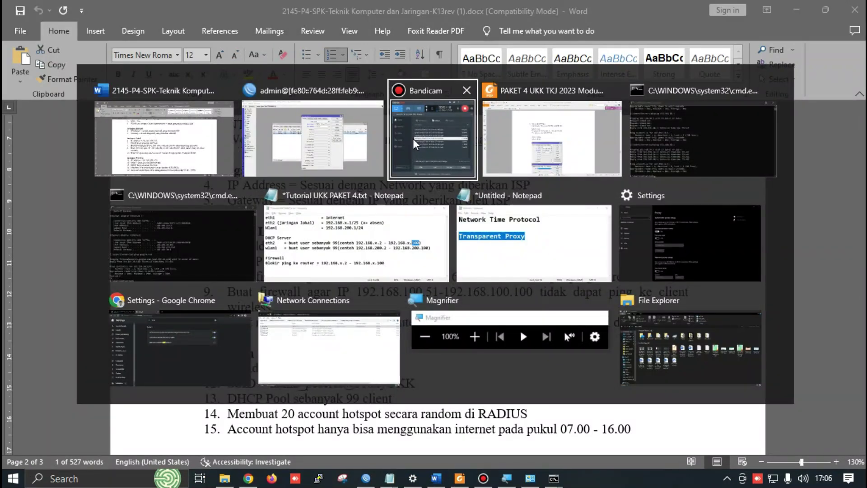
{"action": "key", "text": "alt+Tab"}
{"action": "key", "text": "Down"}
{"action": "key", "text": "Left"}
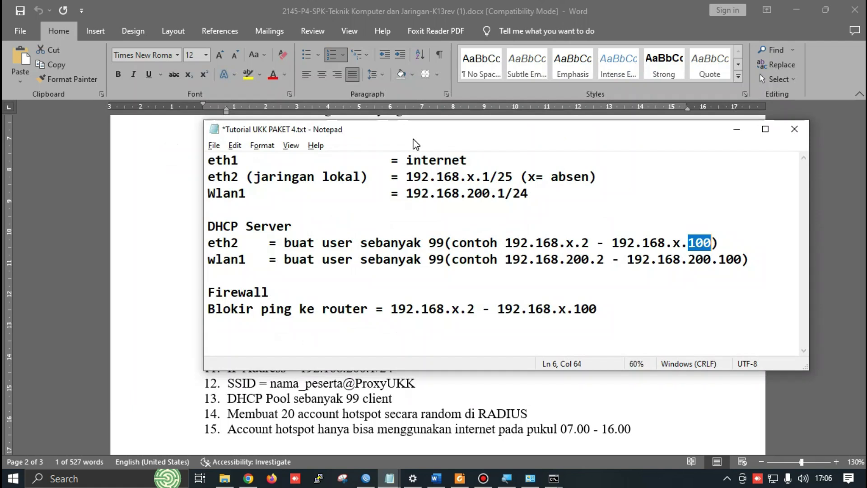
{"action": "left_click_drag", "start_coordinate": [405, 193], "coordinate": [505, 194]}
{"action": "key", "text": "ctrl+c"}
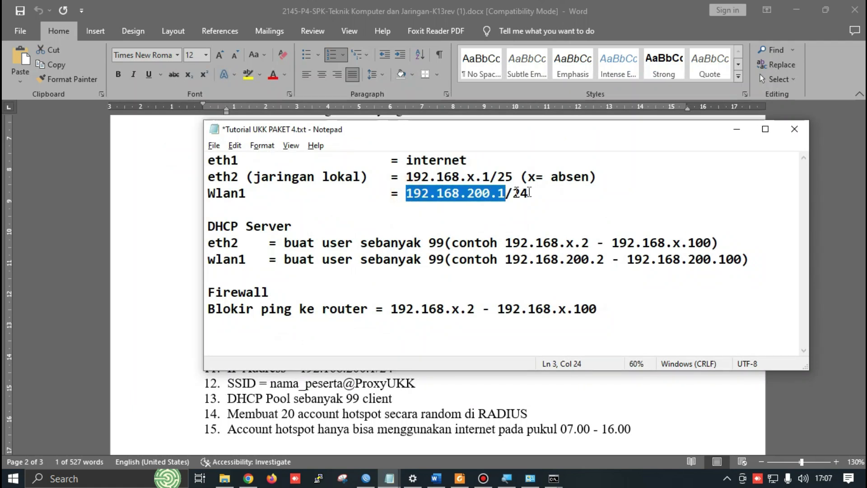
{"action": "key", "text": "alt+Tab"}
{"action": "key", "text": "alt+Tab"}
{"action": "left_click", "coordinate": [492, 159]}
{"action": "key", "text": "ctrl+a"}
{"action": "key", "text": "ctrl+v"}
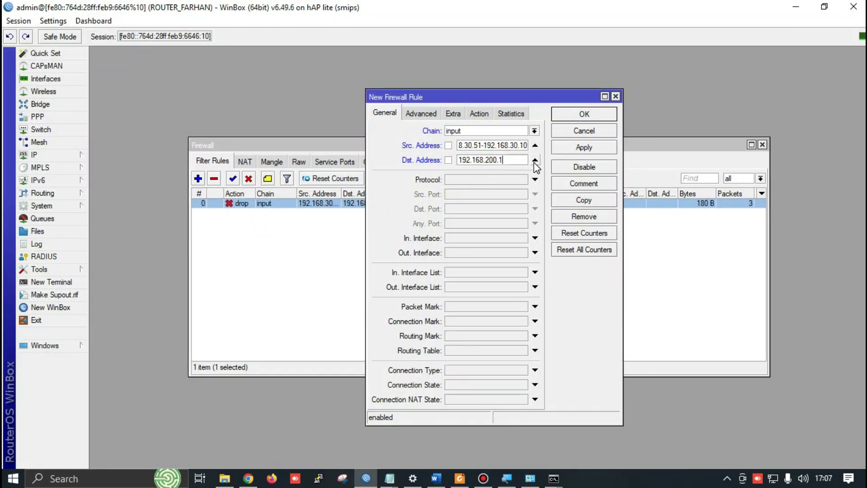
Set the rule's protocol to icmp and action to drop, then save it
{"action": "left_click", "coordinate": [471, 179]}
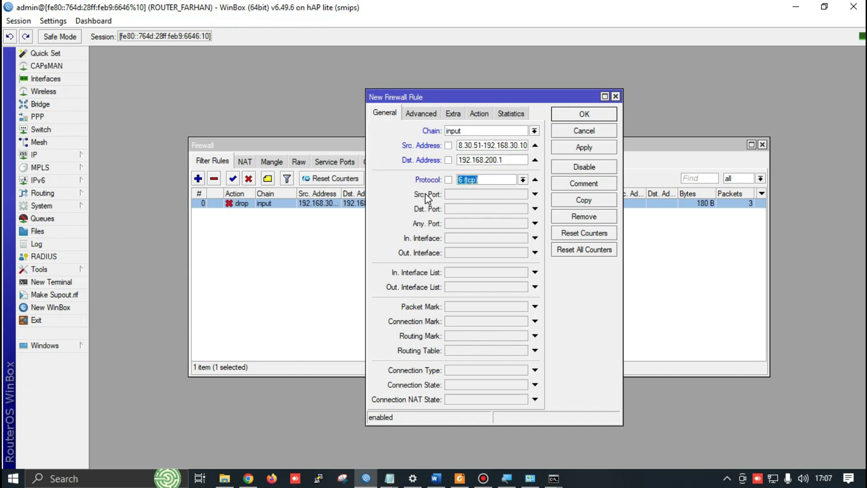
{"action": "left_click", "coordinate": [522, 180]}
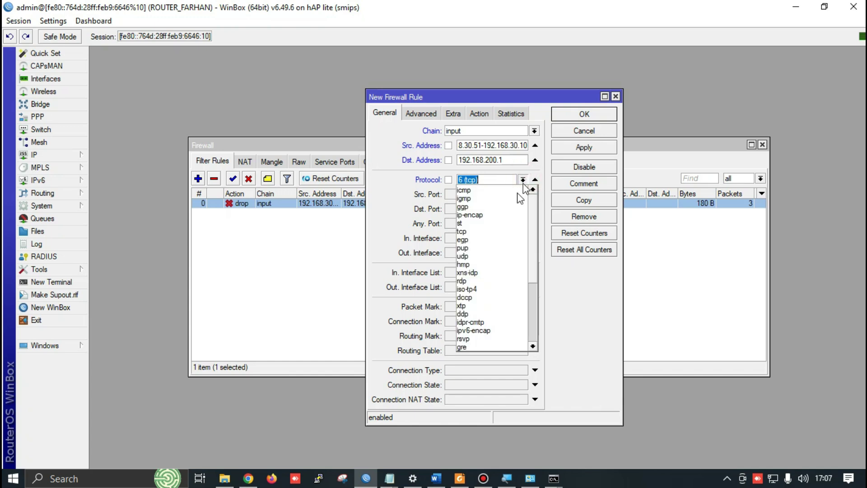
{"action": "left_click", "coordinate": [502, 190]}
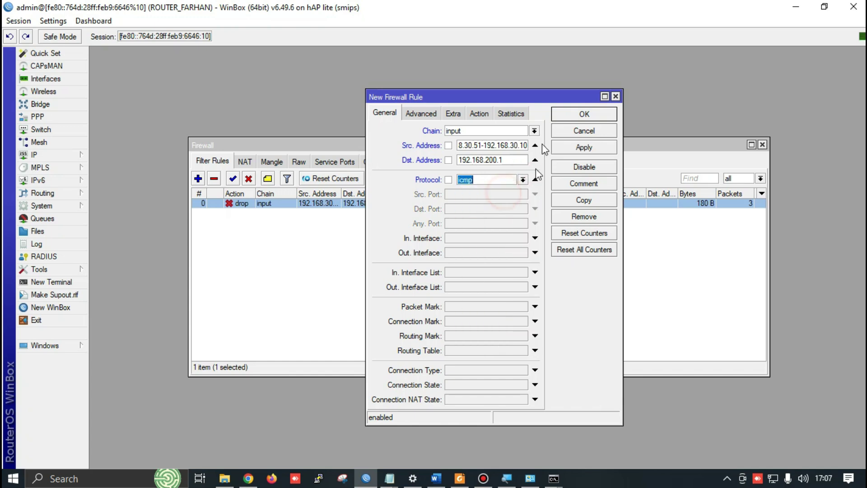
{"action": "left_click", "coordinate": [480, 115]}
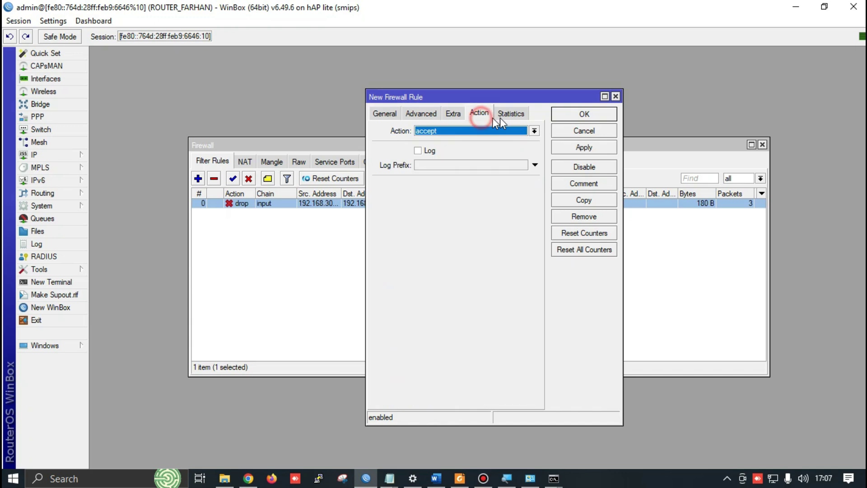
{"action": "left_click", "coordinate": [449, 129]}
{"action": "left_click", "coordinate": [441, 166]}
{"action": "left_click", "coordinate": [572, 152]}
{"action": "left_click", "coordinate": [585, 115]}
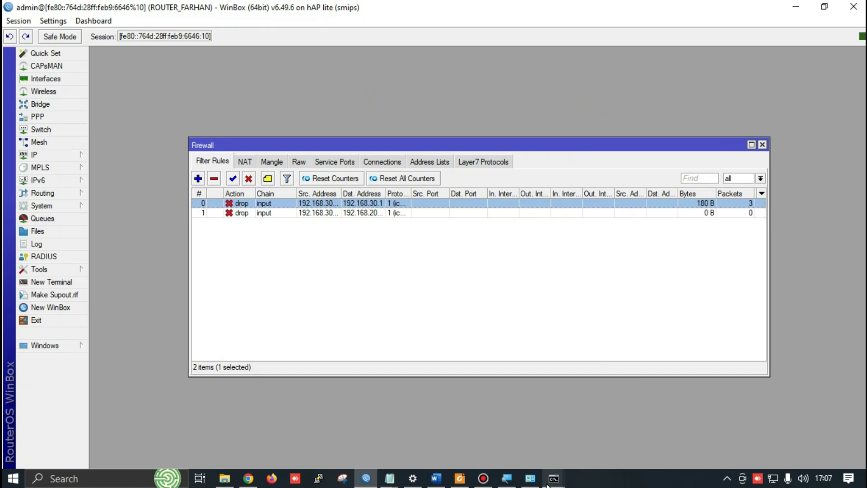
Widen the Dst. and Src. Address columns to show the full address ranges
{"action": "left_click", "coordinate": [261, 213]}
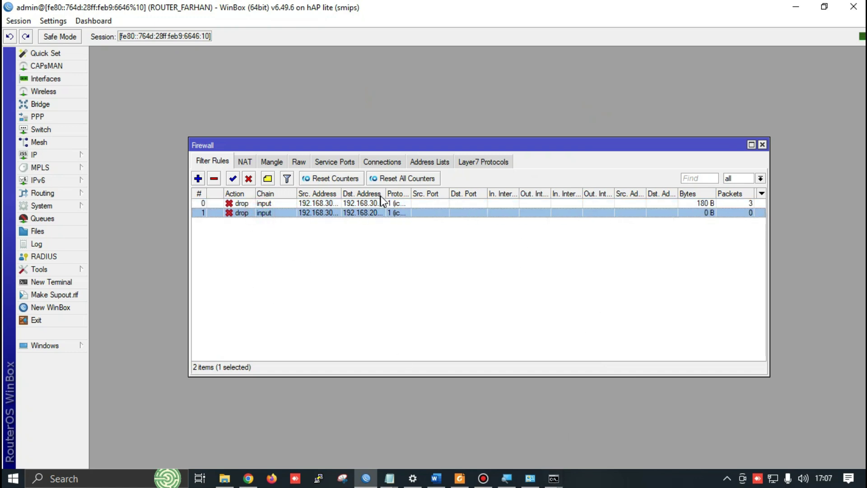
{"action": "left_click_drag", "start_coordinate": [384, 193], "coordinate": [475, 198]}
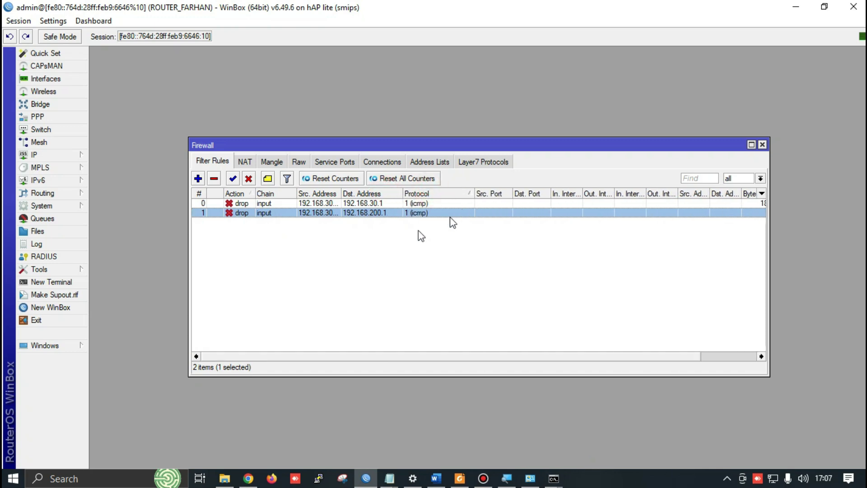
{"action": "left_click_drag", "start_coordinate": [342, 193], "coordinate": [404, 193]}
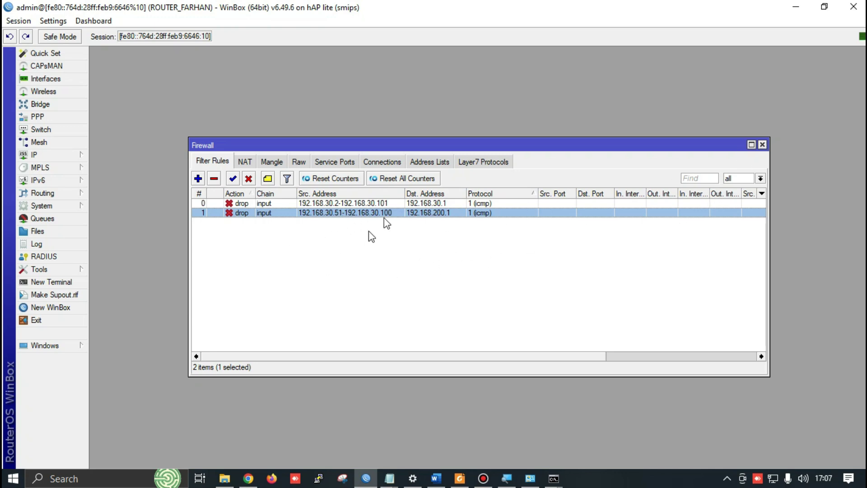
After checking the exam sheet, start a new firewall filter rule on the input chain
{"action": "key", "text": "alt+Tab"}
{"action": "key", "text": "alt+Tab"}
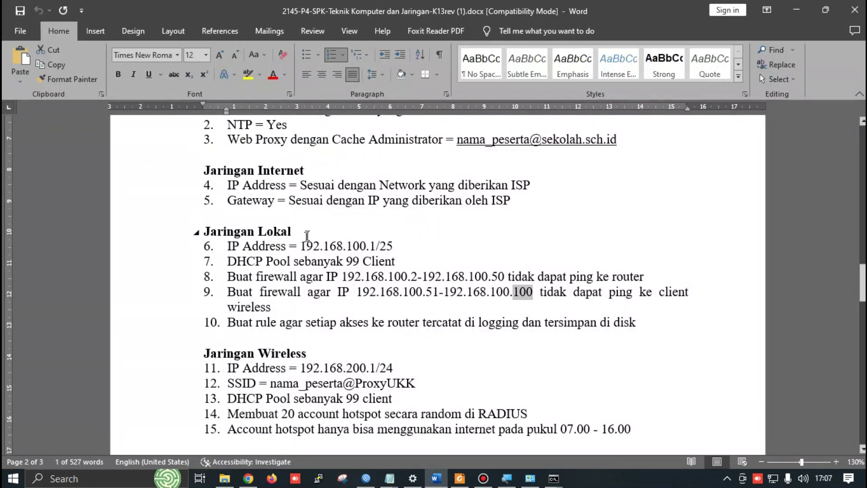
{"action": "key", "text": "alt+Tab"}
{"action": "left_click", "coordinate": [579, 107]}
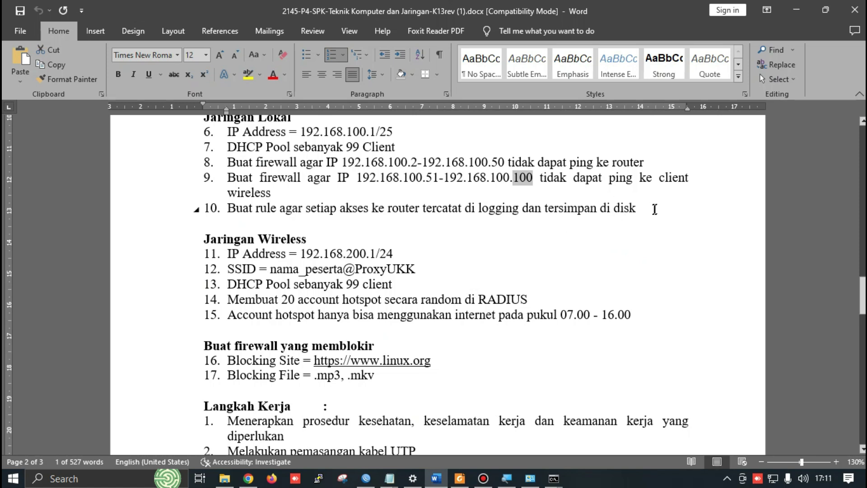
{"action": "key", "text": "alt+Tab"}
{"action": "key", "text": "alt+Tab"}
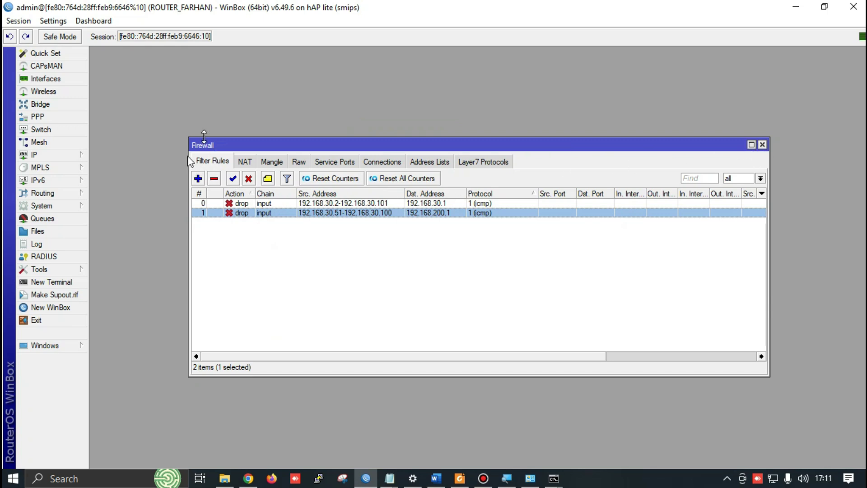
{"action": "left_click", "coordinate": [198, 178]}
{"action": "key", "text": "alt+Tab"}
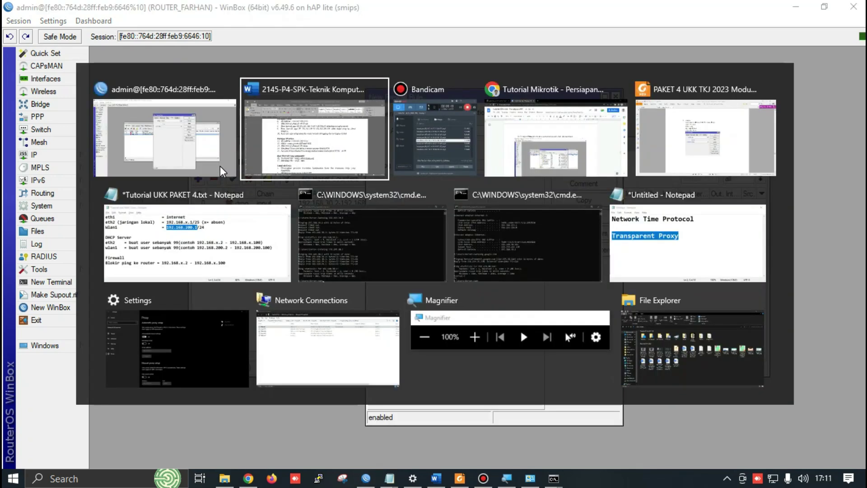
{"action": "key", "text": "alt+Tab"}
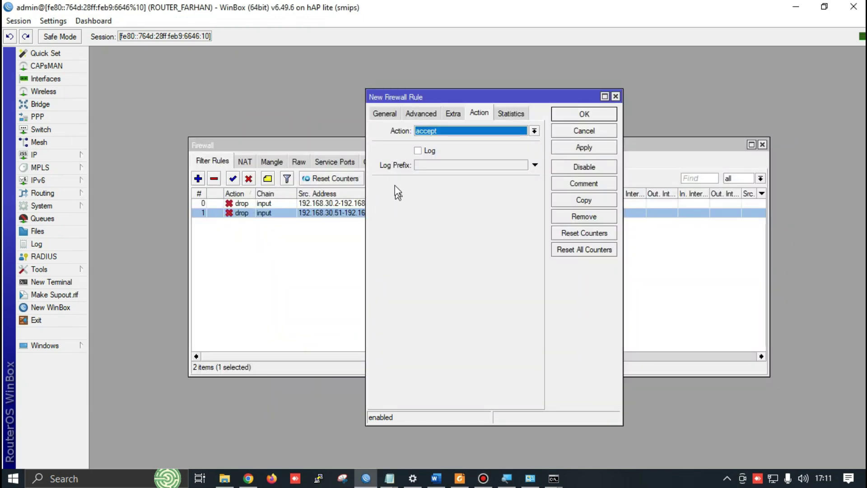
{"action": "left_click", "coordinate": [388, 112]}
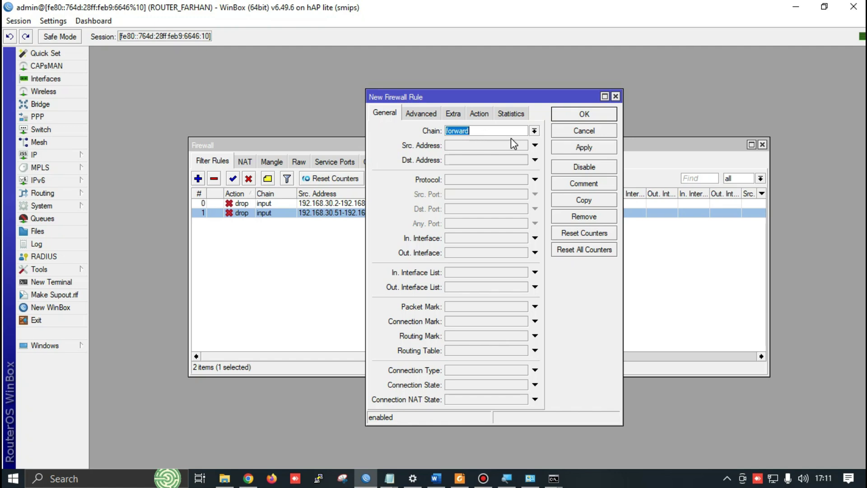
{"action": "left_click", "coordinate": [533, 130]}
{"action": "left_click", "coordinate": [487, 146]}
Make the rule's action log with log prefix log-to-router, then apply and close it
{"action": "left_click", "coordinate": [480, 114]}
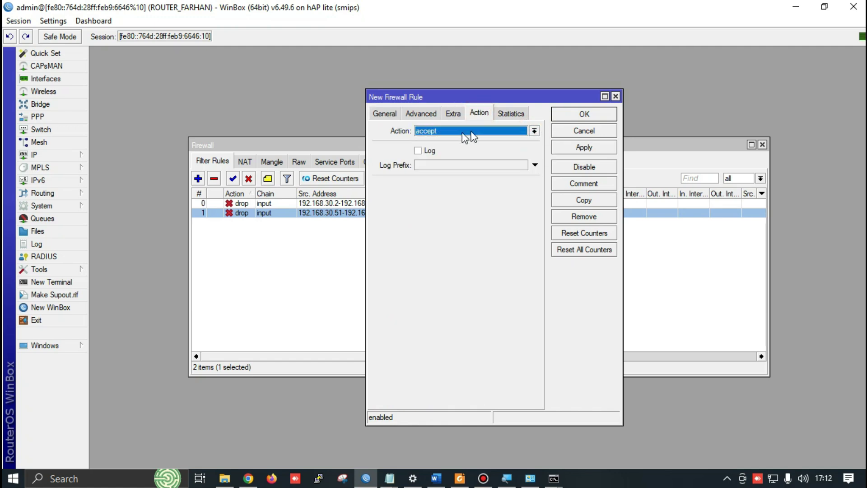
{"action": "left_click", "coordinate": [451, 131]}
{"action": "left_click", "coordinate": [443, 191]}
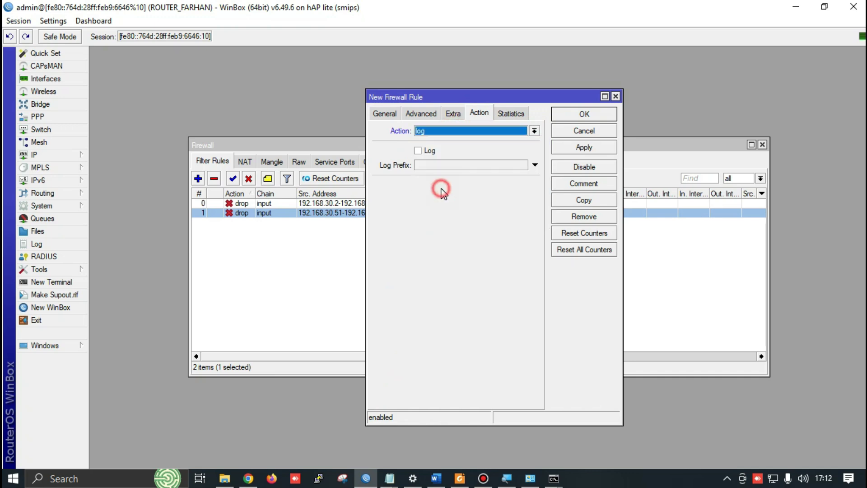
{"action": "left_click", "coordinate": [418, 150]}
{"action": "left_click", "coordinate": [437, 166]}
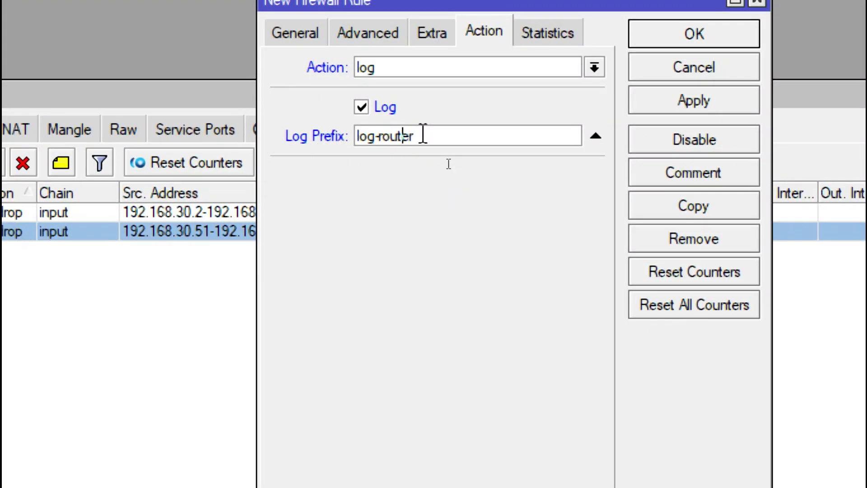
{"action": "key", "text": "Left"}
{"action": "key", "text": "Left"}
{"action": "key", "text": "Left"}
{"action": "key", "text": "Left"}
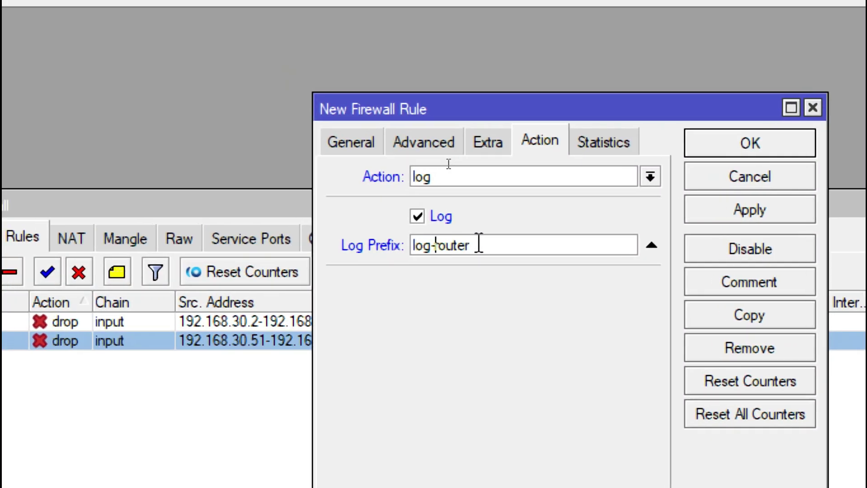
{"action": "type", "text": "to-"}
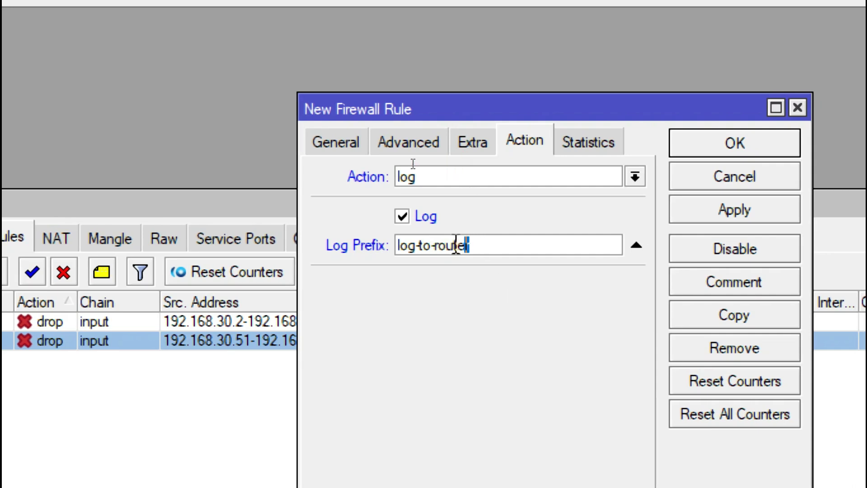
{"action": "left_click_drag", "start_coordinate": [461, 246], "coordinate": [420, 255]}
{"action": "left_click", "coordinate": [735, 211]}
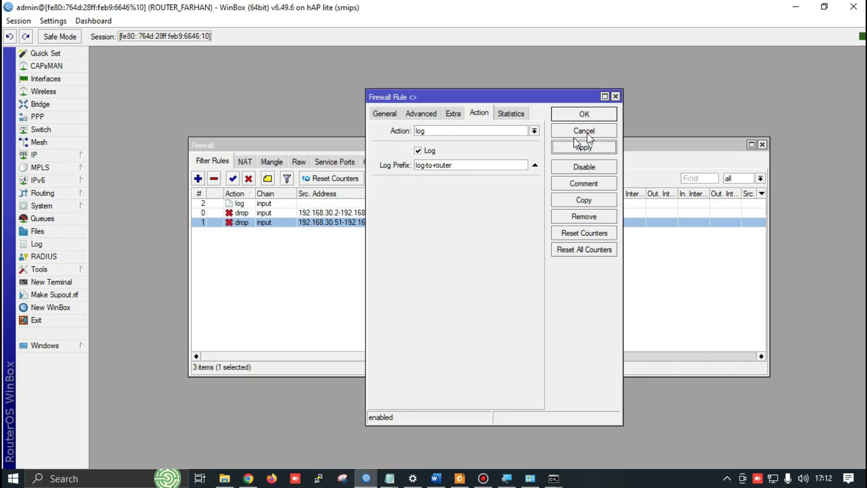
{"action": "left_click", "coordinate": [736, 140]}
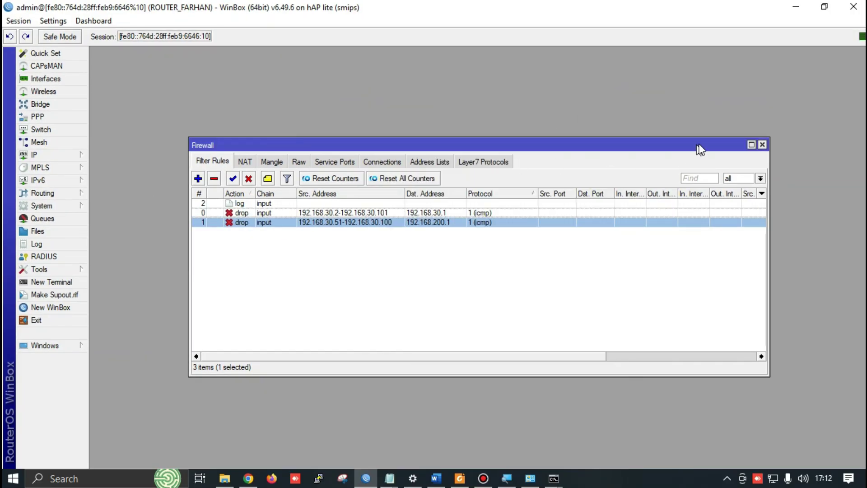
Close the Firewall window and start a new rule under System > Logging
{"action": "left_click", "coordinate": [763, 145]}
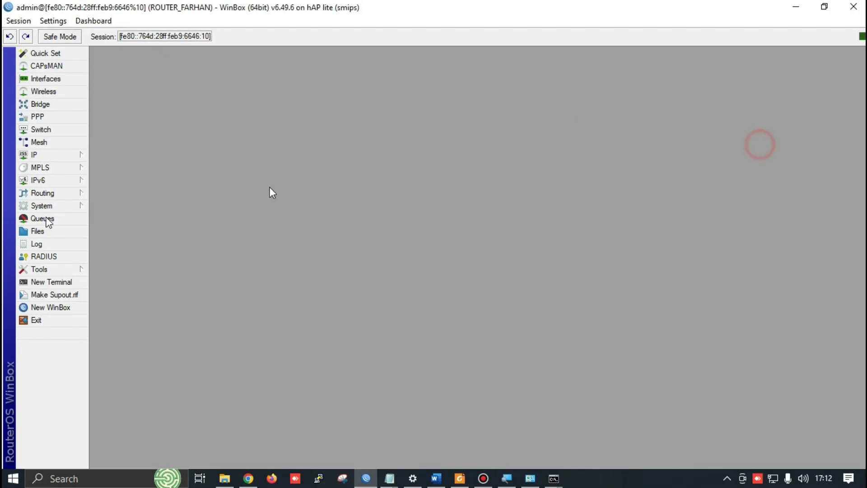
{"action": "left_click", "coordinate": [68, 206]}
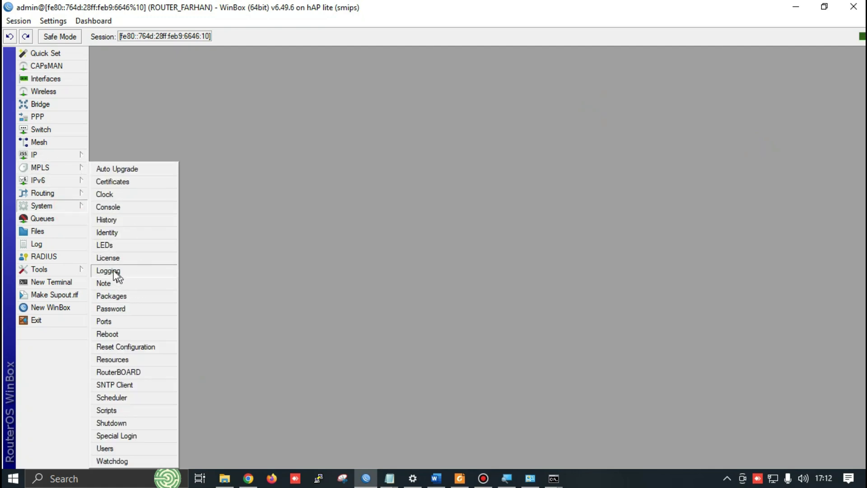
{"action": "left_click", "coordinate": [113, 270]}
{"action": "left_click", "coordinate": [382, 178]}
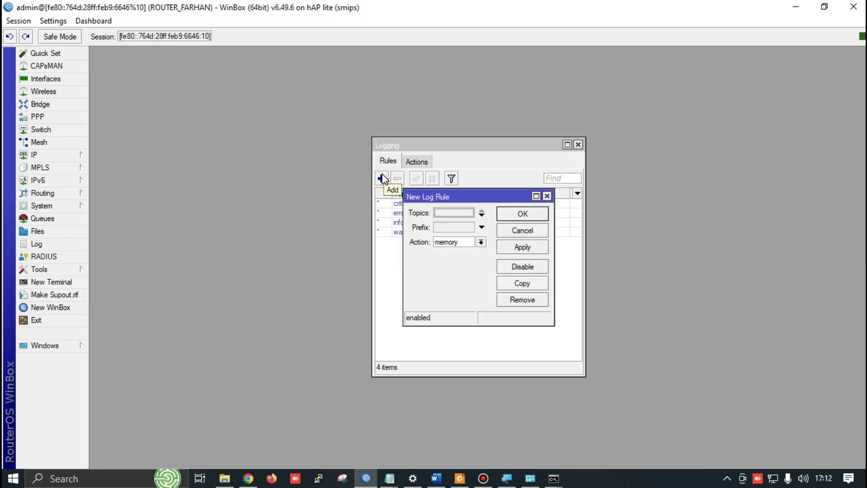
{"action": "left_click", "coordinate": [416, 163]}
{"action": "left_click", "coordinate": [387, 161]}
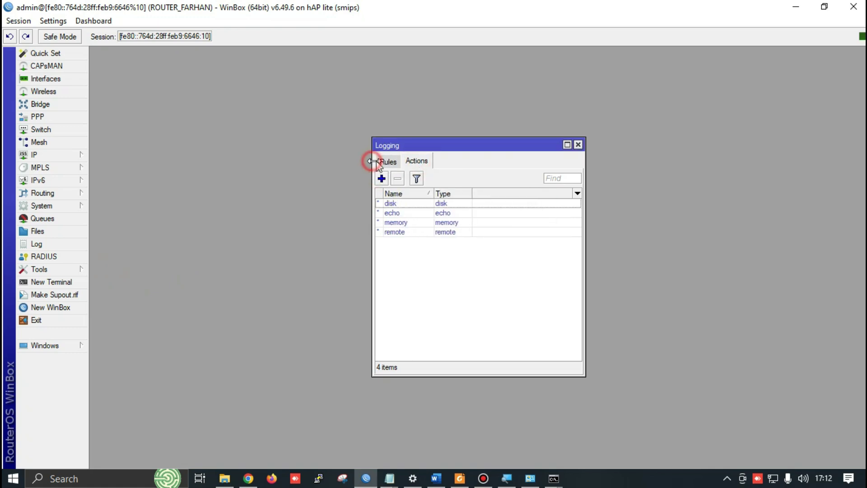
{"action": "left_click", "coordinate": [382, 178]}
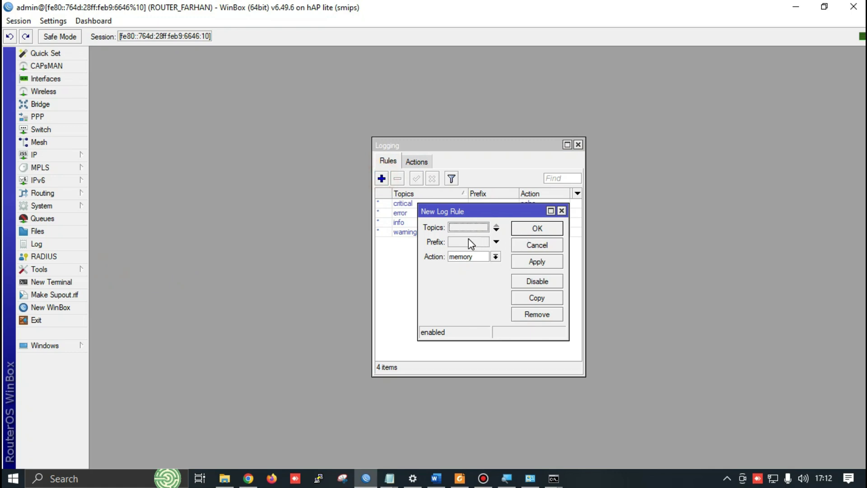
Give the logging rule prefix log-to-router and action disk, save it, and close Logging
{"action": "left_click", "coordinate": [467, 241]}
{"action": "type", "text": "log-to-router"}
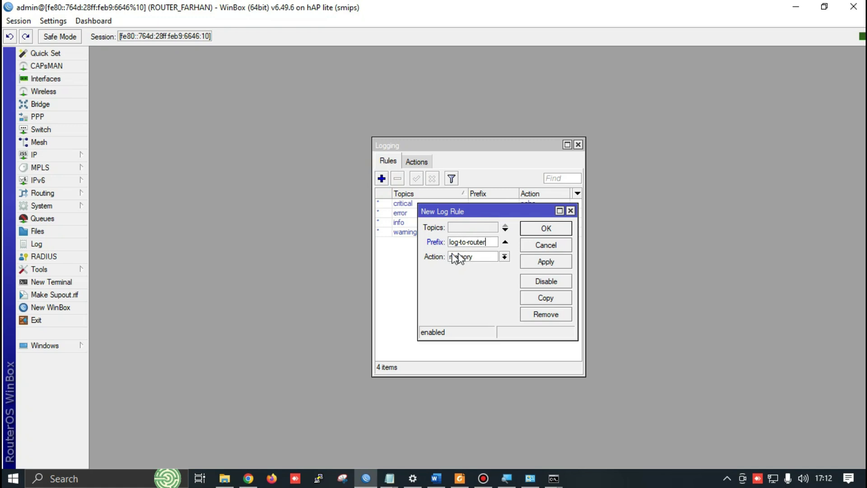
{"action": "left_click", "coordinate": [468, 257]}
{"action": "left_click", "coordinate": [467, 269]}
{"action": "left_click", "coordinate": [554, 262]}
{"action": "left_click", "coordinate": [532, 232]}
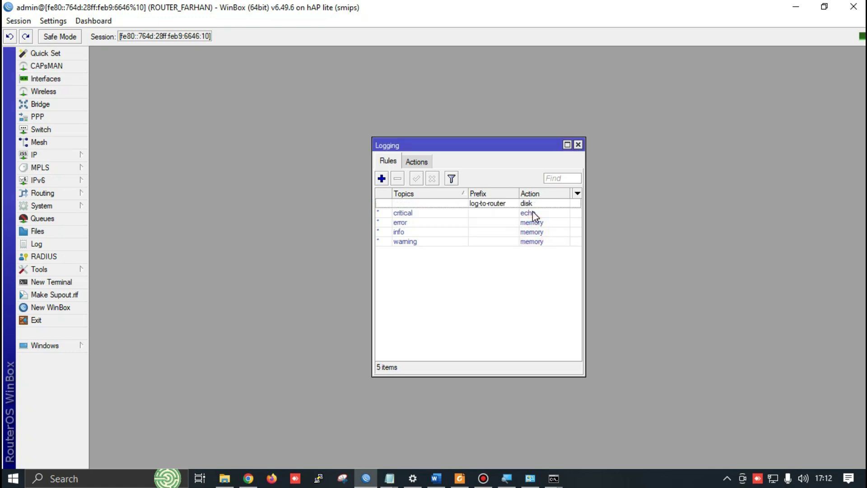
{"action": "left_click", "coordinate": [579, 145]}
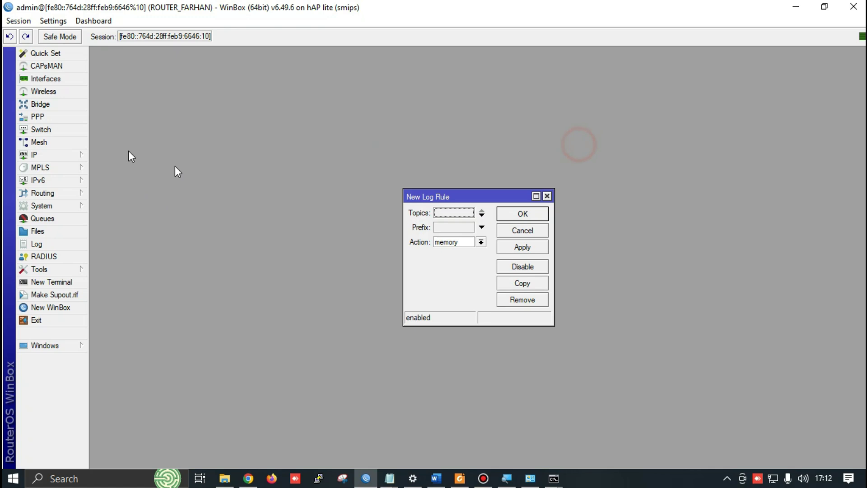
{"action": "left_click", "coordinate": [548, 196]}
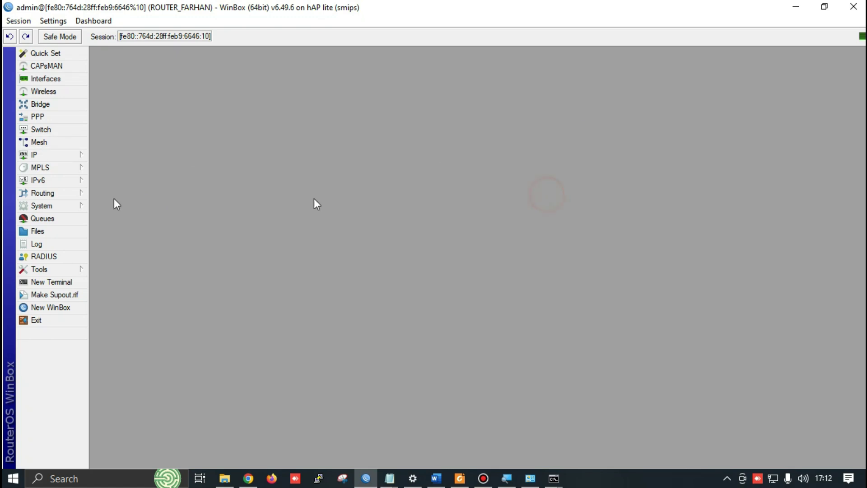
Open the router's File List and re-run the client ping to watch log.0.txt grow
{"action": "left_click", "coordinate": [38, 232]}
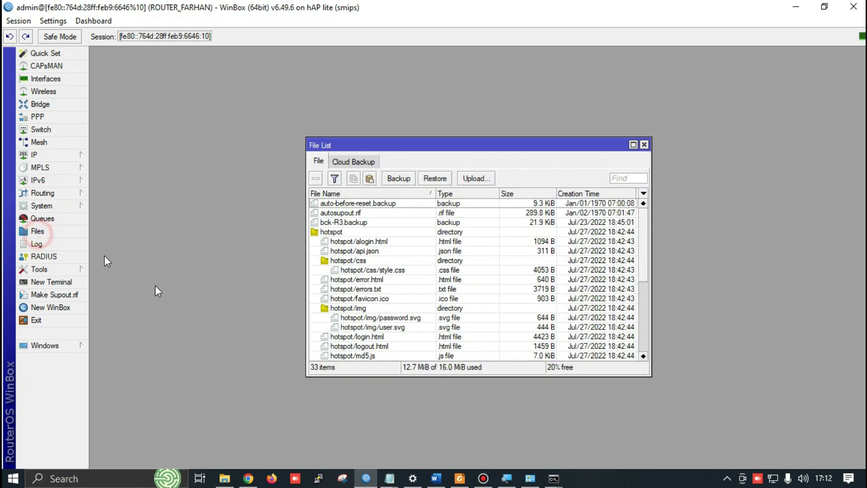
{"action": "scroll", "coordinate": [393, 239], "scroll_direction": "down", "scroll_amount": 4}
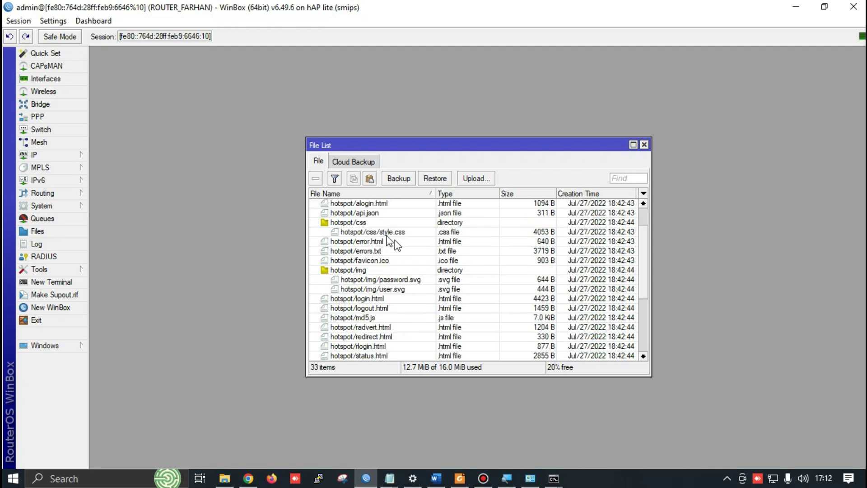
{"action": "scroll", "coordinate": [409, 259], "scroll_direction": "down", "scroll_amount": 2}
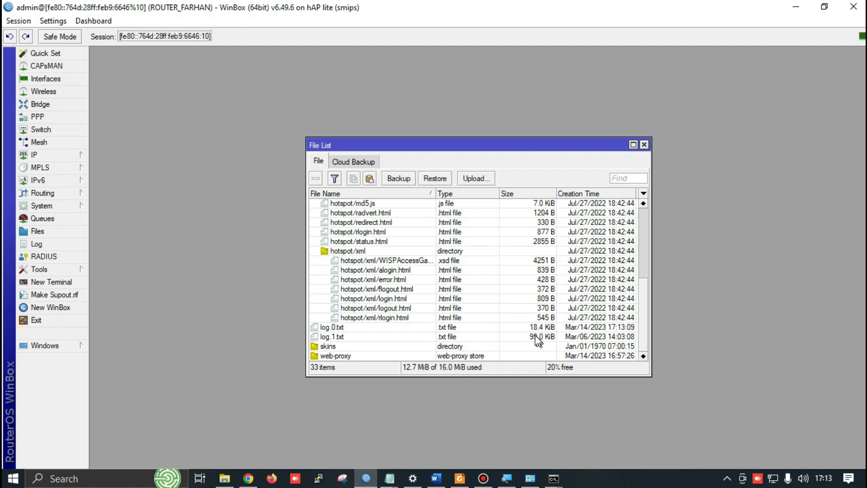
{"action": "left_click", "coordinate": [542, 326]}
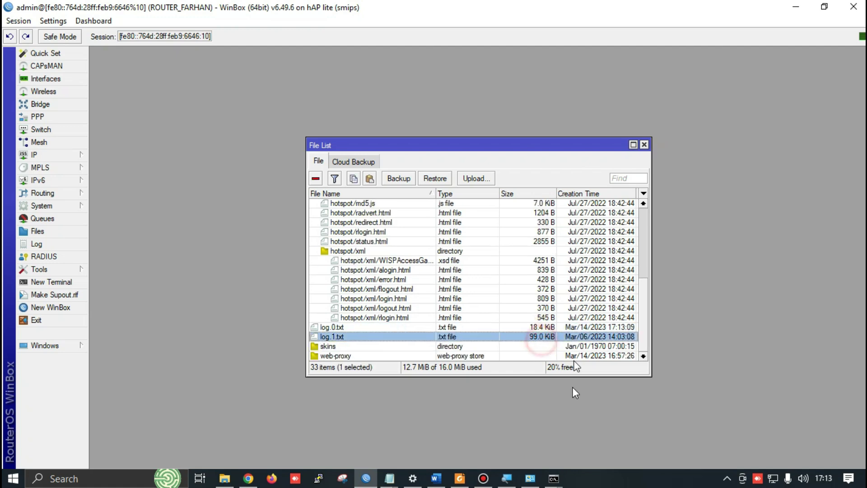
{"action": "left_click", "coordinate": [554, 478]}
{"action": "left_click", "coordinate": [587, 434]}
{"action": "key", "text": "Up"}
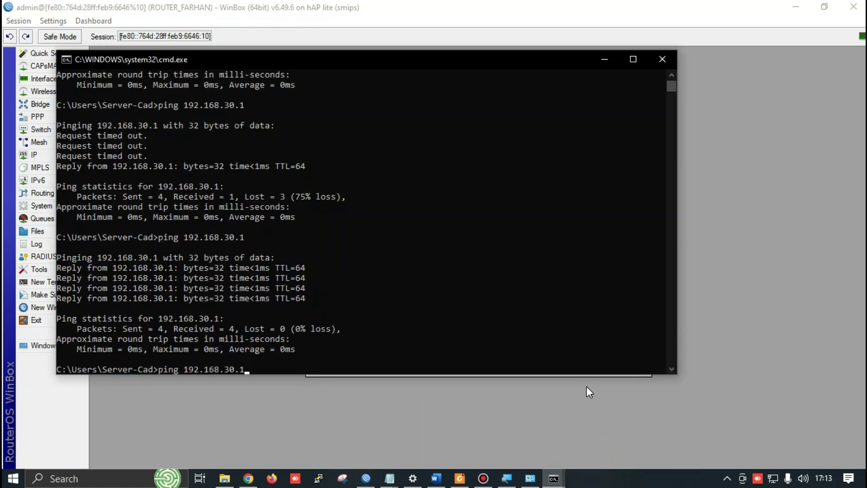
{"action": "key", "text": "Return"}
{"action": "left_click", "coordinate": [721, 333]}
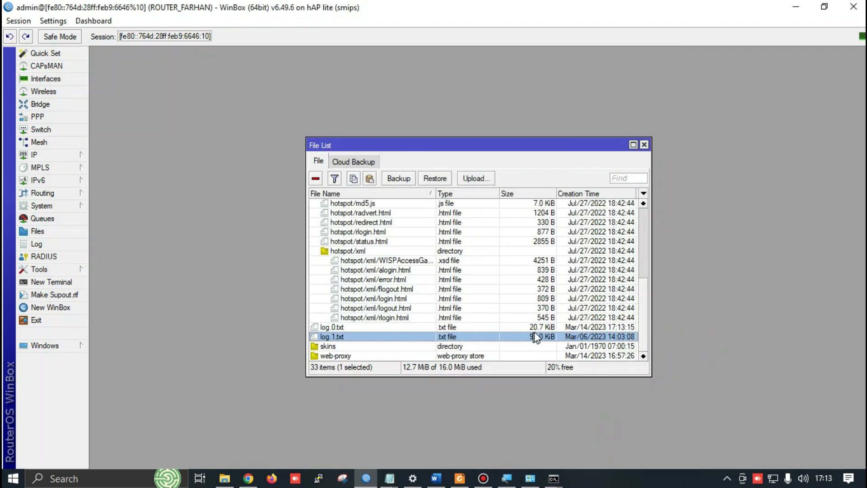
{"action": "left_click", "coordinate": [508, 327]}
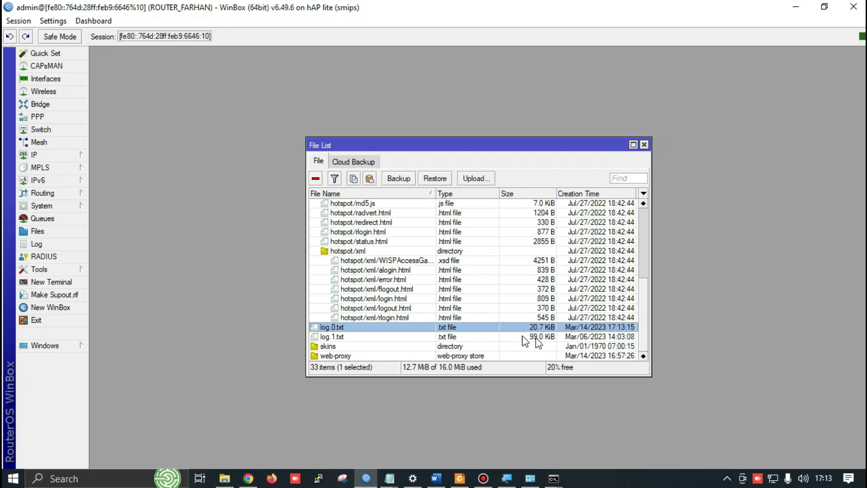
Stop the running ping and ping google.com instead
{"action": "mouse_move", "coordinate": [555, 482]}
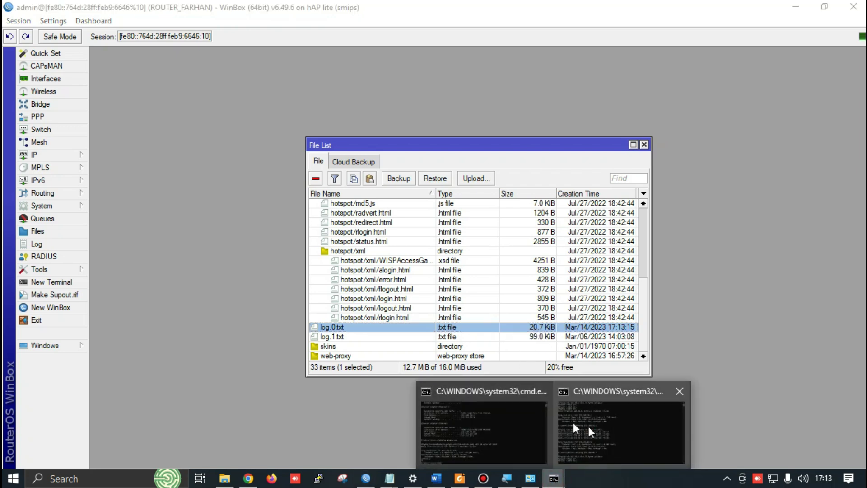
{"action": "left_click", "coordinate": [576, 416]}
{"action": "key", "text": "ctrl+c"}
{"action": "key", "text": "Up"}
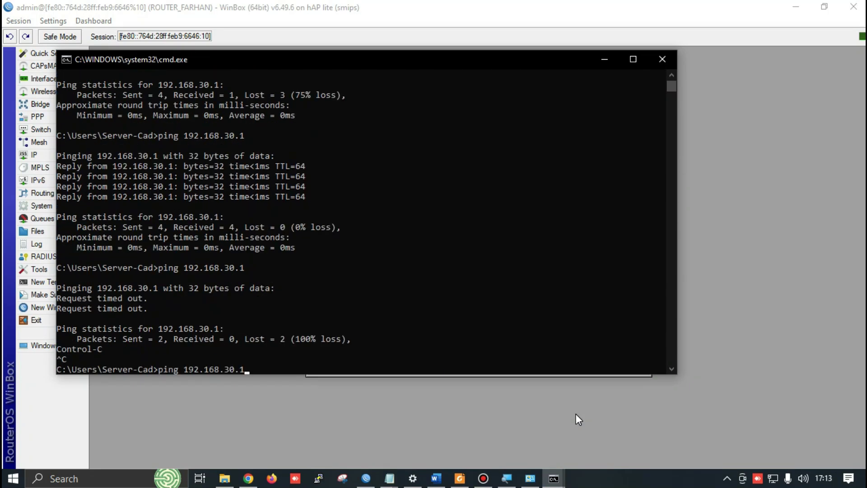
{"action": "key", "text": "BackSpace"}
{"action": "key", "text": "BackSpace"}
{"action": "key", "text": "BackSpace"}
{"action": "key", "text": "BackSpace"}
{"action": "key", "text": "BackSpace"}
{"action": "key", "text": "BackSpace"}
{"action": "key", "text": "BackSpace"}
{"action": "key", "text": "BackSpace"}
{"action": "key", "text": "BackSpace"}
{"action": "type", "text": "google.com"}
{"action": "key", "text": "Return"}
Ping 192.168.30.1 from the other command prompt, then return to the File List
{"action": "left_click", "coordinate": [576, 411]}
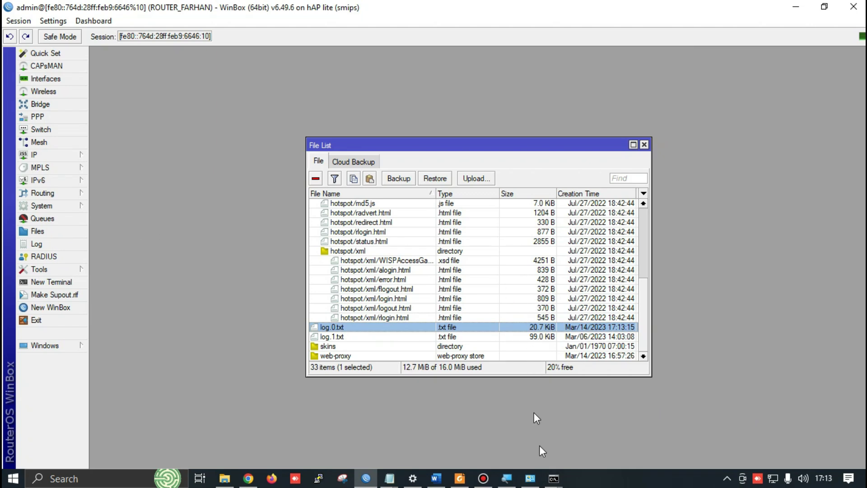
{"action": "left_click", "coordinate": [554, 479]}
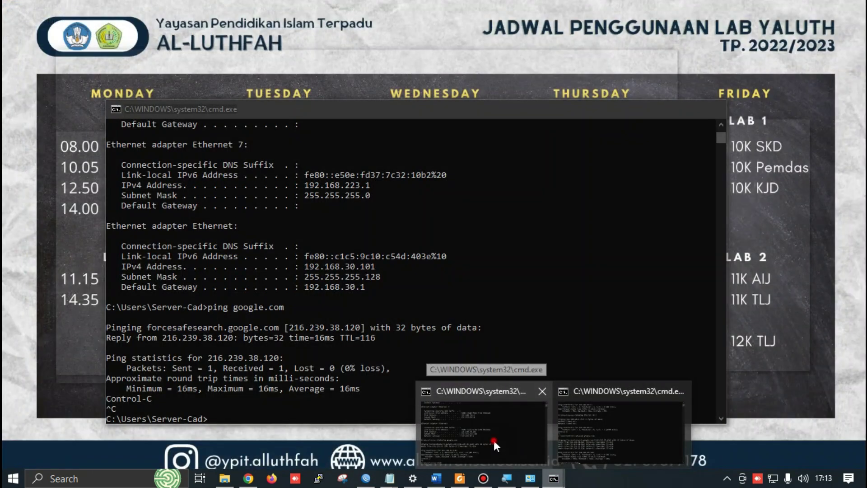
{"action": "left_click", "coordinate": [494, 442]}
{"action": "type", "text": "ping google.com"}
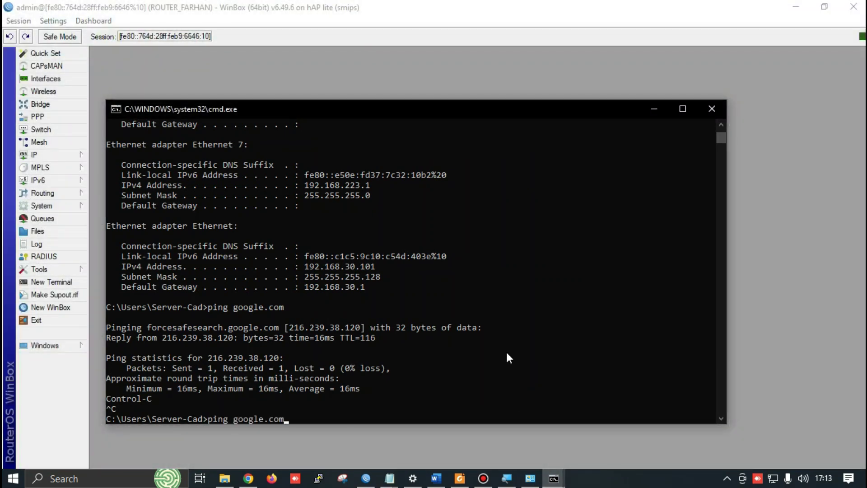
{"action": "key", "text": "BackSpace"}
{"action": "key", "text": "BackSpace"}
{"action": "key", "text": "BackSpace"}
{"action": "key", "text": "BackSpace"}
{"action": "key", "text": "BackSpace"}
{"action": "key", "text": "BackSpace"}
{"action": "key", "text": "BackSpace"}
{"action": "key", "text": "BackSpace"}
{"action": "type", "text": "192.168.30.1"}
{"action": "key", "text": "Return"}
{"action": "left_click", "coordinate": [758, 249]}
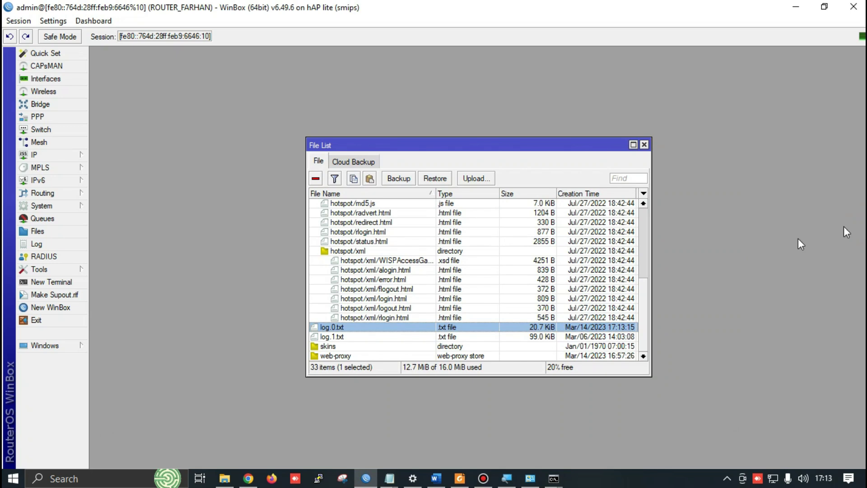
{"action": "left_click", "coordinate": [540, 337]}
Download log.0.txt from the router's File List to the PC's user folder
{"action": "left_click", "coordinate": [534, 328]}
{"action": "right_click", "coordinate": [338, 329]}
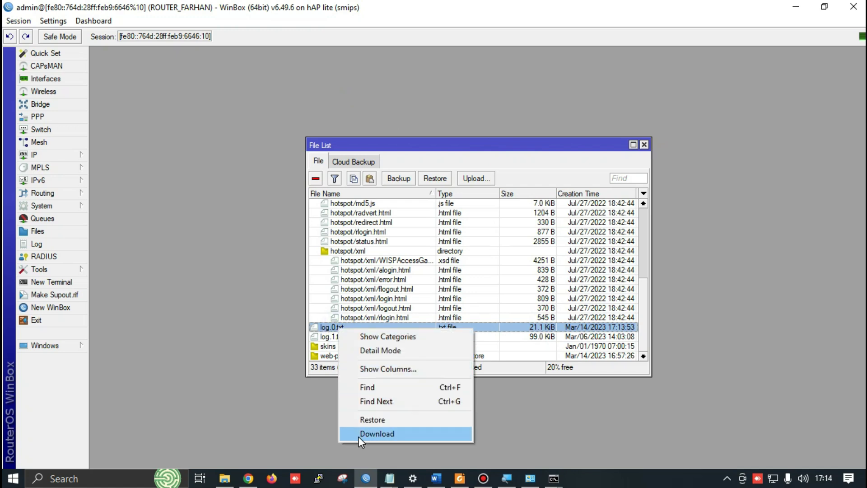
{"action": "left_click", "coordinate": [377, 434]}
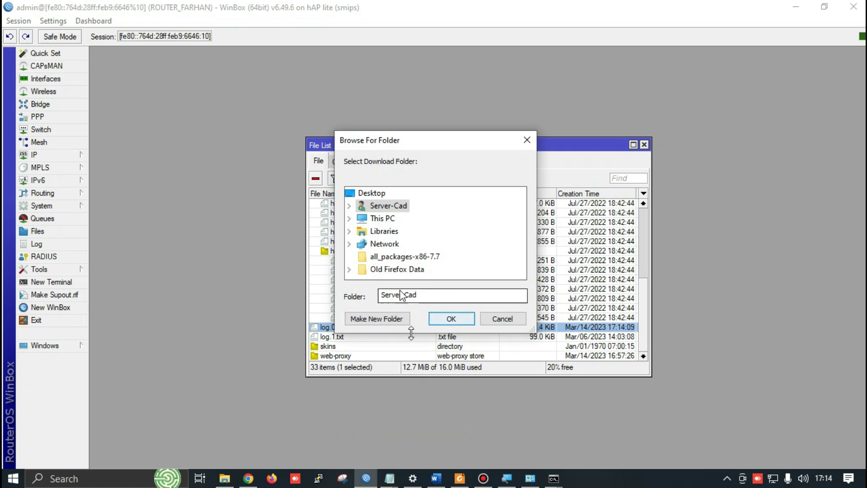
{"action": "left_click", "coordinate": [451, 319]}
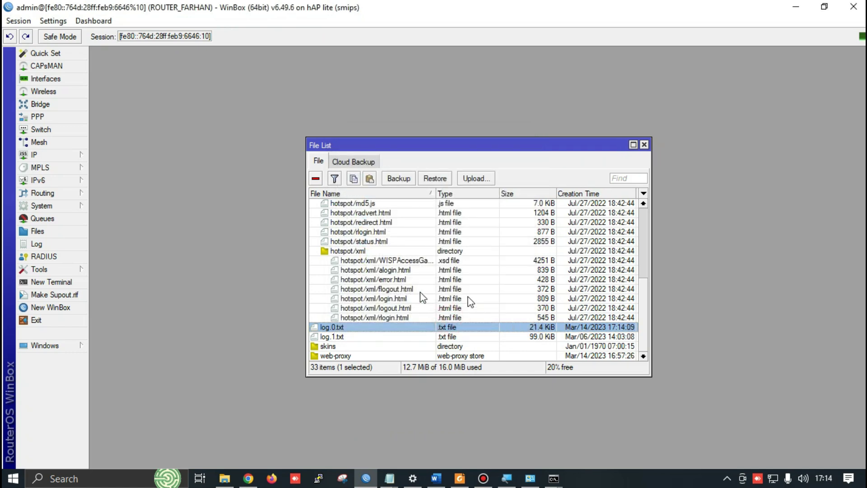
{"action": "key", "text": "alt+Tab"}
{"action": "key", "text": "alt+Tab"}
{"action": "key", "text": "alt+Tab"}
{"action": "key", "text": "alt+Tab"}
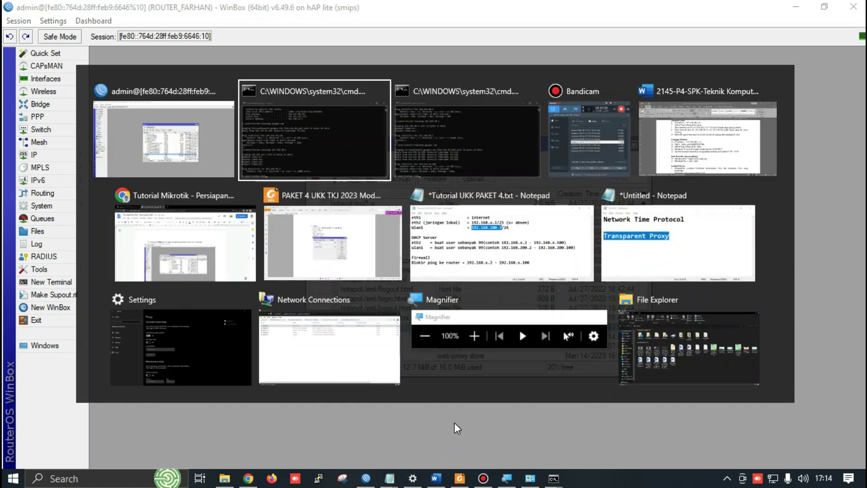
Review the exam sheet's testing steps and Jaringan Wireless requirements, then go back to WinBox
{"action": "scroll", "coordinate": [392, 336], "scroll_direction": "down", "scroll_amount": 10}
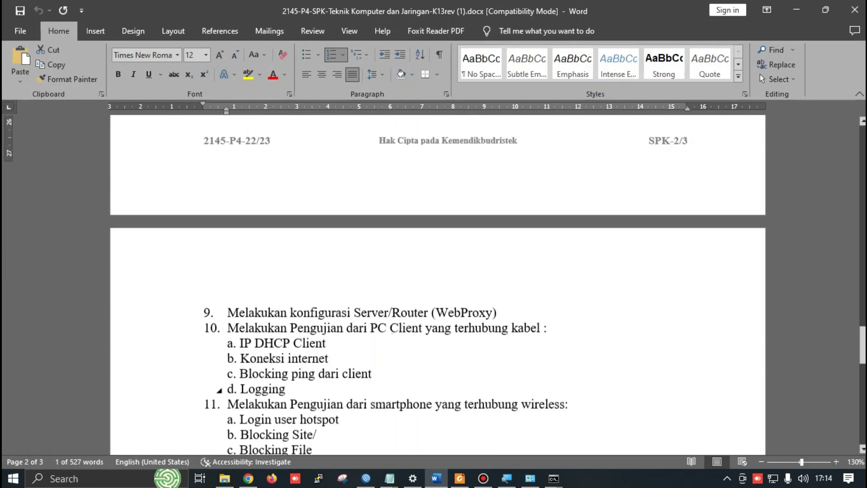
{"action": "scroll", "coordinate": [238, 343], "scroll_direction": "up", "scroll_amount": 5}
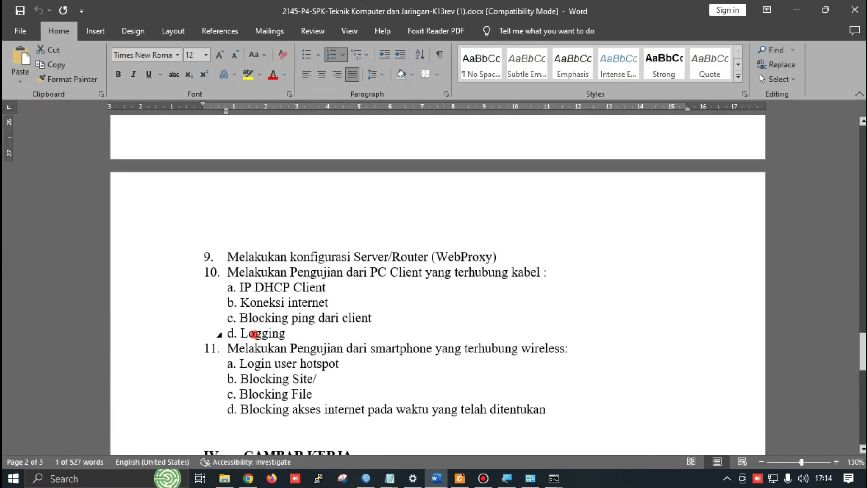
{"action": "double_click", "coordinate": [252, 333]}
{"action": "key", "text": "alt+Tab"}
{"action": "key", "text": "alt+Tab"}
{"action": "key", "text": "alt+Tab"}
{"action": "key", "text": "alt+Tab"}
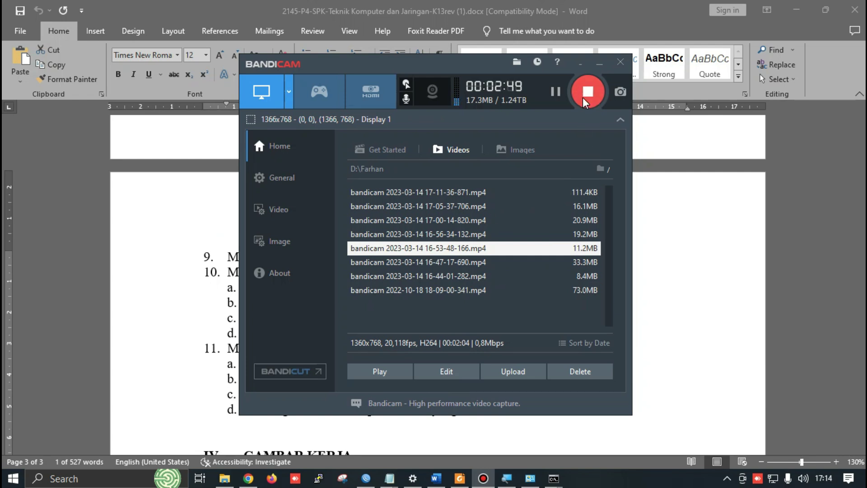
{"action": "key", "text": "alt+Tab"}
{"action": "key", "text": "alt+Tab"}
{"action": "left_click", "coordinate": [584, 94]}
{"action": "left_click", "coordinate": [689, 169]}
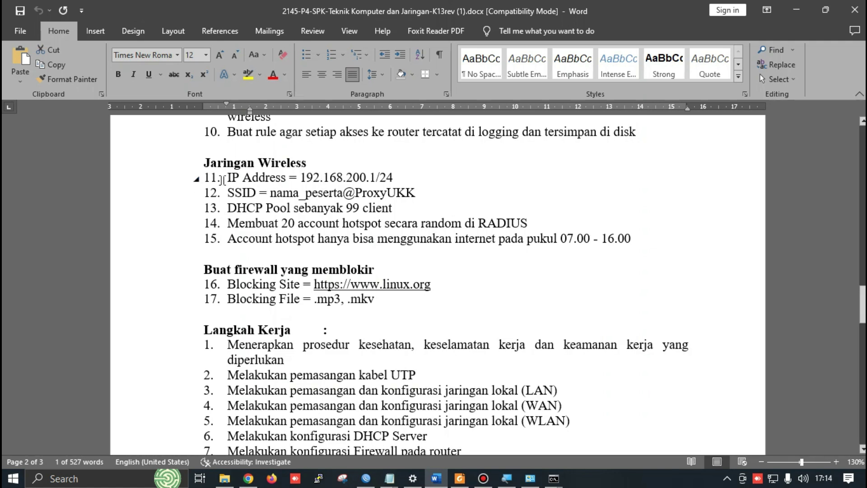
{"action": "key", "text": "alt+Tab"}
{"action": "key", "text": "alt+Tab"}
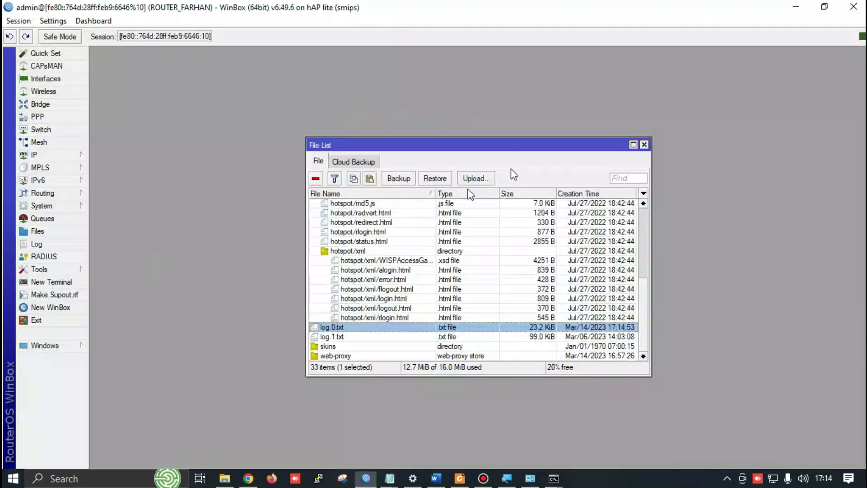
Close the File List and enter new address 192.168.200.1/24 in IP > Addresses
{"action": "left_click", "coordinate": [644, 145]}
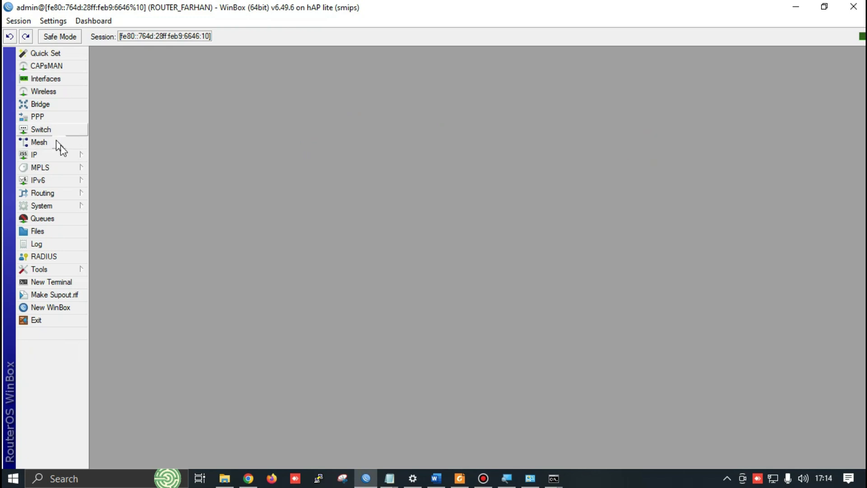
{"action": "left_click", "coordinate": [63, 156]}
{"action": "left_click", "coordinate": [122, 181]}
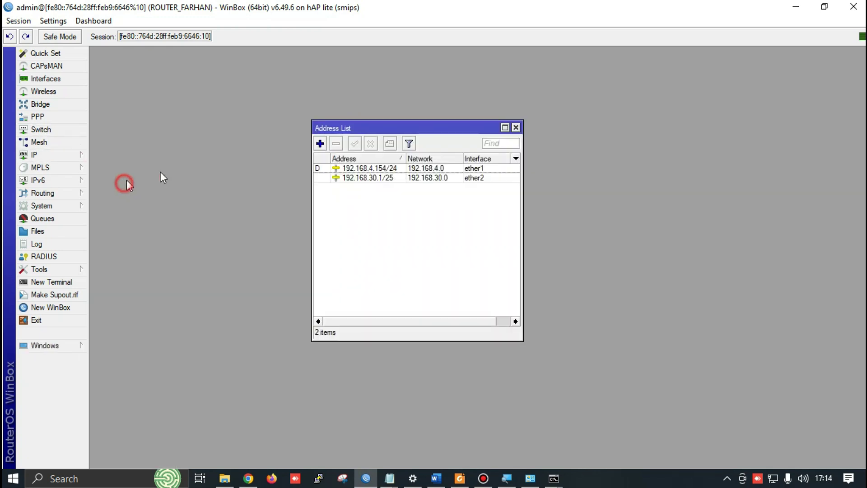
{"action": "left_click", "coordinate": [320, 144]}
{"action": "type", "text": "12"}
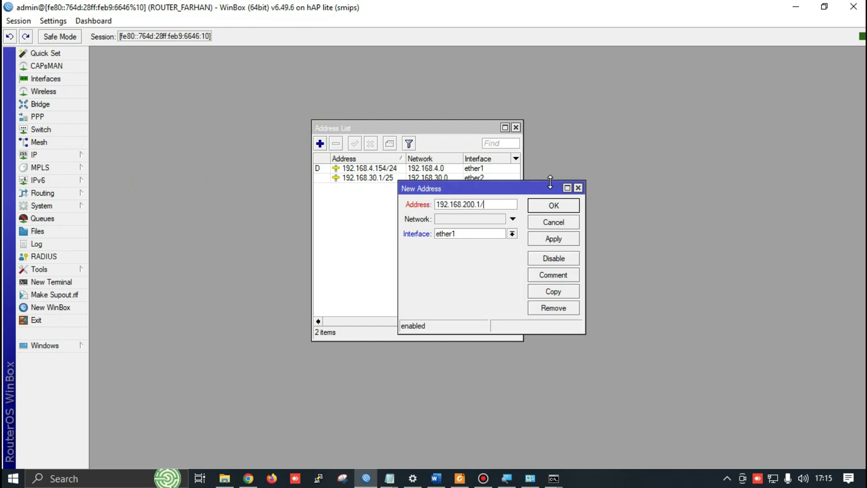
{"action": "type", "text": "24"}
{"action": "key", "text": "alt+Tab"}
{"action": "key", "text": "Tab"}
{"action": "key", "text": "Tab"}
{"action": "key", "text": "Tab"}
{"action": "key", "text": "Tab"}
{"action": "key", "text": "Tab"}
{"action": "key", "text": "Tab"}
{"action": "key", "text": "Tab"}
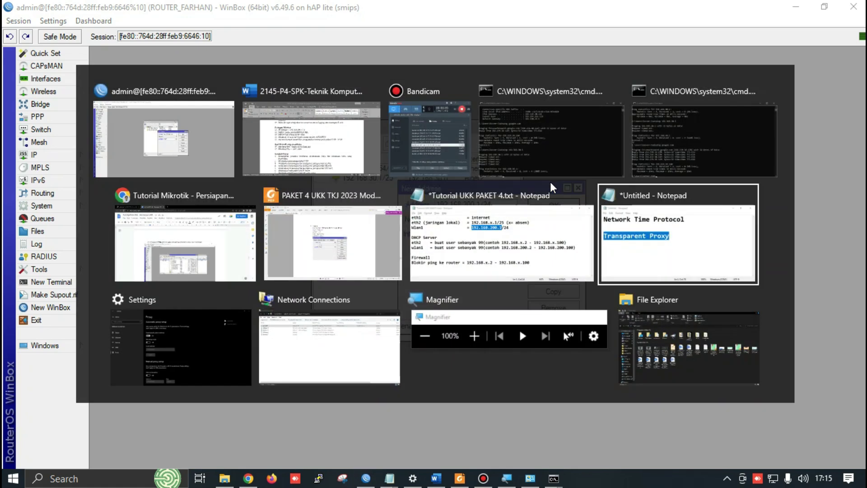
{"action": "left_click", "coordinate": [550, 181]}
{"action": "key", "text": "alt+Tab"}
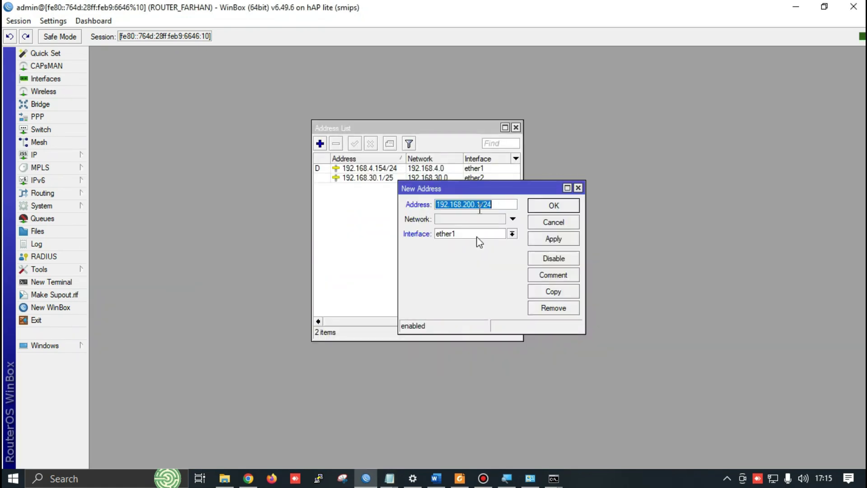
Assign the new address to wlan1, save it, and close the Address List
{"action": "left_click", "coordinate": [472, 235]}
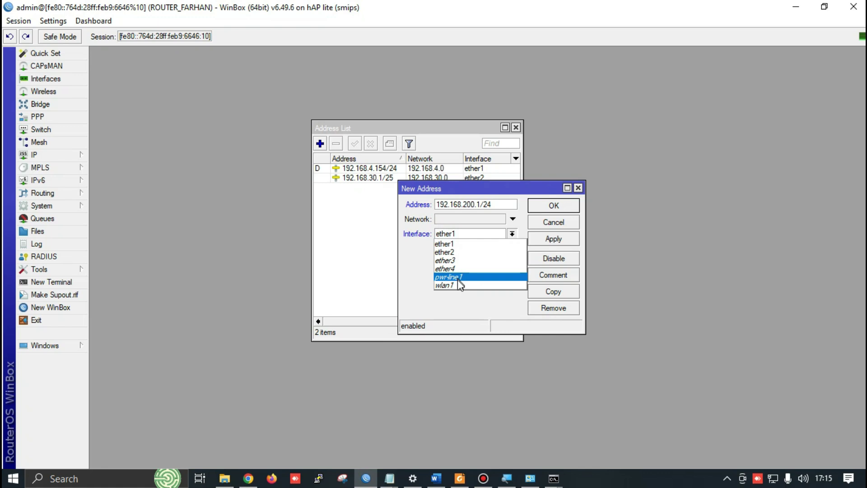
{"action": "left_click", "coordinate": [457, 284]}
{"action": "left_click", "coordinate": [549, 237]}
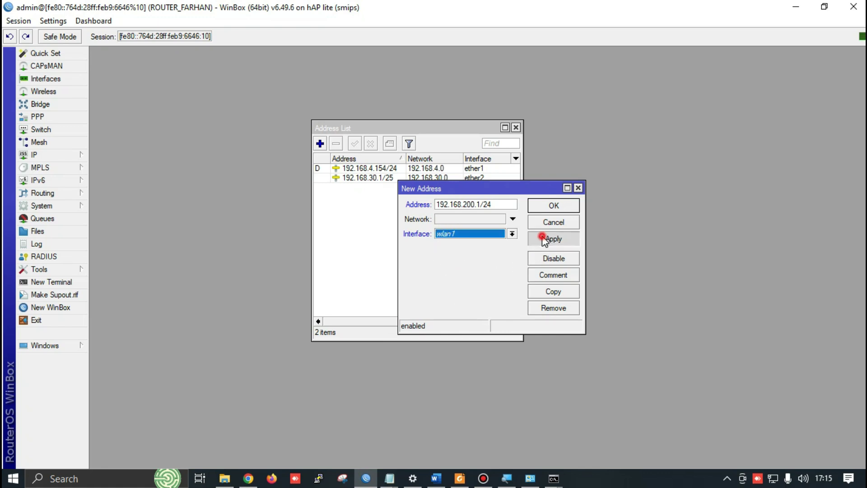
{"action": "left_click", "coordinate": [554, 205]}
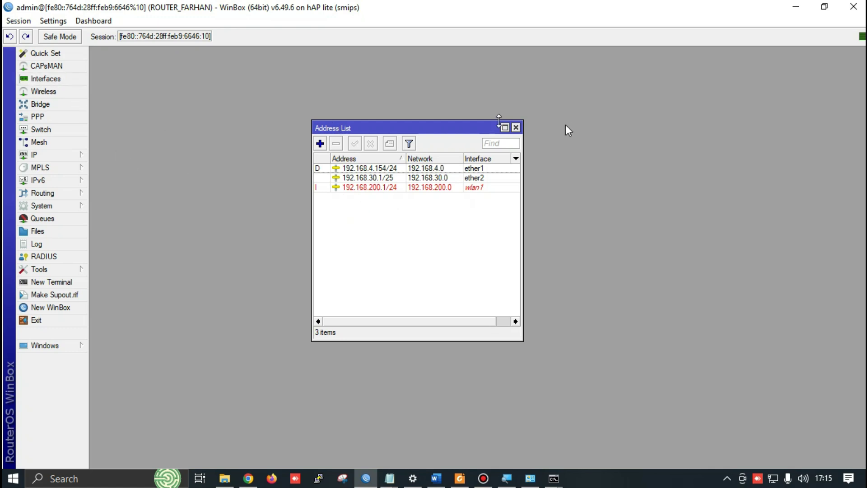
{"action": "left_click", "coordinate": [515, 127]}
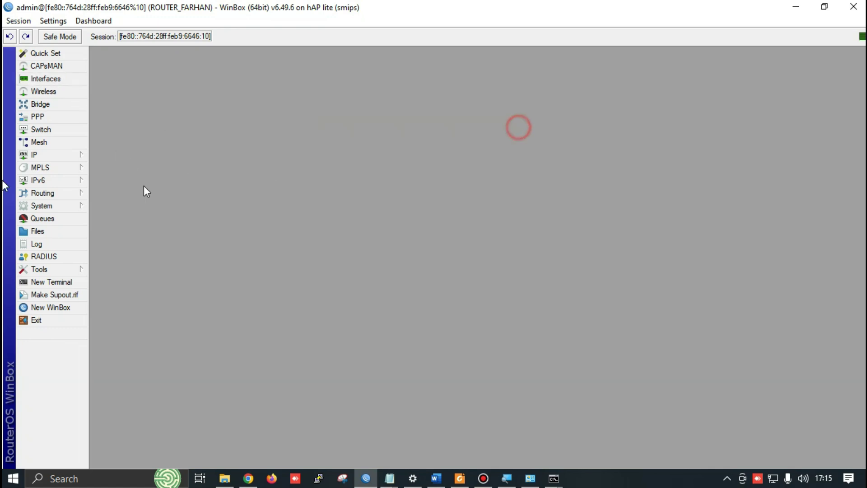
Enable wlan1 in the Wireless interface list and look over its wireless settings
{"action": "left_click", "coordinate": [54, 90]}
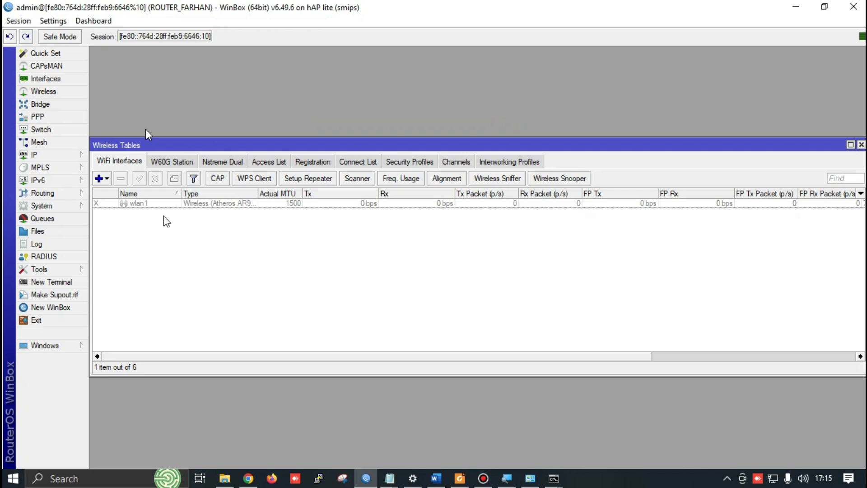
{"action": "left_click", "coordinate": [135, 204]}
{"action": "left_click", "coordinate": [139, 178]}
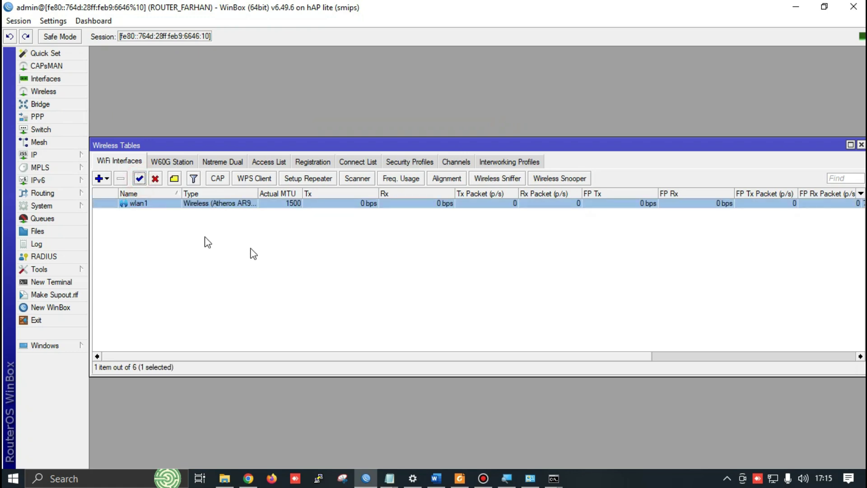
{"action": "double_click", "coordinate": [222, 204]}
{"action": "key", "text": "alt+Tab"}
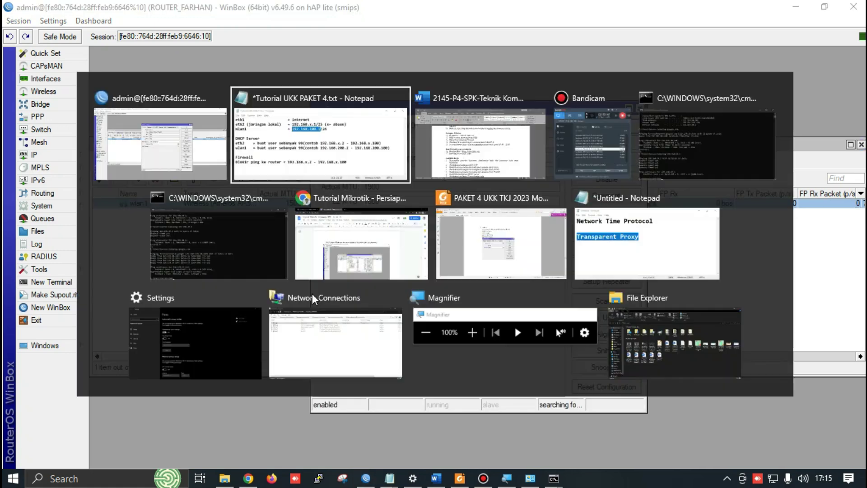
{"action": "key", "text": "alt+Tab"}
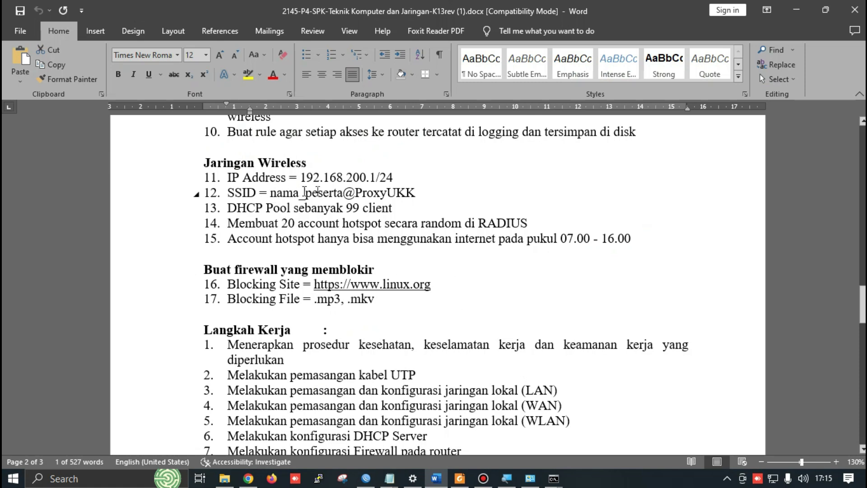
{"action": "key", "text": "alt+Tab"}
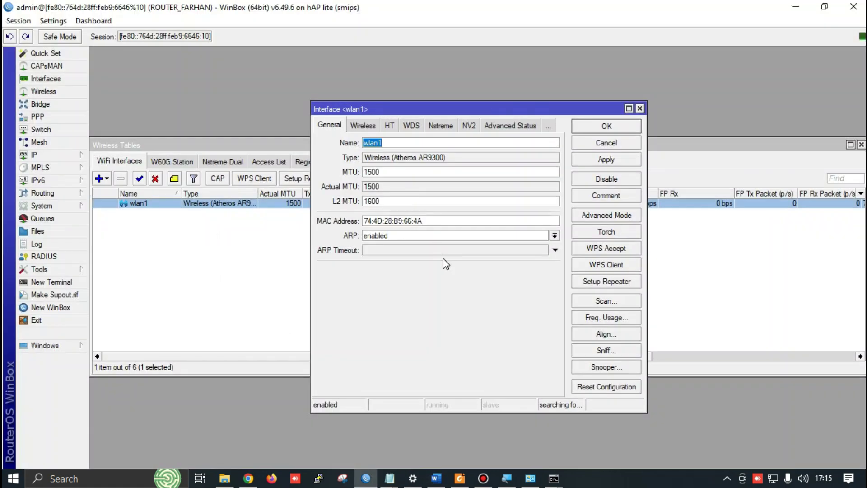
{"action": "left_click", "coordinate": [366, 126]}
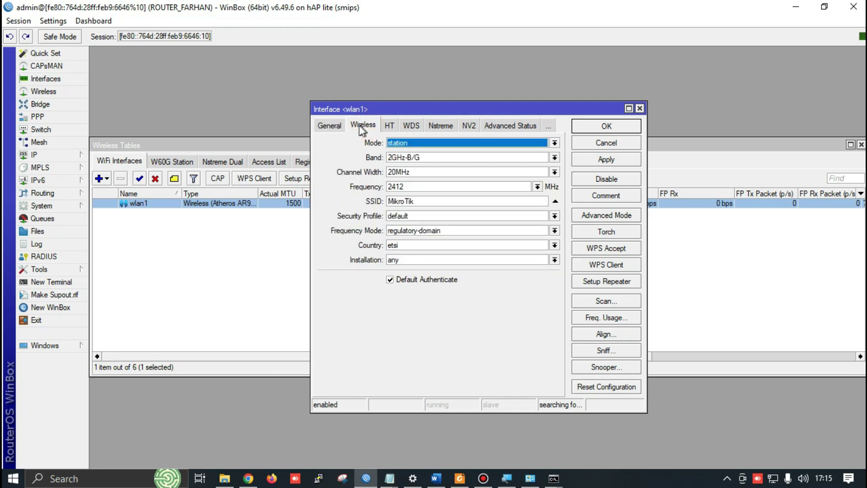
{"action": "left_click", "coordinate": [639, 108]}
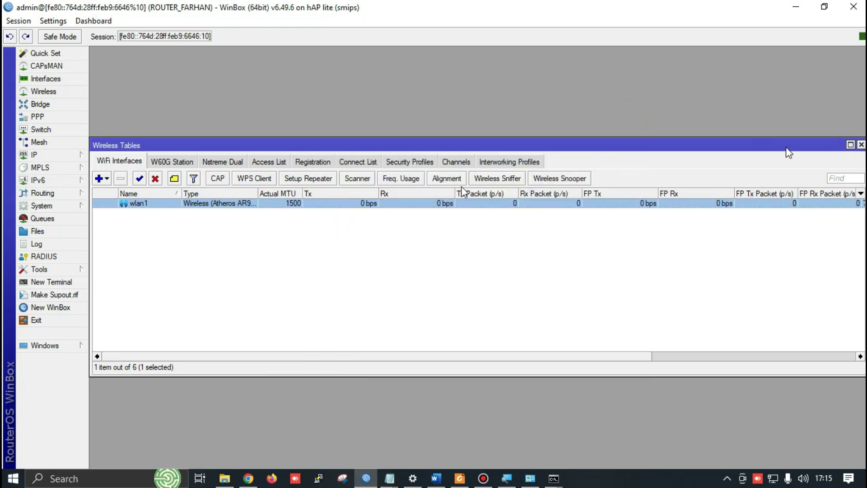
{"action": "left_click", "coordinate": [862, 145]}
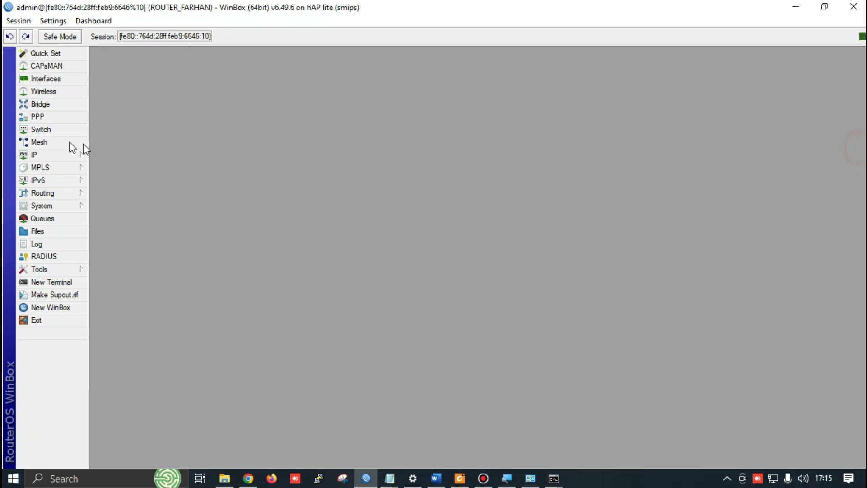
{"action": "left_click", "coordinate": [53, 91]}
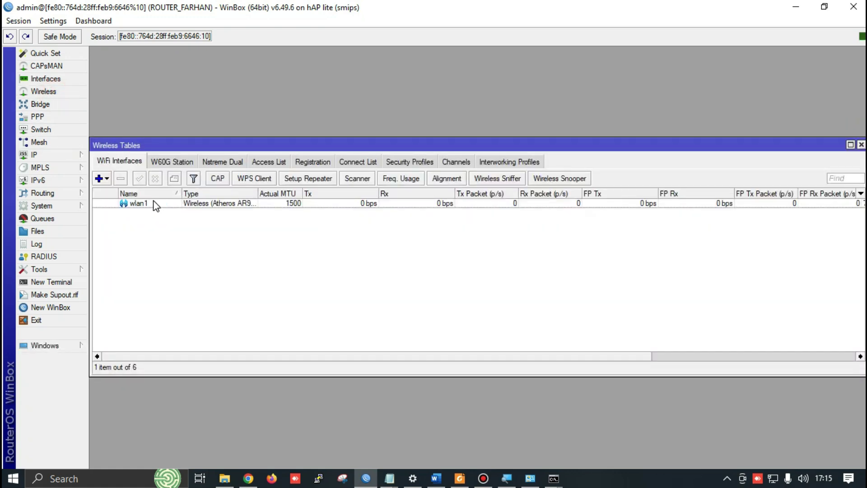
{"action": "double_click", "coordinate": [145, 203]}
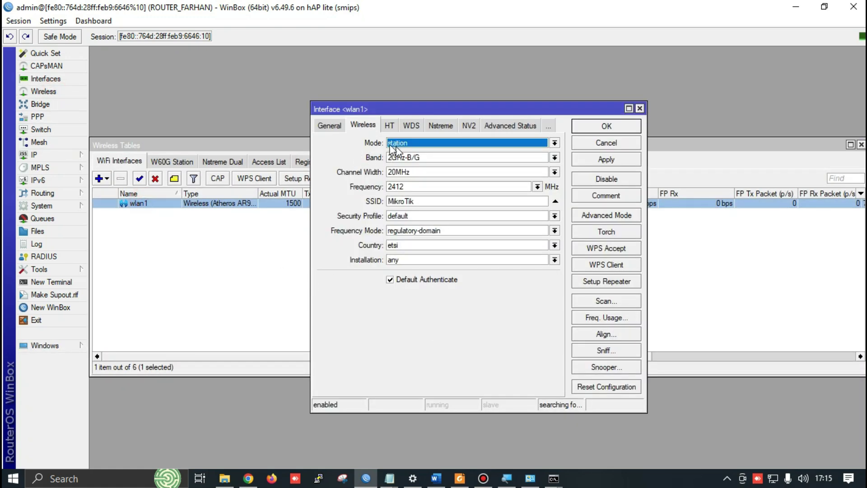
{"action": "left_click", "coordinate": [412, 145]}
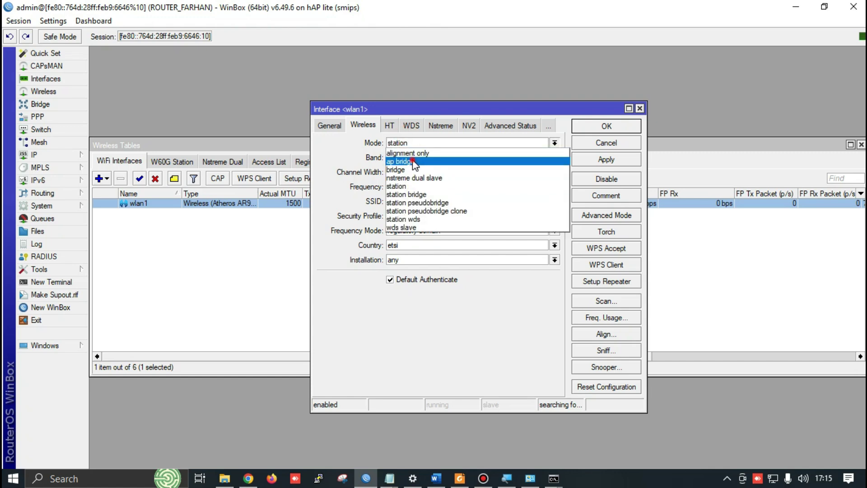
{"action": "left_click", "coordinate": [399, 161]}
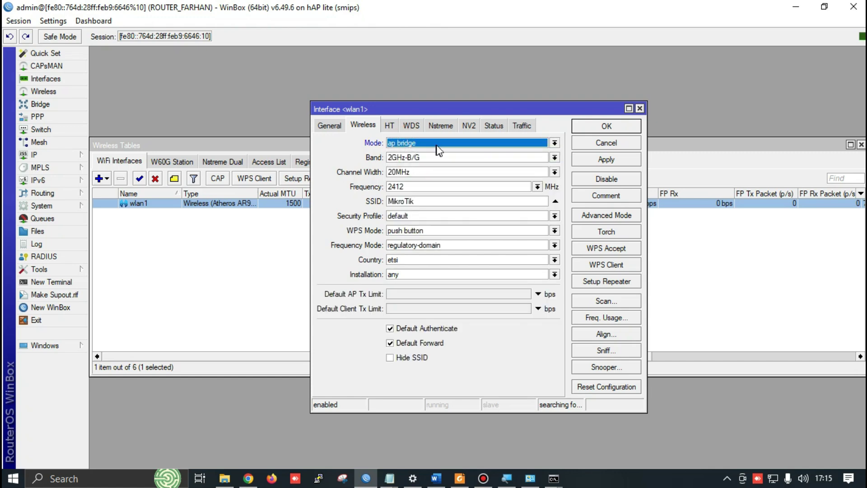
{"action": "double_click", "coordinate": [436, 201]}
{"action": "type", "text": "f"}
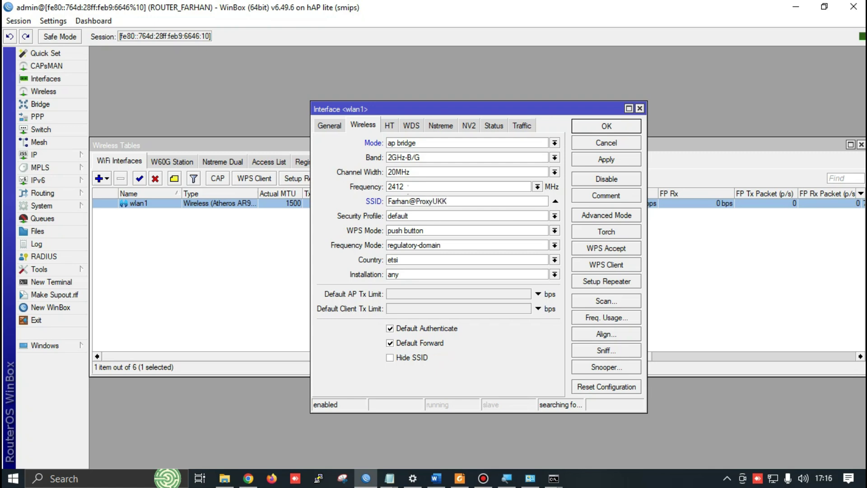
{"action": "left_click", "coordinate": [606, 161]}
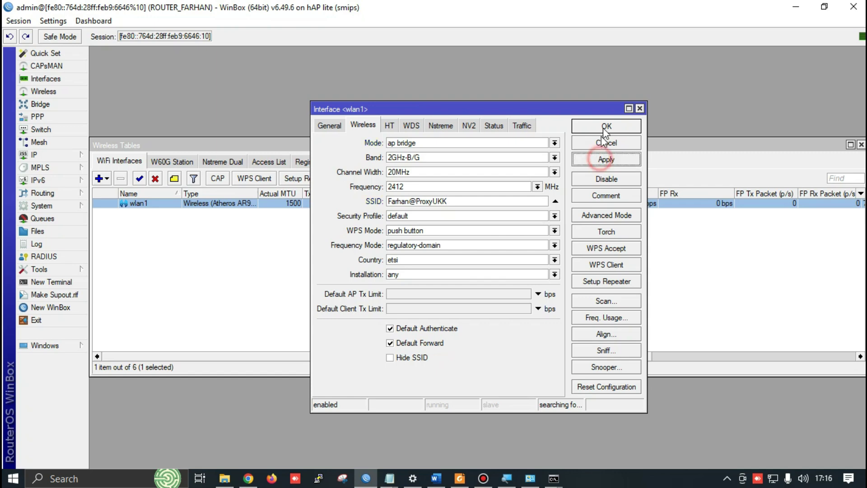
{"action": "left_click", "coordinate": [605, 127]}
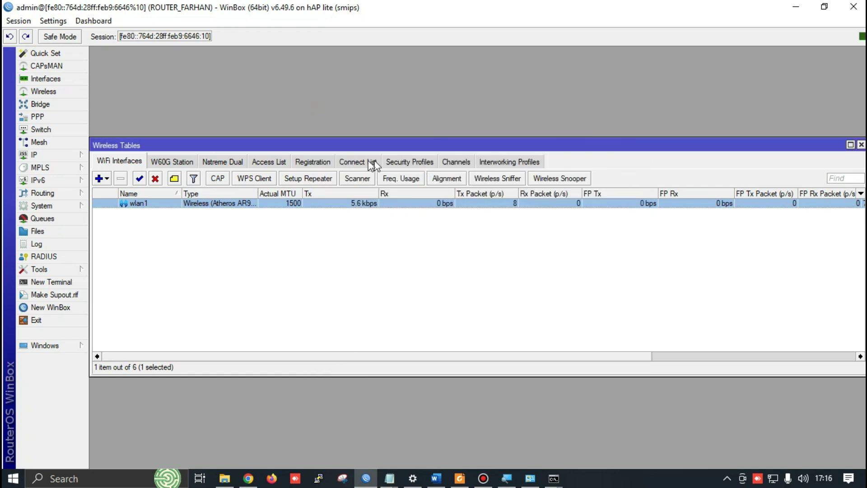
{"action": "left_click", "coordinate": [414, 168]}
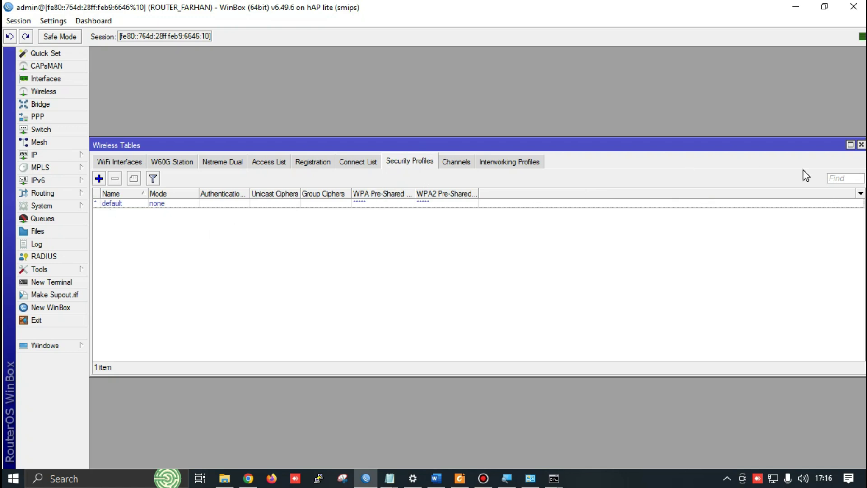
{"action": "left_click", "coordinate": [861, 146]}
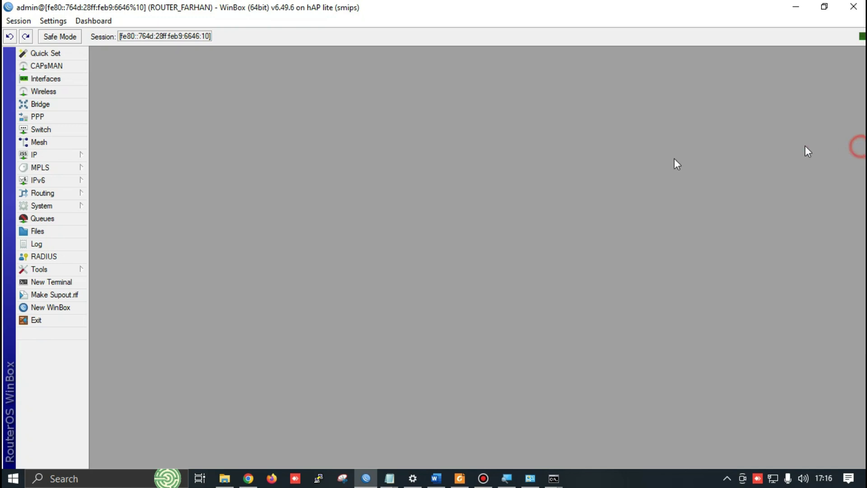
Start DHCP Setup on wlan1, accepting address space 192.168.200.0/24 and gateway 192.168.200.1
{"action": "key", "text": "alt+Tab"}
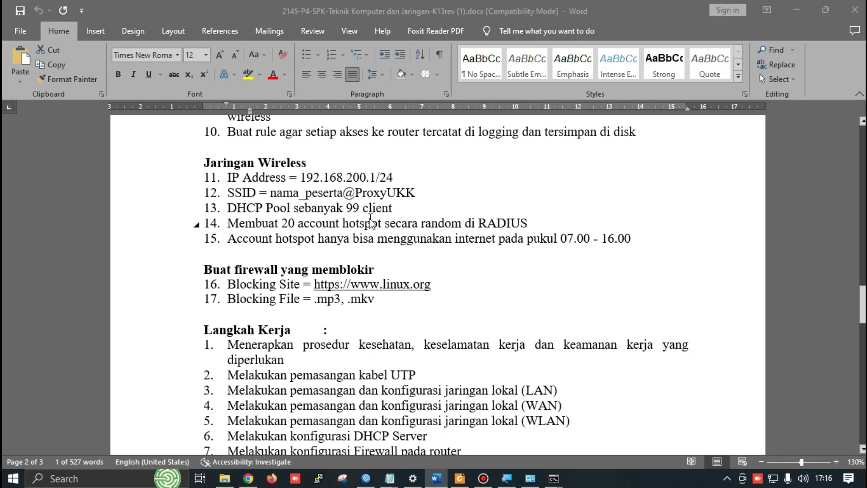
{"action": "key", "text": "alt+Tab"}
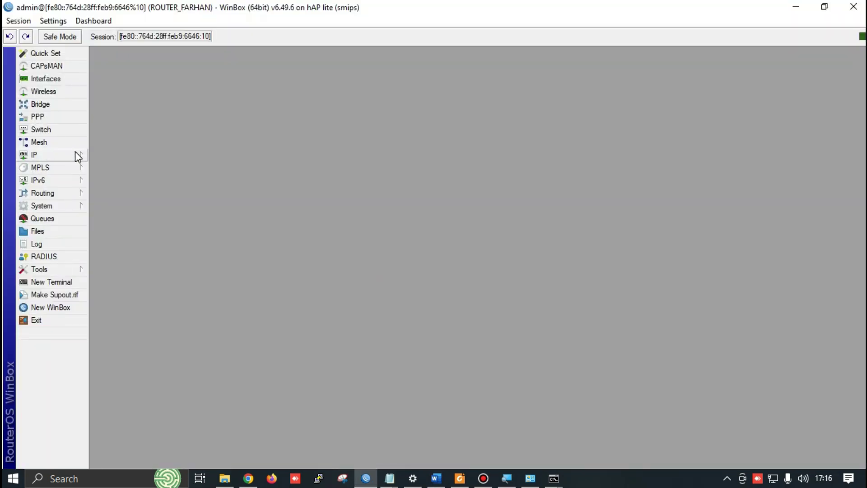
{"action": "left_click", "coordinate": [80, 157]}
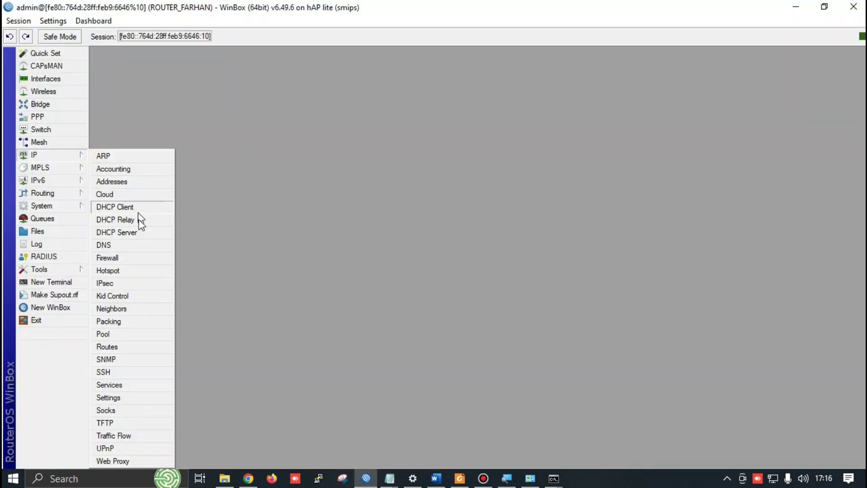
{"action": "left_click", "coordinate": [117, 232]}
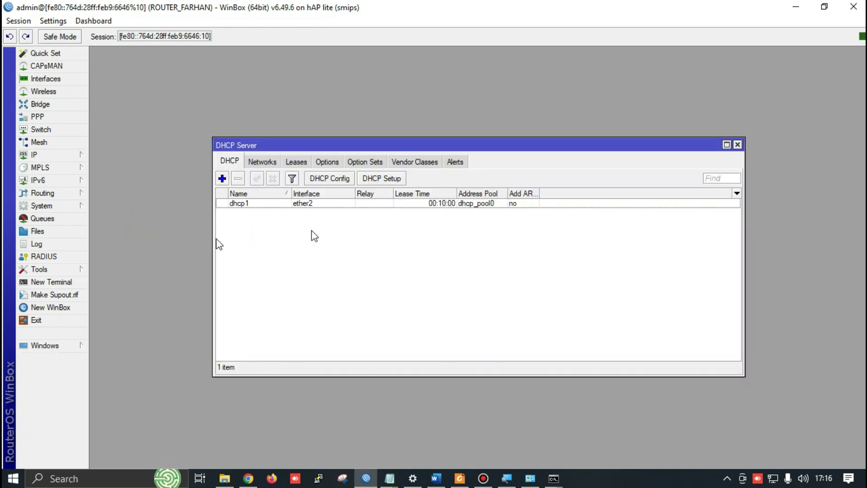
{"action": "left_click", "coordinate": [393, 180]}
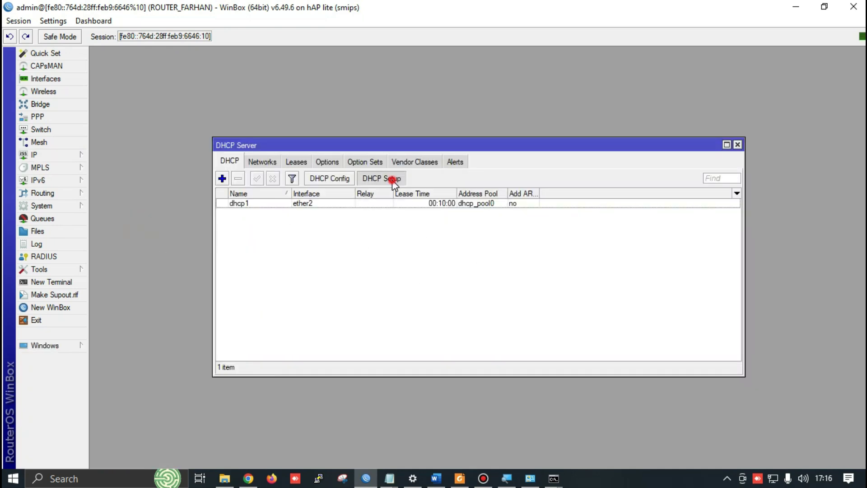
{"action": "left_click", "coordinate": [493, 256]}
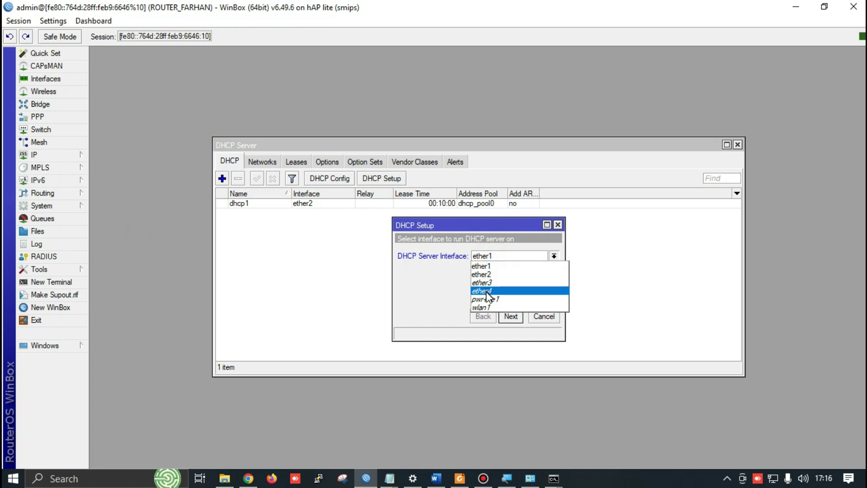
{"action": "left_click", "coordinate": [482, 307]}
{"action": "left_click", "coordinate": [512, 317]}
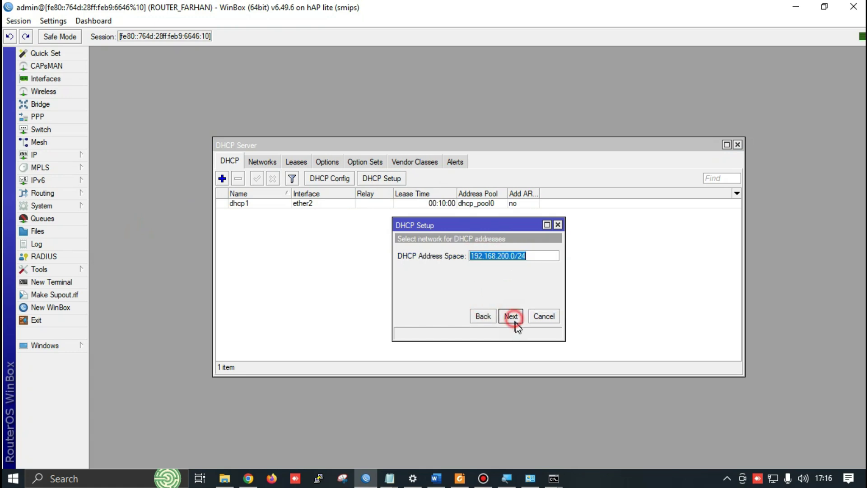
{"action": "left_click", "coordinate": [510, 315]}
{"action": "left_click", "coordinate": [507, 316]}
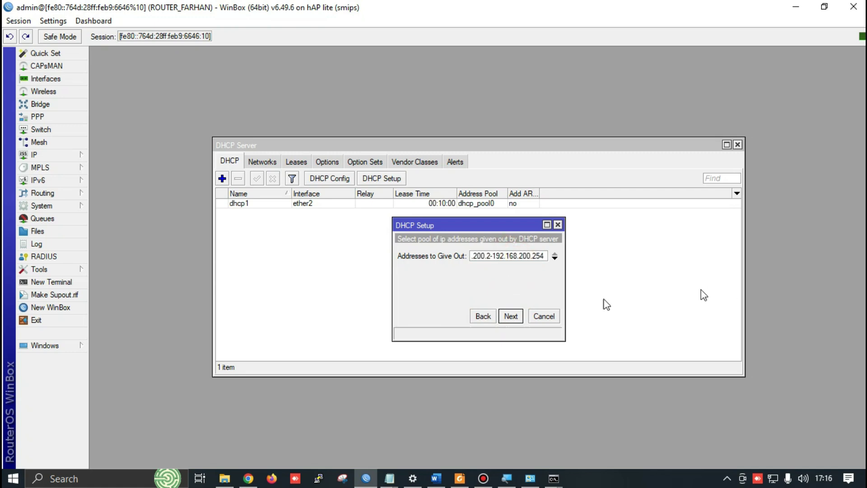
Set the pool to 192.168.200.2–192.168.200.101, keep DNS and 00:10:00 lease, and finish
{"action": "key", "text": "alt+Tab"}
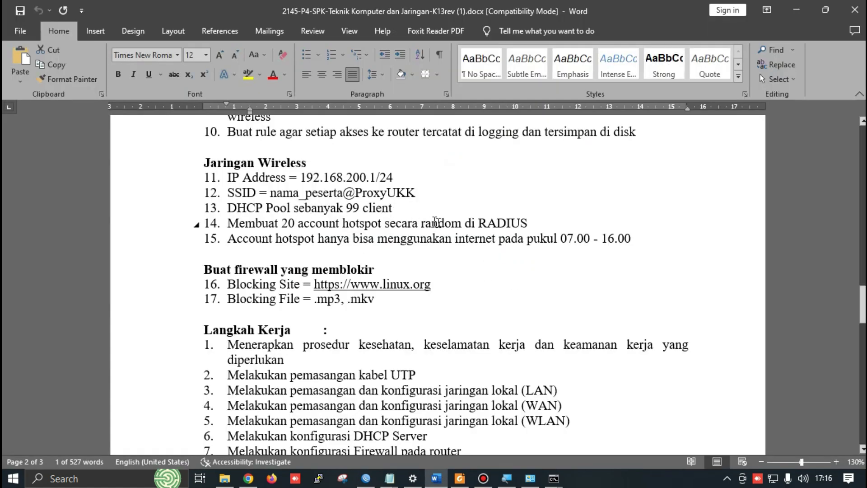
{"action": "key", "text": "alt+Tab"}
{"action": "left_click", "coordinate": [503, 257]}
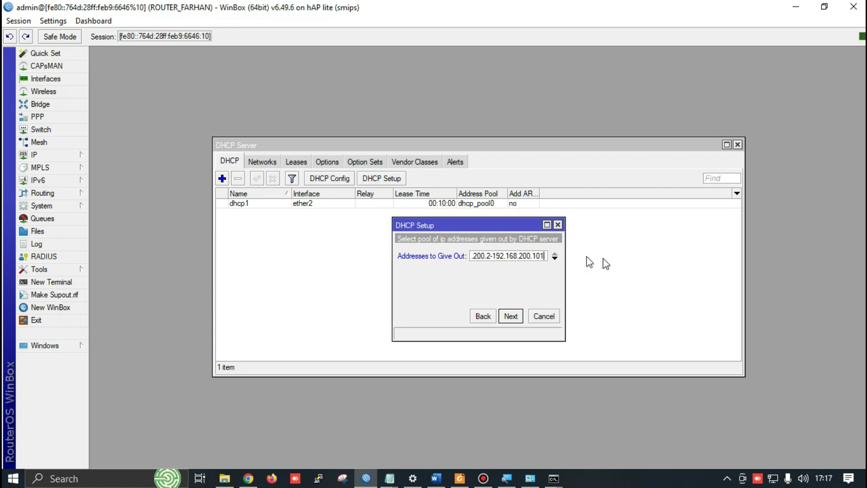
{"action": "left_click", "coordinate": [511, 316]}
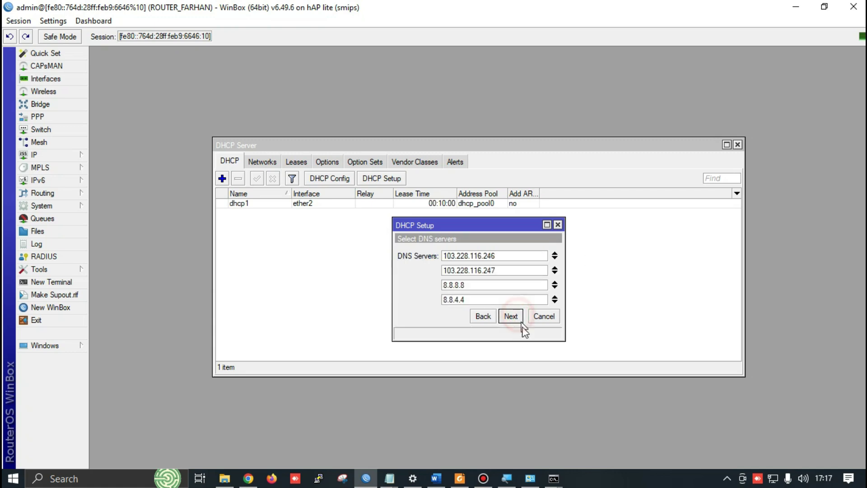
{"action": "left_click", "coordinate": [511, 317]}
{"action": "left_click", "coordinate": [517, 317]}
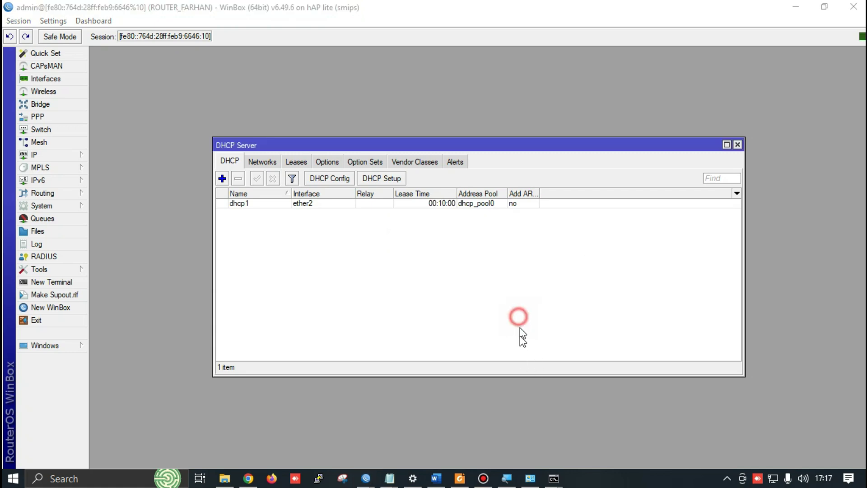
{"action": "left_click", "coordinate": [481, 255]}
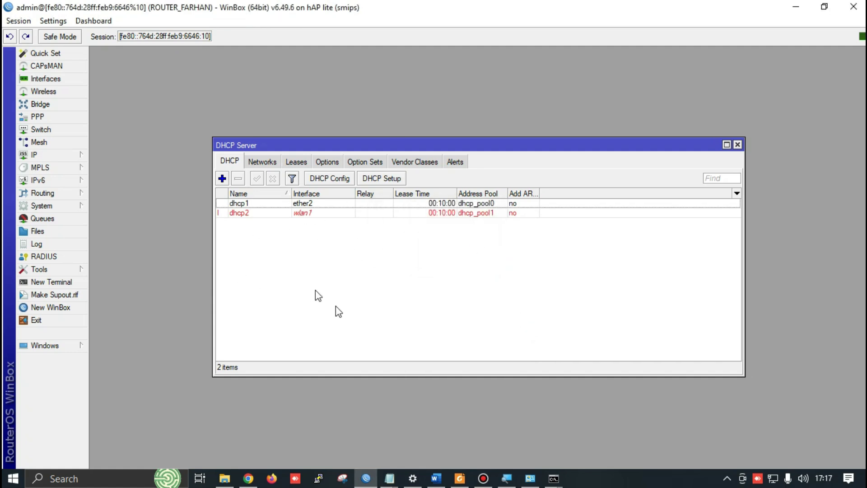
Show the IP address list beside the new dhcp2 server and bring up the Chrome tutorial
{"action": "key", "text": "alt+Tab"}
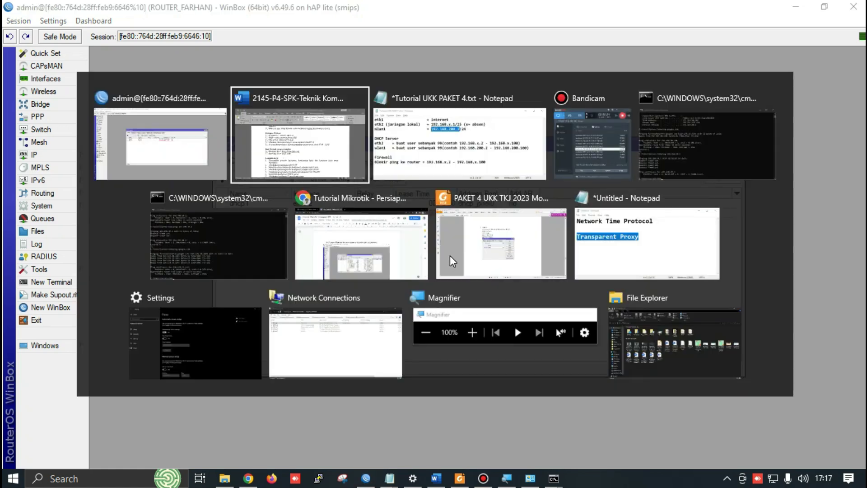
{"action": "key", "text": "alt+Tab"}
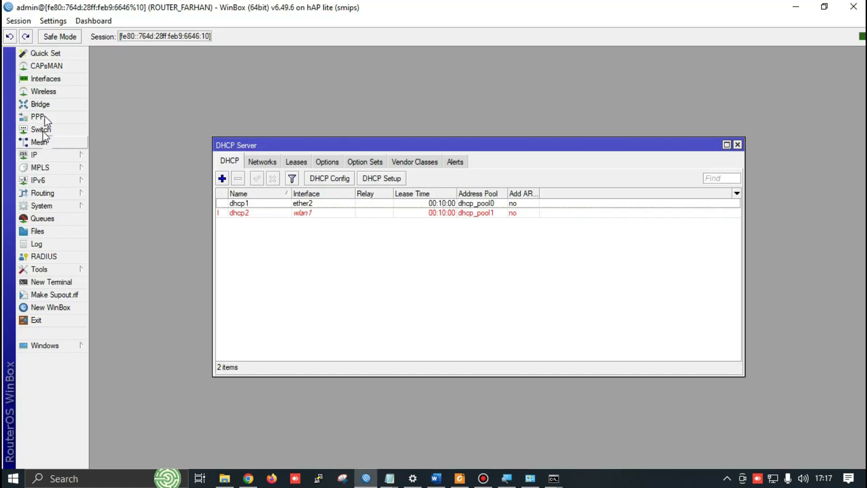
{"action": "left_click", "coordinate": [58, 156]}
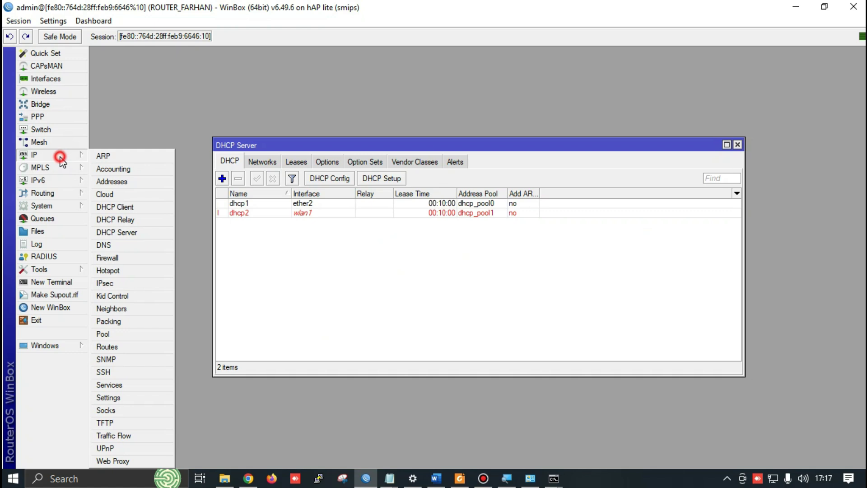
{"action": "left_click", "coordinate": [113, 182]}
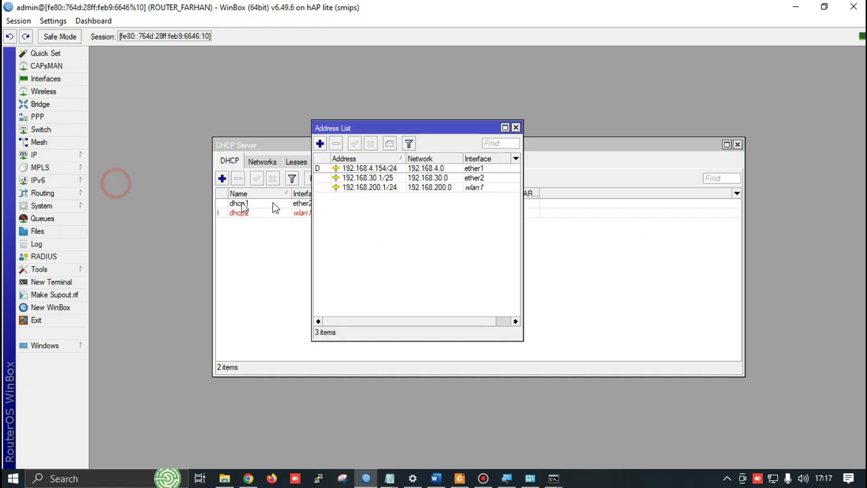
{"action": "left_click_drag", "start_coordinate": [399, 130], "coordinate": [500, 229]}
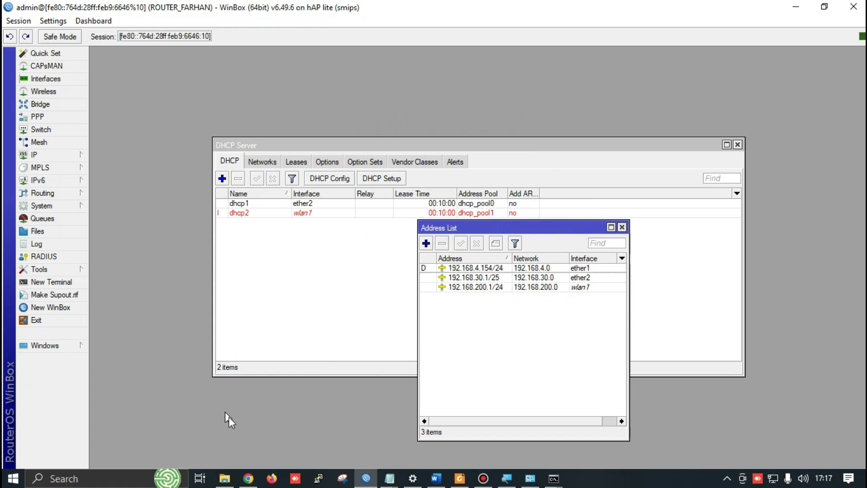
{"action": "left_click", "coordinate": [248, 479]}
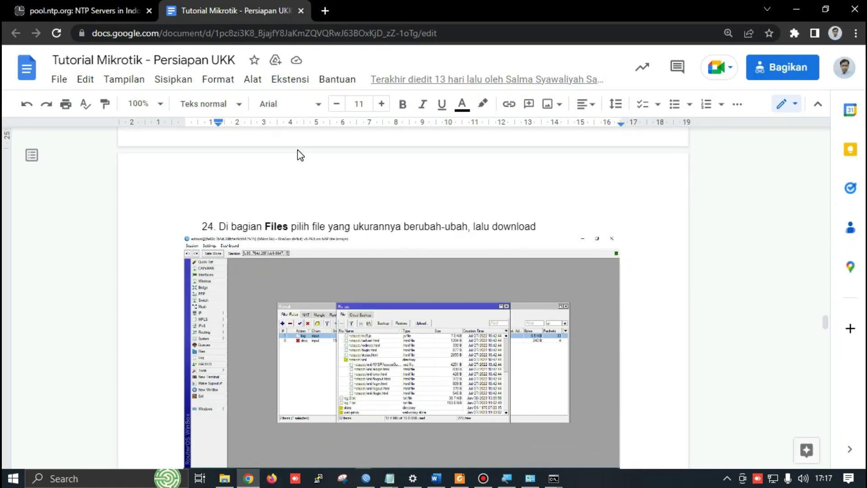
Close the tutorial tab, image-search 'mikrotik RB941' and preview the Shopee hAP Lite picture
{"action": "left_click", "coordinate": [325, 10]}
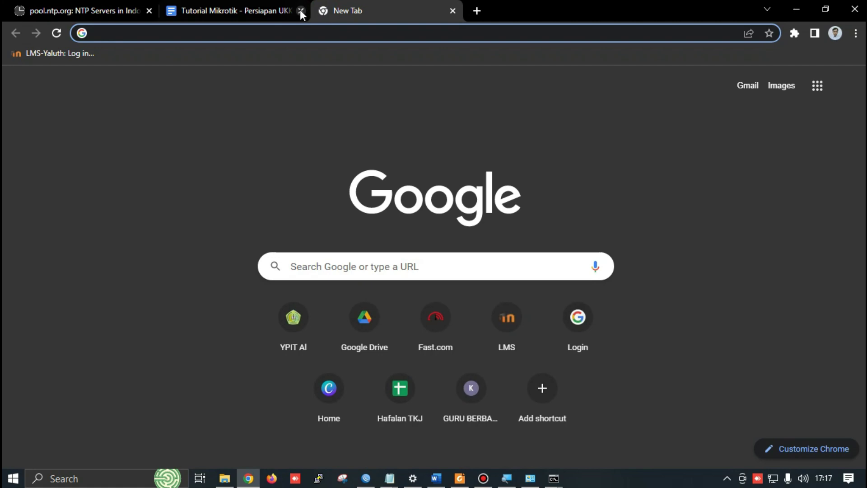
{"action": "left_click", "coordinate": [301, 11]}
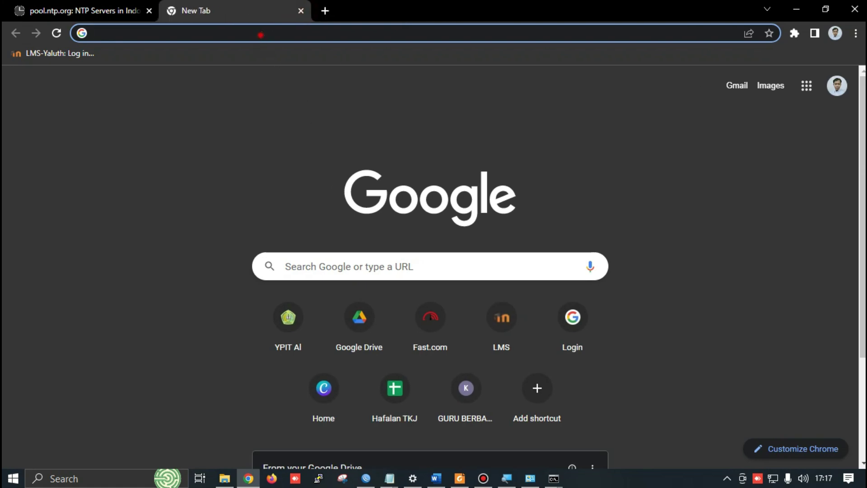
{"action": "left_click", "coordinate": [261, 34]}
{"action": "type", "text": "mikrotik"}
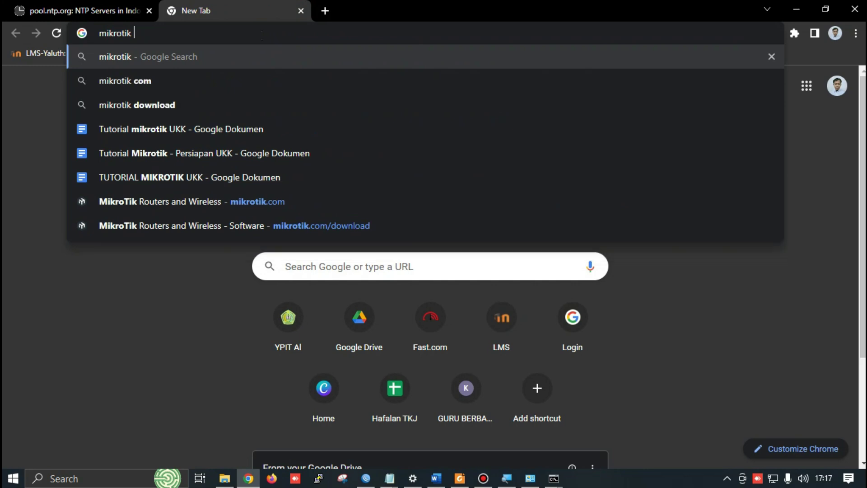
{"action": "type", "text": " RB9"}
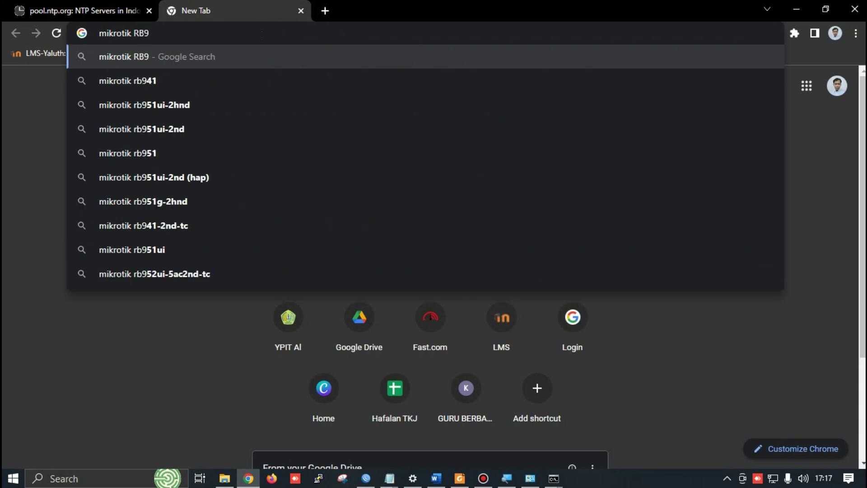
{"action": "type", "text": "41"}
{"action": "key", "text": "Return"}
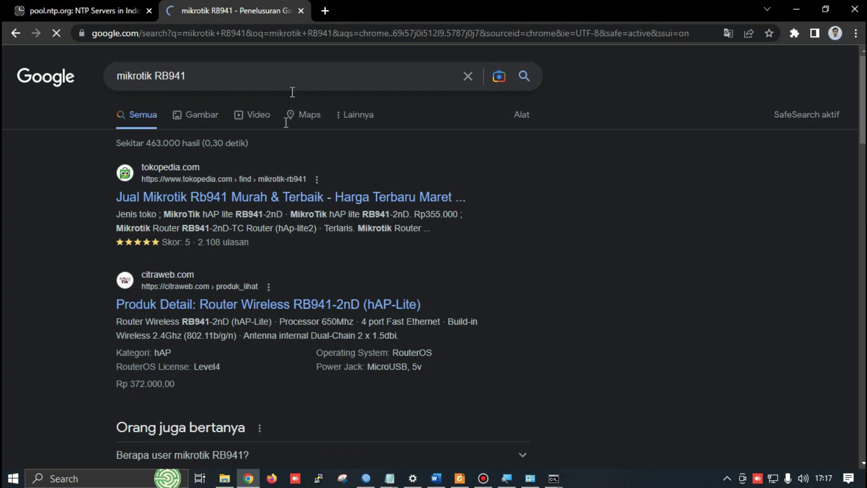
{"action": "left_click", "coordinate": [210, 115]}
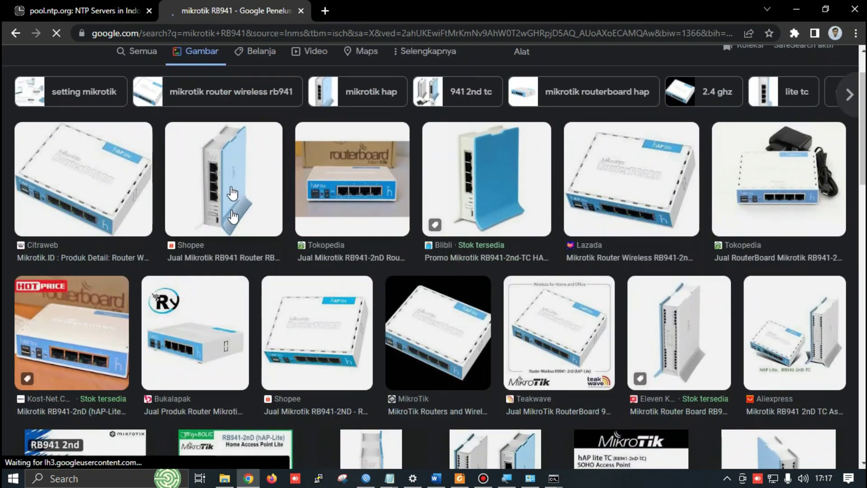
{"action": "scroll", "coordinate": [230, 189], "scroll_direction": "down", "scroll_amount": 1}
{"action": "left_click", "coordinate": [241, 168]}
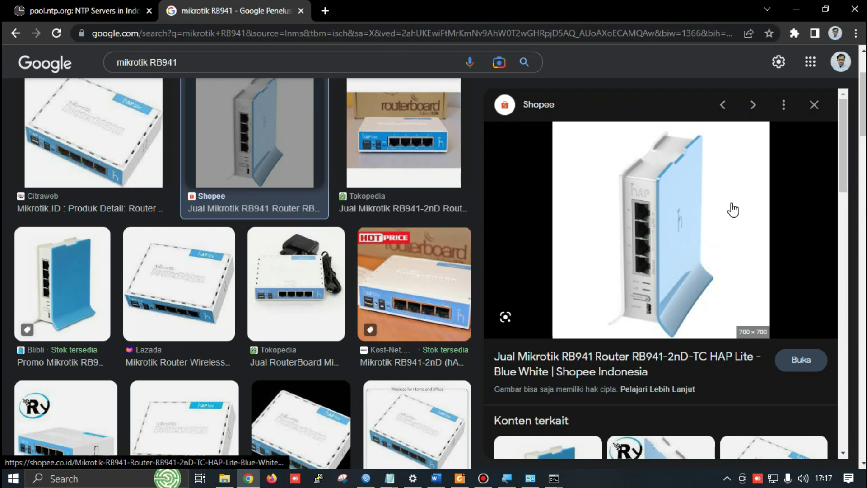
Compare the router image with the Word exam sheet, scrolling to the firewall blocking section
{"action": "key", "text": "alt+Tab"}
{"action": "scroll", "coordinate": [533, 292], "scroll_direction": "up", "scroll_amount": 15}
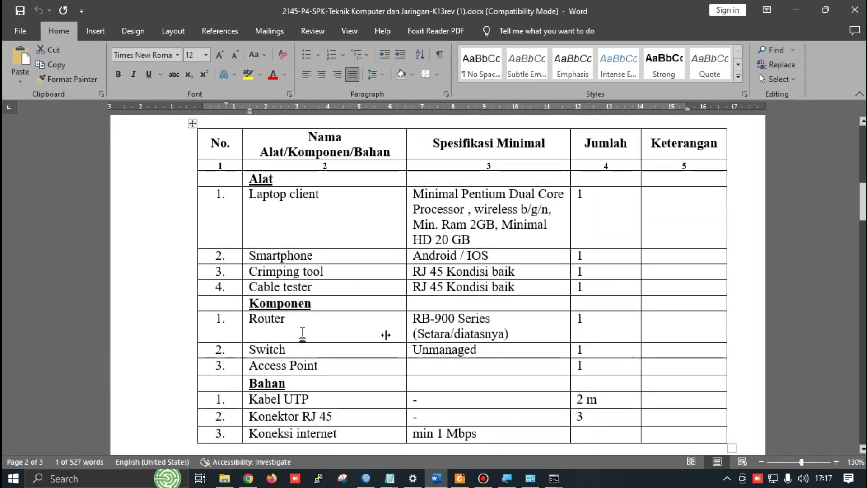
{"action": "key", "text": "alt+Tab"}
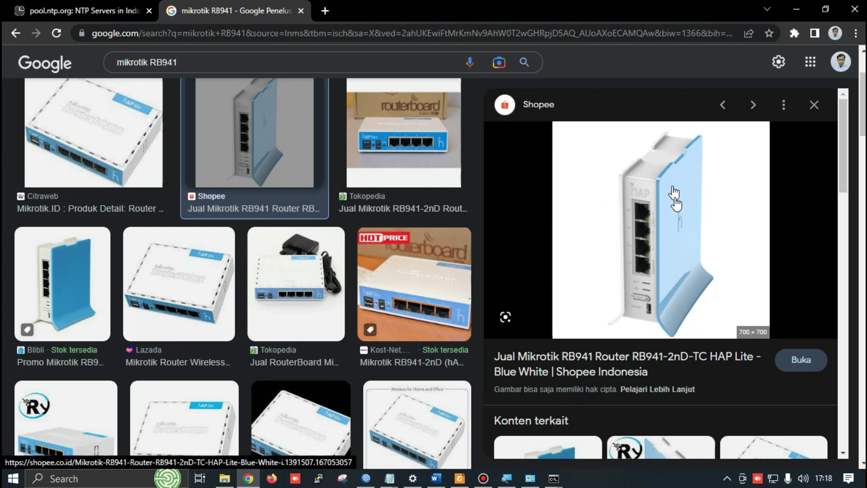
{"action": "key", "text": "alt+Tab"}
{"action": "scroll", "coordinate": [613, 185], "scroll_direction": "down", "scroll_amount": 15}
{"action": "scroll", "coordinate": [254, 226], "scroll_direction": "down", "scroll_amount": 5}
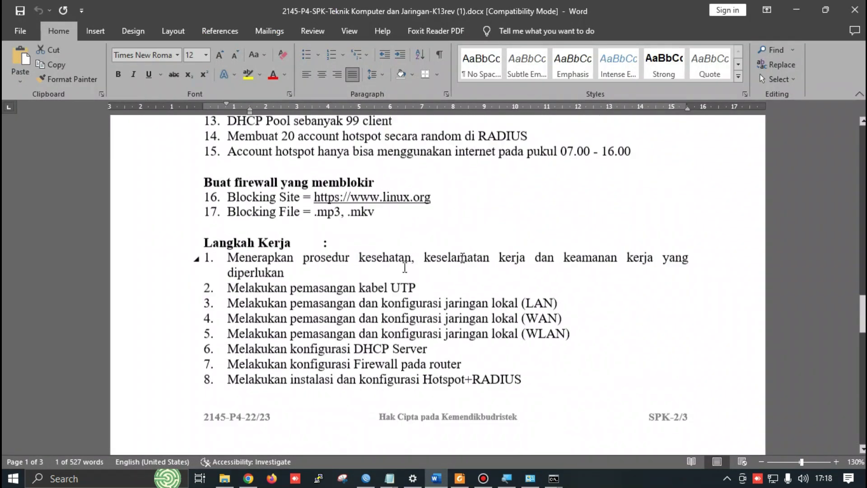
{"action": "scroll", "coordinate": [254, 226], "scroll_direction": "up", "scroll_amount": 2}
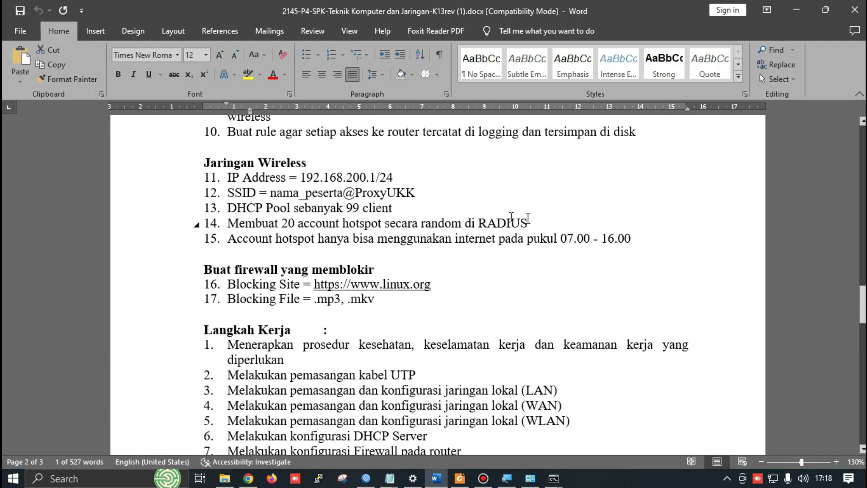
{"action": "double_click", "coordinate": [481, 223]}
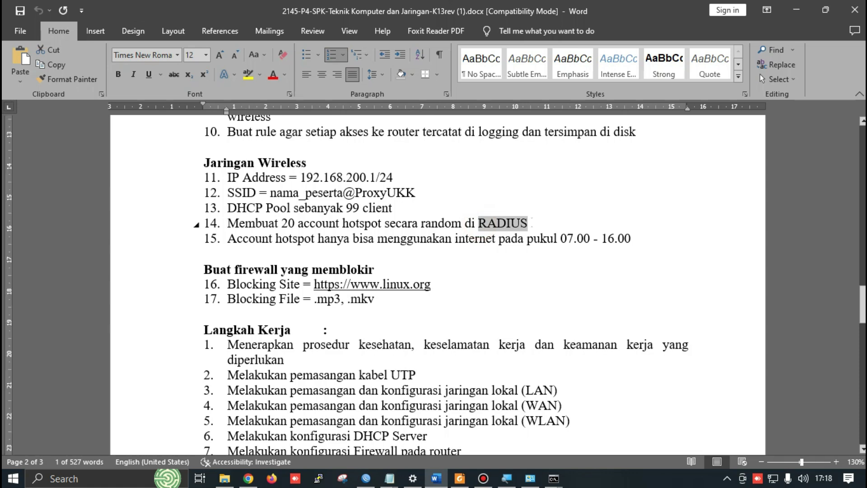
{"action": "key", "text": "shift+F10"}
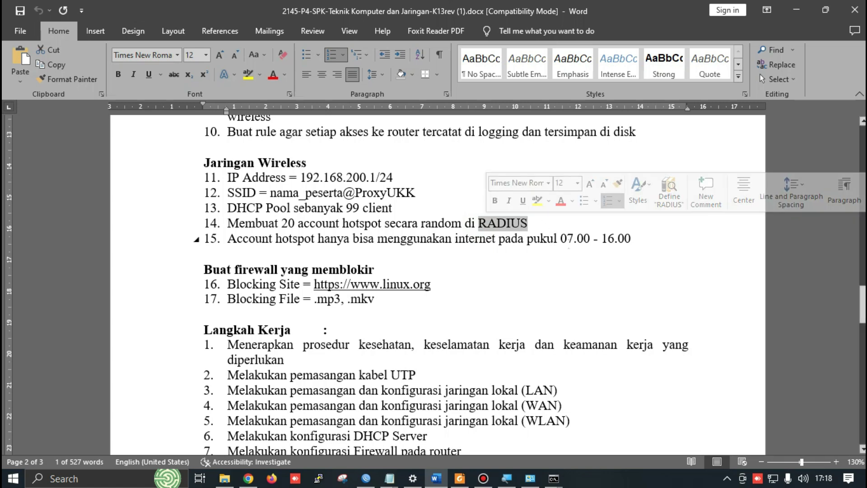
{"action": "left_click", "coordinate": [501, 222]}
{"action": "double_click", "coordinate": [497, 221]}
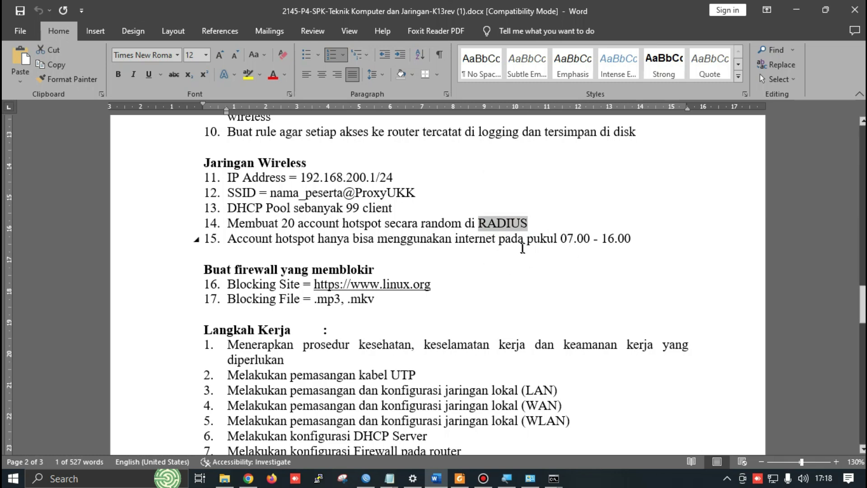
{"action": "left_click", "coordinate": [535, 269]}
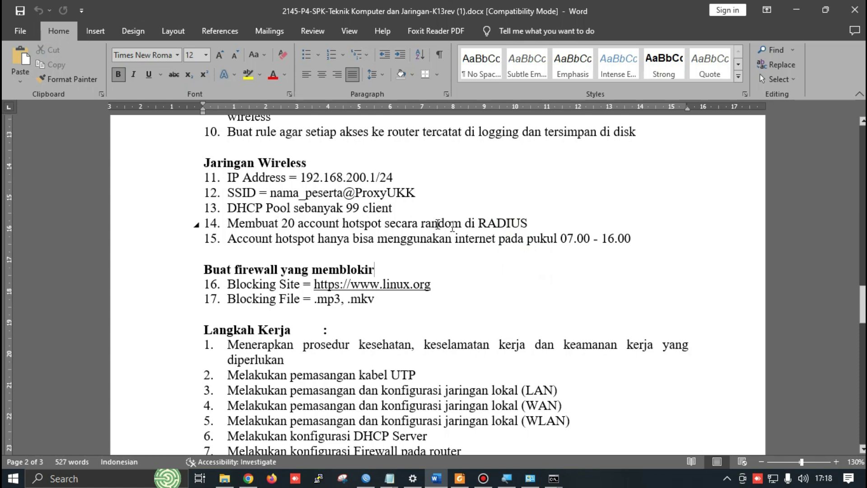
{"action": "key", "text": "alt+Tab"}
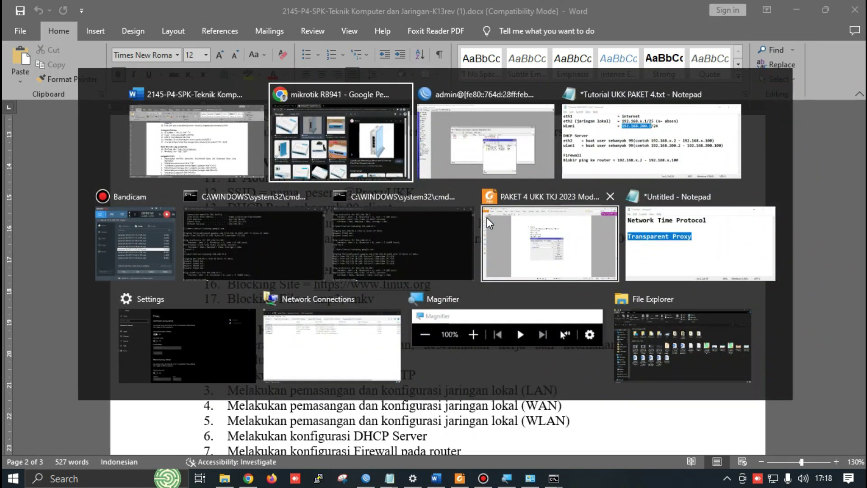
Restart the Bandicam recording as a new file, then return to WinBox and close the address list
{"action": "key", "text": "Down"}
{"action": "key", "text": "Left"}
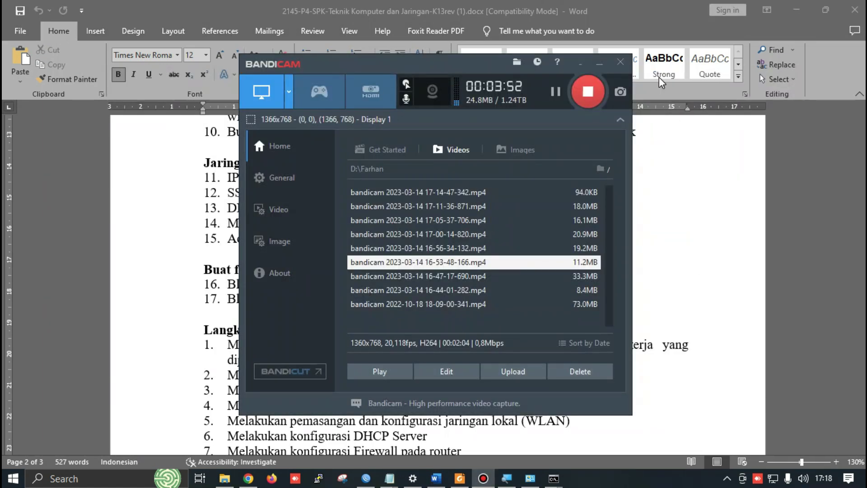
{"action": "left_click", "coordinate": [588, 92]}
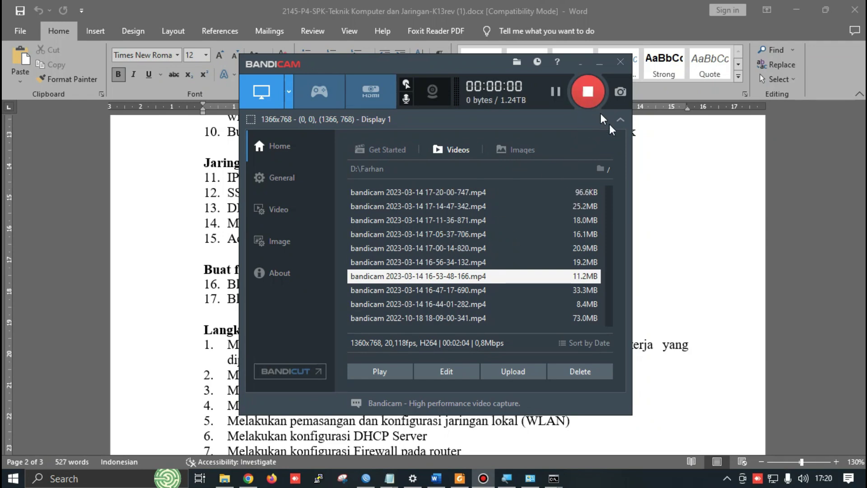
{"action": "left_click", "coordinate": [690, 173]}
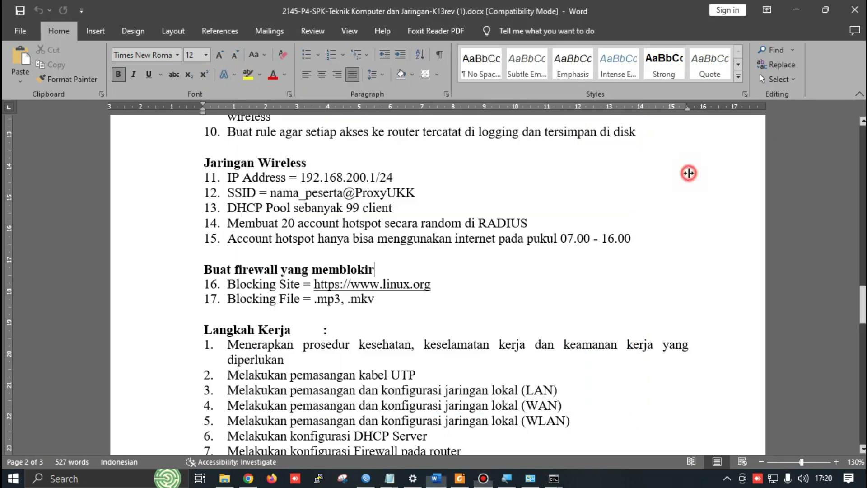
{"action": "key", "text": "alt+Tab"}
{"action": "key", "text": "alt+Tab"}
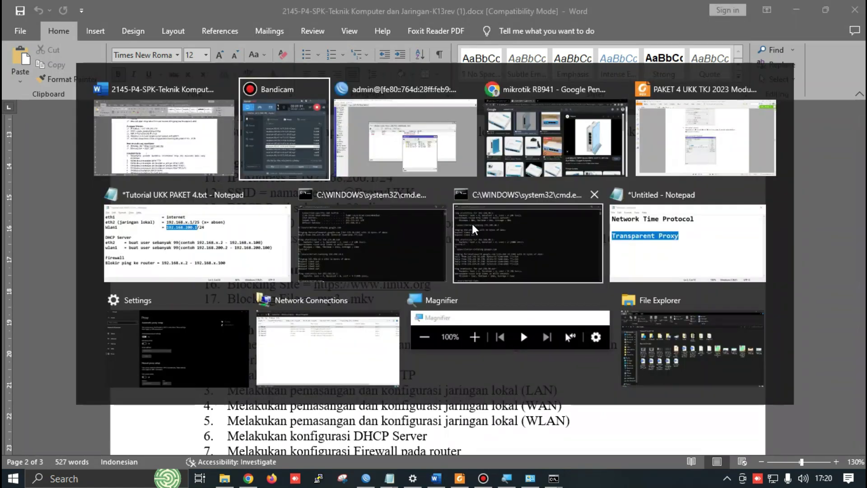
{"action": "left_click", "coordinate": [623, 228]}
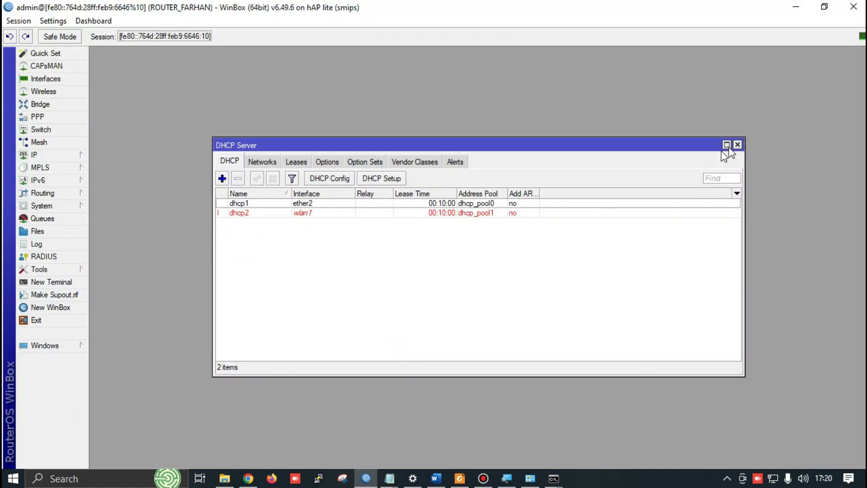
Close the DHCP Server window and start Hotspot Setup with wlan1 as the interface
{"action": "left_click", "coordinate": [738, 145]}
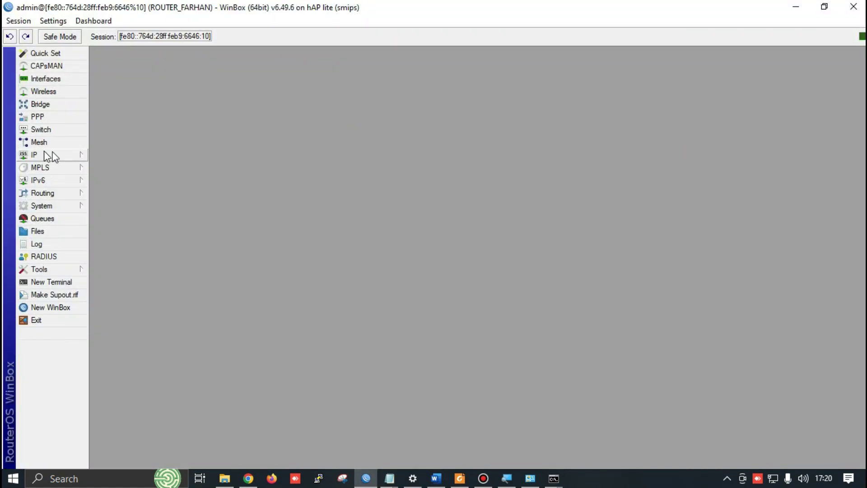
{"action": "left_click", "coordinate": [72, 155]}
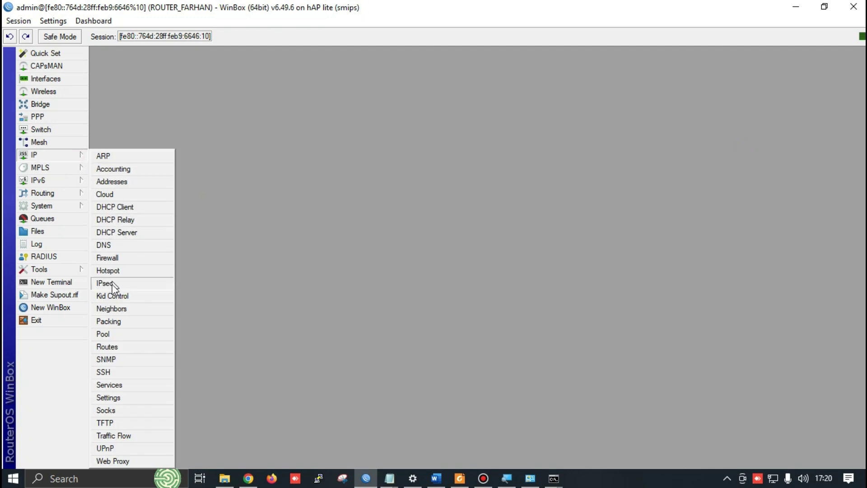
{"action": "left_click", "coordinate": [107, 271]}
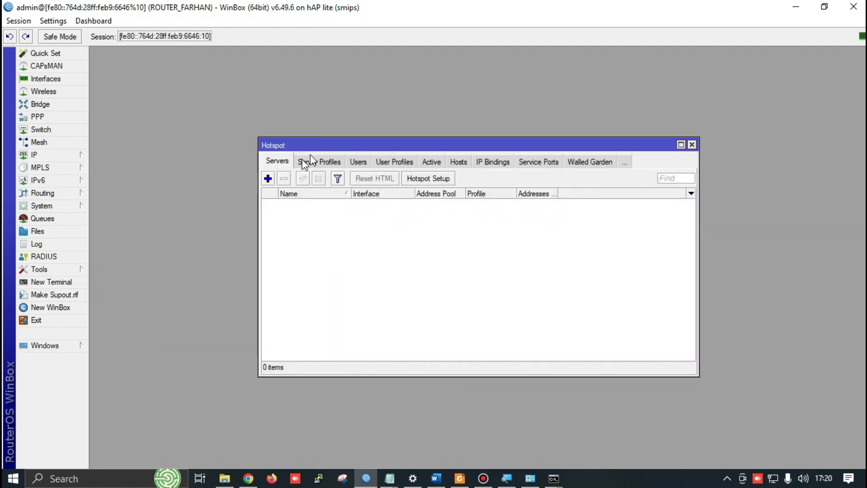
{"action": "left_click", "coordinate": [429, 179]}
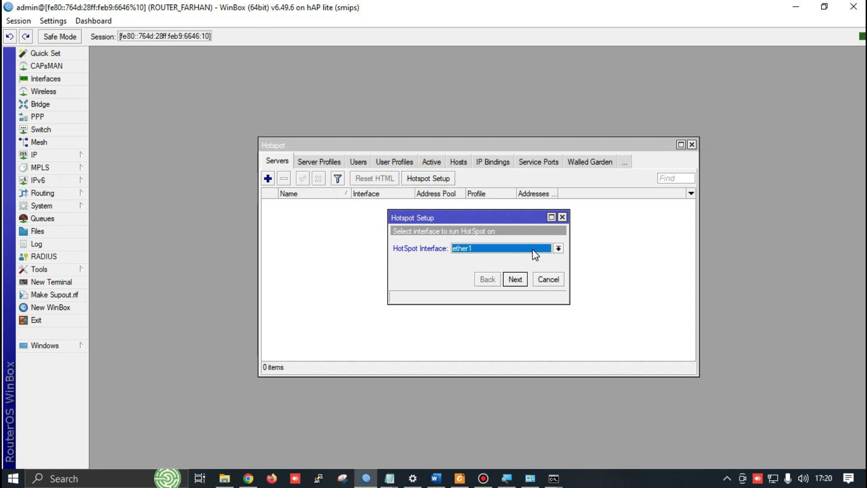
{"action": "left_click", "coordinate": [513, 248]}
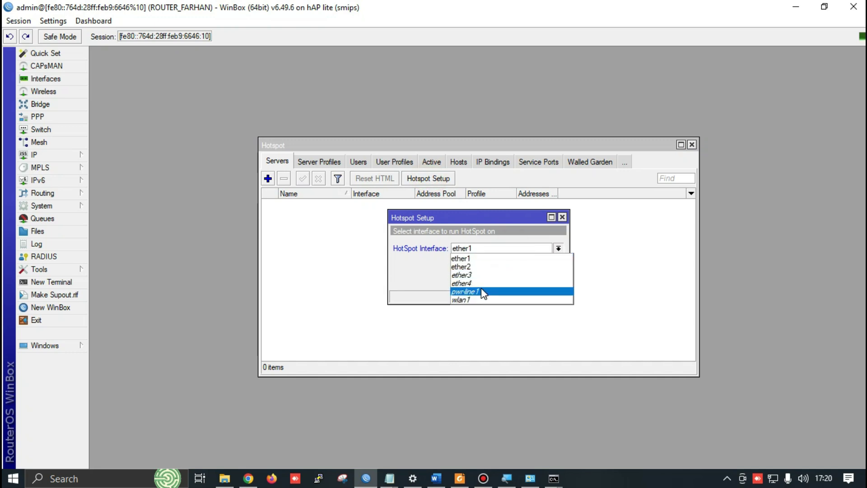
{"action": "left_click", "coordinate": [472, 300]}
Accept the default local address, address pool, certificate, SMTP and DNS servers pages, then bring Word forward
{"action": "left_click", "coordinate": [515, 279]}
{"action": "left_click", "coordinate": [515, 279]}
{"action": "left_click", "coordinate": [517, 280]}
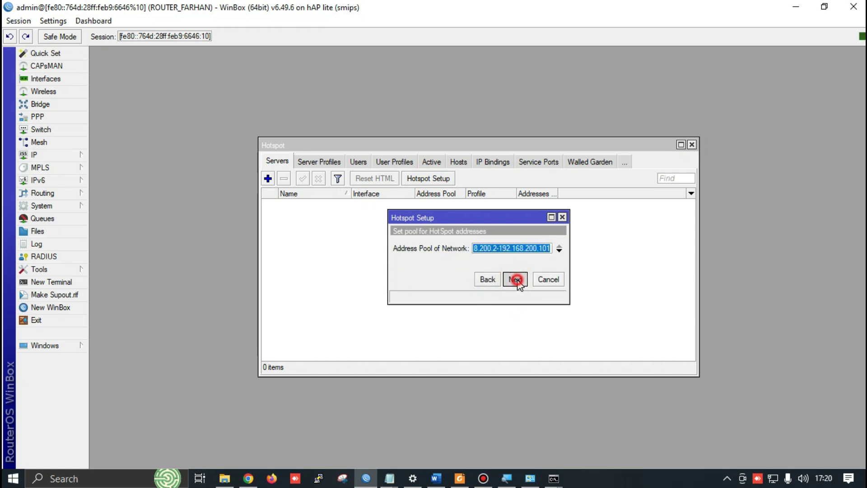
{"action": "left_click", "coordinate": [515, 279]}
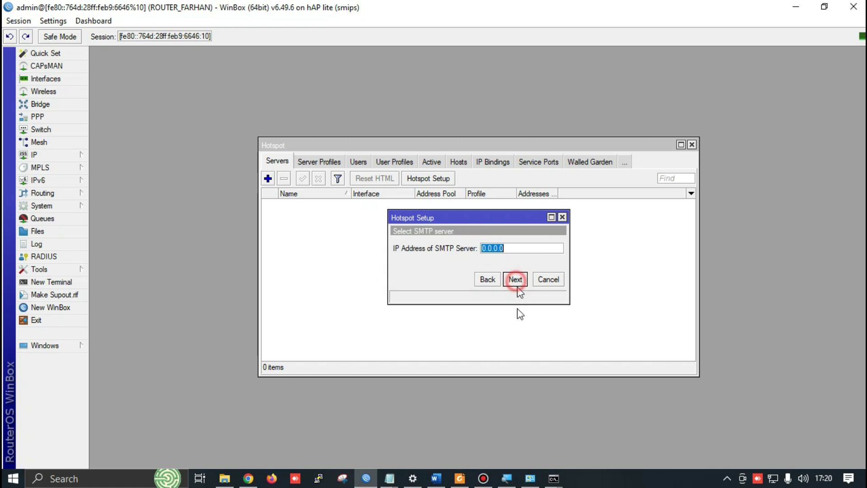
{"action": "left_click", "coordinate": [515, 280]}
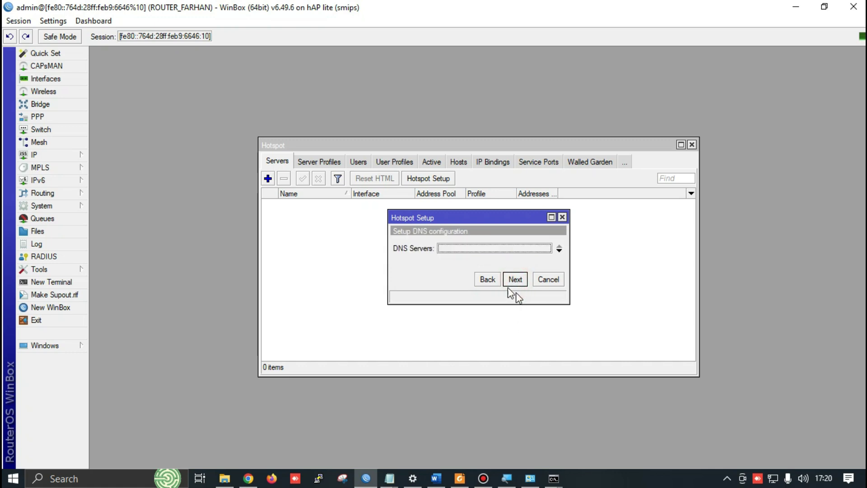
{"action": "left_click", "coordinate": [516, 280]}
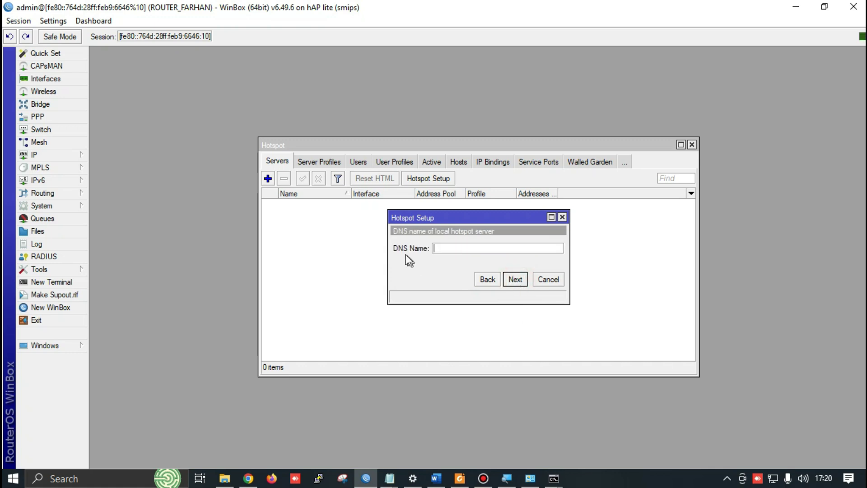
{"action": "key", "text": "alt+Tab"}
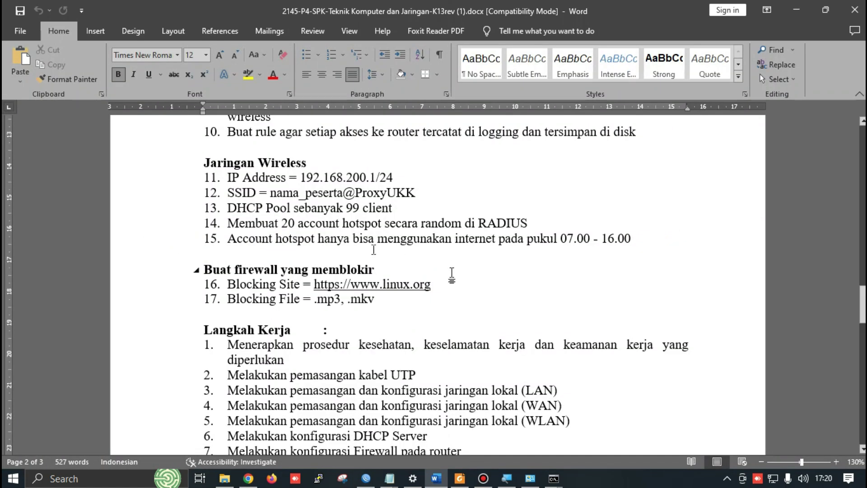
Scroll through the exam sheet's wireless and firewall requirements, then return to the hotspot wizard
{"action": "scroll", "coordinate": [361, 237], "scroll_direction": "down", "scroll_amount": 8}
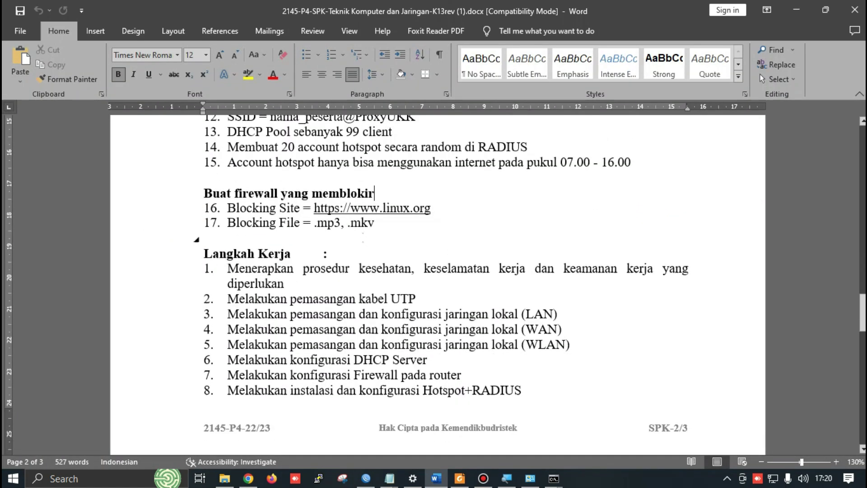
{"action": "scroll", "coordinate": [398, 280], "scroll_direction": "up", "scroll_amount": 8}
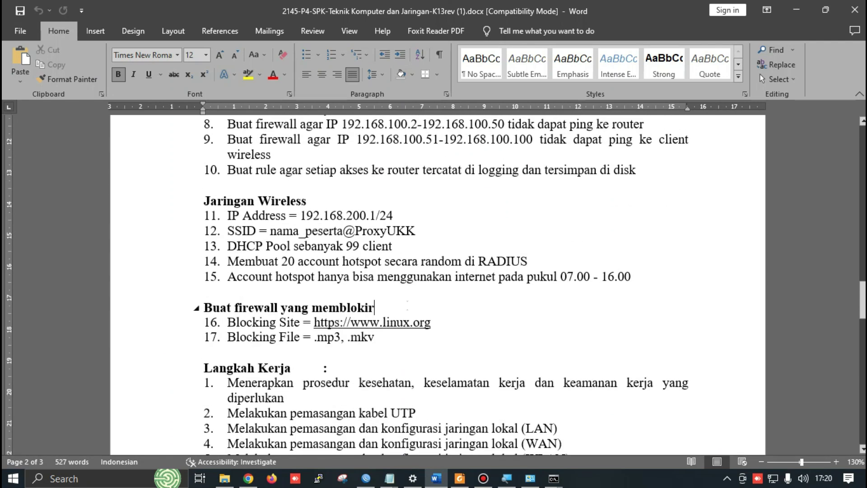
{"action": "scroll", "coordinate": [409, 305], "scroll_direction": "up", "scroll_amount": 4}
{"action": "scroll", "coordinate": [512, 284], "scroll_direction": "down", "scroll_amount": 1}
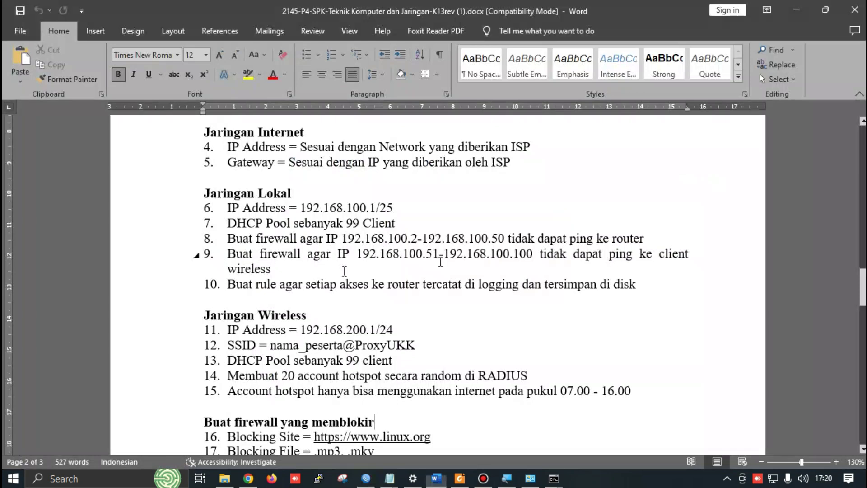
{"action": "scroll", "coordinate": [401, 262], "scroll_direction": "down", "scroll_amount": 1}
{"action": "scroll", "coordinate": [400, 262], "scroll_direction": "down", "scroll_amount": 3}
{"action": "scroll", "coordinate": [407, 342], "scroll_direction": "down", "scroll_amount": 15}
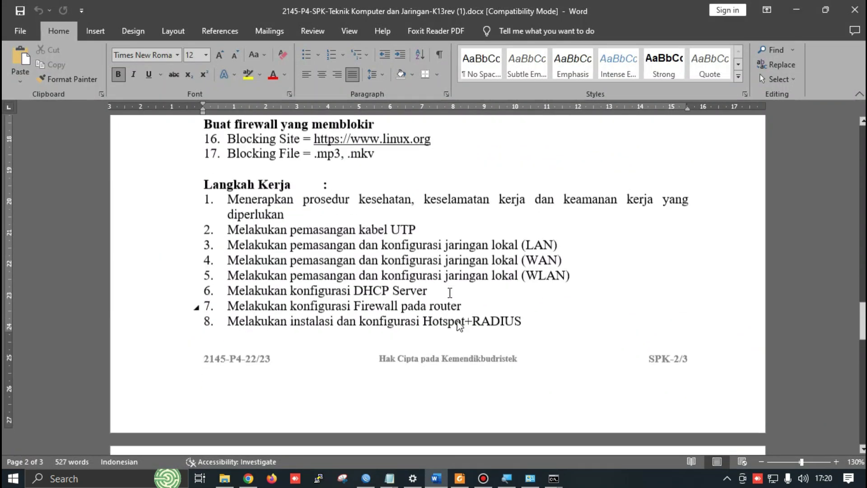
{"action": "scroll", "coordinate": [471, 333], "scroll_direction": "up", "scroll_amount": 20}
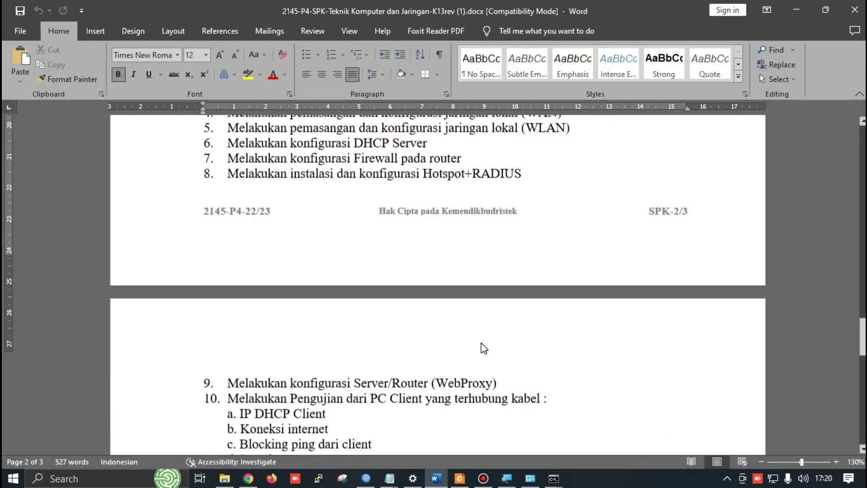
{"action": "scroll", "coordinate": [483, 334], "scroll_direction": "down", "scroll_amount": 6}
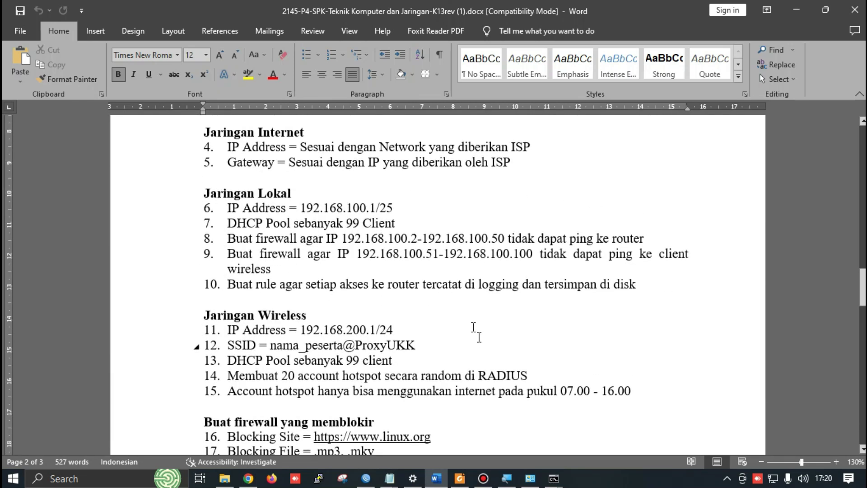
{"action": "key", "text": "alt+Tab"}
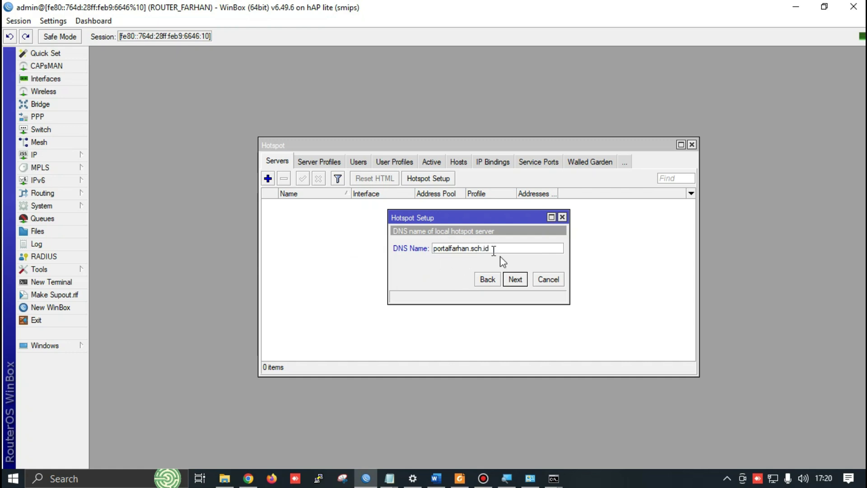
Accept the DNS name, keep user admin with a password, and finish creating hotspot1 on wlan1
{"action": "left_click", "coordinate": [515, 279]}
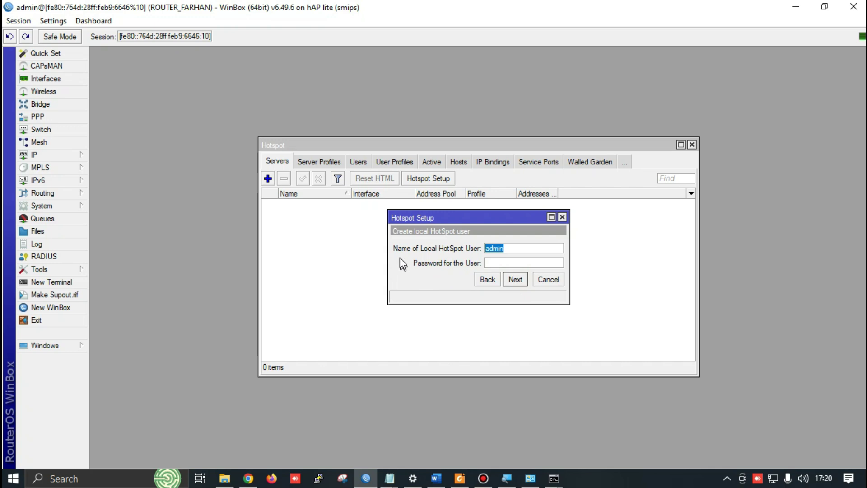
{"action": "left_click", "coordinate": [490, 262]}
{"action": "double_click", "coordinate": [507, 247]}
{"action": "left_click", "coordinate": [520, 262]}
{"action": "left_click", "coordinate": [515, 279]}
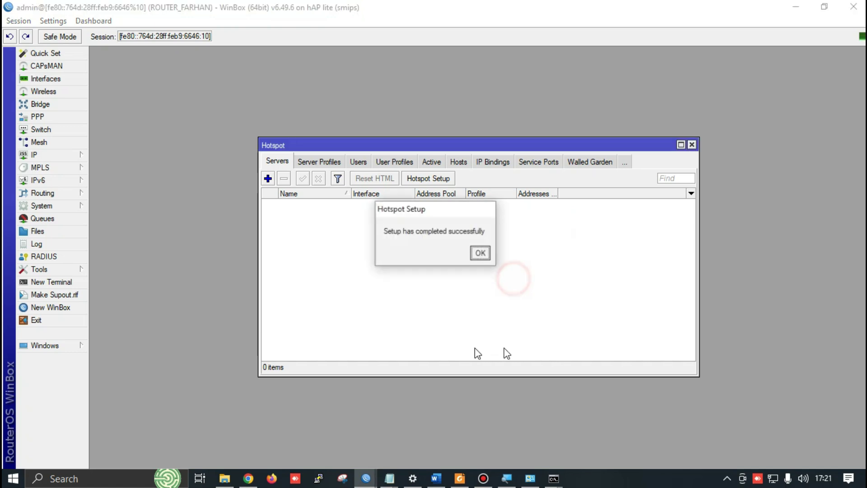
{"action": "left_click", "coordinate": [481, 253]}
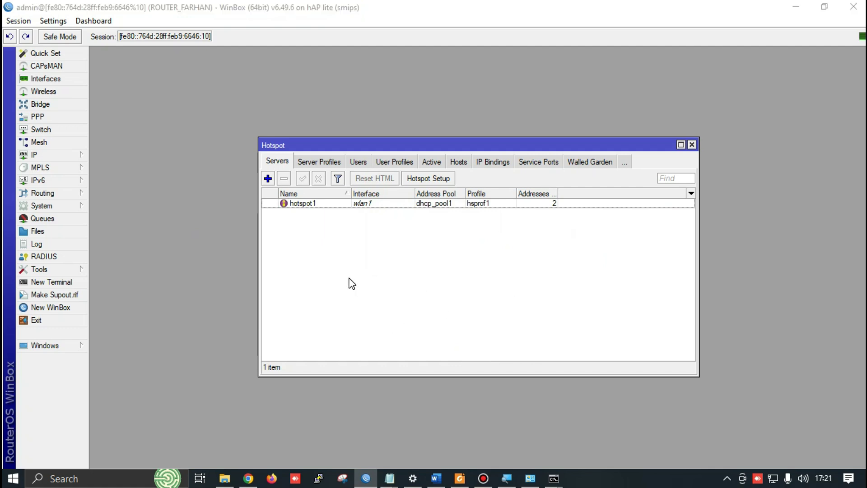
{"action": "key", "text": "alt+Tab"}
{"action": "key", "text": "alt+Tab"}
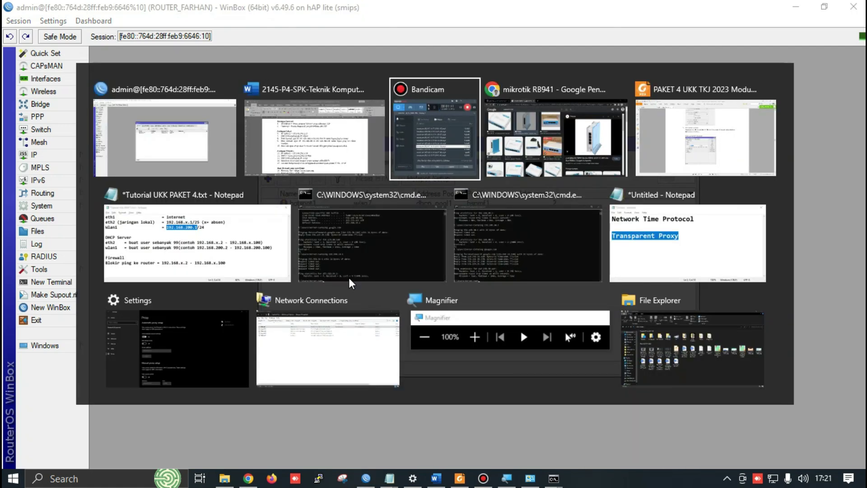
Start a new Bandicam screen recording and bring Chrome back with a new tab
{"action": "key", "text": "alt+shift+Tab"}
{"action": "key", "text": "alt+Tab"}
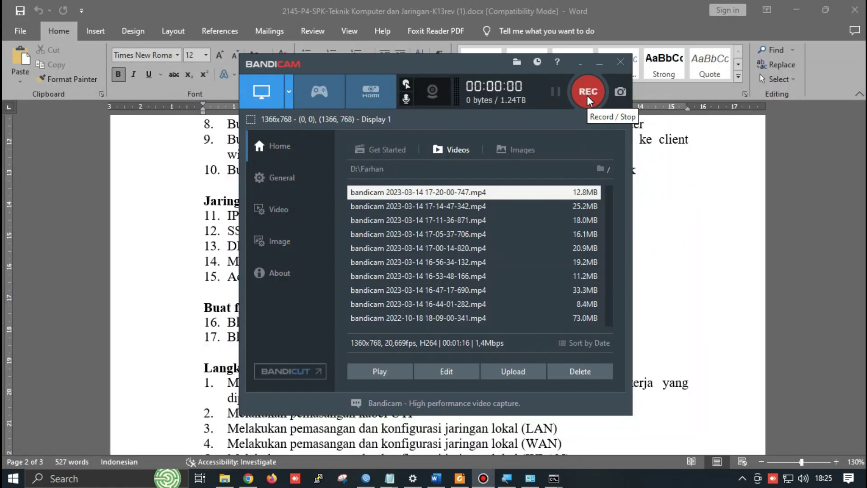
{"action": "left_click", "coordinate": [588, 92]}
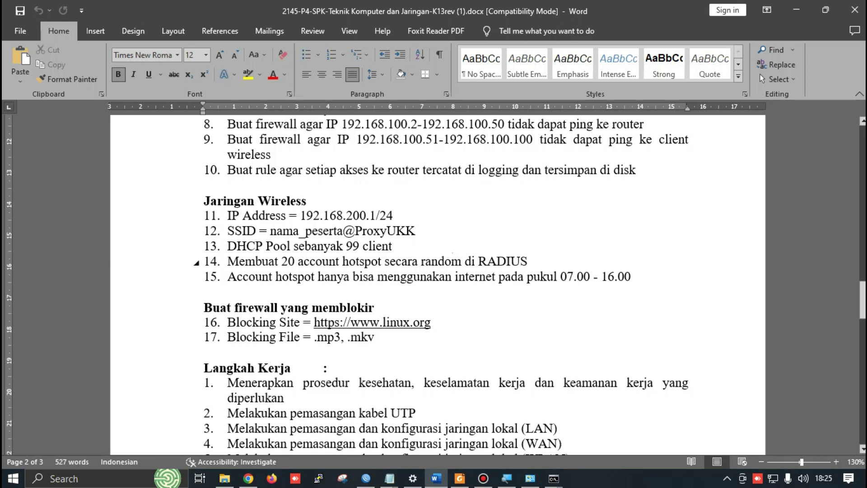
{"action": "key", "text": "alt+Tab"}
{"action": "key", "text": "alt+Tab"}
{"action": "left_click", "coordinate": [173, 10]}
Search Google for 'mikhmon', open the Laksa19 MIKHMON page, and bring up the UKK folder
{"action": "type", "text": "mikhmon"}
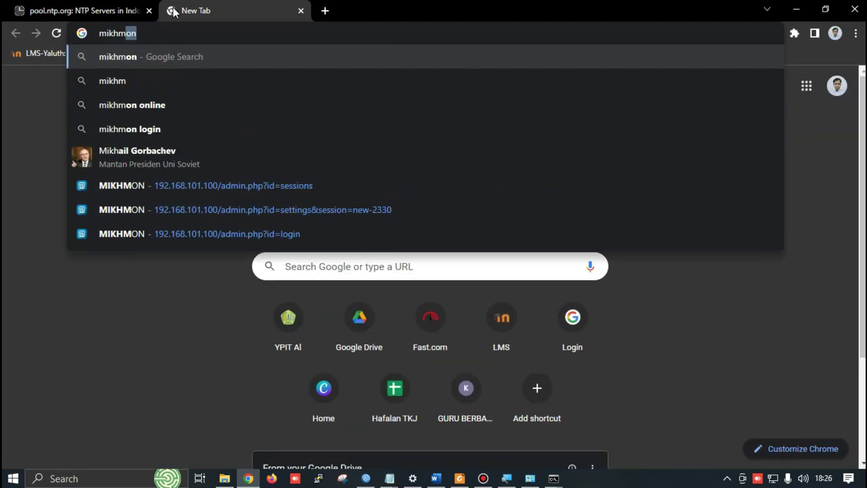
{"action": "key", "text": "Return"}
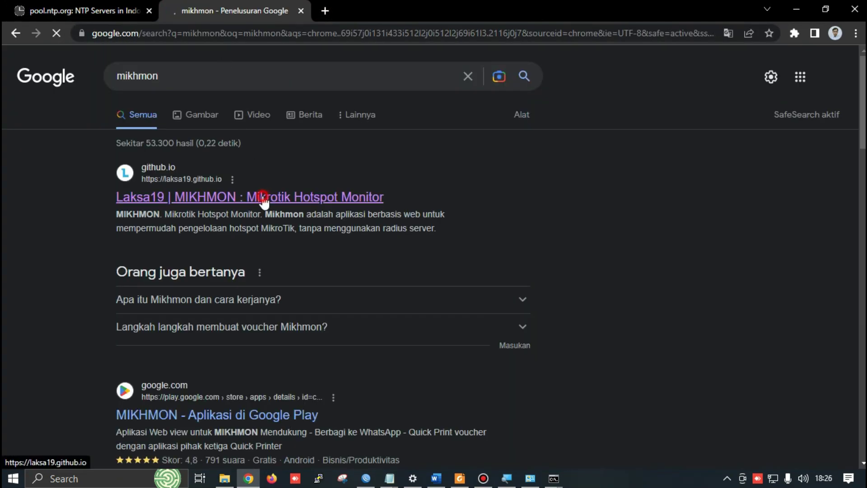
{"action": "left_click", "coordinate": [285, 197]}
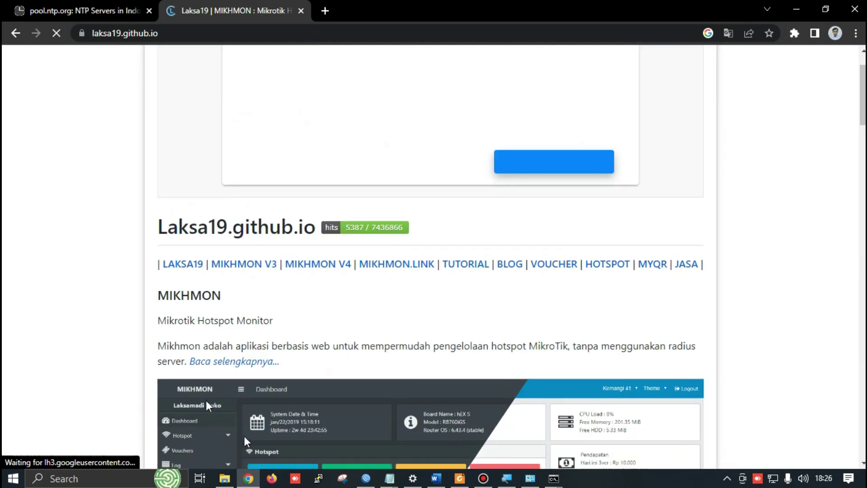
{"action": "scroll", "coordinate": [314, 299], "scroll_direction": "down", "scroll_amount": 7}
{"action": "left_click", "coordinate": [221, 471]}
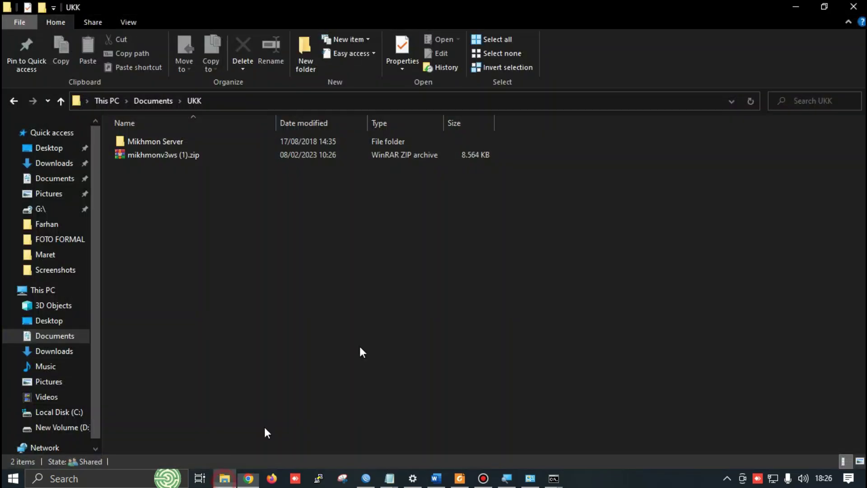
Launch MikhmonServer.exe from the Mikhmon Server folder and start the server at 192.168.223.1 port 80
{"action": "double_click", "coordinate": [213, 144]}
{"action": "left_click", "coordinate": [172, 168]}
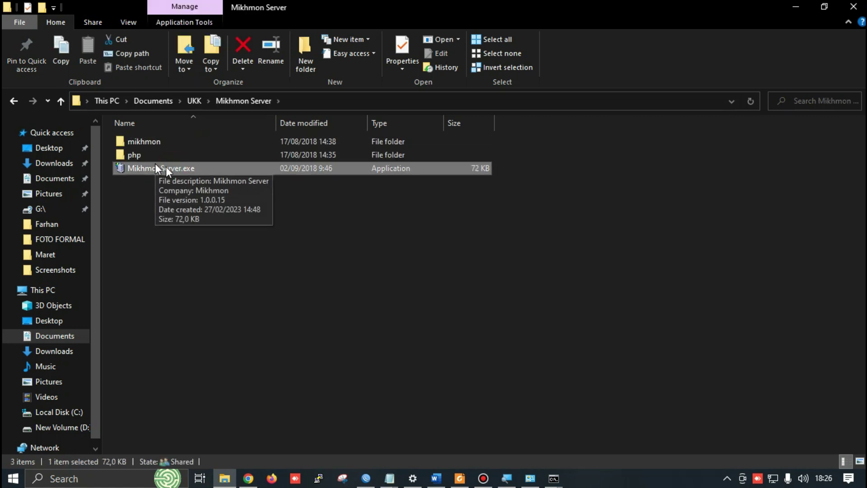
{"action": "double_click", "coordinate": [156, 171]}
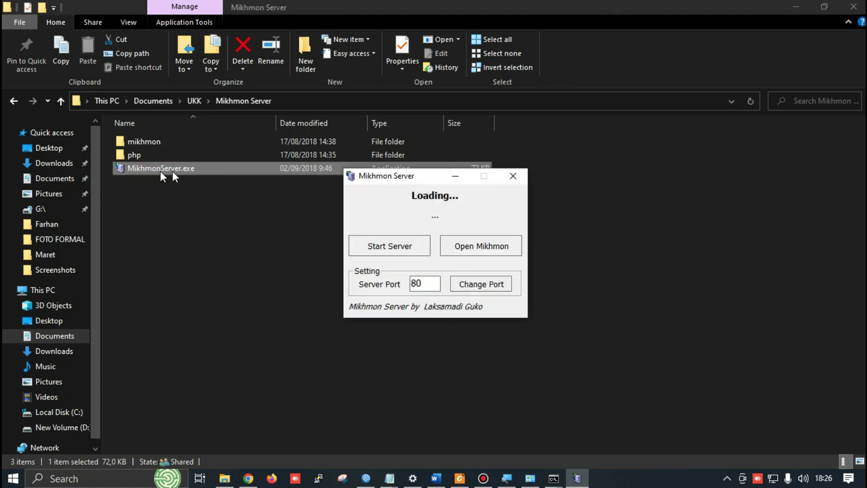
{"action": "left_click", "coordinate": [418, 251]}
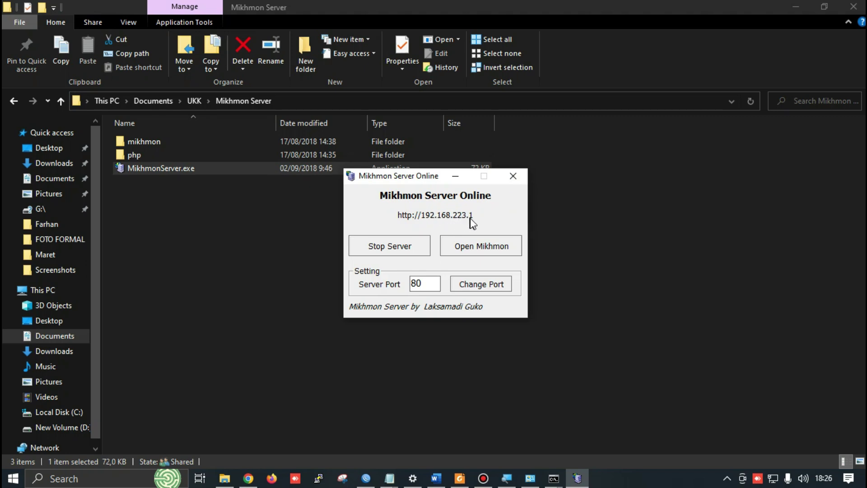
{"action": "left_click", "coordinate": [316, 86]}
Open Mikhmon at 192.168.223.1 in a new Chrome tab and log in with the admin credentials
{"action": "key", "text": "alt+Tab"}
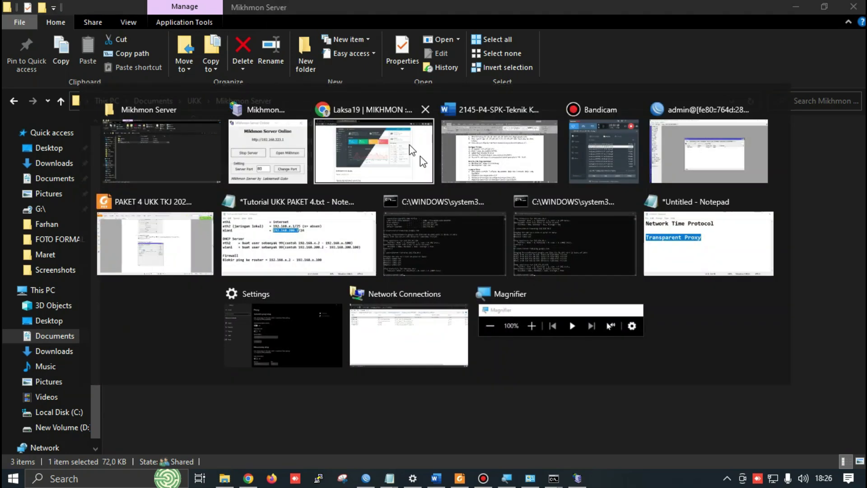
{"action": "key", "text": "ctrl+t"}
{"action": "type", "text": "192.168.223.1"}
{"action": "key", "text": "Return"}
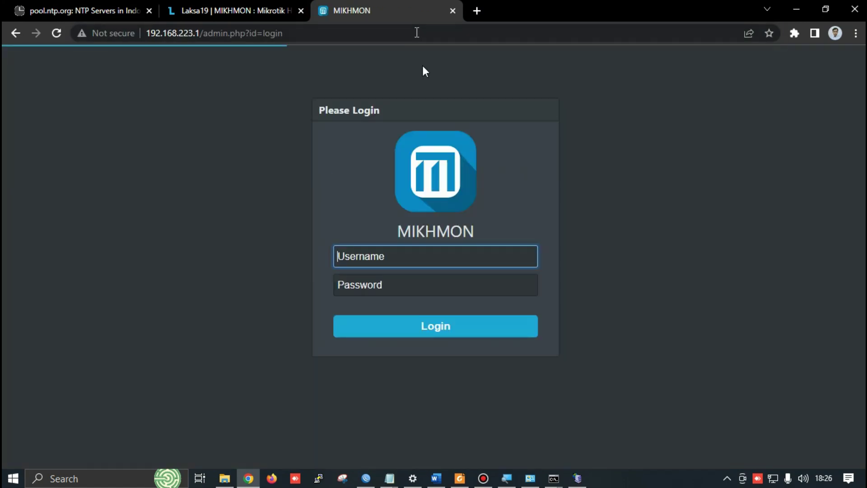
{"action": "left_click", "coordinate": [389, 254]}
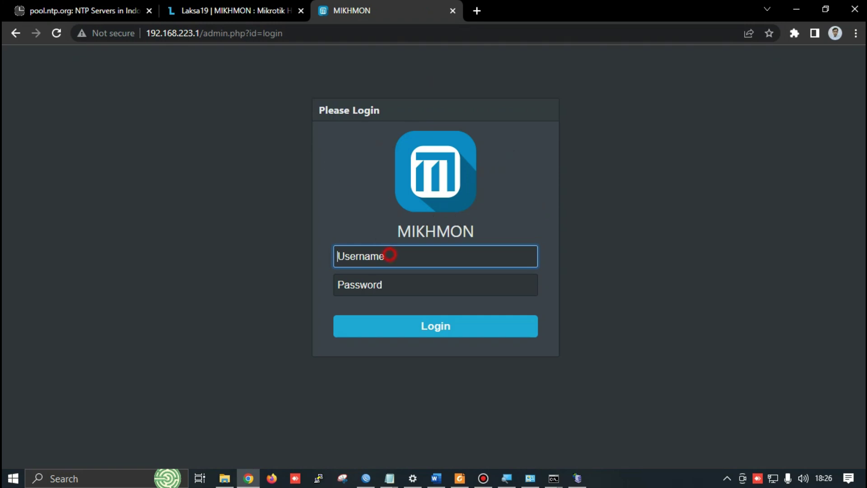
{"action": "type", "text": "mikhmon"}
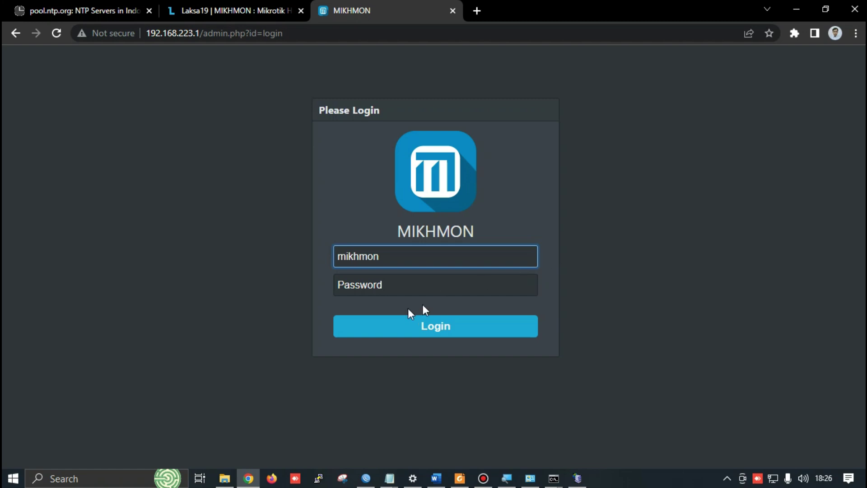
{"action": "left_click", "coordinate": [380, 282]}
{"action": "type", "text": "1234"}
{"action": "left_click", "coordinate": [454, 327]}
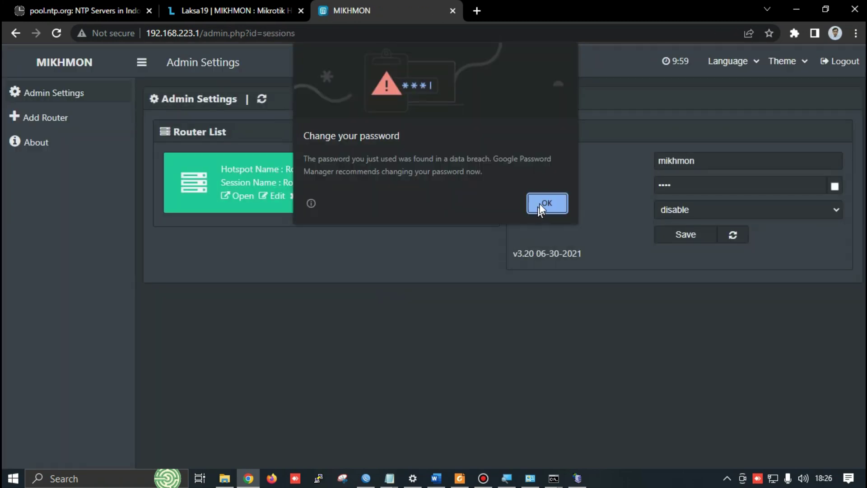
{"action": "left_click", "coordinate": [546, 201]}
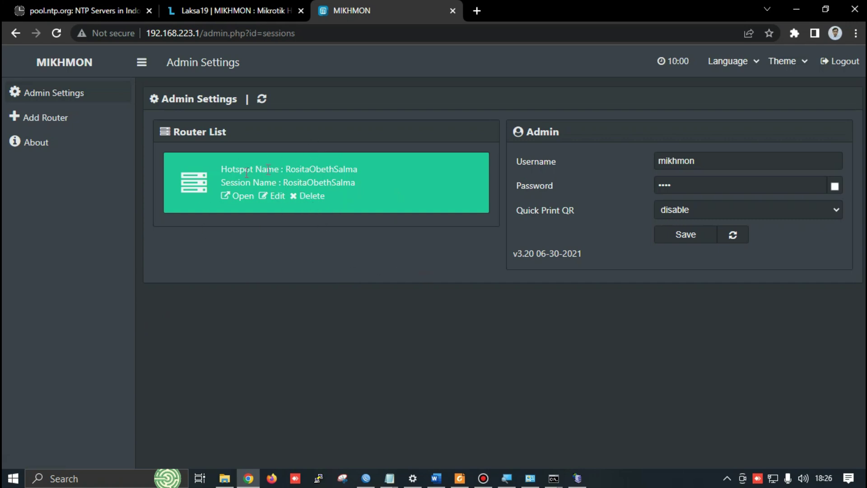
Delete the existing router entry and add a new router session
{"action": "left_click", "coordinate": [305, 197]}
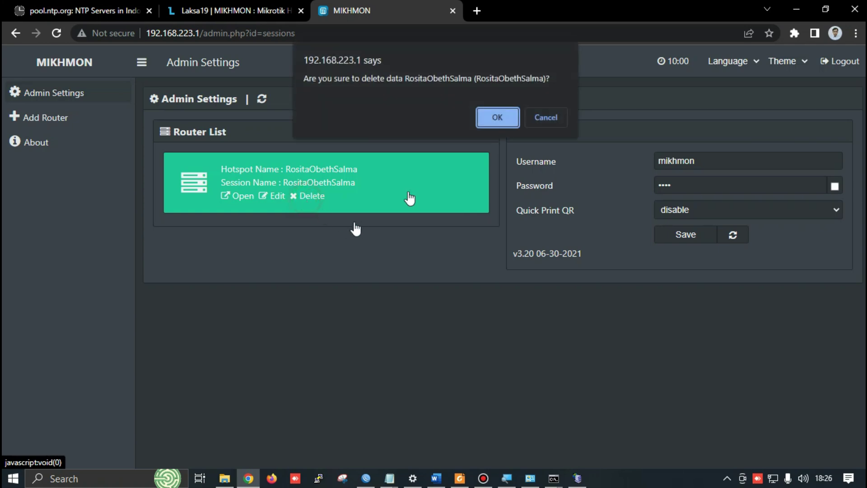
{"action": "left_click", "coordinate": [497, 118]}
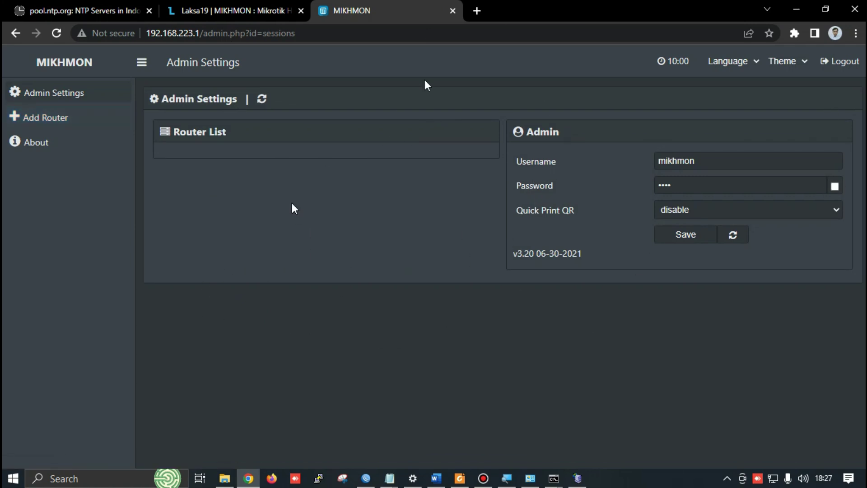
{"action": "left_click", "coordinate": [40, 120]}
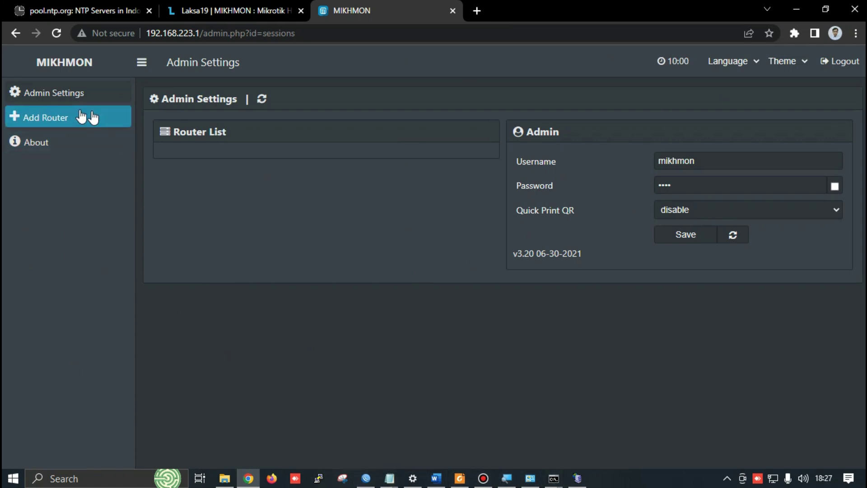
{"action": "left_click", "coordinate": [64, 119]}
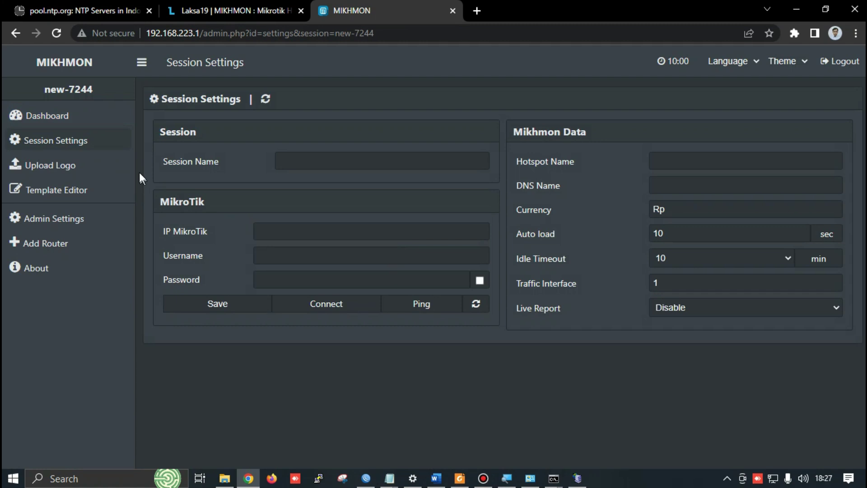
Enter a session name, then look up the router address 192.168.30.1 in WinBox's IP Addresses
{"action": "left_click", "coordinate": [307, 161]}
{"action": "type", "text": "FarhanKoneksi"}
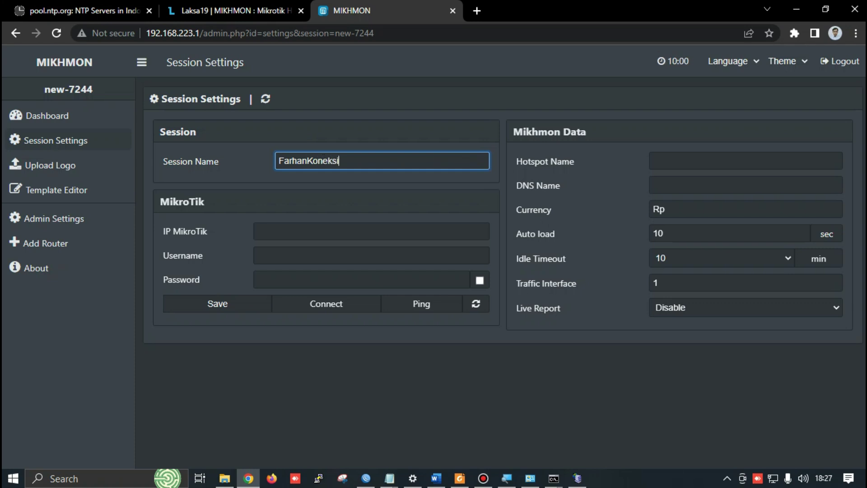
{"action": "type", "text": "Mikhmon"}
{"action": "left_click", "coordinate": [285, 231]}
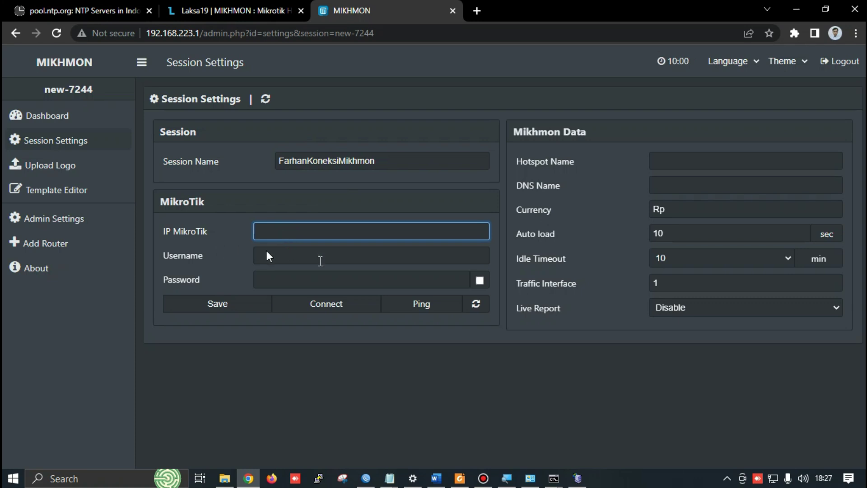
{"action": "left_click", "coordinate": [368, 478]}
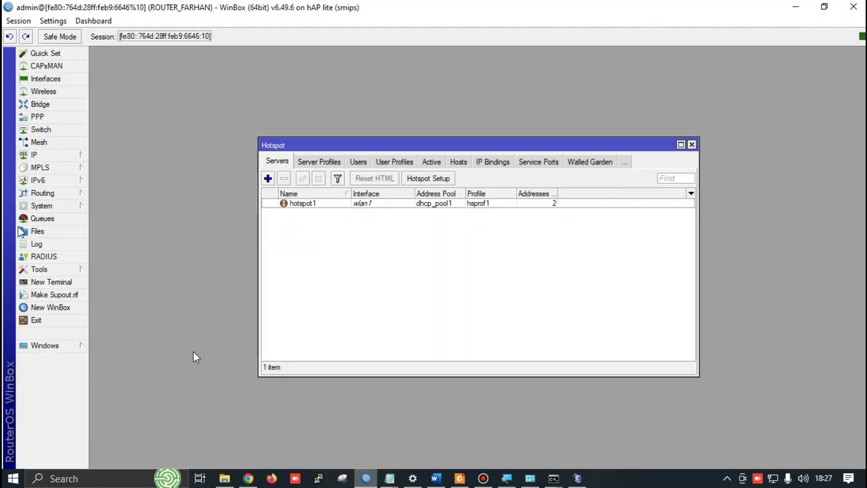
{"action": "left_click", "coordinate": [691, 144]}
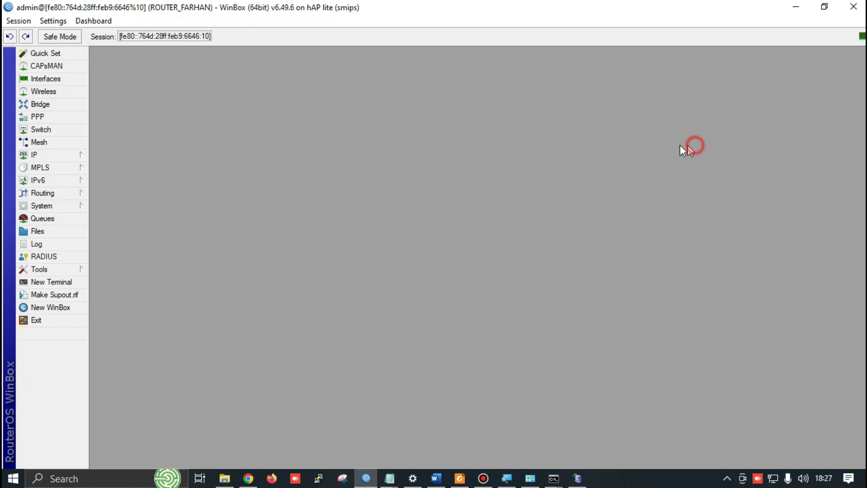
{"action": "left_click", "coordinate": [63, 154]}
{"action": "left_click", "coordinate": [131, 183]}
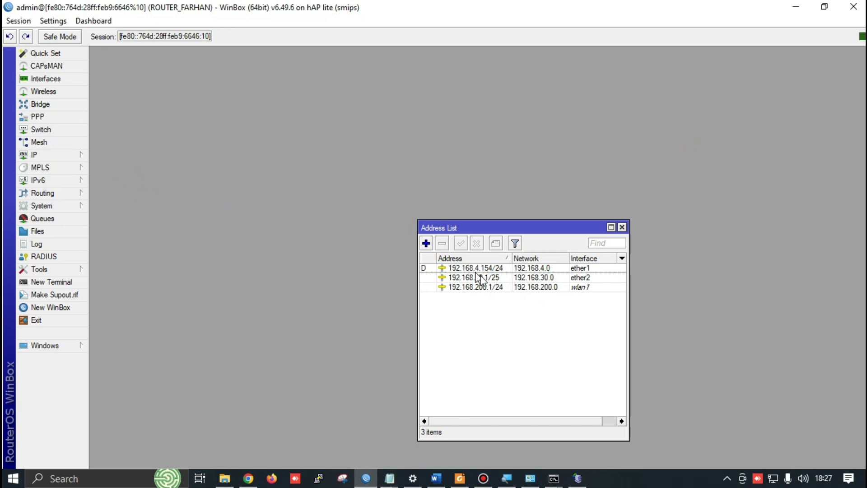
{"action": "left_click", "coordinate": [516, 280]}
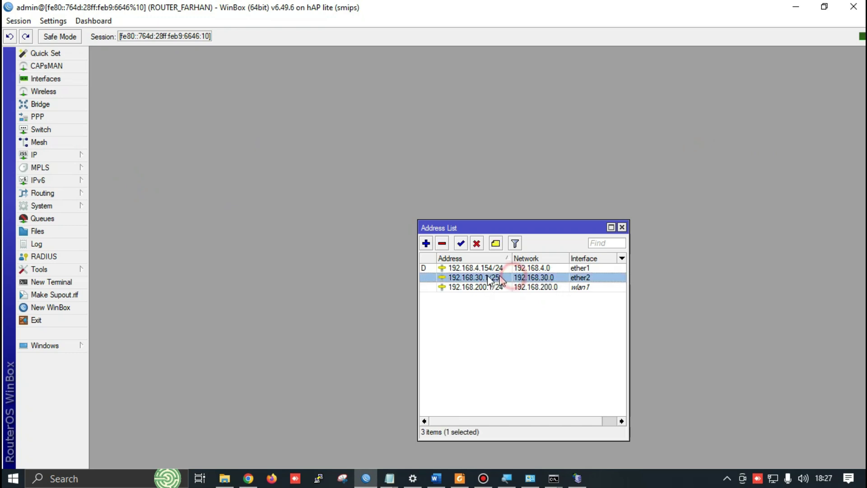
{"action": "key", "text": "alt+Tab"}
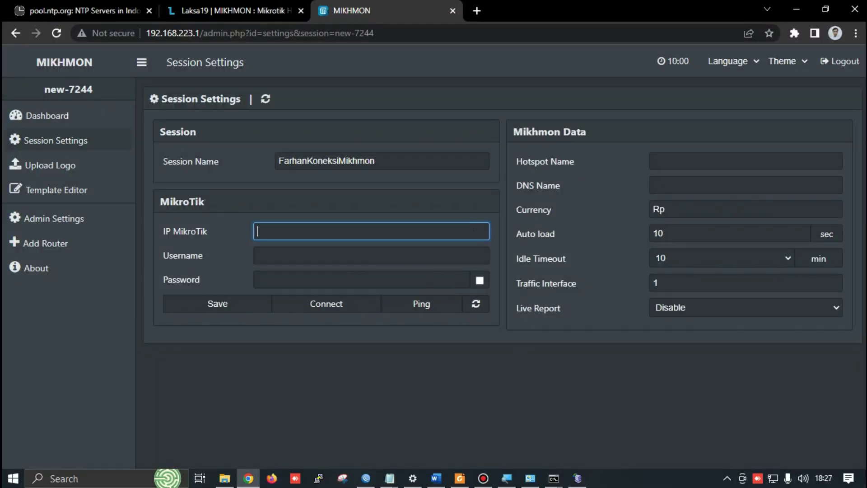
Fill in IP MikroTik 192.168.30.1, username admin and the router password
{"action": "type", "text": "192.168.30.1"}
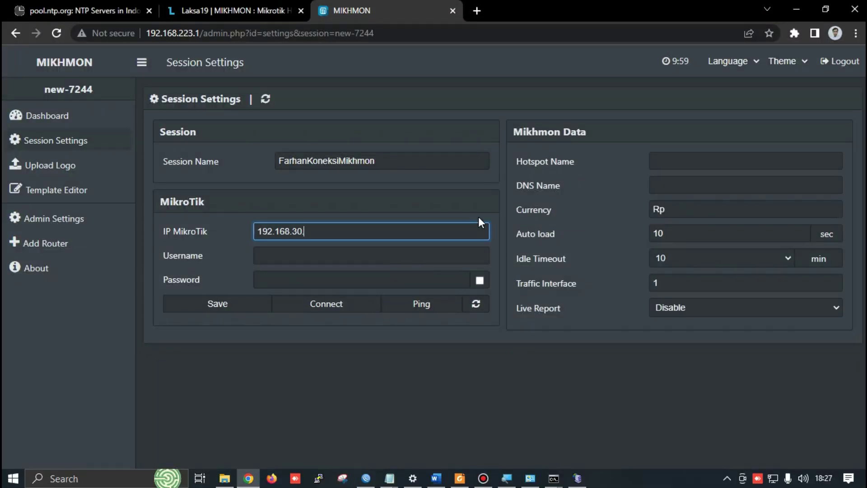
{"action": "left_click", "coordinate": [287, 257]}
{"action": "type", "text": "admin"}
{"action": "left_click", "coordinate": [346, 279]}
{"action": "type", "text": "•"}
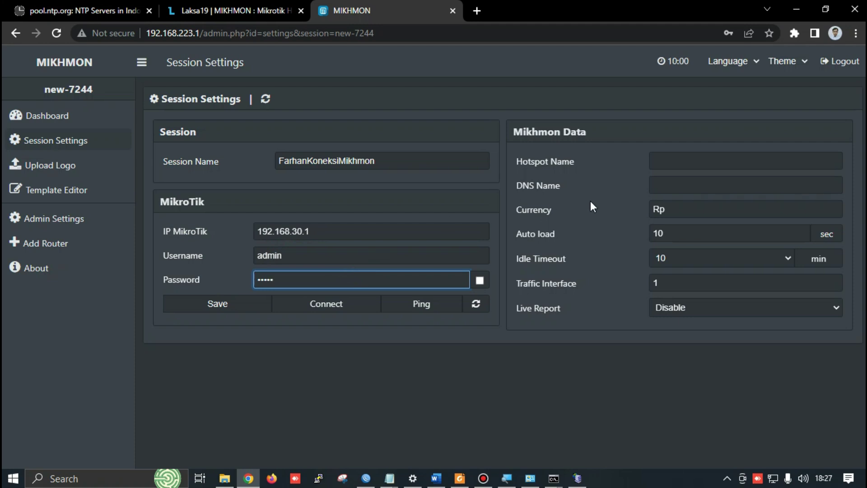
{"action": "left_click", "coordinate": [672, 163]}
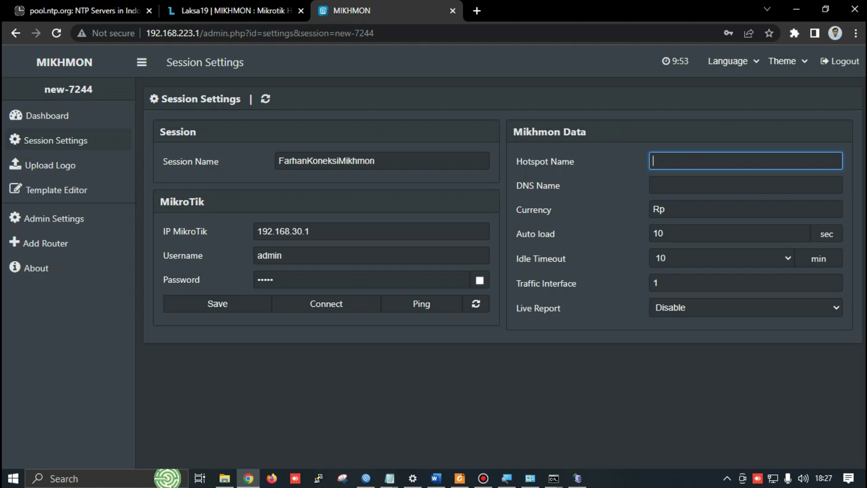
Fill in the session's Hotspot Name and the portal's DNS Name in Mikhmon
{"action": "type", "text": "port"}
{"action": "key", "text": "BackSpace"}
{"action": "key", "text": "BackSpace"}
{"action": "key", "text": "BackSpace"}
{"action": "double_click", "coordinate": [388, 160]}
{"action": "key", "text": "ctrl+c"}
{"action": "left_click", "coordinate": [666, 161]}
{"action": "key", "text": "ctrl+v"}
{"action": "key", "text": "ctrl+a"}
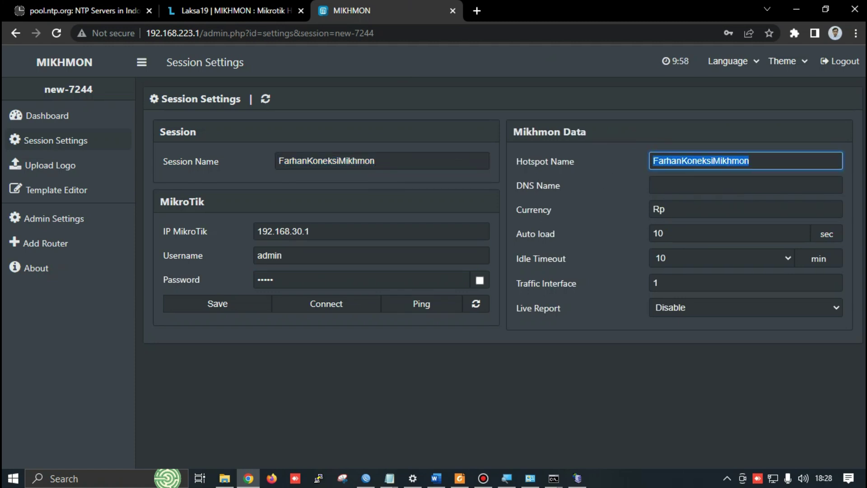
{"action": "type", "text": "UserRadius"}
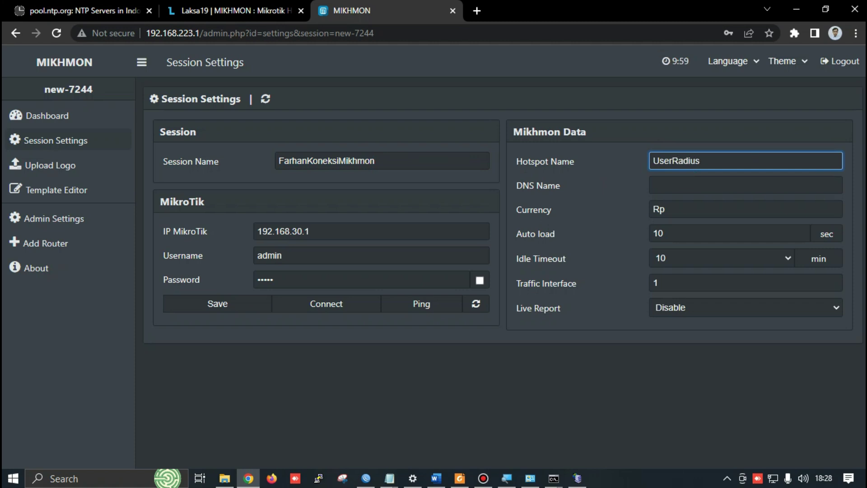
{"action": "type", "text": "Farhan"}
{"action": "left_click", "coordinate": [698, 189]}
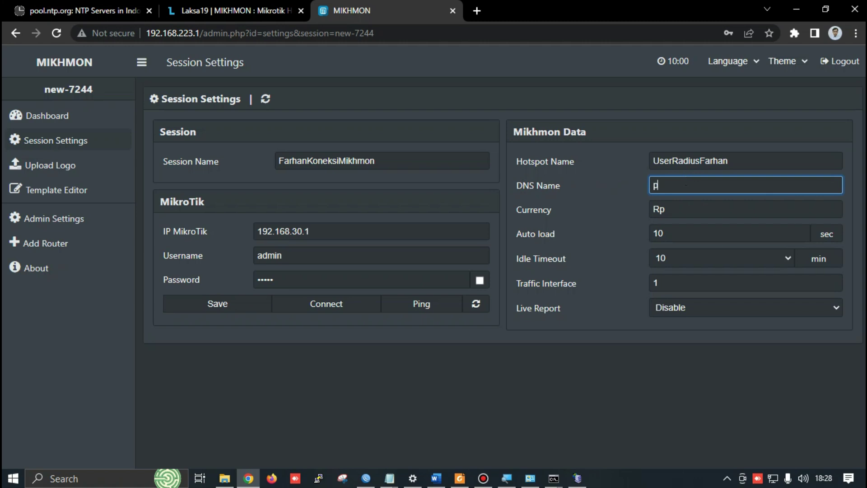
{"action": "type", "text": "portalfarhan.sch.id"}
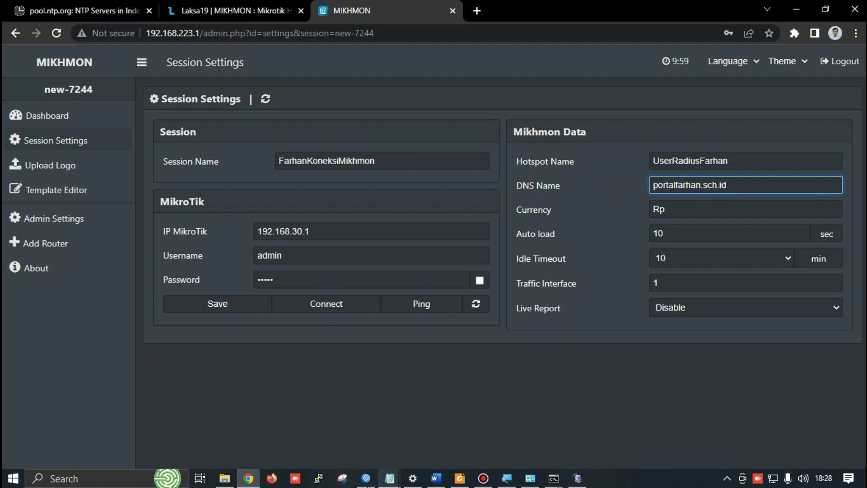
Verify the DNS name in WinBox's Hotspot Server Profiles by widening the DNS Name column
{"action": "left_click", "coordinate": [366, 478]}
{"action": "left_click", "coordinate": [59, 157]}
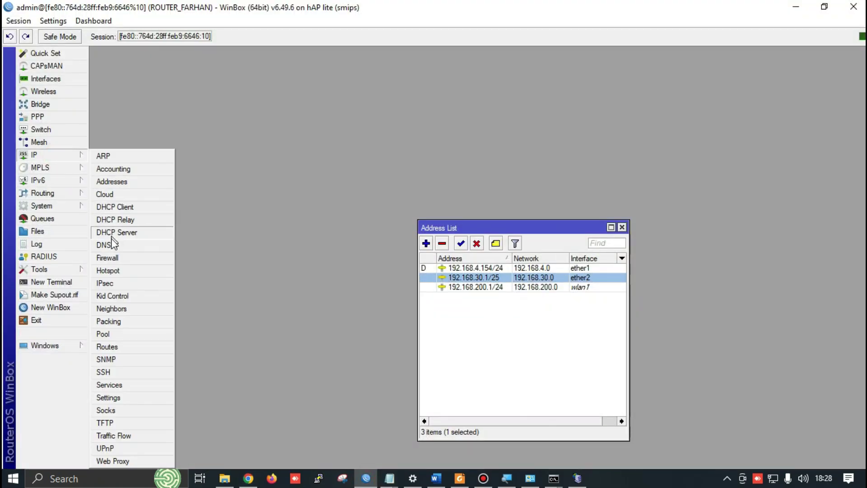
{"action": "left_click", "coordinate": [109, 271]}
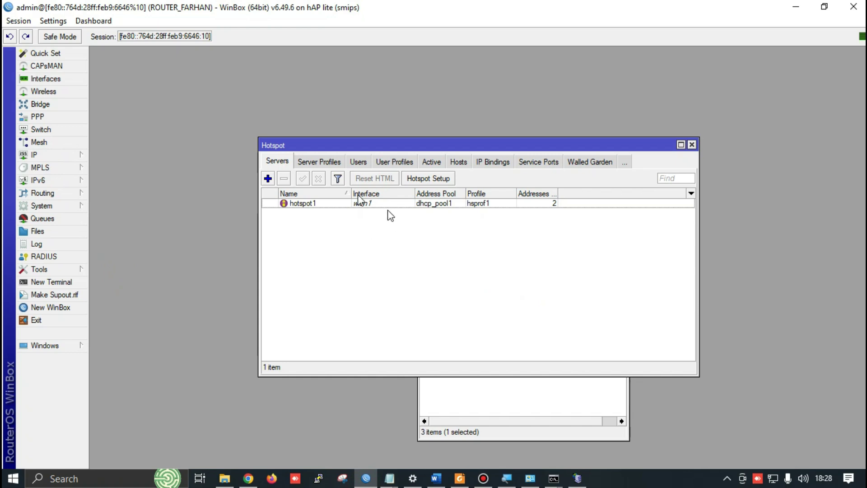
{"action": "left_click", "coordinate": [319, 162]}
{"action": "left_click", "coordinate": [388, 193]}
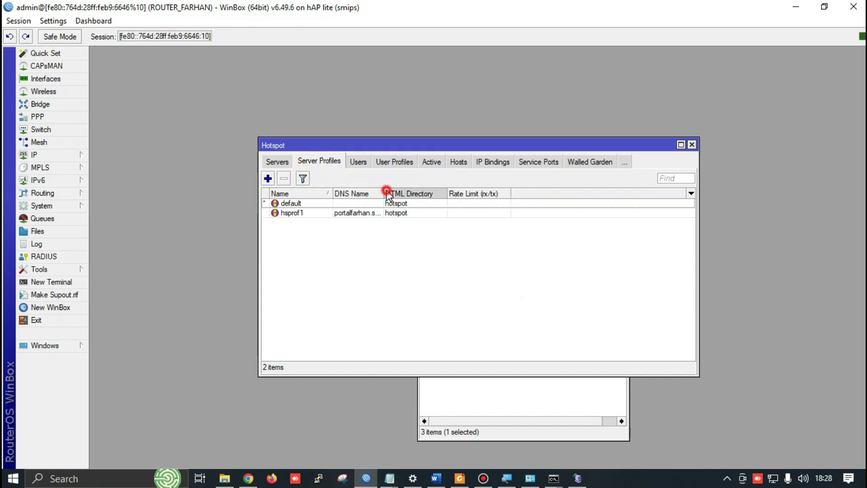
{"action": "left_click_drag", "start_coordinate": [386, 194], "coordinate": [440, 193]}
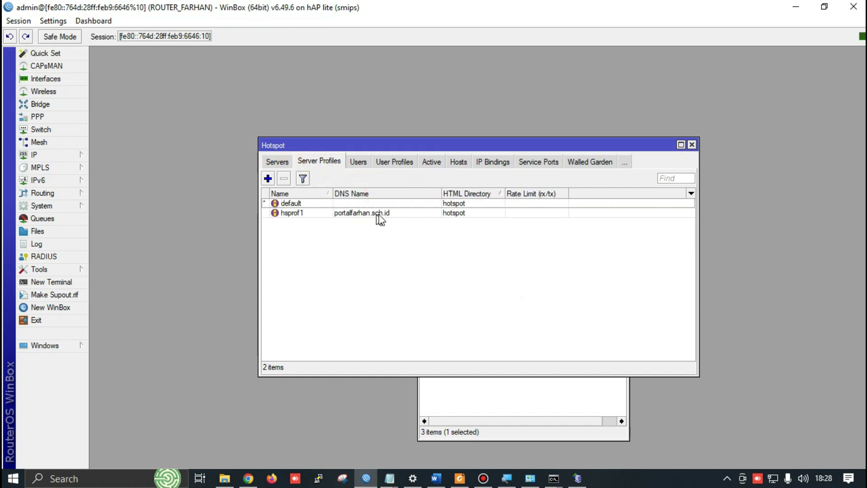
{"action": "key", "text": "alt+Tab"}
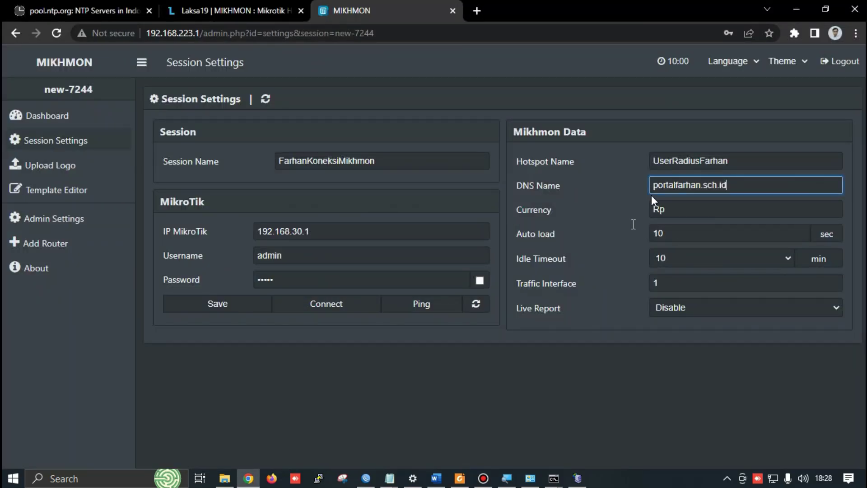
Save the Mikhmon session, ping the router successfully, and open it from Admin Settings
{"action": "left_click", "coordinate": [241, 305]}
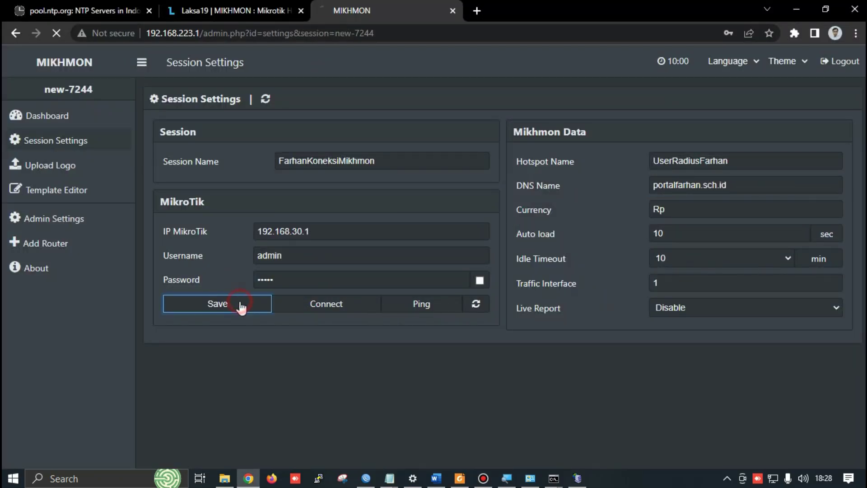
{"action": "left_click", "coordinate": [432, 305]}
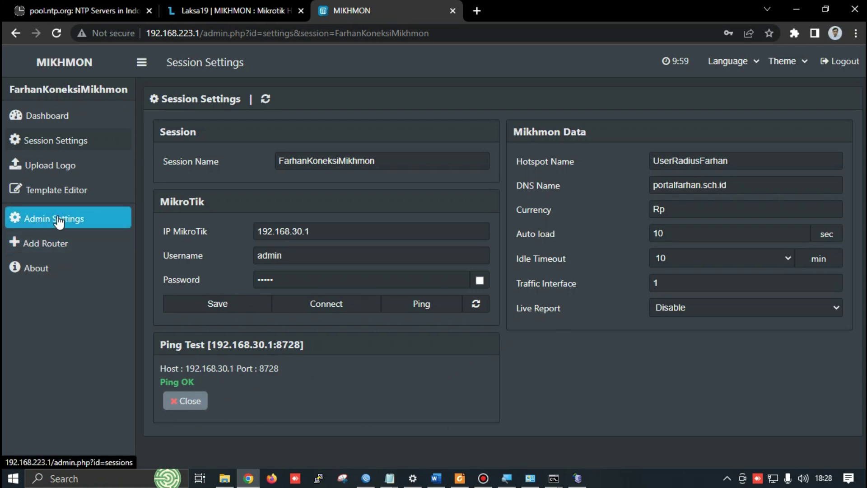
{"action": "left_click", "coordinate": [79, 223]}
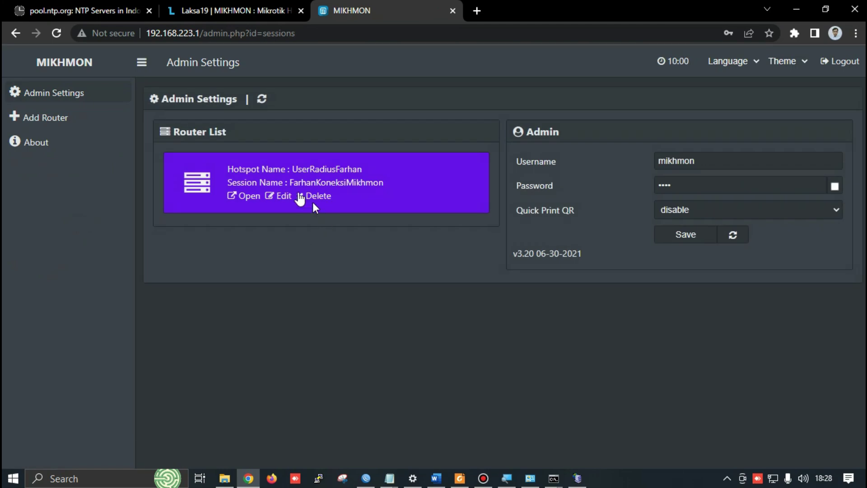
{"action": "left_click", "coordinate": [195, 184]}
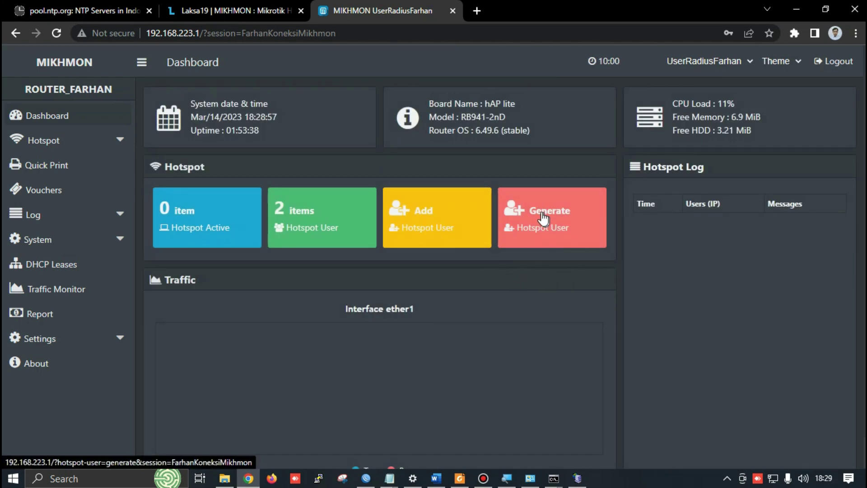
Open Mikhmon's Generate User form and compare with WinBox's current hotspot users
{"action": "left_click", "coordinate": [518, 222]}
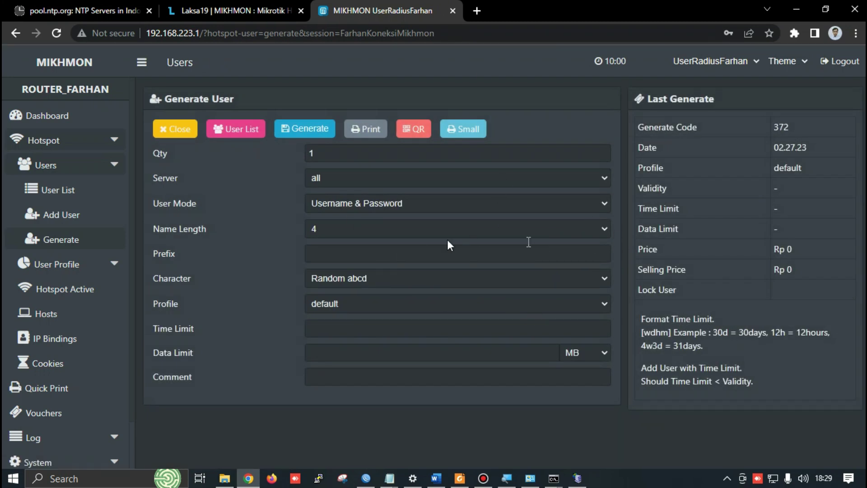
{"action": "key", "text": "alt+Tab"}
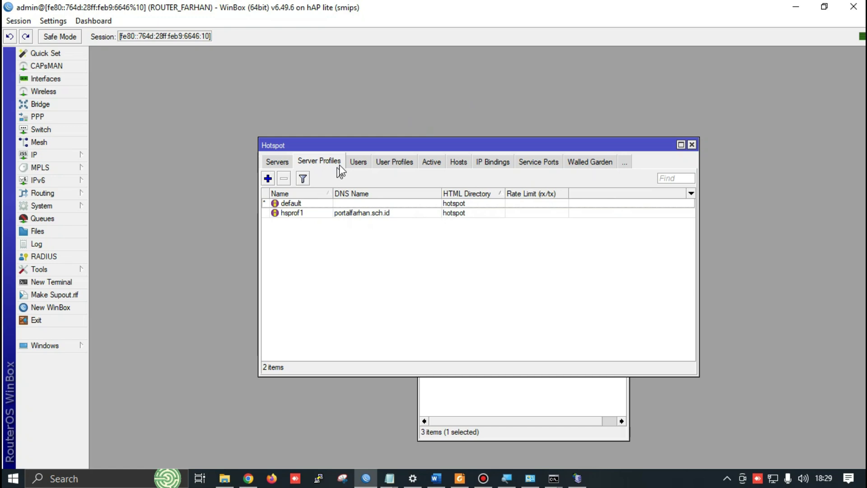
{"action": "left_click", "coordinate": [357, 162]}
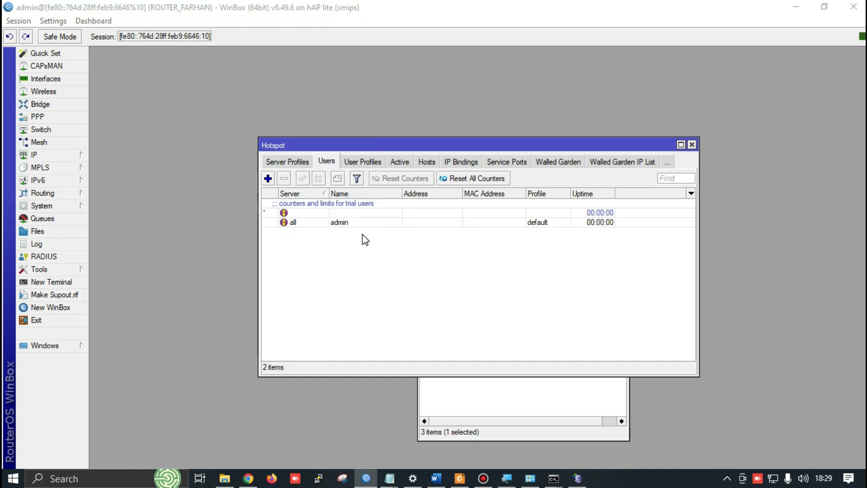
{"action": "key", "text": "alt+Tab"}
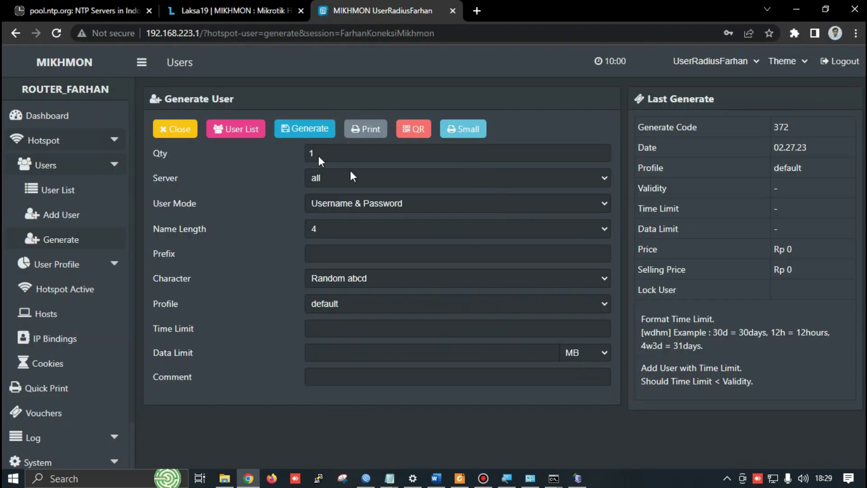
Generate 20 username-and-password hotspot users on the default profile
{"action": "left_click", "coordinate": [315, 154]}
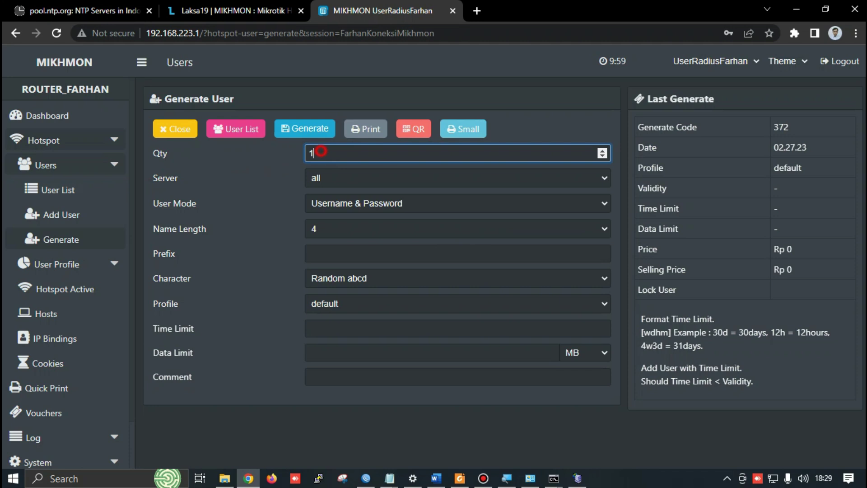
{"action": "key", "text": "Up"}
{"action": "key", "text": "alt+Tab"}
{"action": "key", "text": "alt+Tab"}
{"action": "key", "text": "alt+Tab"}
{"action": "key", "text": "alt+Tab"}
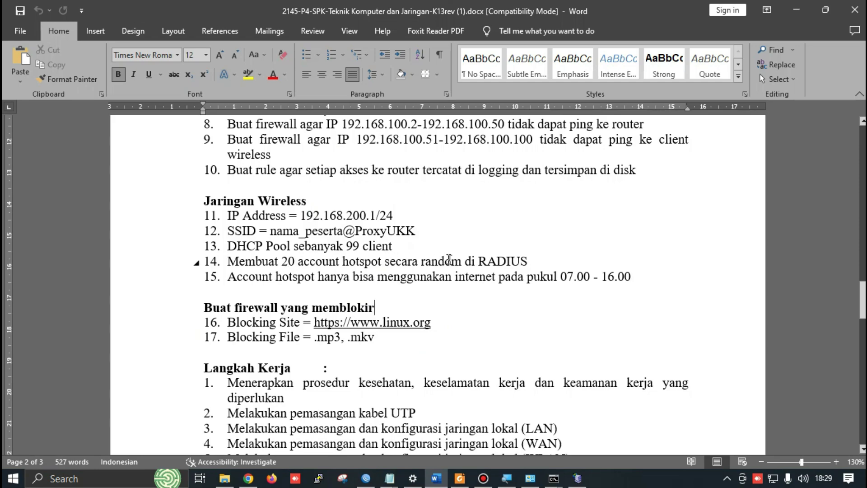
{"action": "key", "text": "alt+Tab"}
{"action": "type", "text": "0"}
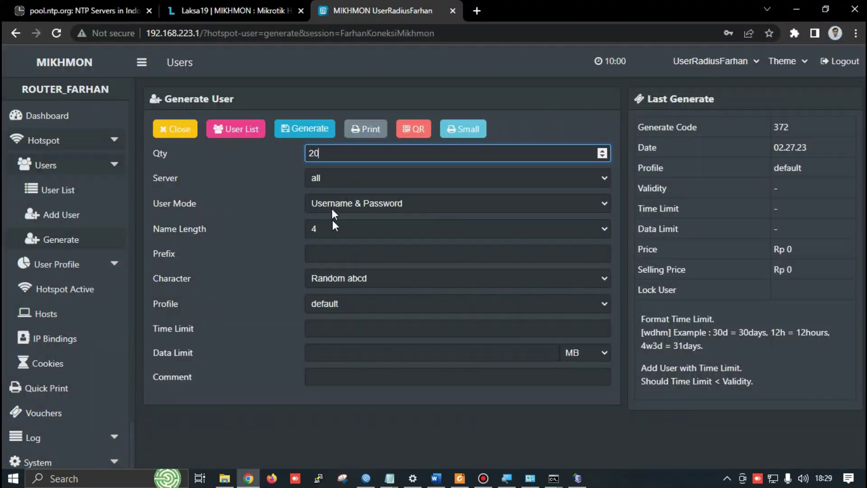
{"action": "left_click", "coordinate": [302, 133]}
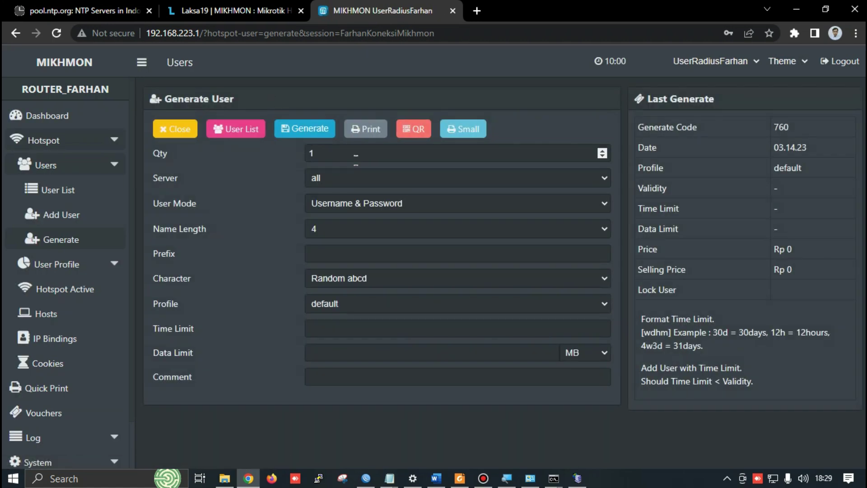
{"action": "key", "text": "alt+Tab"}
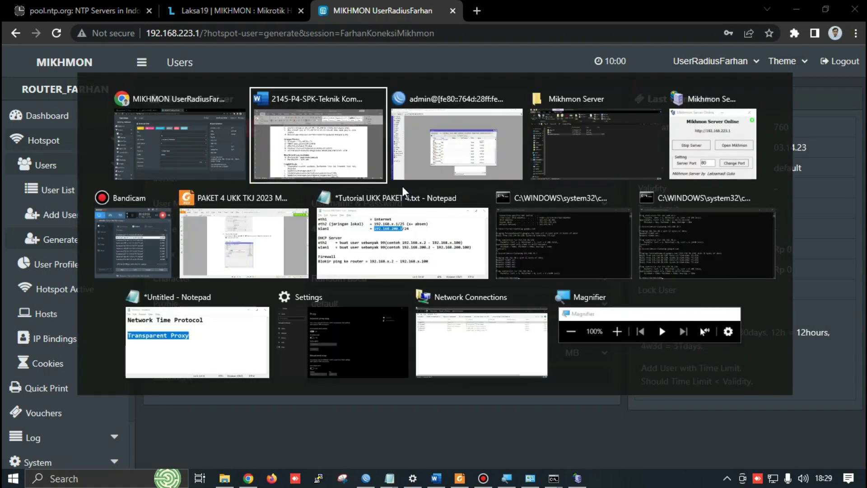
Inspect generated users dduw and nucz in WinBox's 22-item Hotspot Users list
{"action": "key", "text": "alt+Tab"}
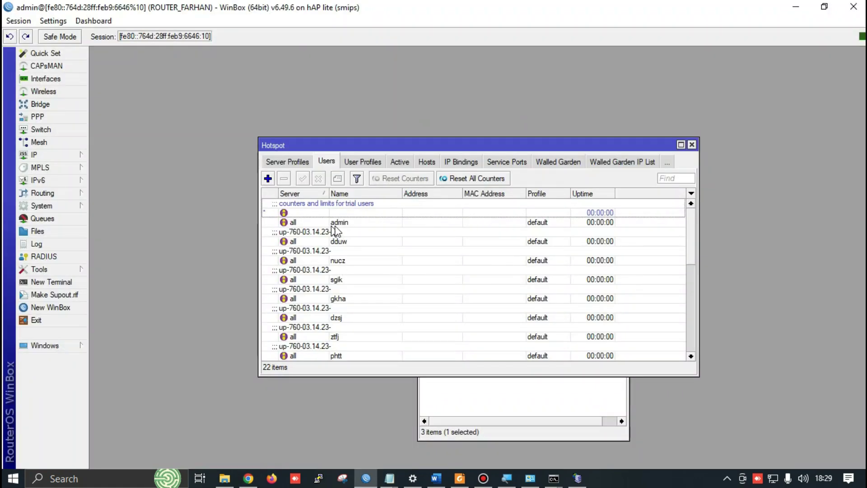
{"action": "scroll", "coordinate": [349, 268], "scroll_direction": "down", "scroll_amount": 2}
{"action": "scroll", "coordinate": [375, 289], "scroll_direction": "up", "scroll_amount": 2}
{"action": "scroll", "coordinate": [361, 291], "scroll_direction": "down", "scroll_amount": 3}
{"action": "scroll", "coordinate": [357, 283], "scroll_direction": "up", "scroll_amount": 2}
{"action": "left_click", "coordinate": [355, 232]}
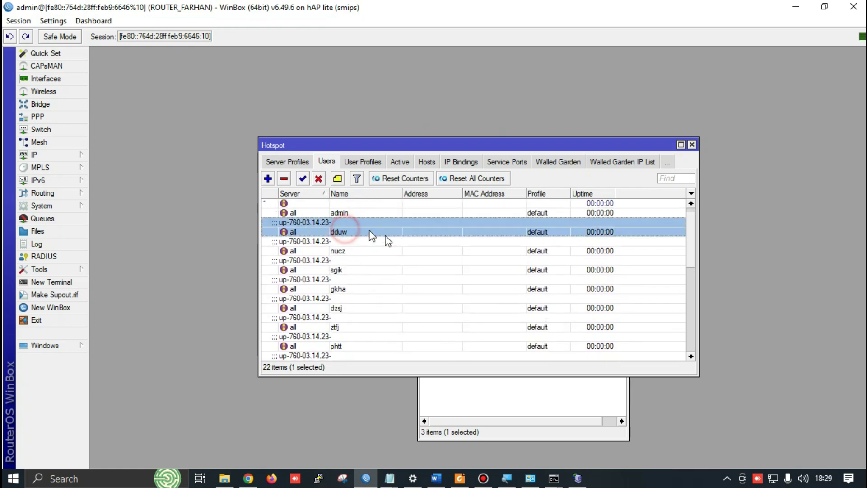
{"action": "left_click", "coordinate": [340, 250]}
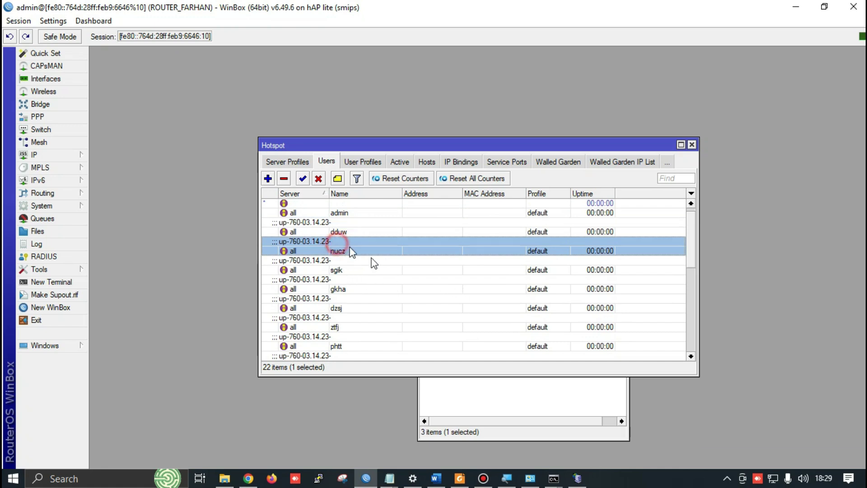
{"action": "key", "text": "alt+Tab"}
{"action": "key", "text": "alt+Tab"}
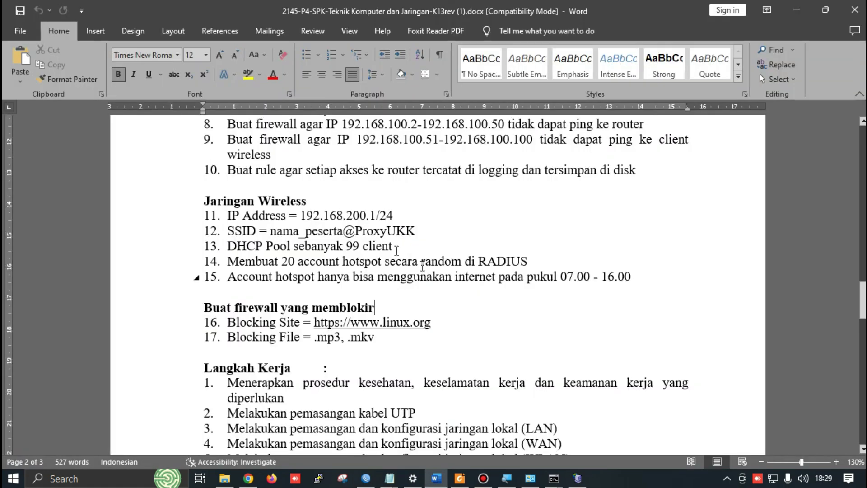
Read exam item 15: hotspot internet allowed only from 07.00 to 16.00
{"action": "left_click", "coordinate": [545, 260]}
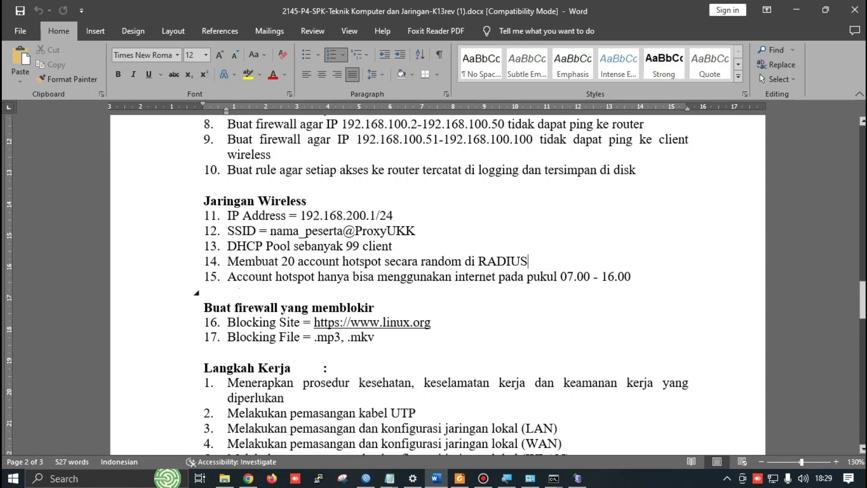
{"action": "left_click_drag", "start_coordinate": [228, 276], "coordinate": [499, 277]}
{"action": "left_click_drag", "start_coordinate": [528, 262], "coordinate": [604, 283]}
{"action": "left_click", "coordinate": [576, 295]}
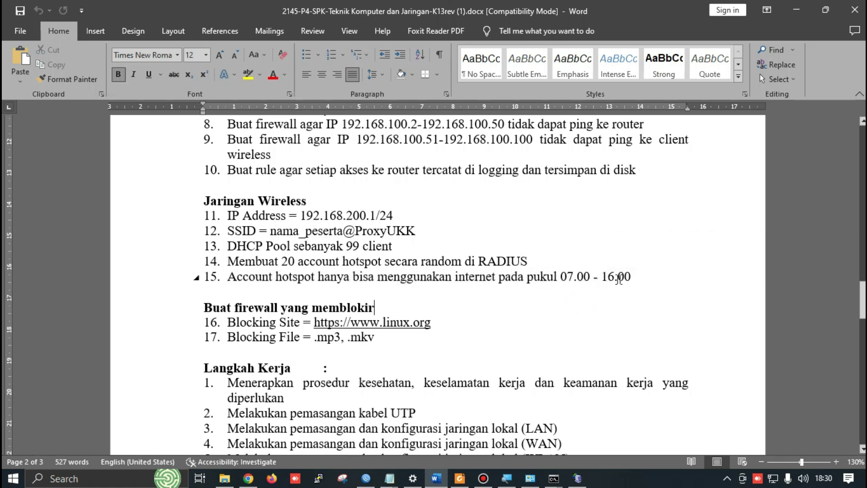
{"action": "key", "text": "alt+Tab"}
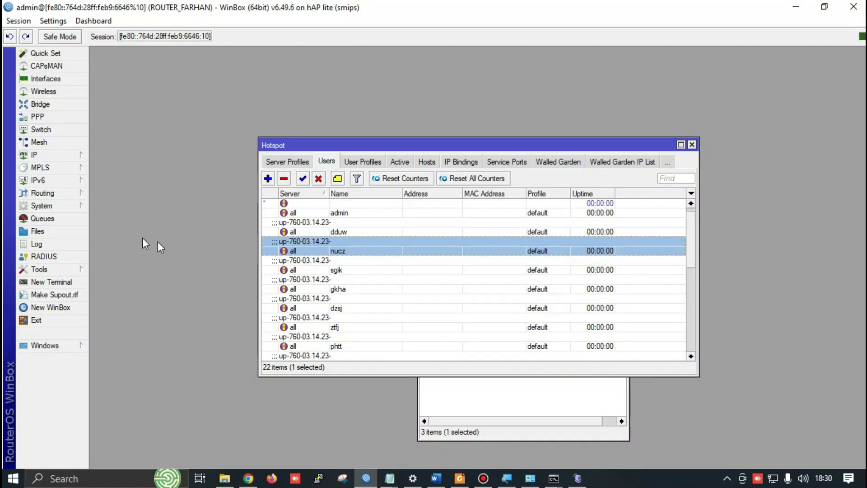
Close the Hotspot and Address List windows and open NAT rule 17 masquerading 192.168.200.0/24
{"action": "left_click", "coordinate": [692, 145]}
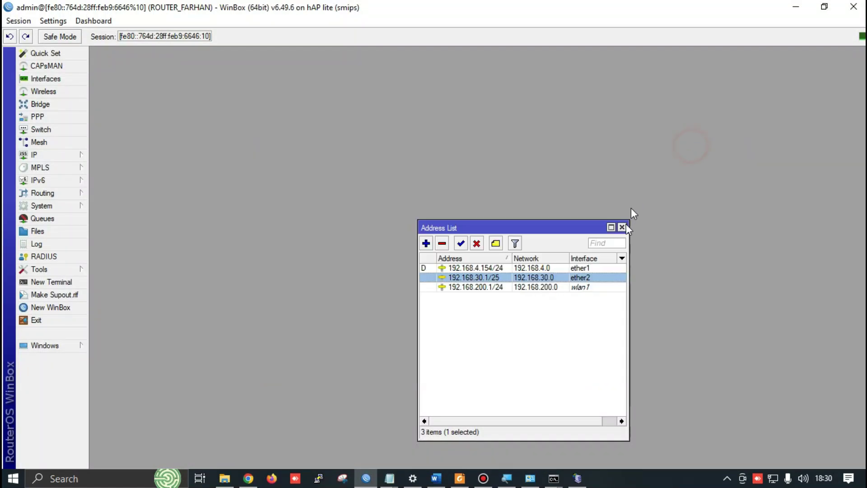
{"action": "left_click", "coordinate": [622, 227]}
{"action": "left_click", "coordinate": [53, 155]}
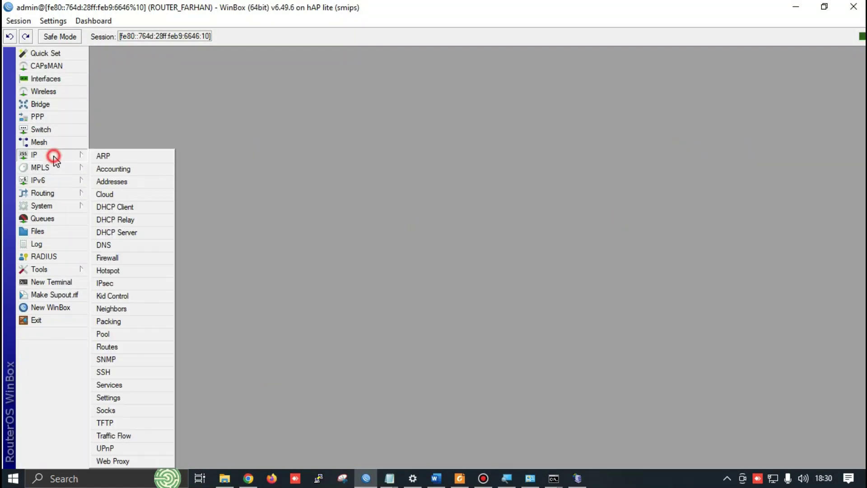
{"action": "left_click", "coordinate": [126, 257]}
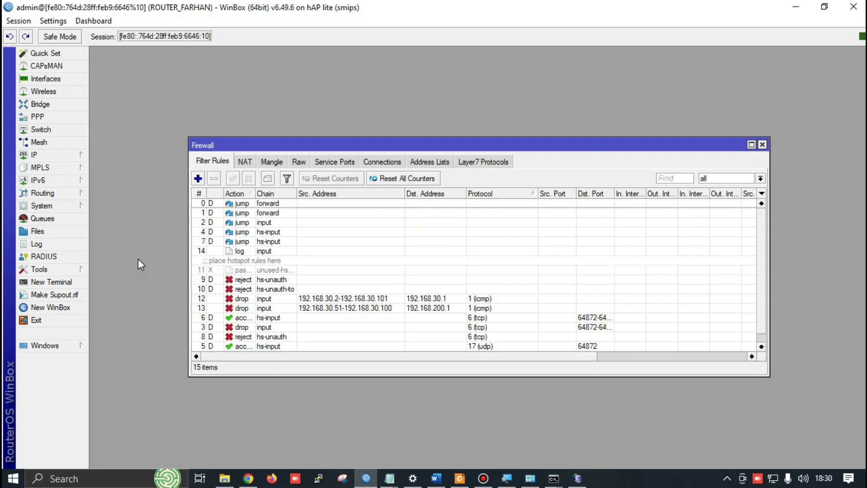
{"action": "left_click", "coordinate": [245, 162]}
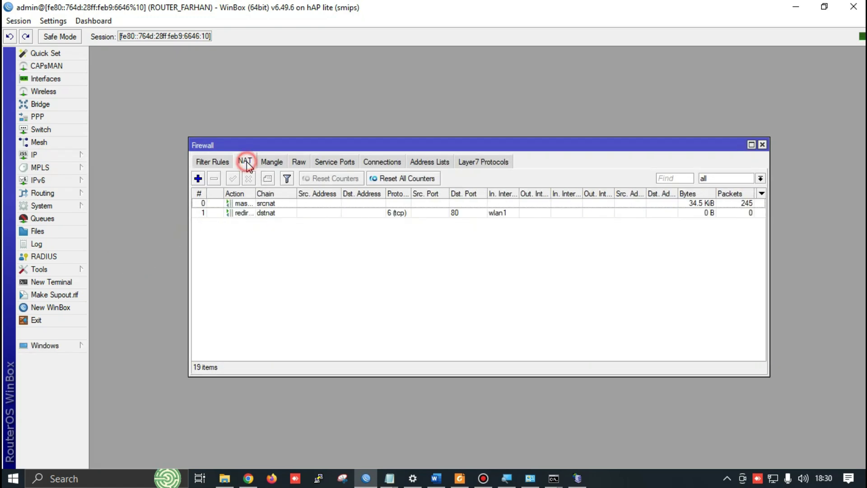
{"action": "scroll", "coordinate": [360, 234], "scroll_direction": "down", "scroll_amount": 1}
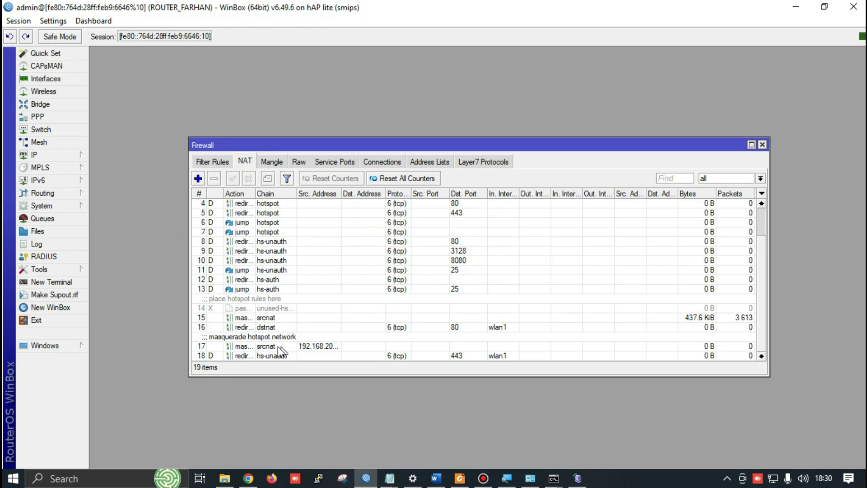
{"action": "left_click", "coordinate": [277, 318]}
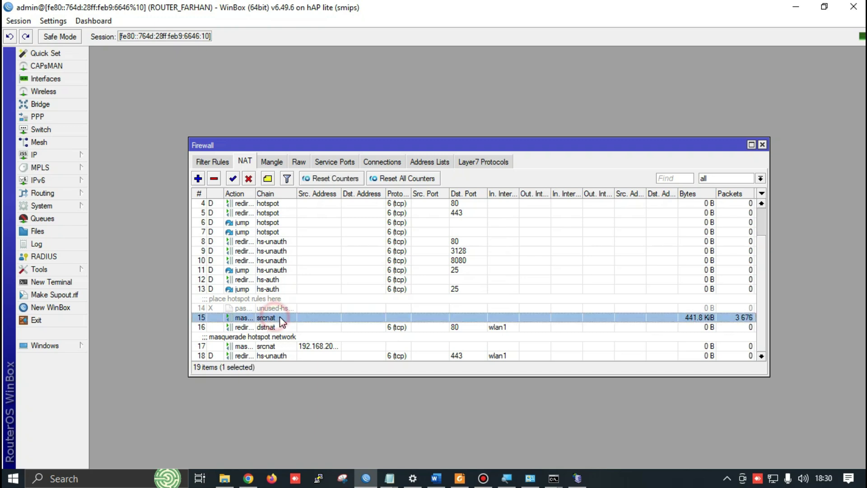
{"action": "left_click", "coordinate": [277, 347]}
{"action": "left_click_drag", "start_coordinate": [342, 194], "coordinate": [382, 195]}
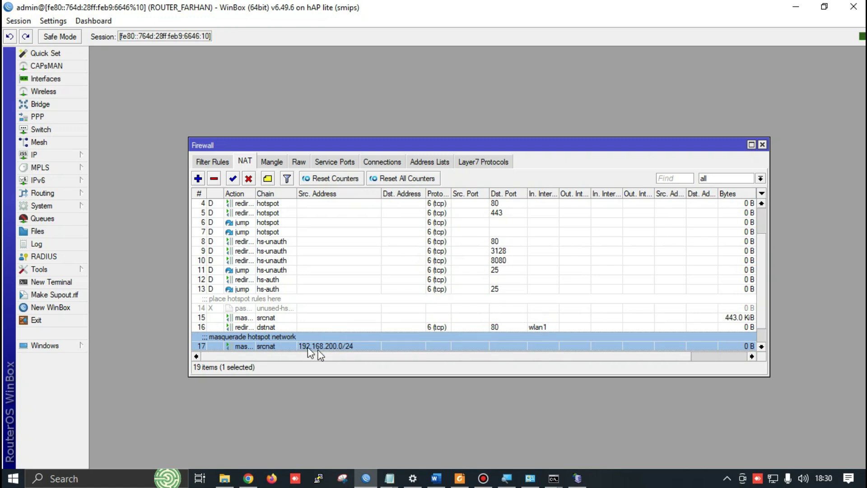
{"action": "double_click", "coordinate": [265, 345]}
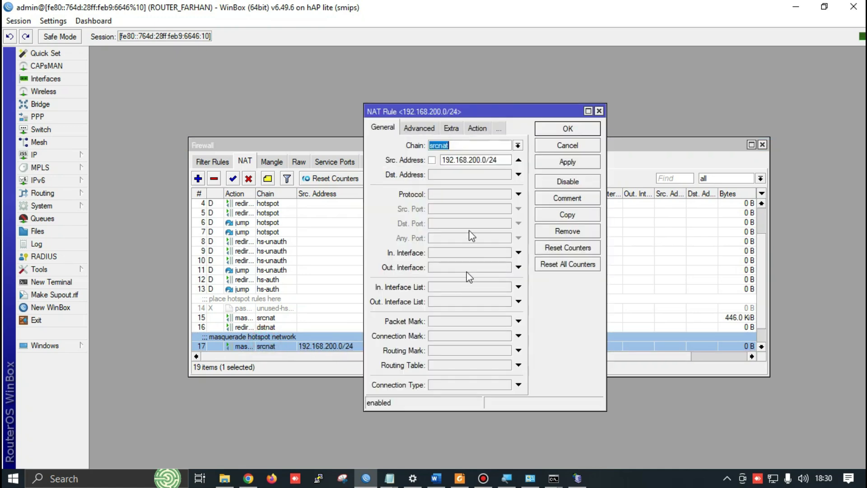
Restrict the hotspot masquerade NAT rule to 07:00:00–16:00:00 on all days and apply it
{"action": "left_click", "coordinate": [451, 128]}
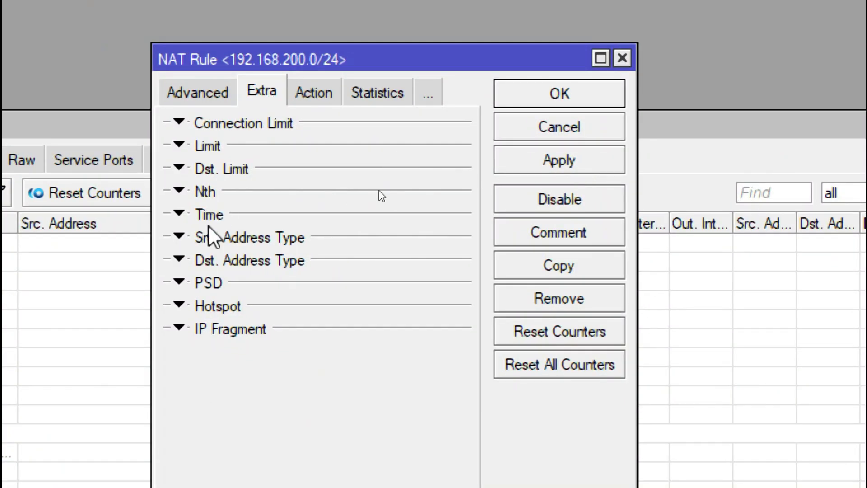
{"action": "left_click", "coordinate": [179, 214]}
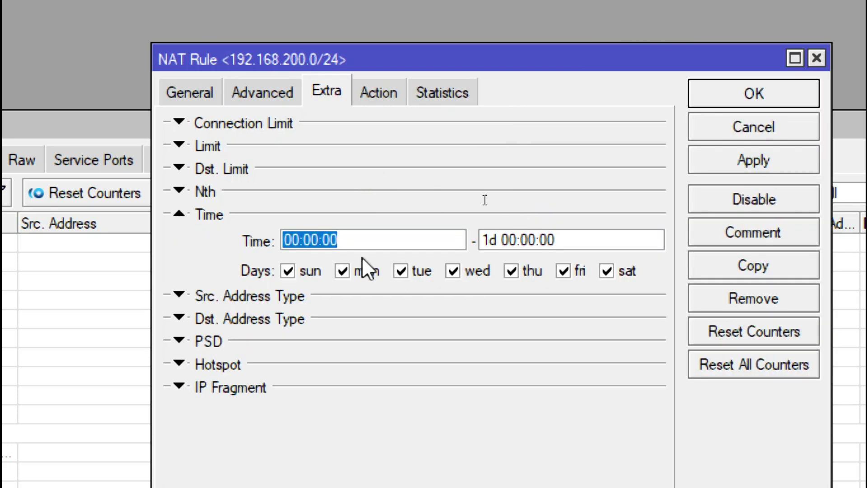
{"action": "type", "text": "07"}
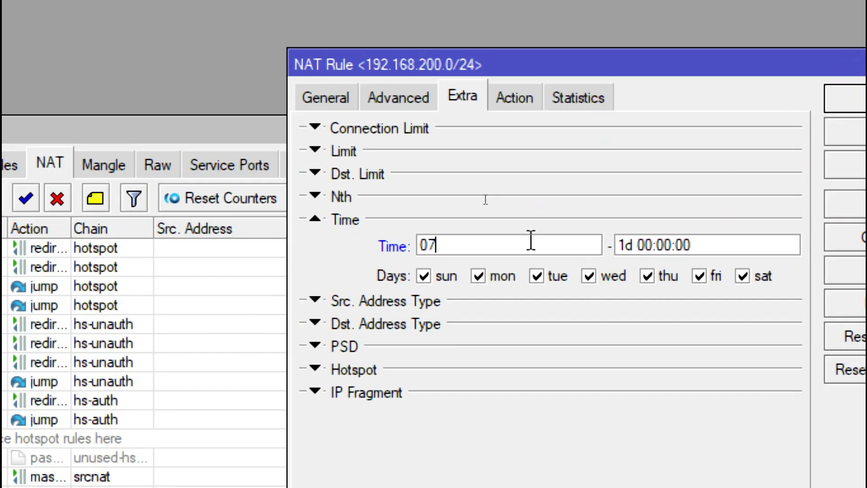
{"action": "type", "text": ":00"}
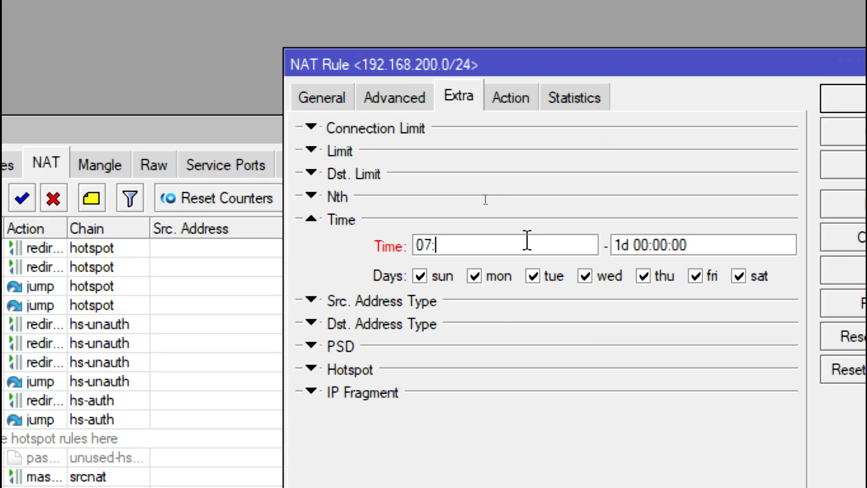
{"action": "type", "text": ":00"}
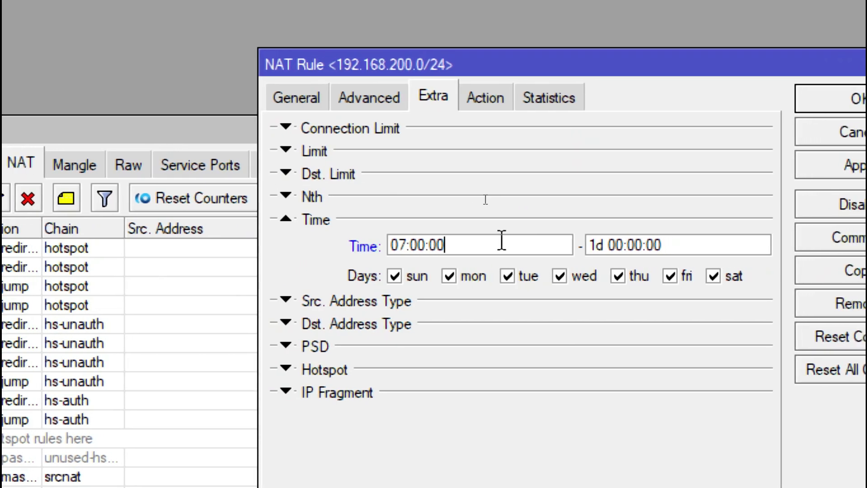
{"action": "left_click", "coordinate": [627, 246]}
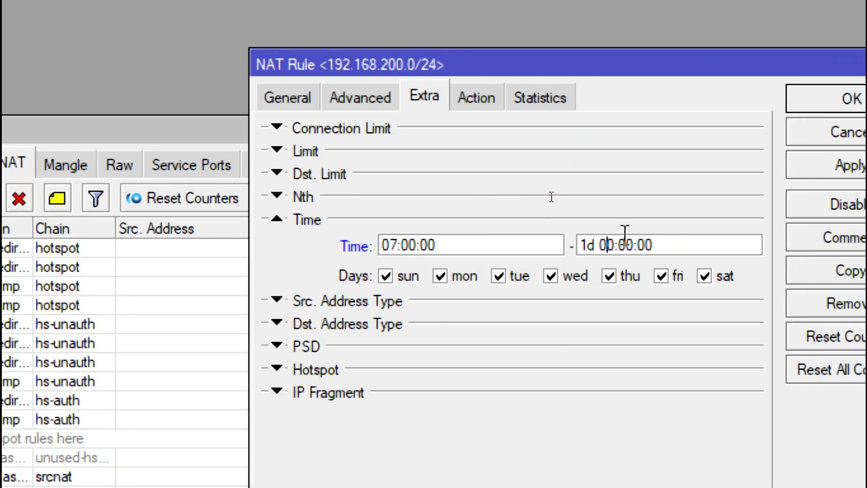
{"action": "key", "text": "BackSpace"}
{"action": "key", "text": "BackSpace"}
{"action": "key", "text": "BackSpace"}
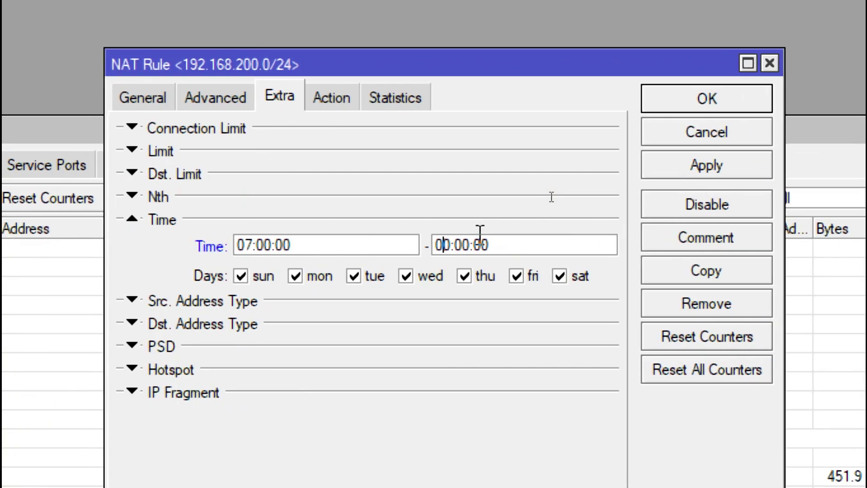
{"action": "key", "text": "BackSpace"}
{"action": "key", "text": "Delete"}
{"action": "type", "text": "16"}
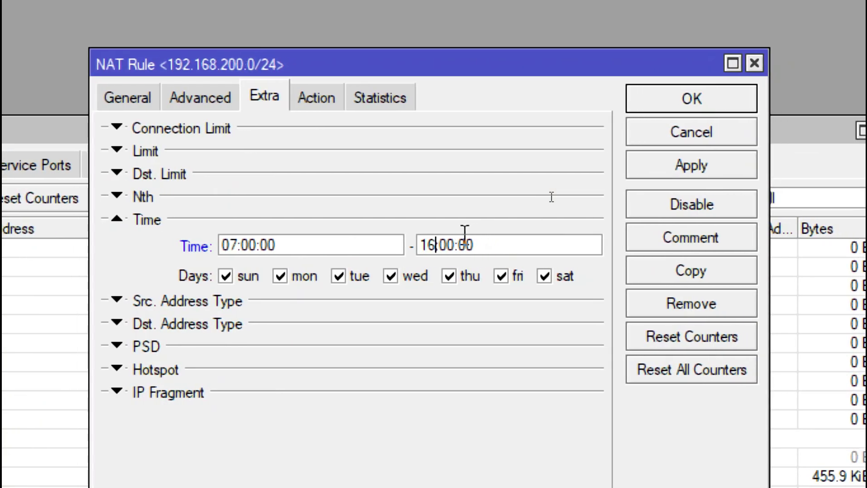
{"action": "key", "text": "alt+Tab"}
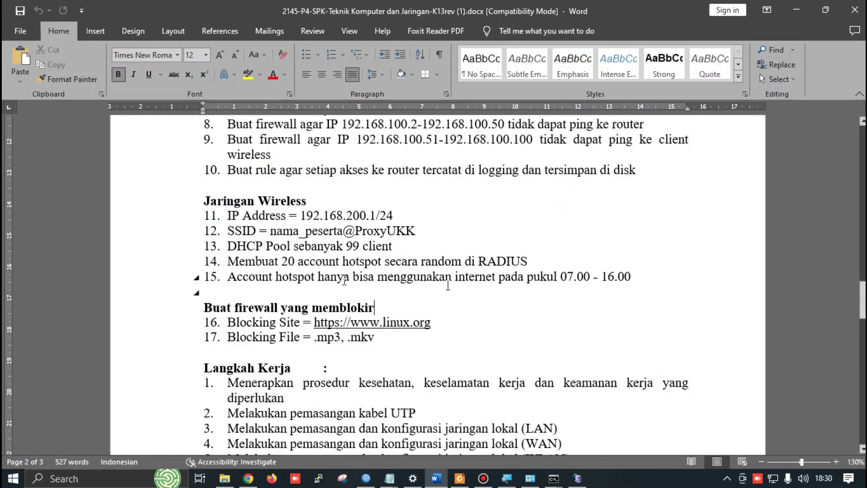
{"action": "key", "text": "alt+Tab"}
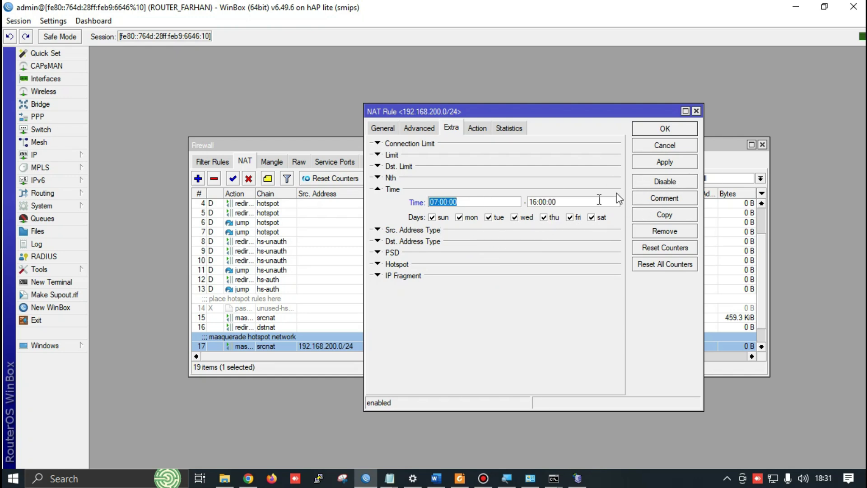
{"action": "left_click", "coordinate": [659, 162]}
{"action": "left_click", "coordinate": [651, 131]}
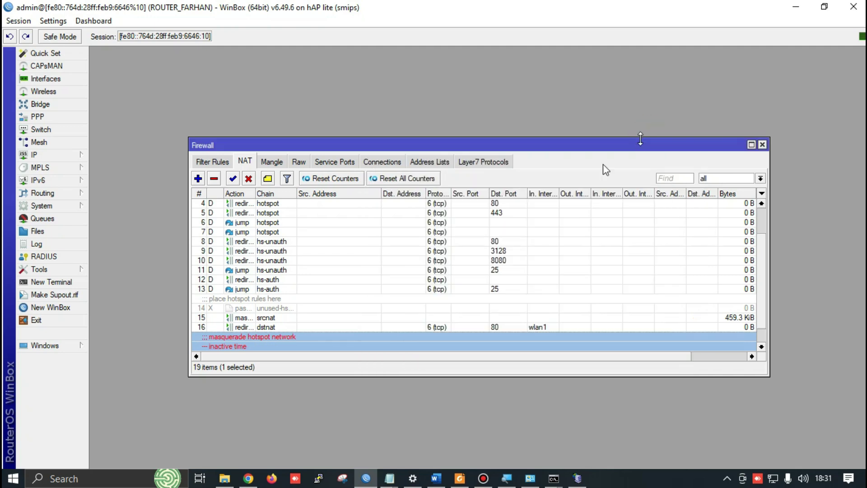
{"action": "scroll", "coordinate": [397, 285], "scroll_direction": "down", "scroll_amount": 2}
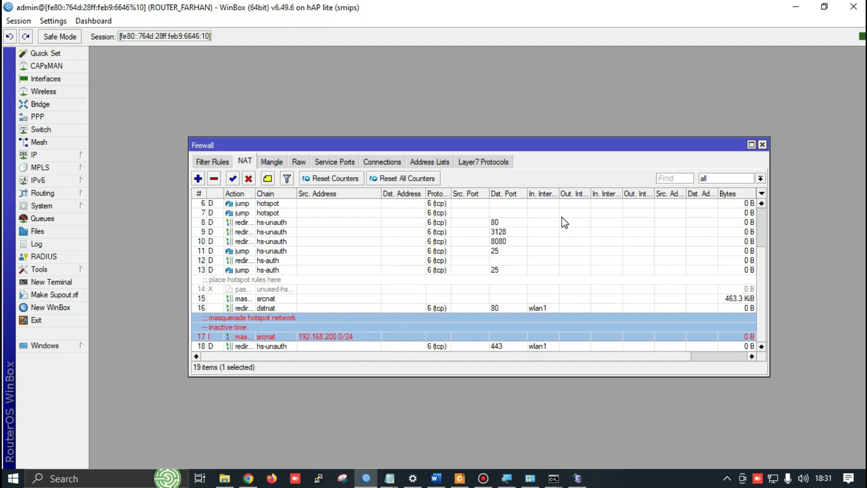
{"action": "key", "text": "alt+Tab"}
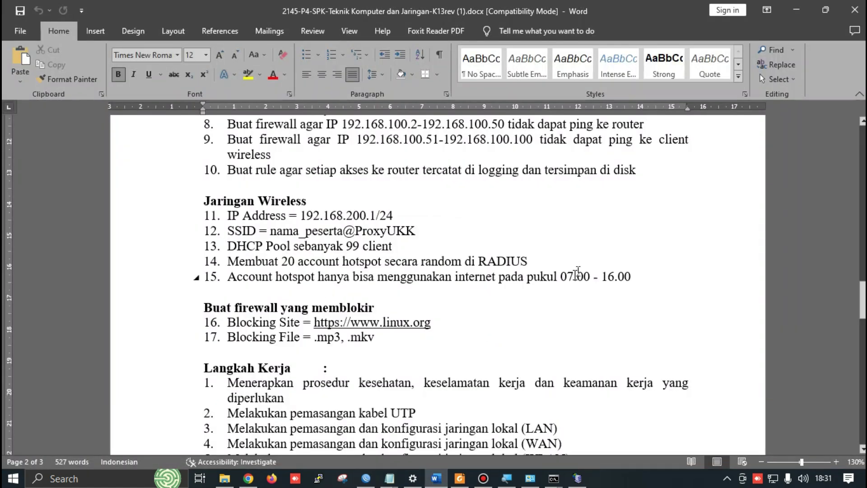
{"action": "key", "text": "alt+Tab"}
{"action": "key", "text": "alt+Tab"}
{"action": "key", "text": "alt+Tab"}
{"action": "key", "text": "alt+Tab"}
{"action": "key", "text": "alt+Tab"}
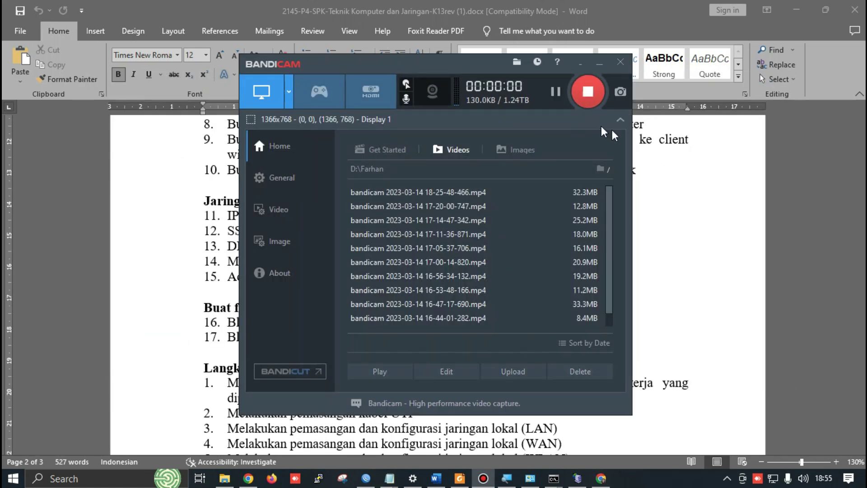
{"action": "left_click", "coordinate": [692, 188]}
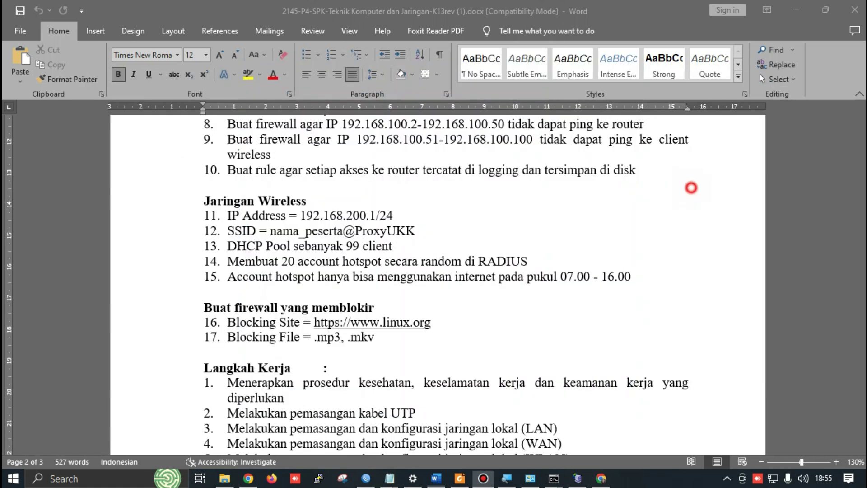
{"action": "scroll", "coordinate": [691, 187], "scroll_direction": "down", "scroll_amount": 3}
{"action": "left_click", "coordinate": [454, 213]}
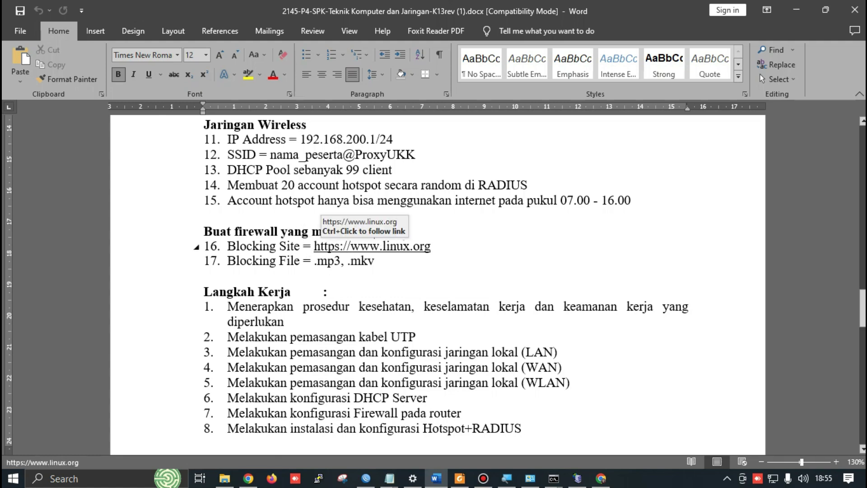
{"action": "left_click_drag", "start_coordinate": [353, 245], "coordinate": [441, 246]}
{"action": "key", "text": "ctrl+c"}
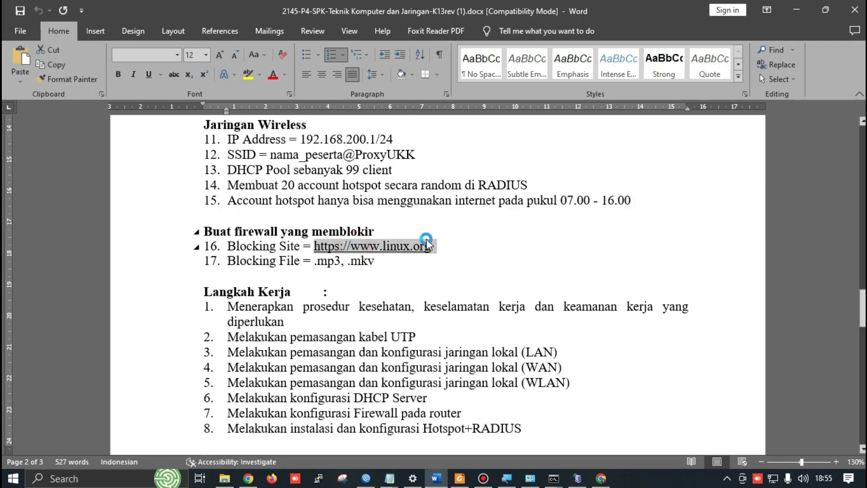
{"action": "key", "text": "alt+Tab"}
{"action": "left_click", "coordinate": [415, 165]}
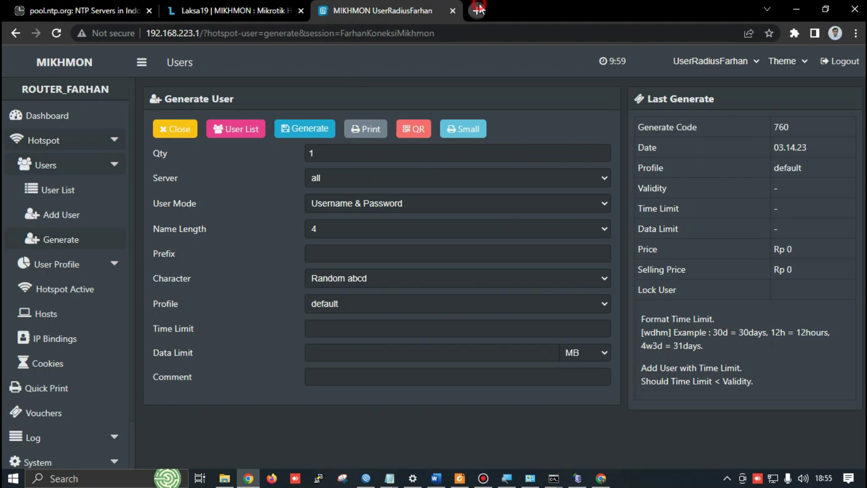
{"action": "left_click", "coordinate": [479, 9]}
{"action": "key", "text": "ctrl+v"}
{"action": "key", "text": "Return"}
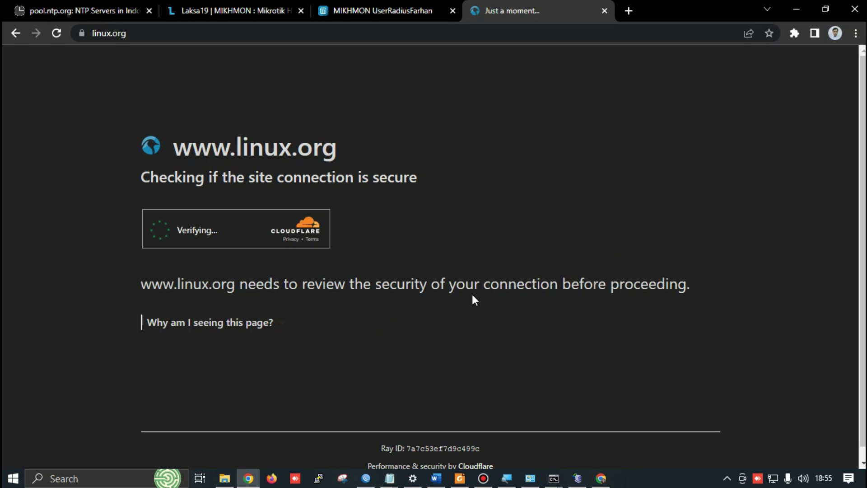
{"action": "key", "text": "alt+Tab"}
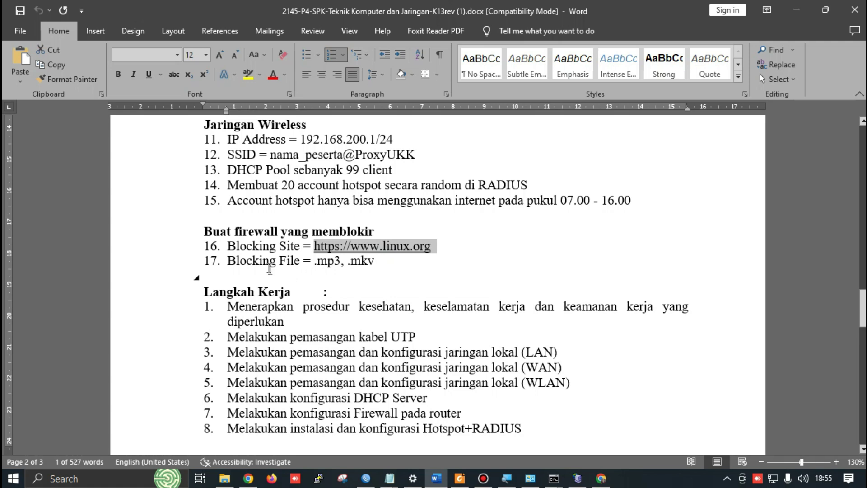
Review the exam sheet and the module PDF's firewall steps, then return to linux.org
{"action": "scroll", "coordinate": [389, 256], "scroll_direction": "up", "scroll_amount": 6}
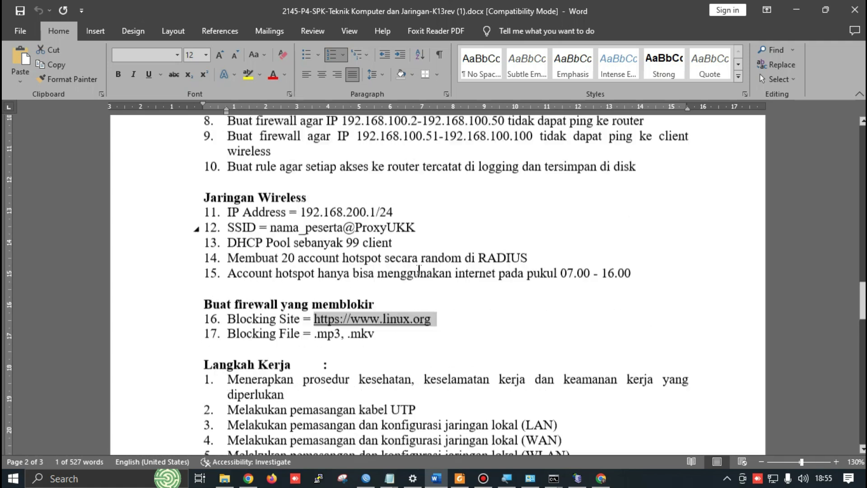
{"action": "scroll", "coordinate": [344, 231], "scroll_direction": "up", "scroll_amount": 1}
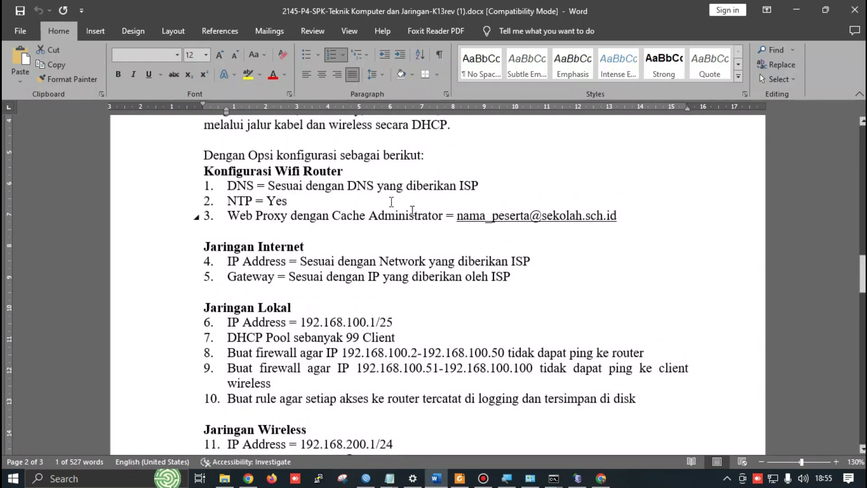
{"action": "scroll", "coordinate": [386, 201], "scroll_direction": "down", "scroll_amount": 3}
{"action": "scroll", "coordinate": [329, 235], "scroll_direction": "down", "scroll_amount": 6}
{"action": "scroll", "coordinate": [329, 235], "scroll_direction": "up", "scroll_amount": 1}
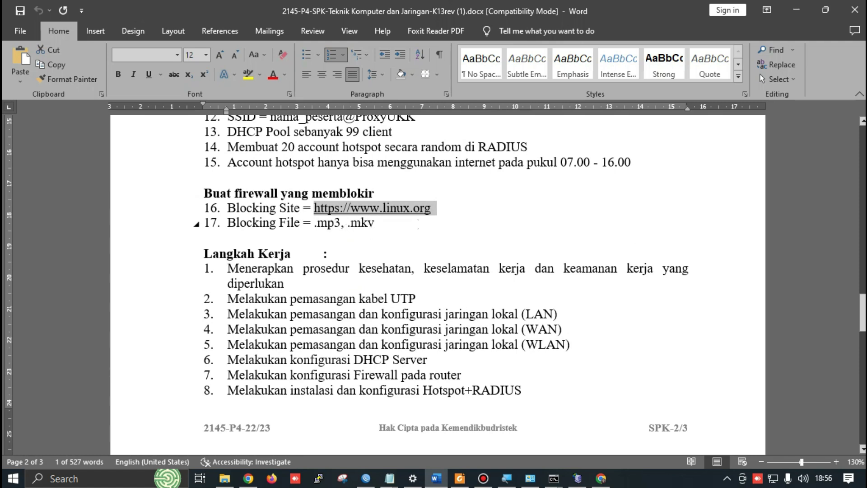
{"action": "key", "text": "alt+Tab"}
{"action": "key", "text": "alt+Tab"}
{"action": "key", "text": "alt+Tab"}
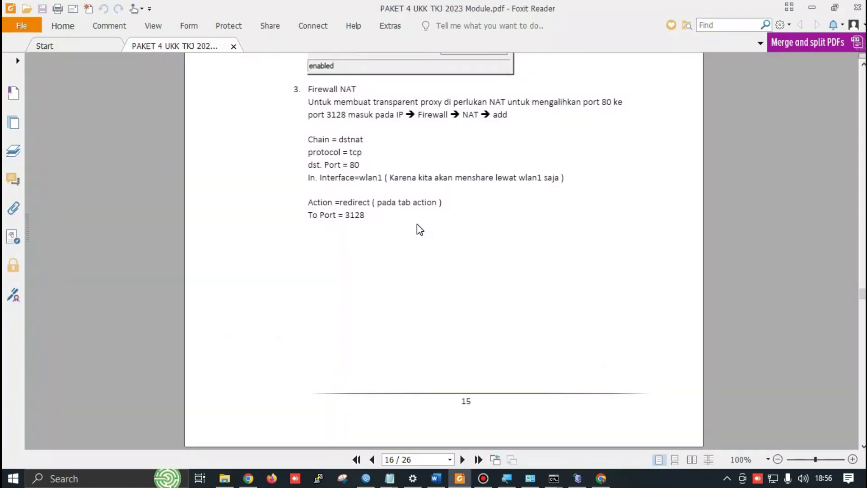
{"action": "key", "text": "alt+Tab"}
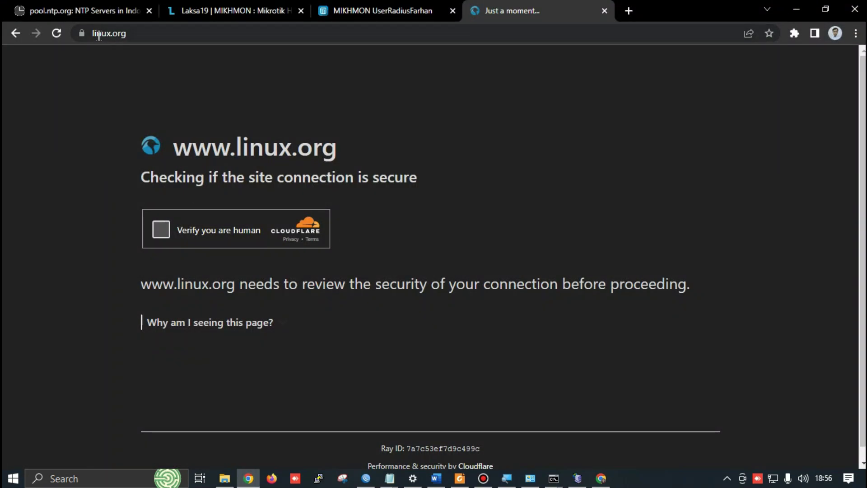
Cycle from the linux.org page through WinBox's NAT rules back to the Word exam sheet
{"action": "left_click", "coordinate": [127, 30]}
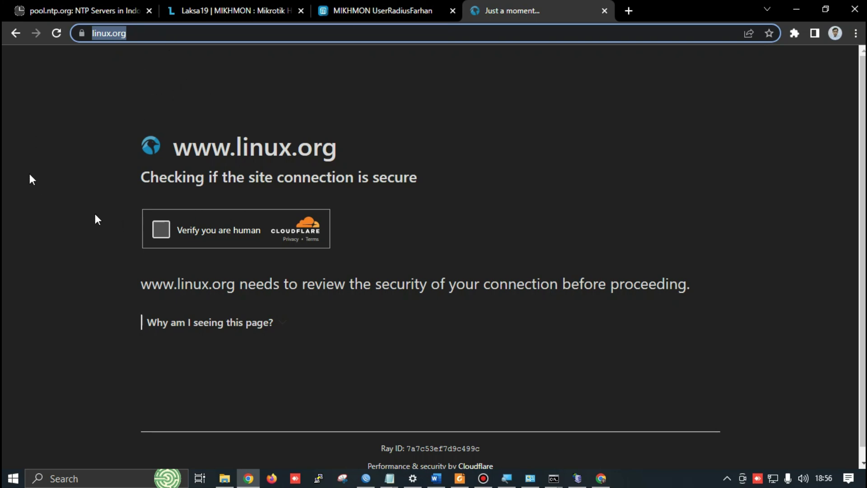
{"action": "key", "text": "alt+Tab"}
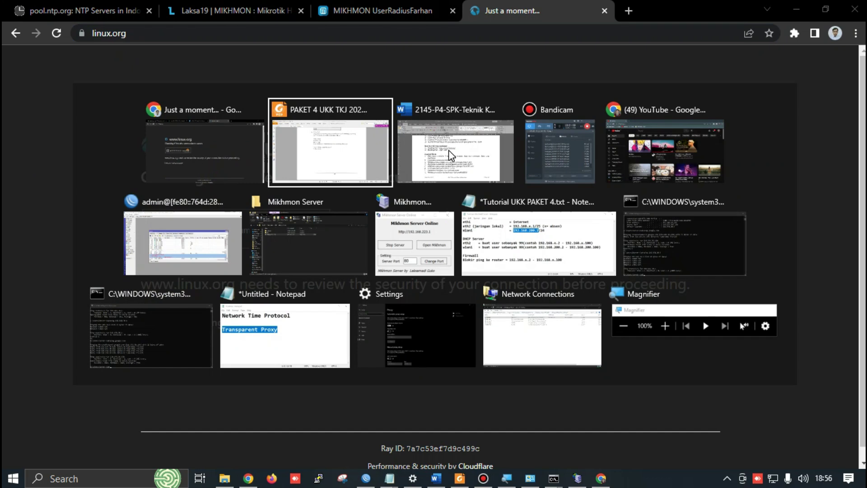
{"action": "key", "text": "Tab"}
{"action": "key", "text": "alt+Tab"}
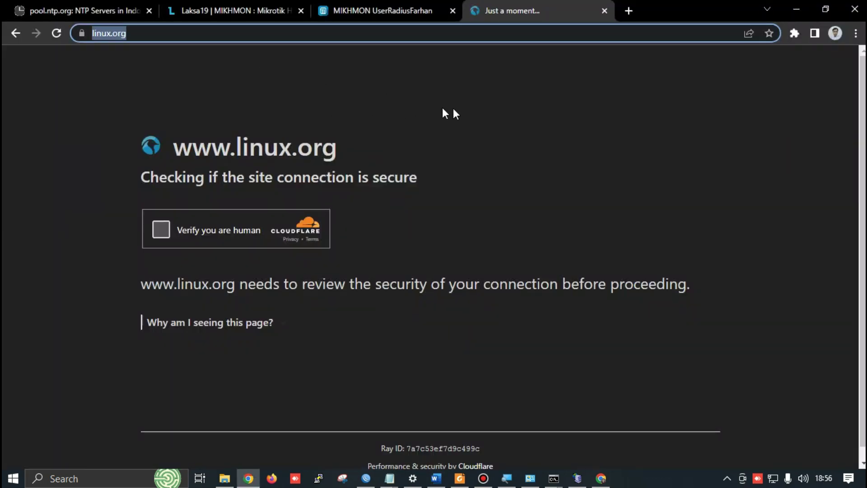
{"action": "key", "text": "alt+Tab"}
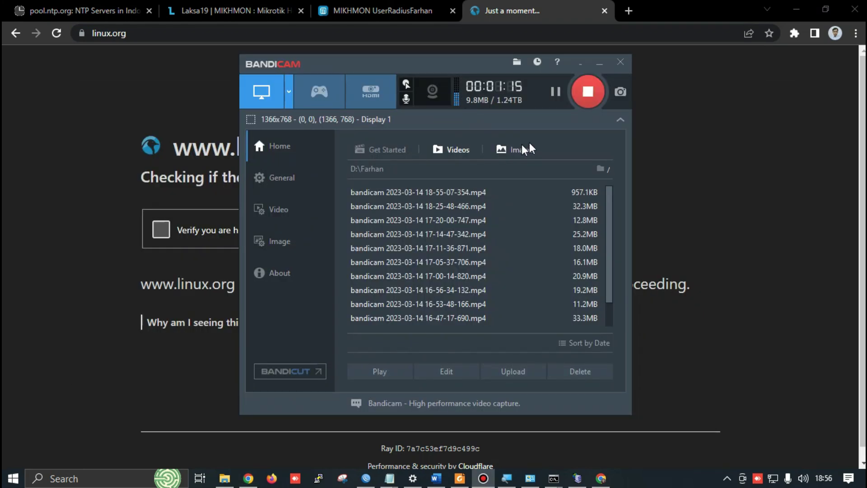
{"action": "key", "text": "alt+Tab"}
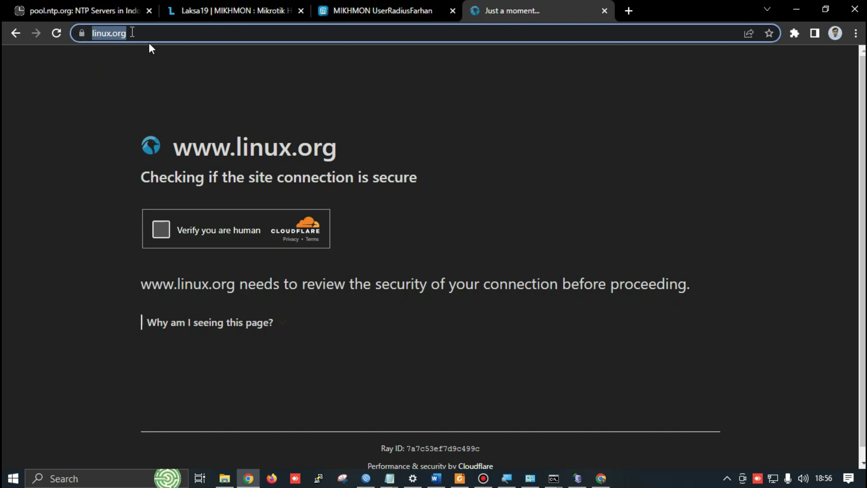
{"action": "key", "text": "alt+Tab"}
{"action": "key", "text": "alt+shift+Tab"}
{"action": "key", "text": "Down"}
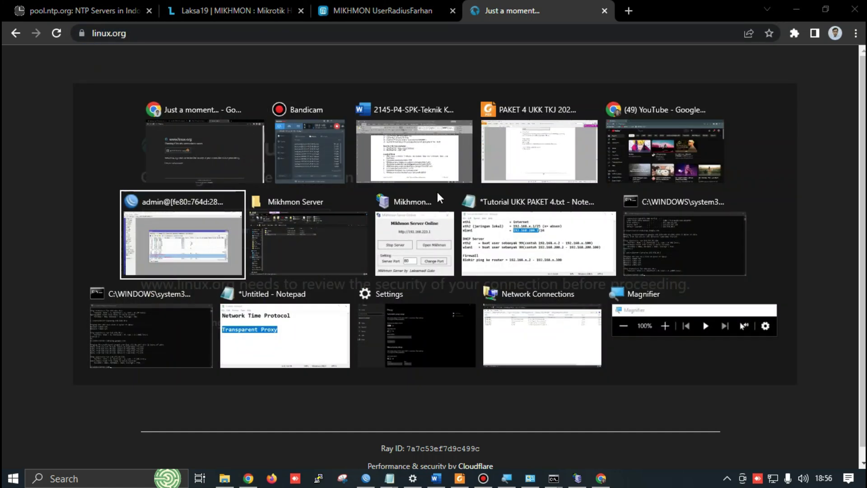
{"action": "key", "text": "Return"}
{"action": "key", "text": "alt+Tab"}
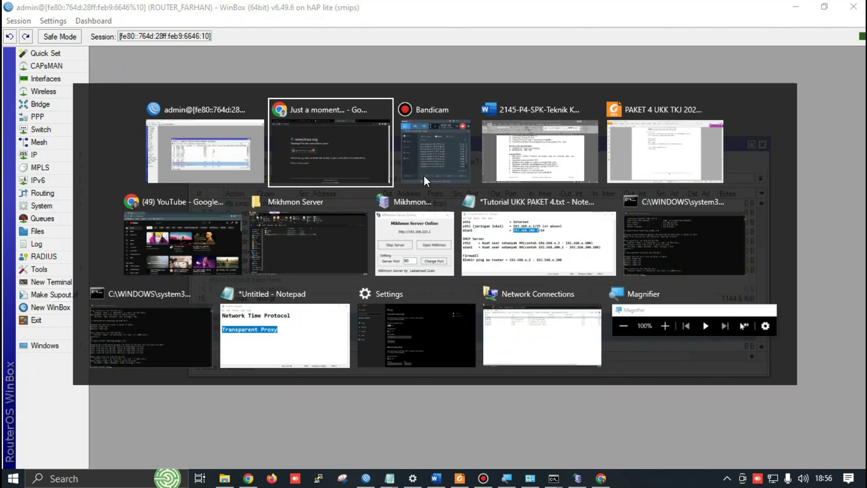
{"action": "key", "text": "Tab"}
{"action": "key", "text": "Tab"}
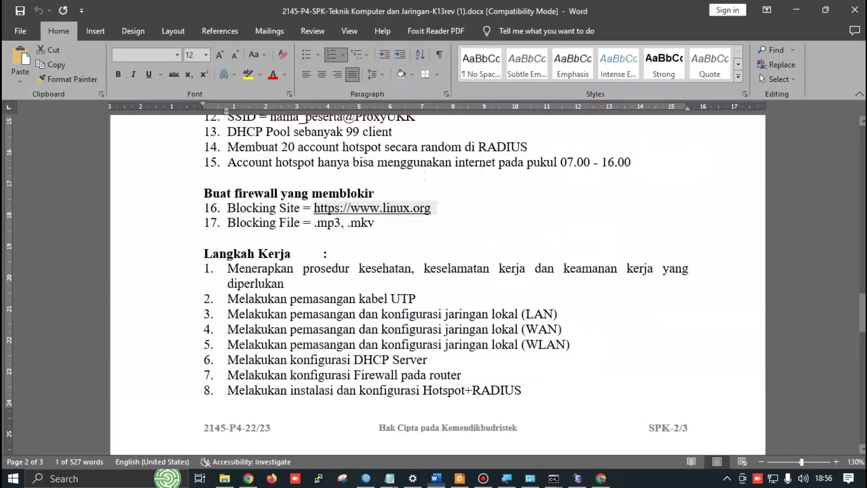
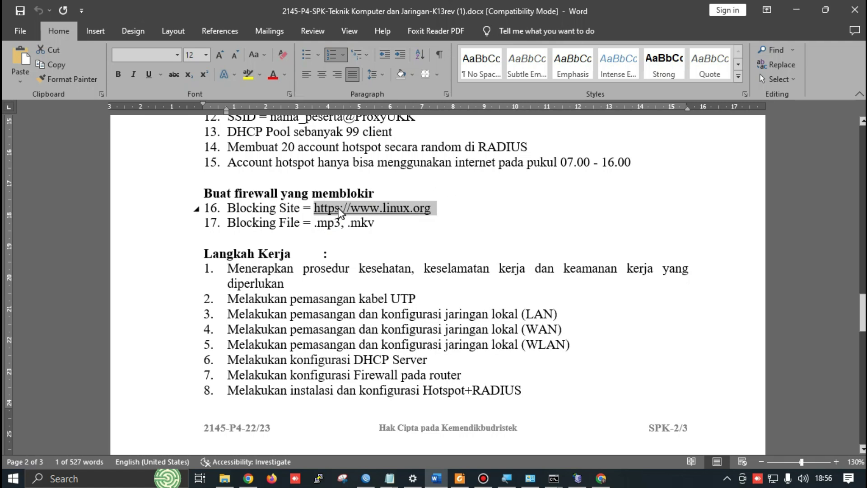
Search for 'lipi go id' in a new Chrome tab
{"action": "key", "text": "alt+Tab"}
{"action": "key", "text": "alt+Tab"}
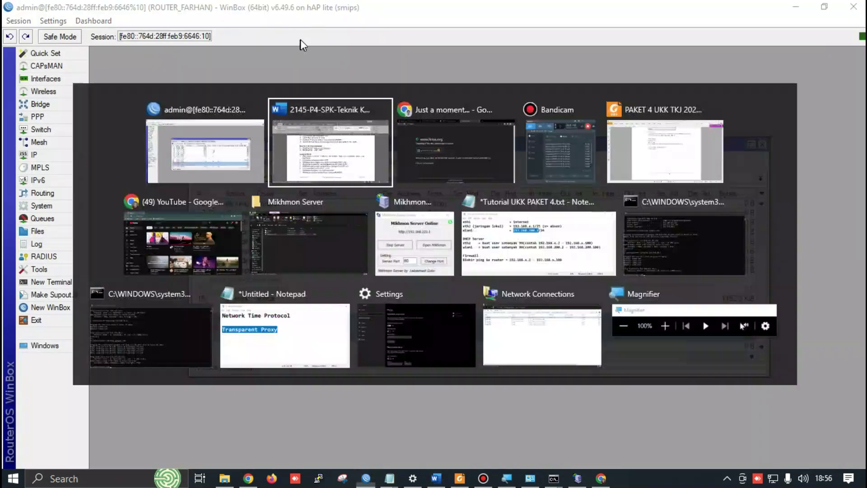
{"action": "key", "text": "alt+Tab"}
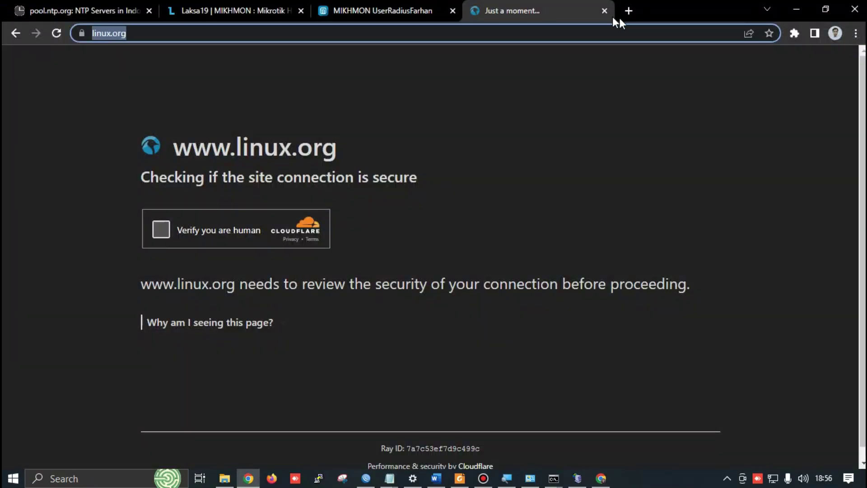
{"action": "left_click", "coordinate": [628, 11]}
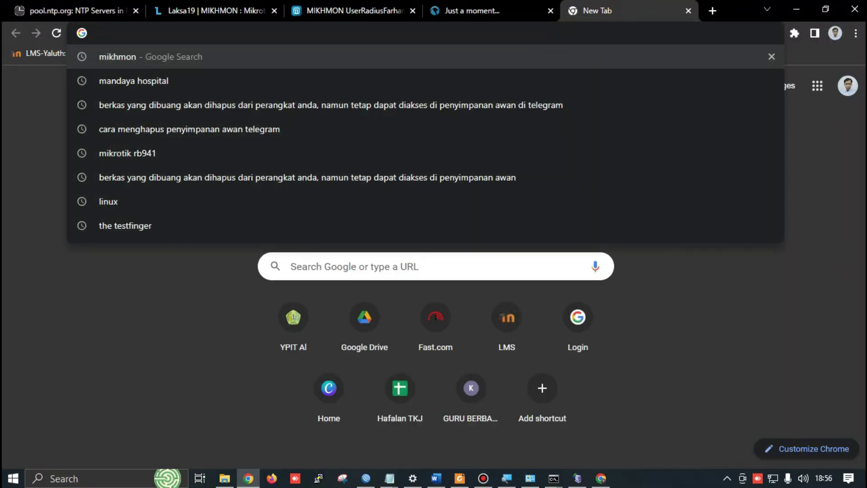
{"action": "type", "text": "lip"}
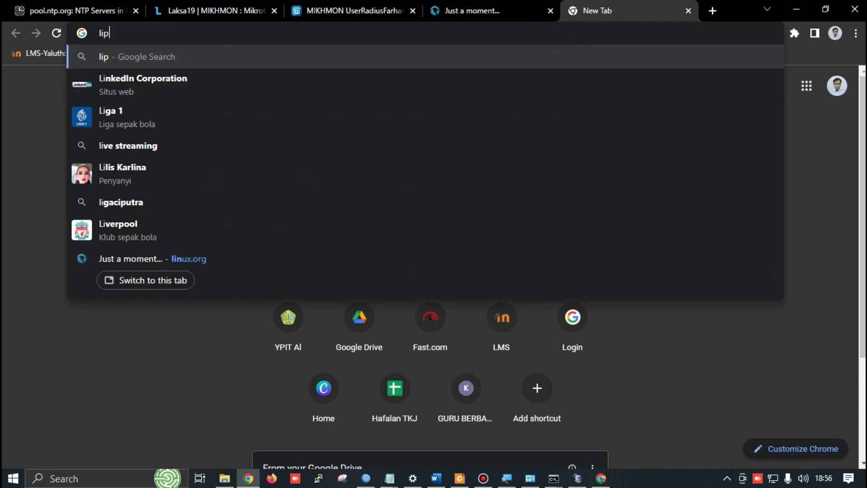
{"action": "type", "text": "i gop i"}
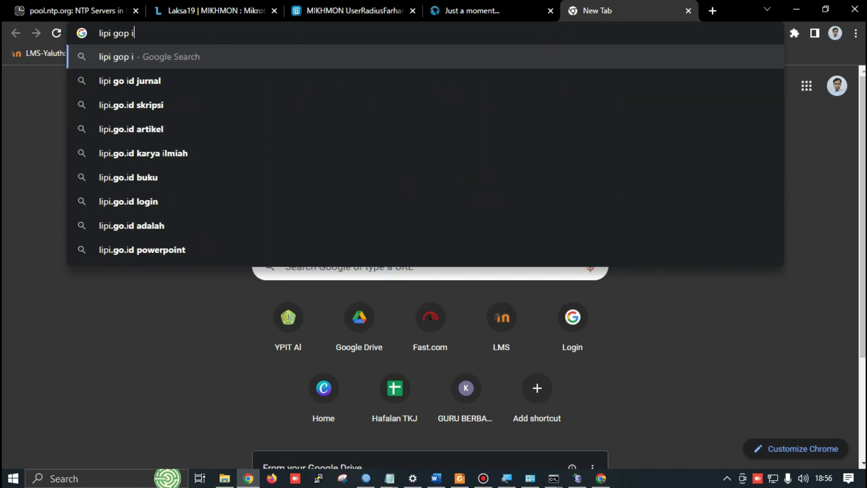
{"action": "type", "text": " go id"}
{"action": "key", "text": "Return"}
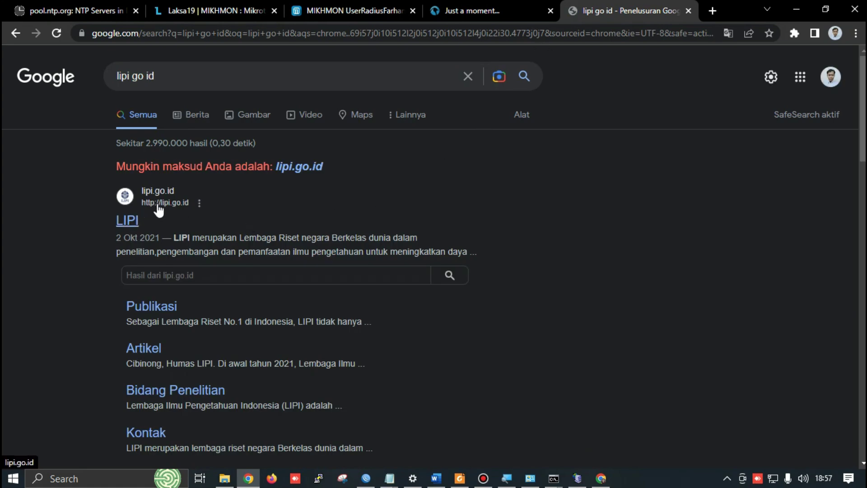
Check the stalled linux.org tab's site info, then open lipi.go.id from the search results
{"action": "left_click", "coordinate": [510, 10]}
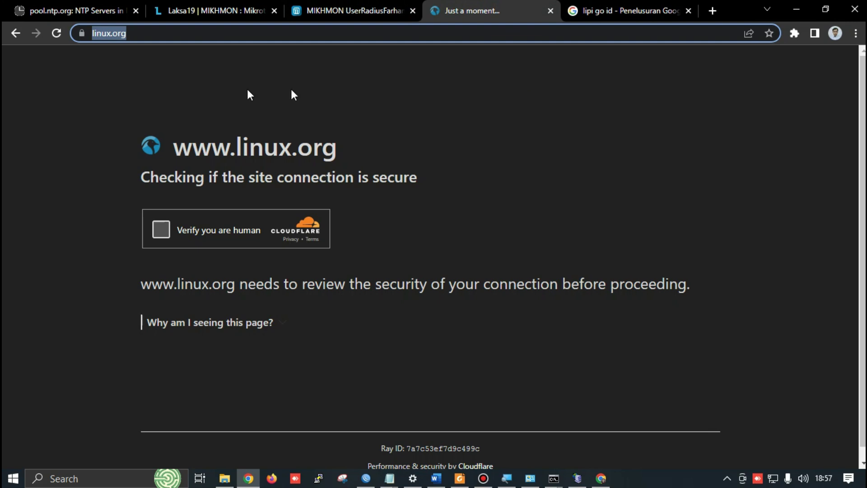
{"action": "left_click", "coordinate": [81, 33]}
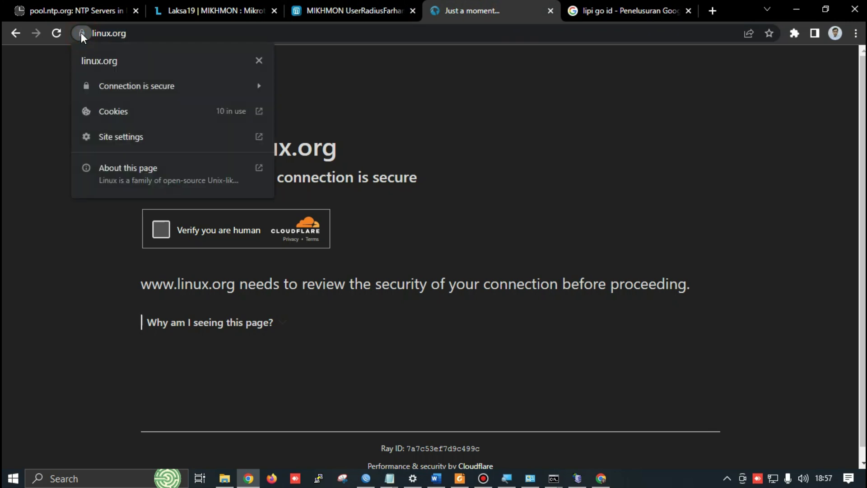
{"action": "left_click", "coordinate": [15, 103]}
{"action": "left_click", "coordinate": [605, 6]}
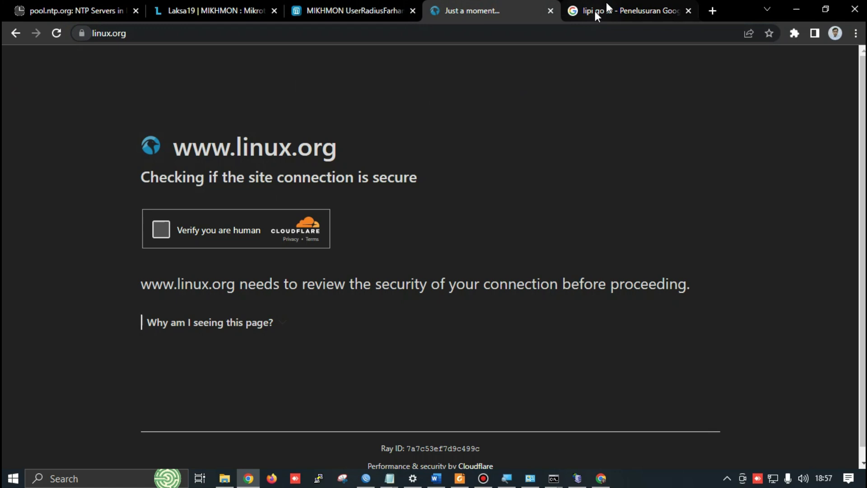
{"action": "left_click", "coordinate": [289, 168]}
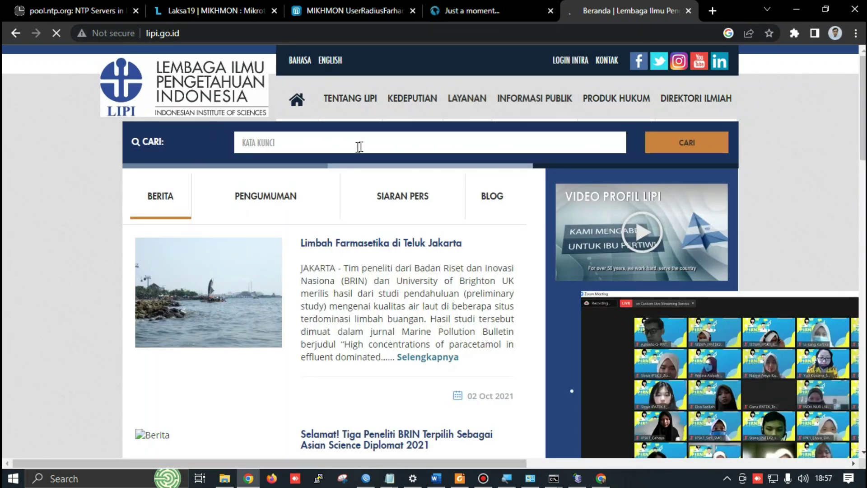
Compare the LIPI homepage with linux.org's stuck Cloudflare check, then return to WinBox's NAT list
{"action": "left_click", "coordinate": [486, 12]}
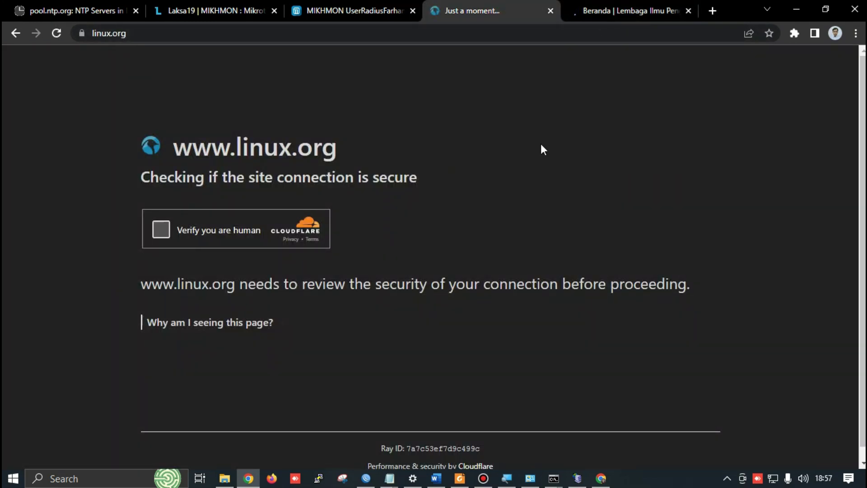
{"action": "left_click", "coordinate": [608, 11]}
{"action": "left_click", "coordinate": [515, 9]}
{"action": "left_click", "coordinate": [617, 13]}
{"action": "left_click", "coordinate": [495, 10]}
{"action": "key", "text": "alt+Tab"}
{"action": "key", "text": "alt+Tab"}
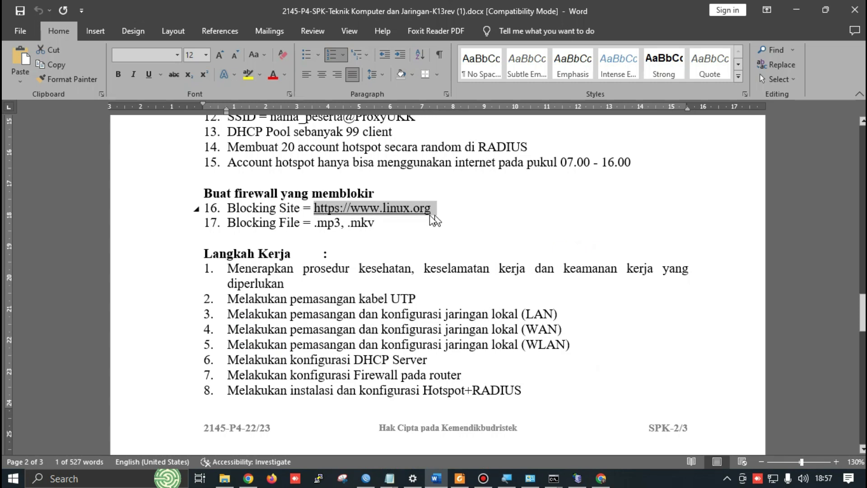
{"action": "key", "text": "alt+Tab"}
{"action": "key", "text": "Tab"}
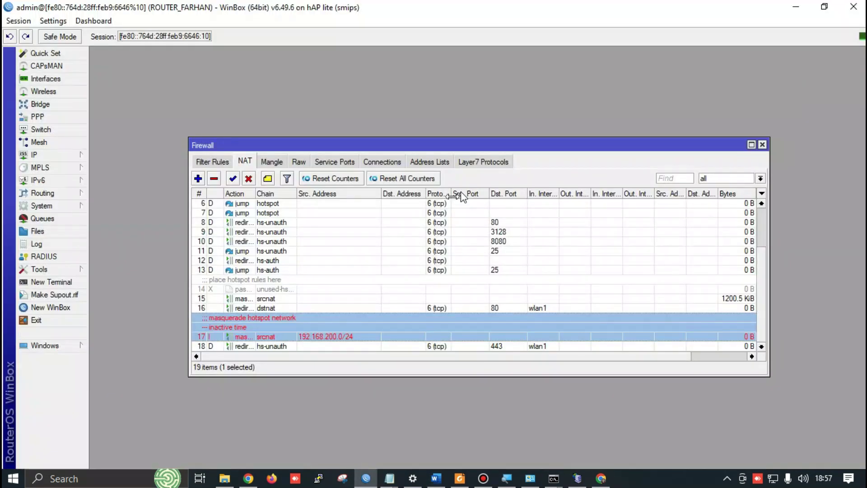
Reopen IP > Firewall, then start and discard a new NAT rule
{"action": "left_click", "coordinate": [763, 145]}
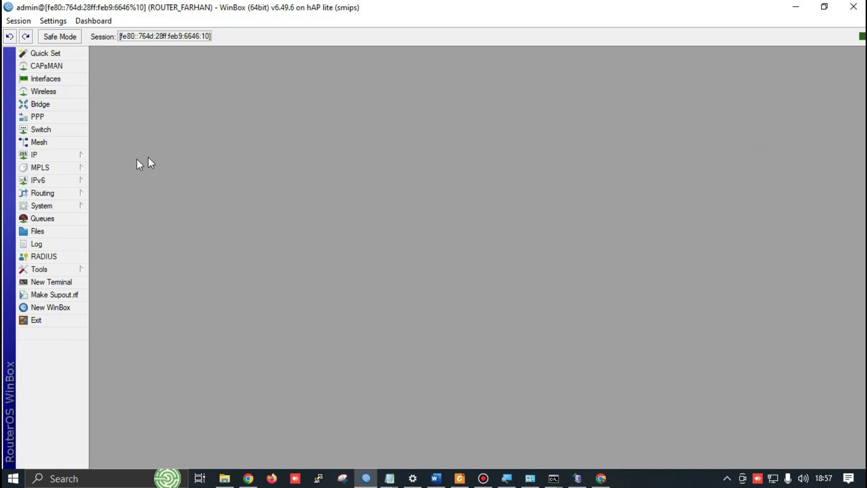
{"action": "left_click", "coordinate": [77, 155]}
{"action": "left_click", "coordinate": [125, 258]}
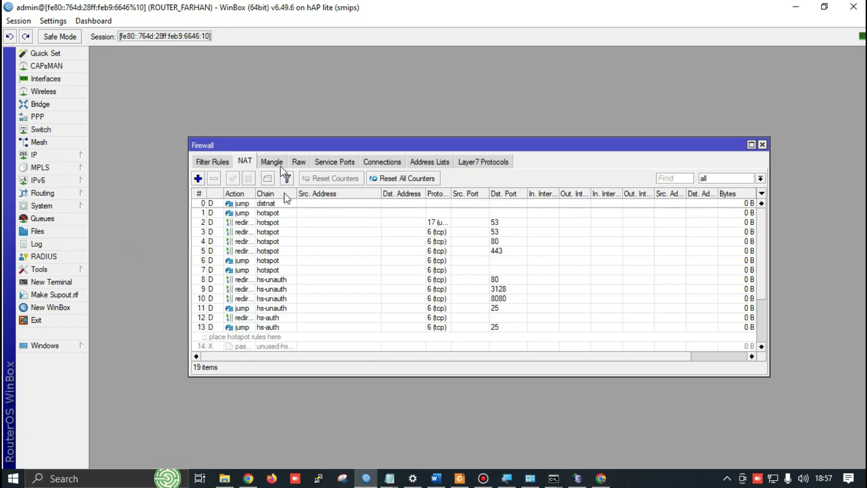
{"action": "scroll", "coordinate": [281, 262], "scroll_direction": "down", "scroll_amount": 3}
{"action": "scroll", "coordinate": [289, 281], "scroll_direction": "up", "scroll_amount": 3}
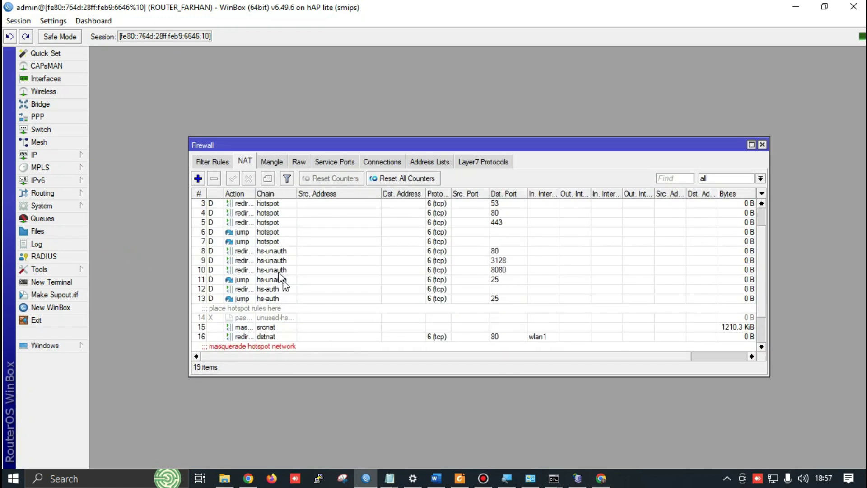
{"action": "left_click", "coordinate": [197, 178]}
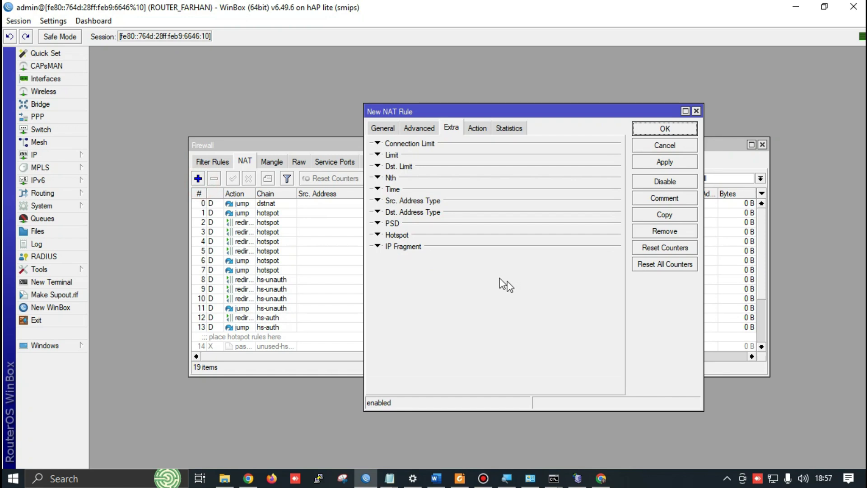
{"action": "left_click", "coordinate": [382, 129]}
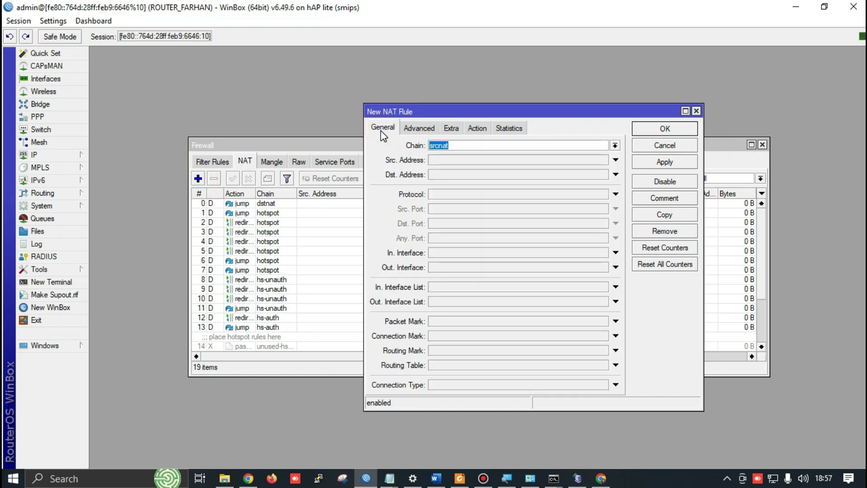
{"action": "left_click", "coordinate": [698, 110]}
Show the Firewall Filter Rules list of 15 rules, including the ICMP drop rules
{"action": "left_click", "coordinate": [214, 165]}
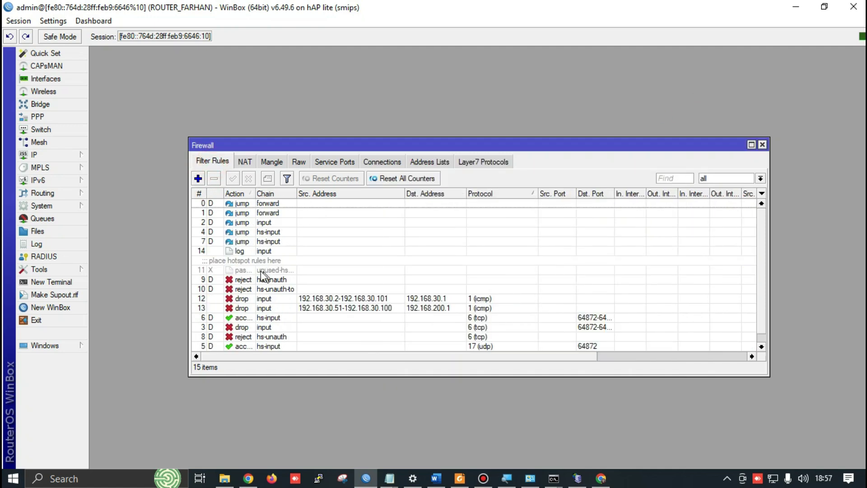
{"action": "scroll", "coordinate": [274, 231], "scroll_direction": "down", "scroll_amount": 1}
{"action": "scroll", "coordinate": [271, 280], "scroll_direction": "up", "scroll_amount": 1}
{"action": "scroll", "coordinate": [253, 267], "scroll_direction": "down", "scroll_amount": 1}
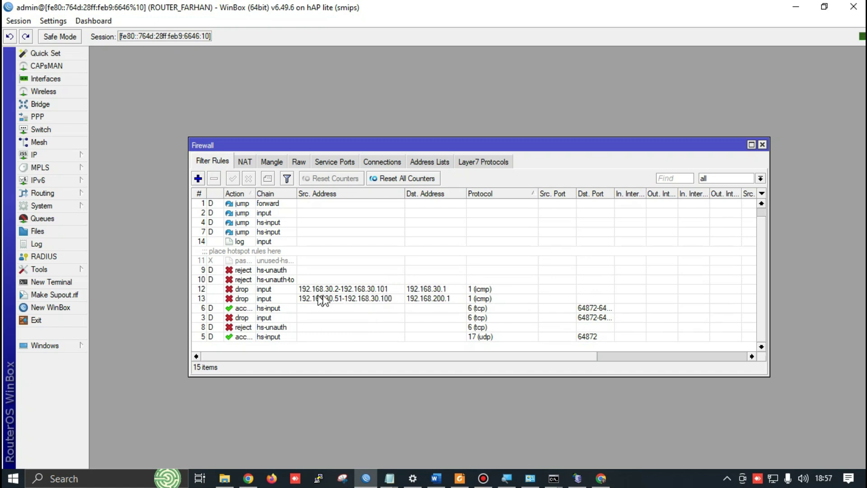
Start a new firewall filter rule with the Content match linux.org, checking the exam sheet
{"action": "left_click", "coordinate": [197, 179]}
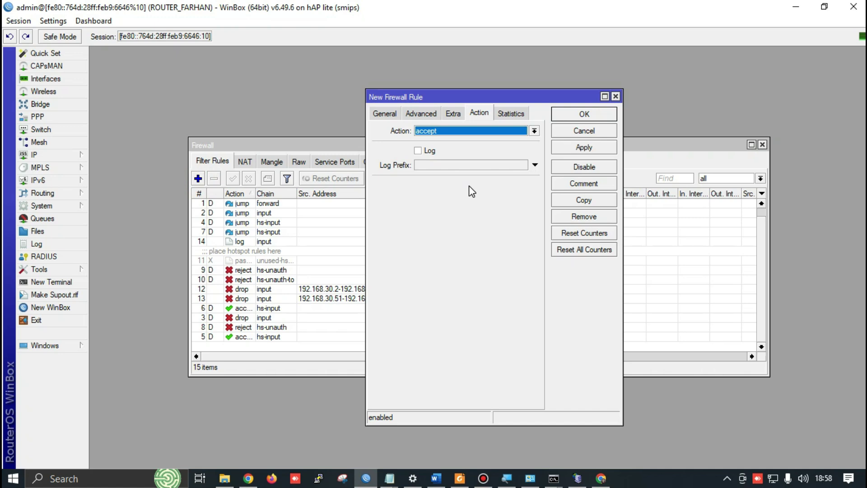
{"action": "left_click", "coordinate": [389, 113]}
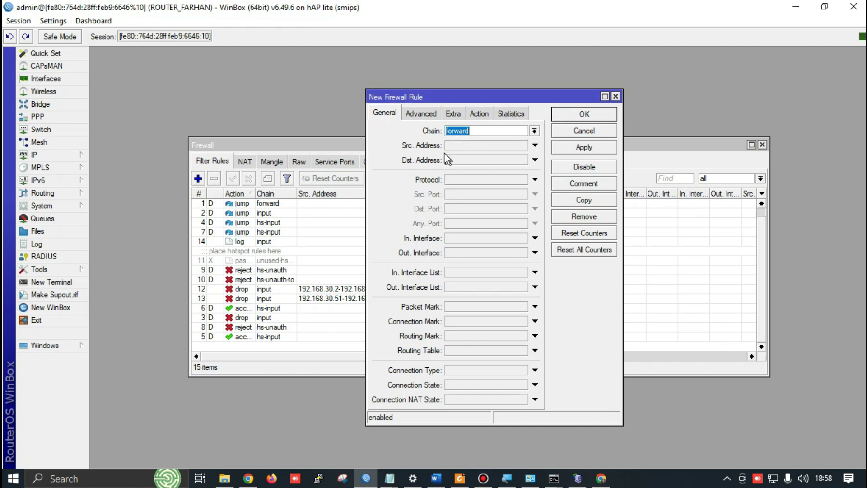
{"action": "left_click", "coordinate": [423, 115]}
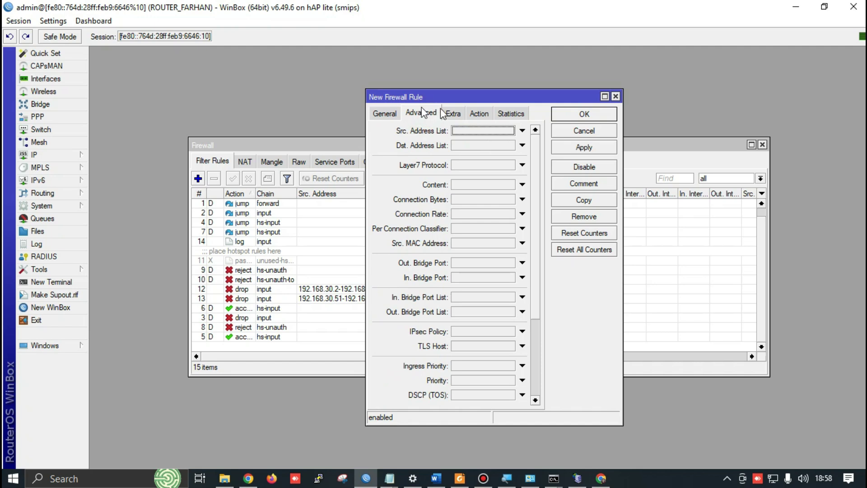
{"action": "left_click", "coordinate": [468, 185]}
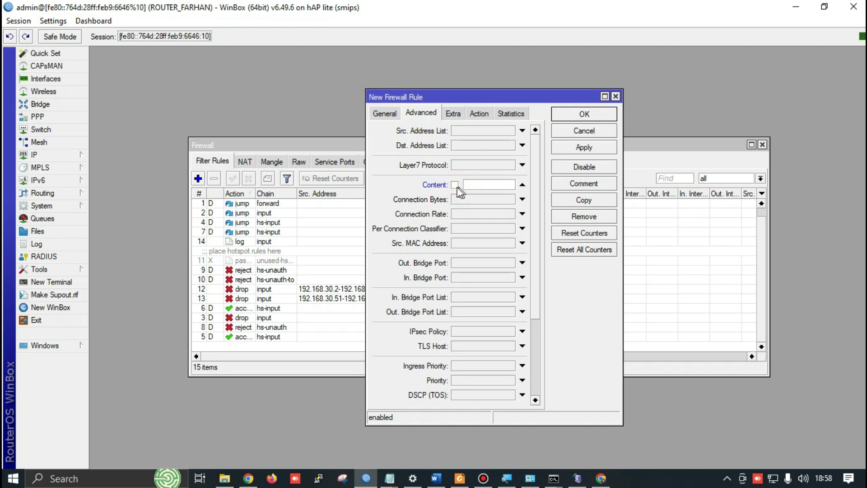
{"action": "key", "text": "alt+Tab"}
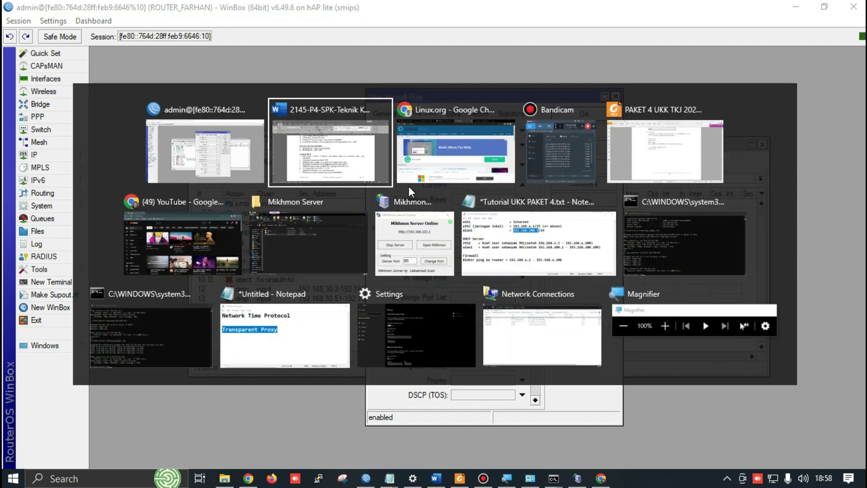
{"action": "key", "text": "Escape"}
{"action": "key", "text": "alt+Tab"}
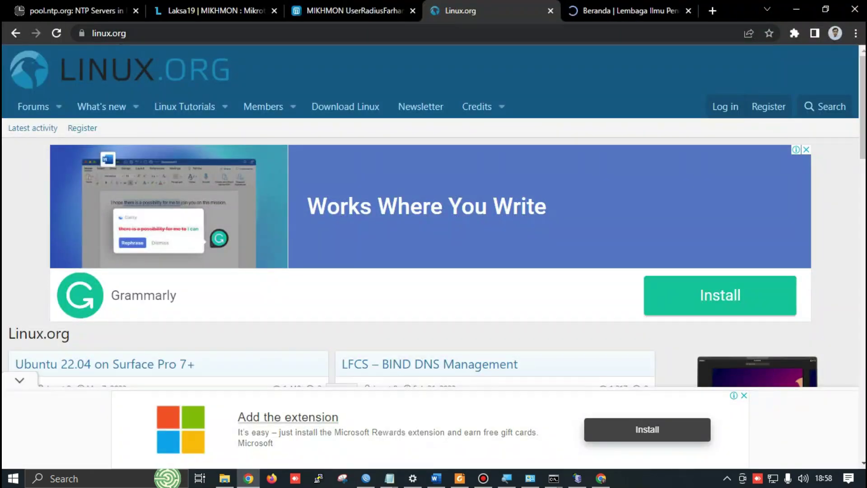
{"action": "key", "text": "alt+Tab"}
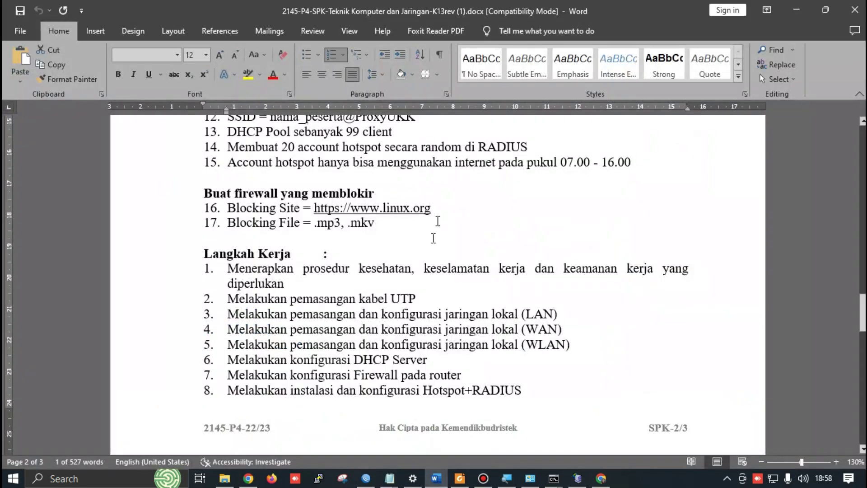
{"action": "key", "text": "alt+Tab"}
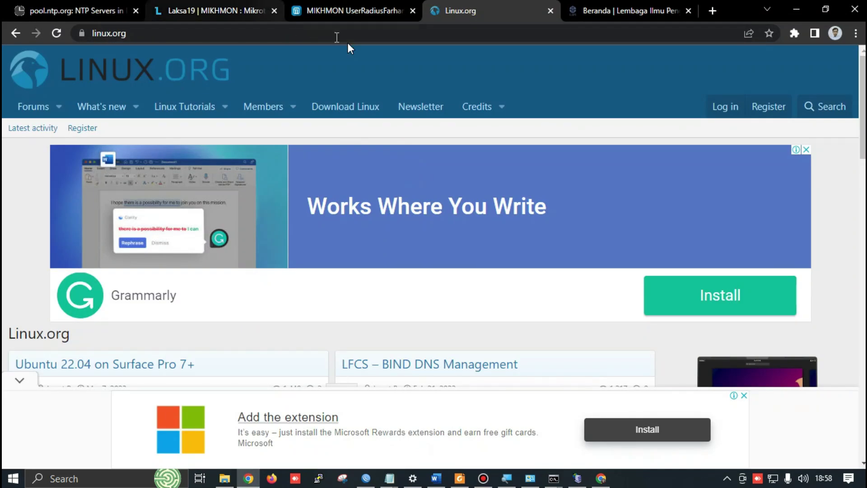
{"action": "key", "text": "alt+Tab"}
{"action": "key", "text": "alt+Tab"}
{"action": "left_click", "coordinate": [470, 185]}
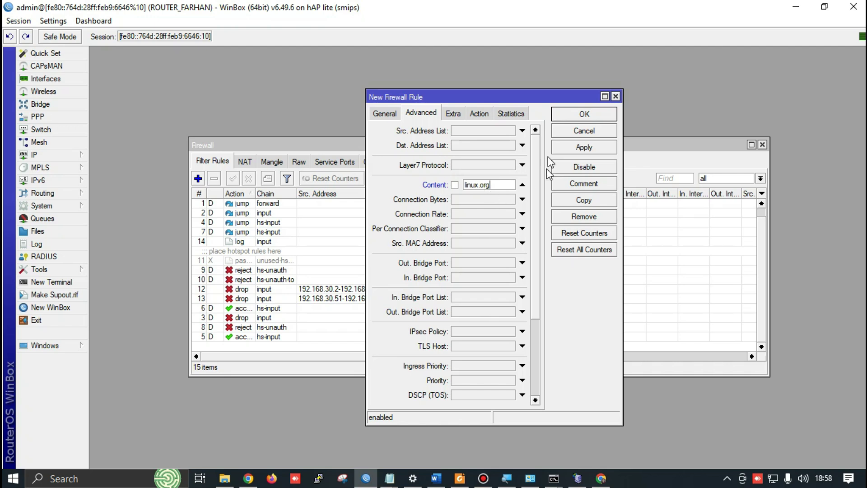
Set the new rule's action to drop and recheck the exam sheet's requirements
{"action": "left_click", "coordinate": [478, 113]}
{"action": "left_click", "coordinate": [444, 133]}
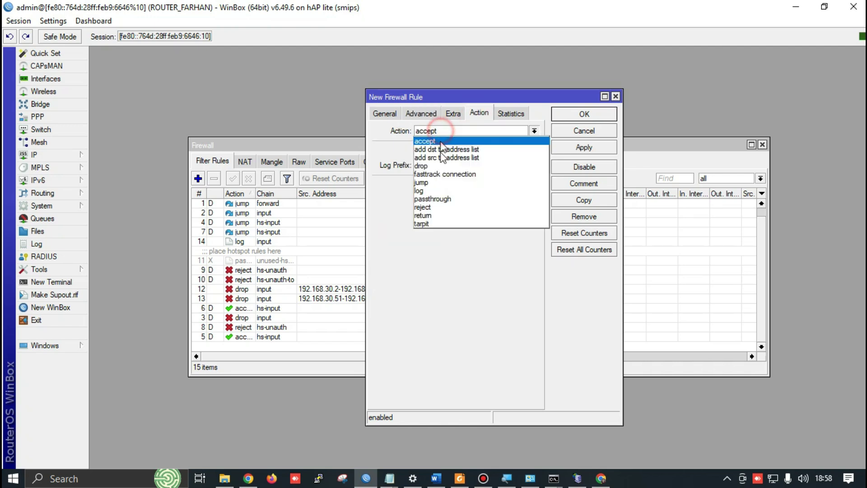
{"action": "left_click", "coordinate": [441, 165]}
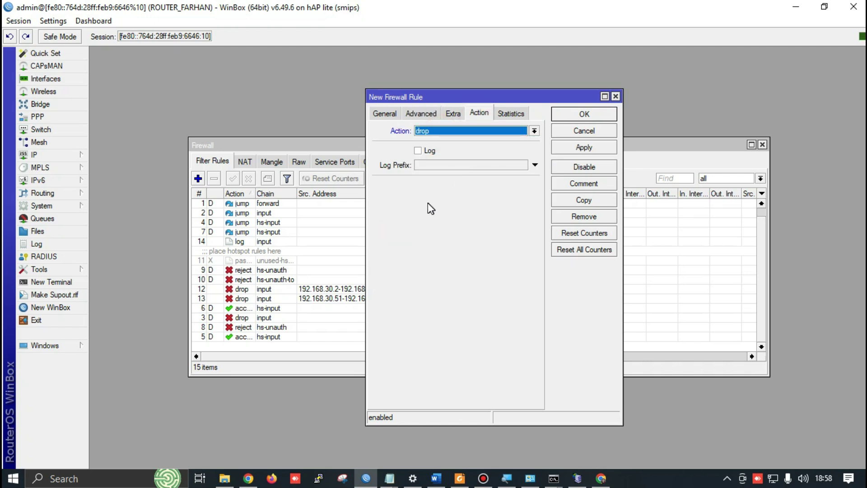
{"action": "key", "text": "alt+Tab"}
{"action": "key", "text": "alt+Tab"}
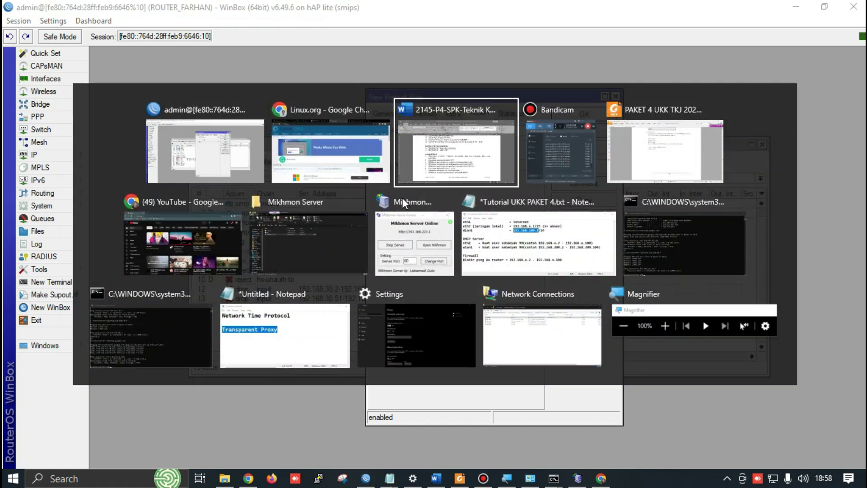
{"action": "scroll", "coordinate": [419, 279], "scroll_direction": "down", "scroll_amount": 8}
{"action": "scroll", "coordinate": [418, 279], "scroll_direction": "down", "scroll_amount": 4}
{"action": "scroll", "coordinate": [290, 204], "scroll_direction": "up", "scroll_amount": 1}
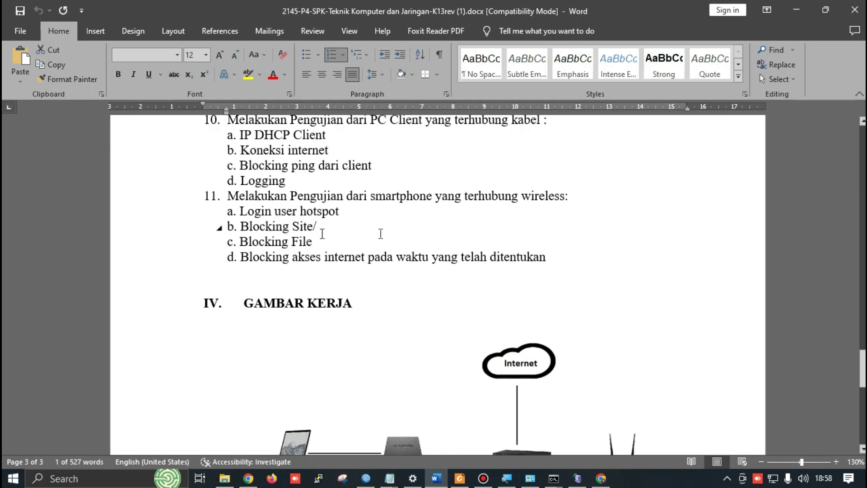
{"action": "key", "text": "alt+Tab"}
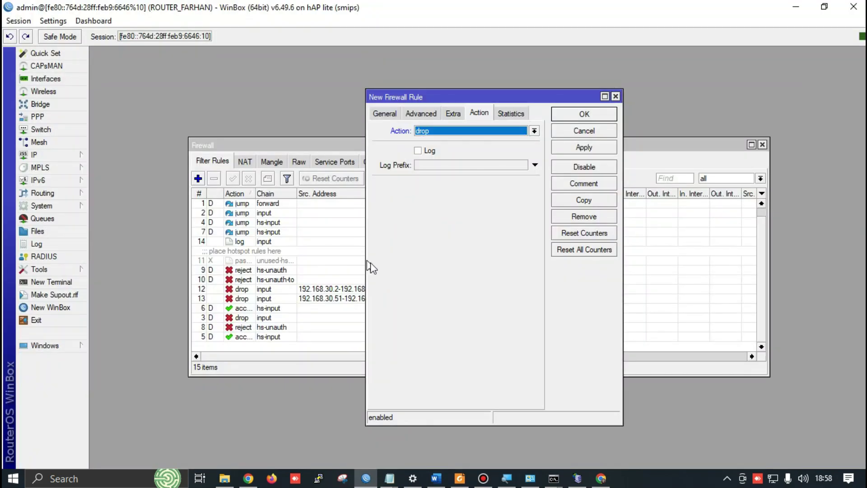
Make the rule match traffic on In. Interface wlan1
{"action": "left_click", "coordinate": [382, 113]}
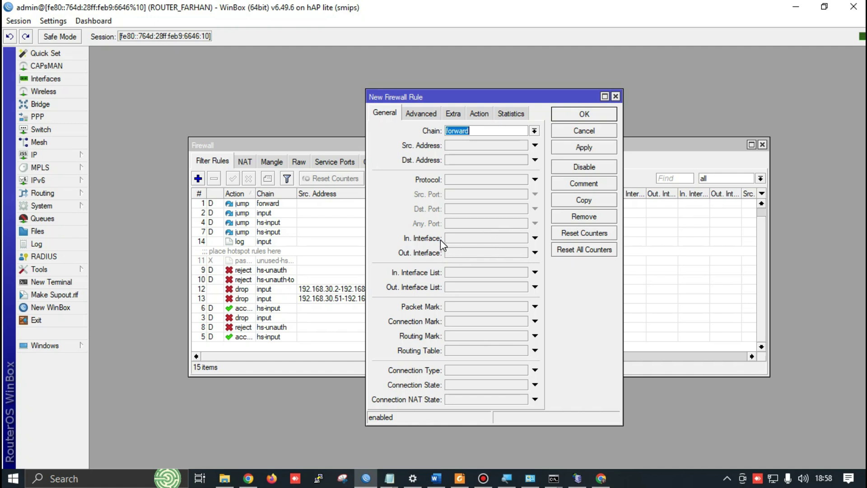
{"action": "left_click", "coordinate": [513, 238]}
{"action": "left_click", "coordinate": [523, 238]}
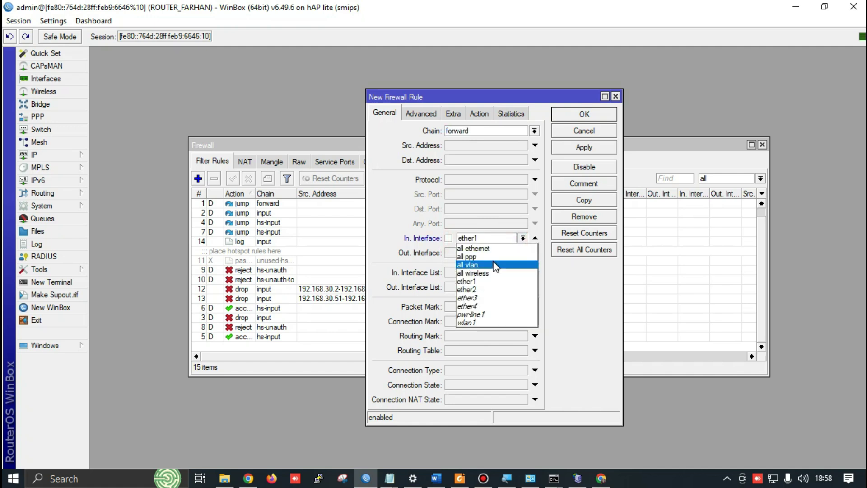
{"action": "left_click", "coordinate": [482, 322]}
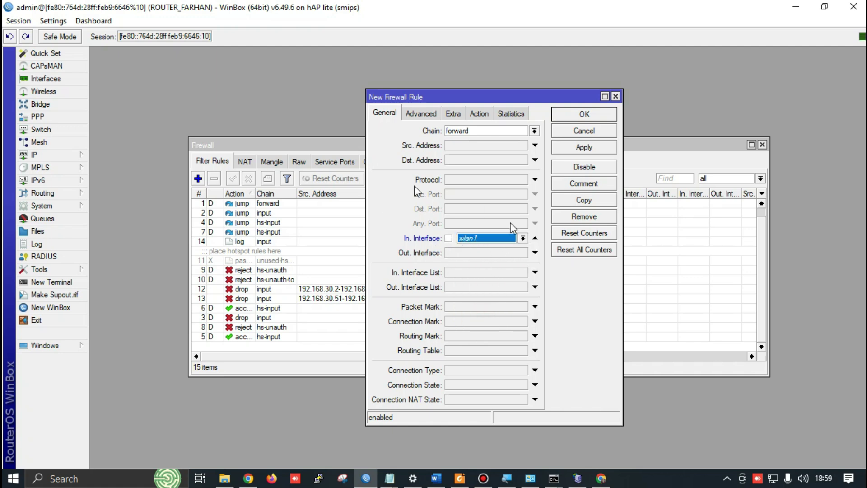
Review the forward-chain drop rule for linux.org, then apply and save it
{"action": "left_click", "coordinate": [478, 116]}
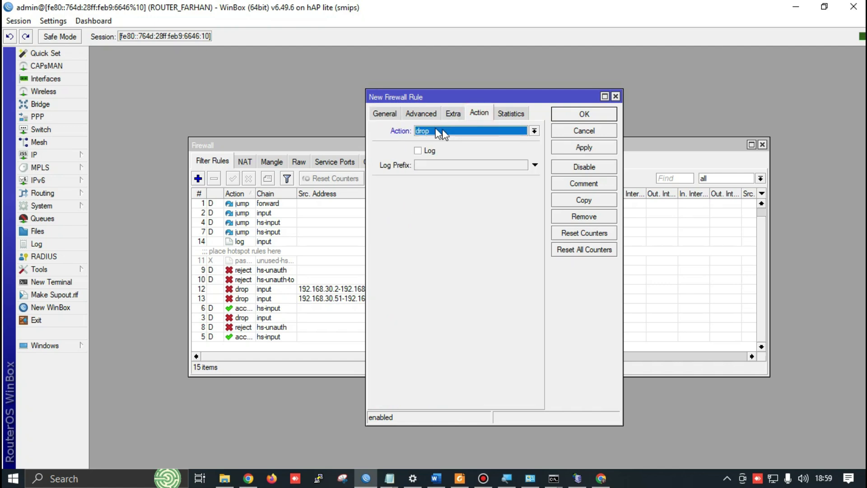
{"action": "left_click", "coordinate": [454, 113]}
{"action": "left_click", "coordinate": [421, 113]}
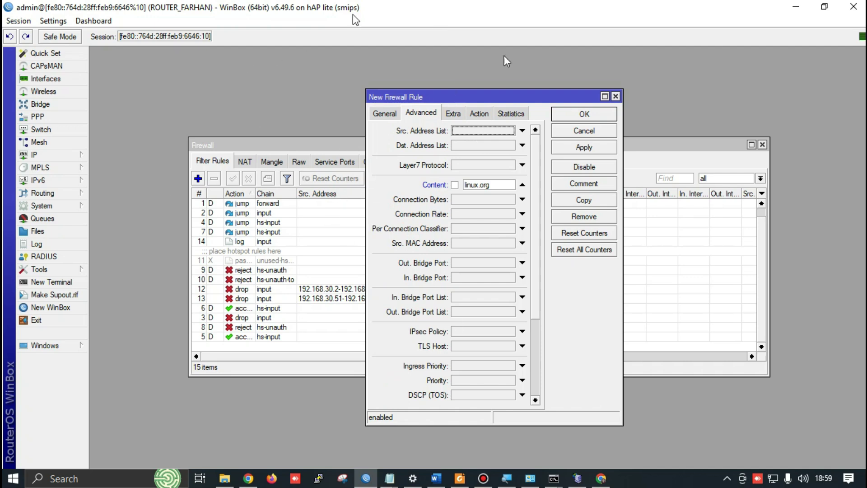
{"action": "left_click", "coordinate": [479, 114]}
{"action": "left_click", "coordinate": [560, 147]}
{"action": "left_click", "coordinate": [606, 114]}
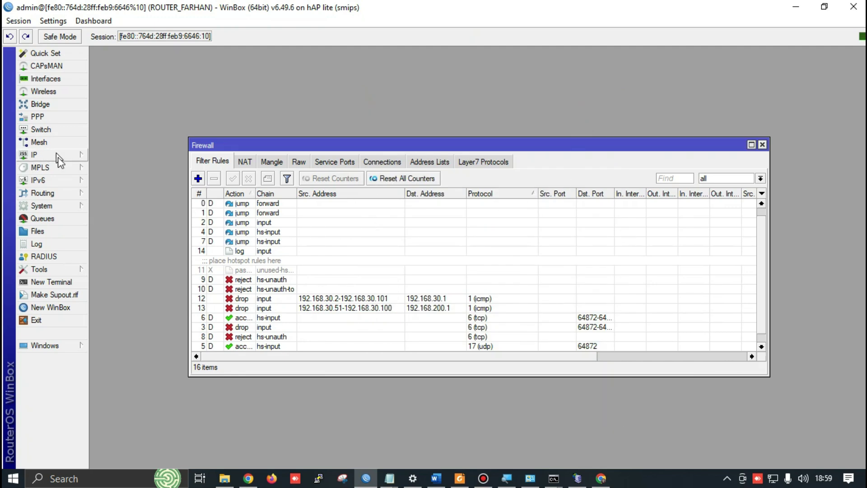
{"action": "key", "text": "alt+Tab"}
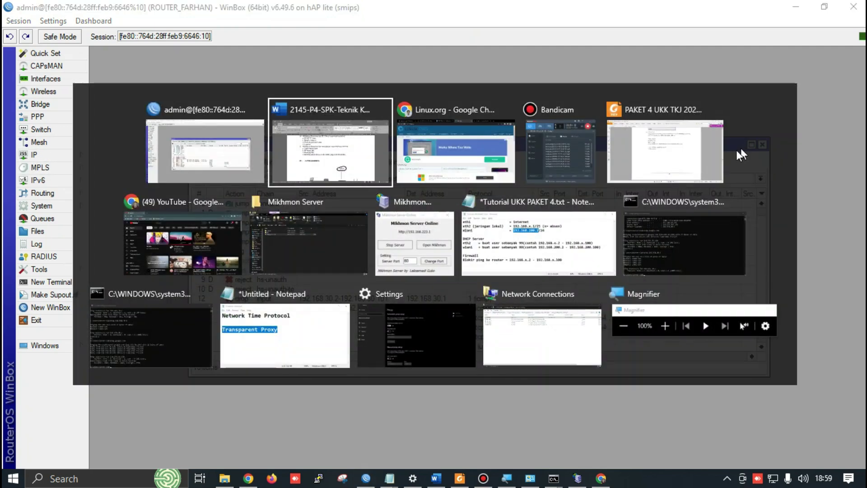
{"action": "scroll", "coordinate": [351, 236], "scroll_direction": "down", "scroll_amount": 1}
{"action": "scroll", "coordinate": [339, 265], "scroll_direction": "up", "scroll_amount": 8}
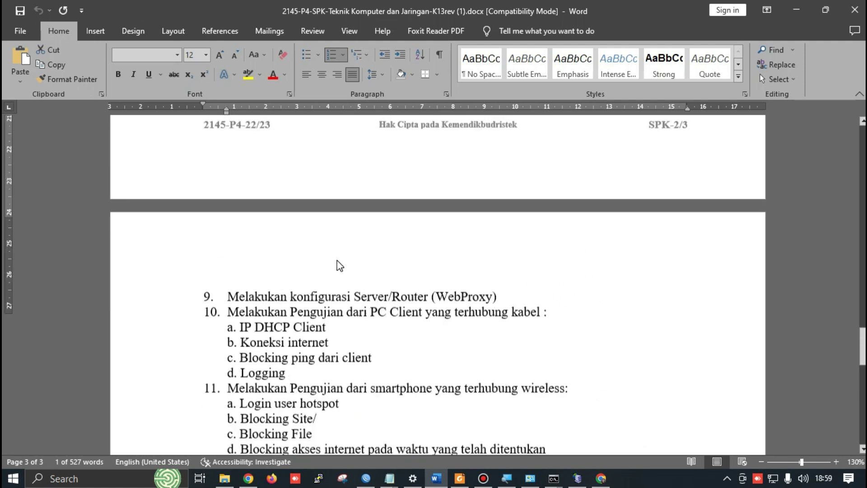
{"action": "scroll", "coordinate": [438, 285], "scroll_direction": "up", "scroll_amount": 6}
{"action": "scroll", "coordinate": [438, 285], "scroll_direction": "down", "scroll_amount": 3}
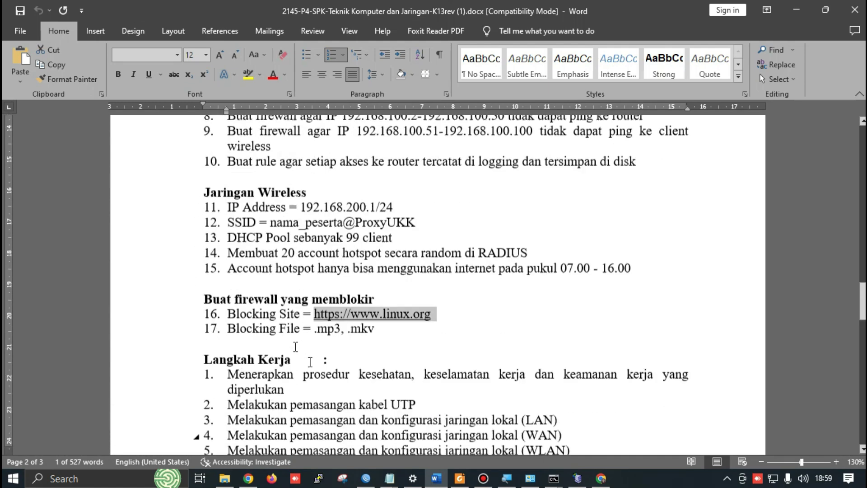
{"action": "key", "text": "alt+Tab"}
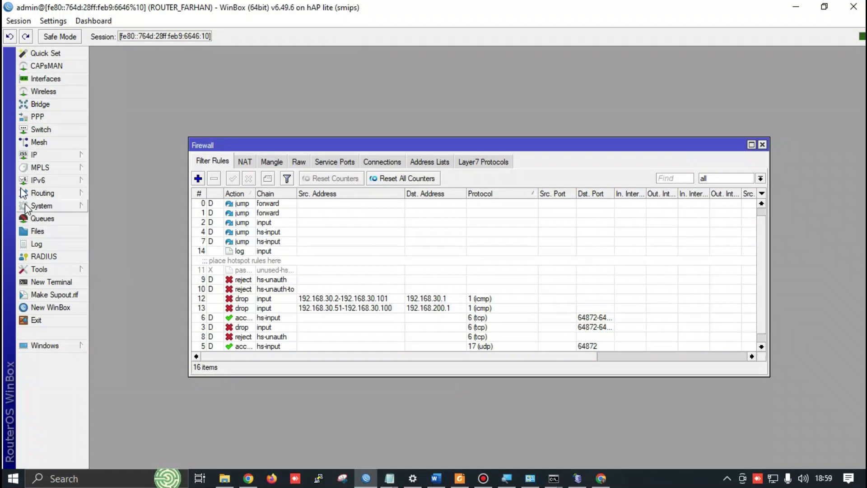
Close Firewall, open Web Proxy (port 8080) Access, and add a rule with Src. Address enabled
{"action": "left_click", "coordinate": [60, 154]}
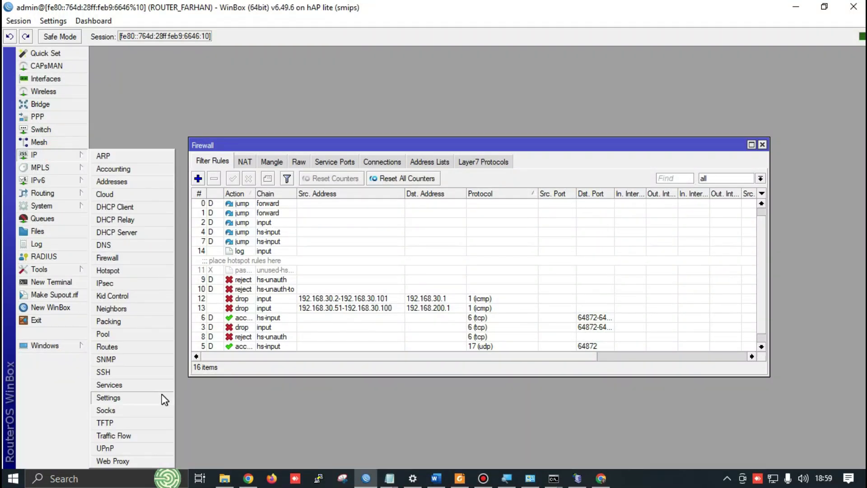
{"action": "left_click", "coordinate": [763, 145]}
{"action": "left_click", "coordinate": [55, 158]}
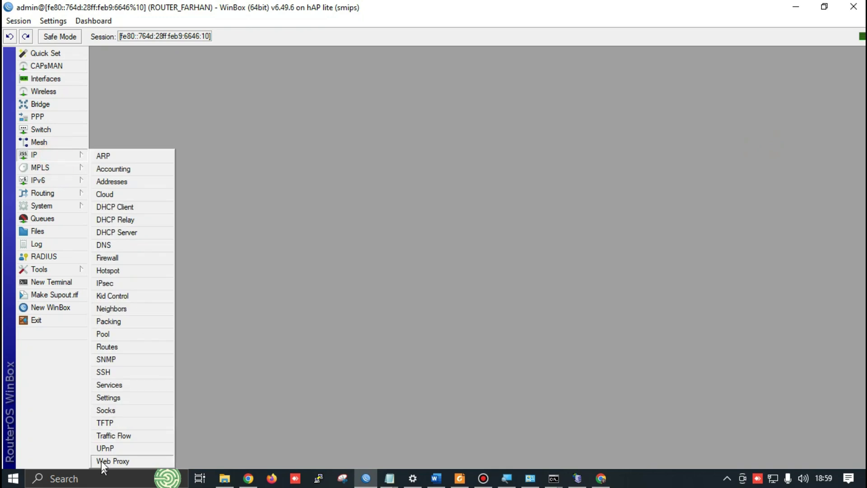
{"action": "left_click", "coordinate": [102, 460]}
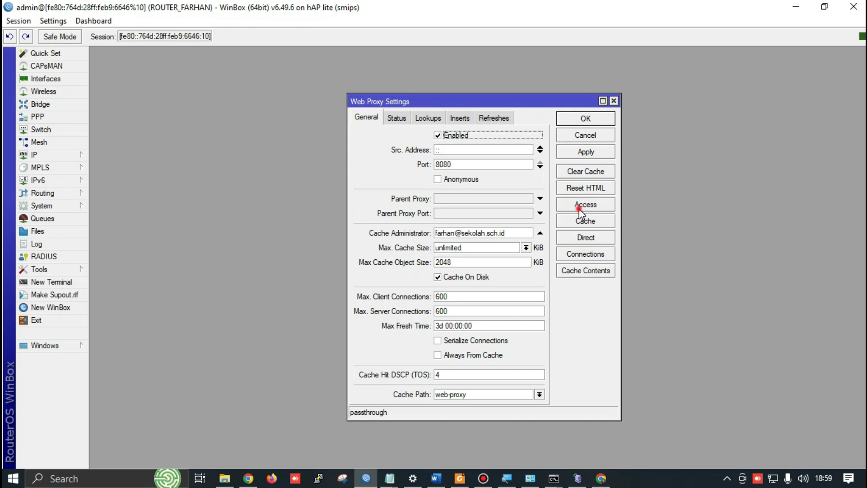
{"action": "left_click", "coordinate": [583, 206]}
{"action": "left_click", "coordinate": [264, 170]}
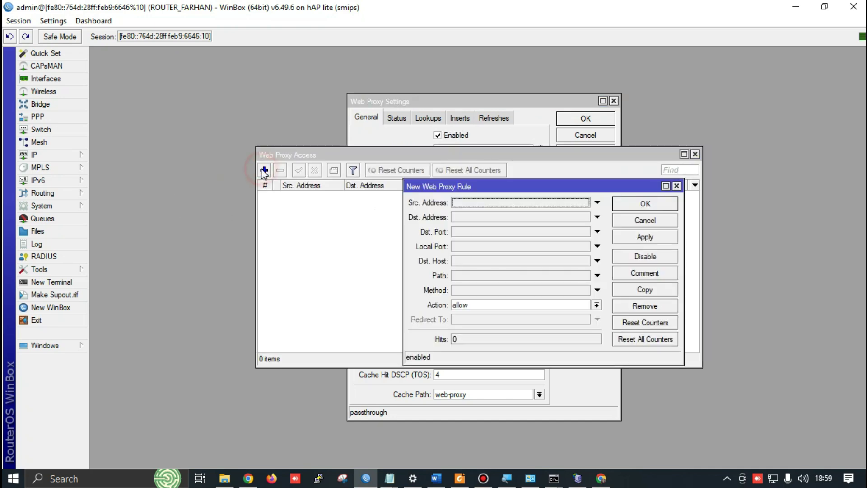
{"action": "left_click", "coordinate": [456, 203]}
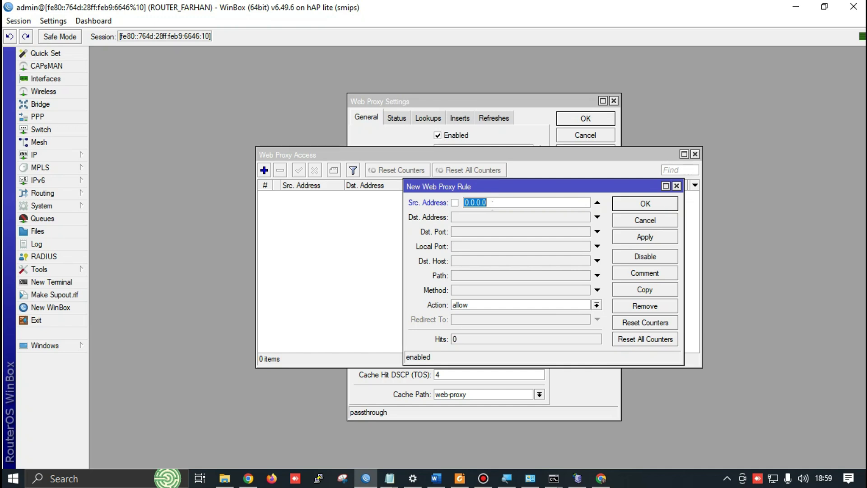
{"action": "left_click", "coordinate": [55, 154]}
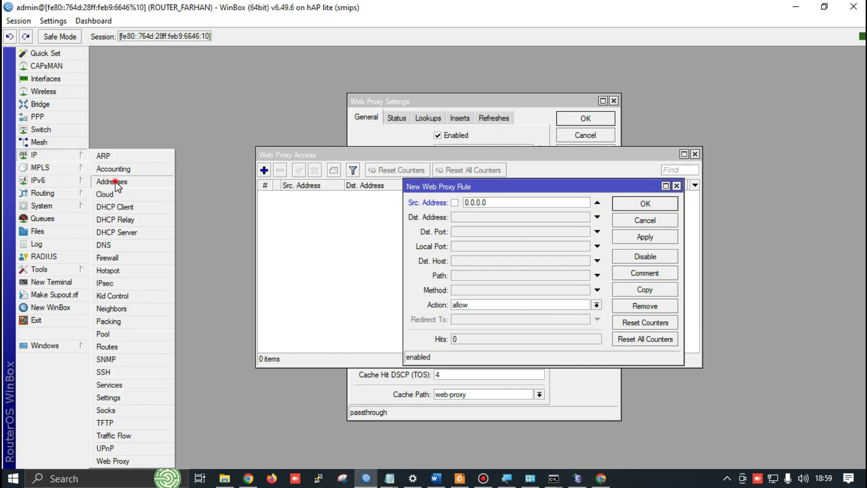
Set the proxy rule's source address to 192.168.200.0/24, copied from the wlan1 address entry
{"action": "left_click", "coordinate": [109, 181]}
{"action": "left_click_drag", "start_coordinate": [512, 258], "coordinate": [523, 258]}
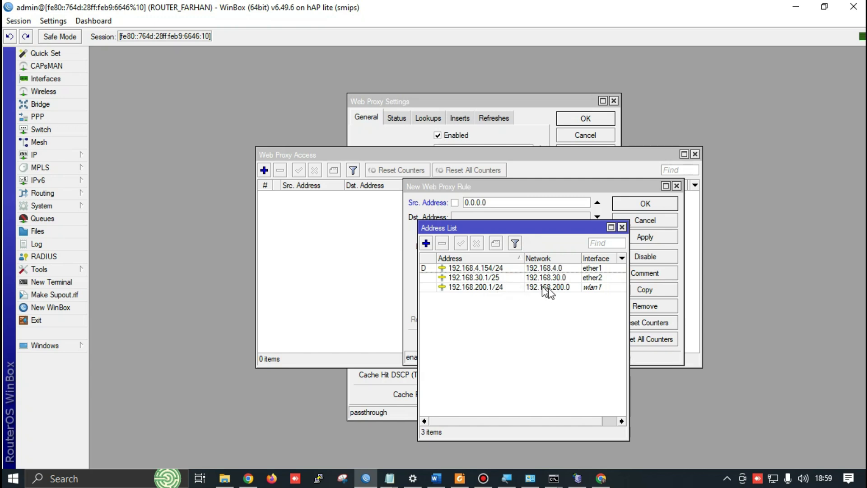
{"action": "double_click", "coordinate": [568, 289]}
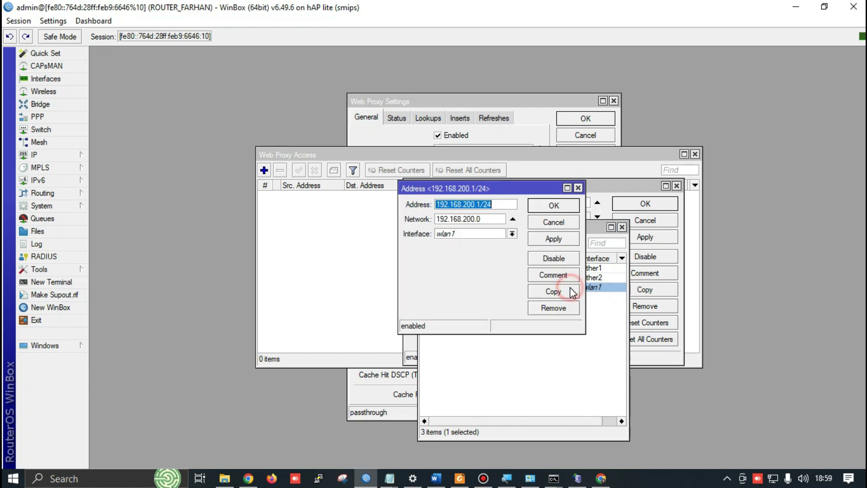
{"action": "double_click", "coordinate": [483, 219]}
{"action": "left_click_drag", "start_coordinate": [470, 219], "coordinate": [436, 219]}
{"action": "key", "text": "ctrl+c"}
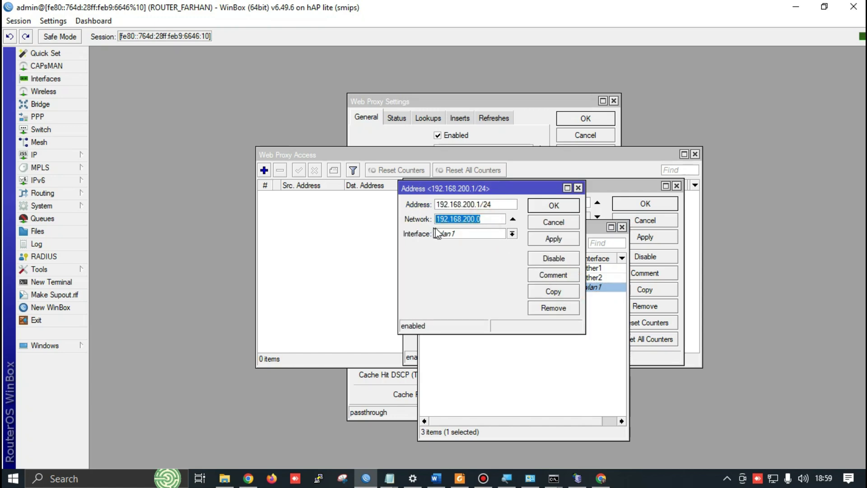
{"action": "left_click", "coordinate": [579, 189]}
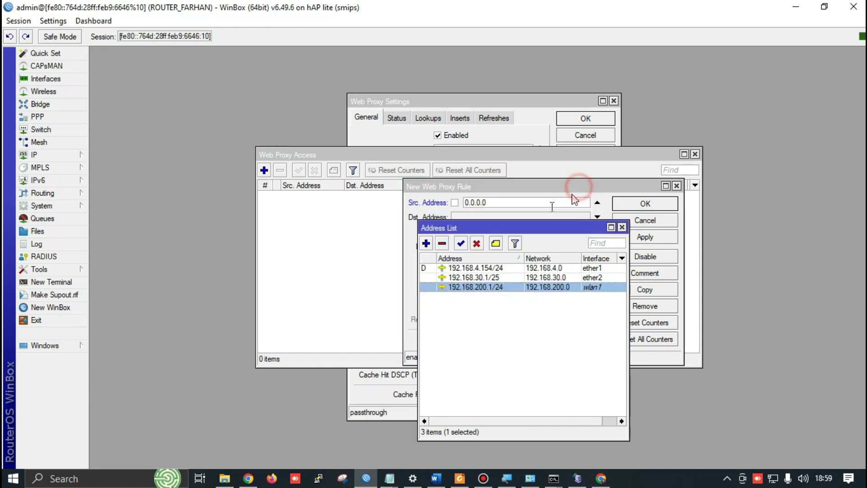
{"action": "left_click", "coordinate": [503, 204]}
{"action": "key", "text": "ctrl+a"}
{"action": "key", "text": "ctrl+v"}
{"action": "type", "text": "/2"}
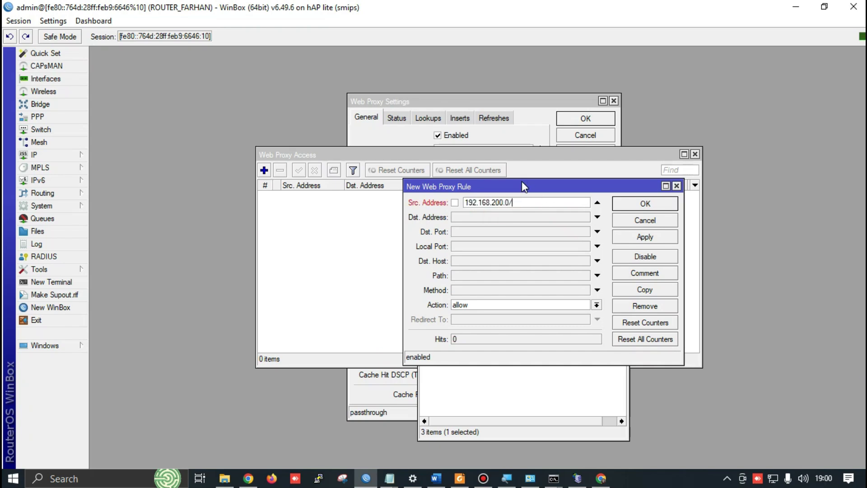
Give the rule destination port 80 and path *.mp3*
{"action": "left_click", "coordinate": [465, 234]}
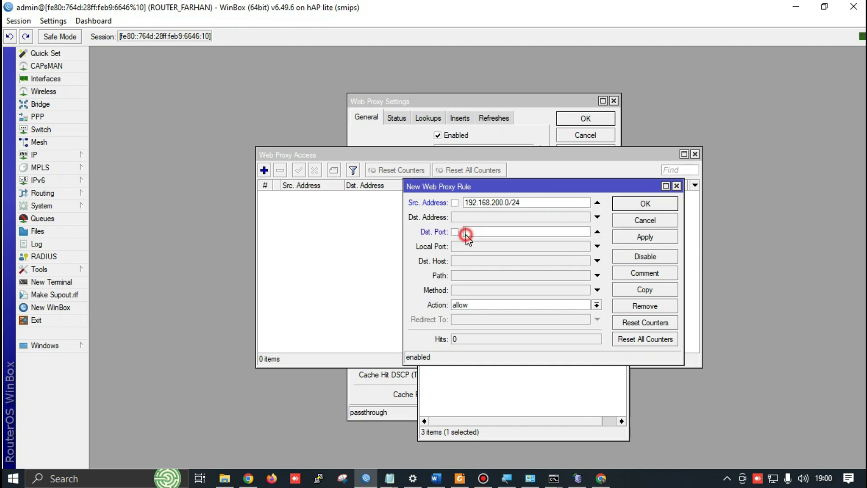
{"action": "type", "text": "80"}
{"action": "left_click", "coordinate": [475, 260]}
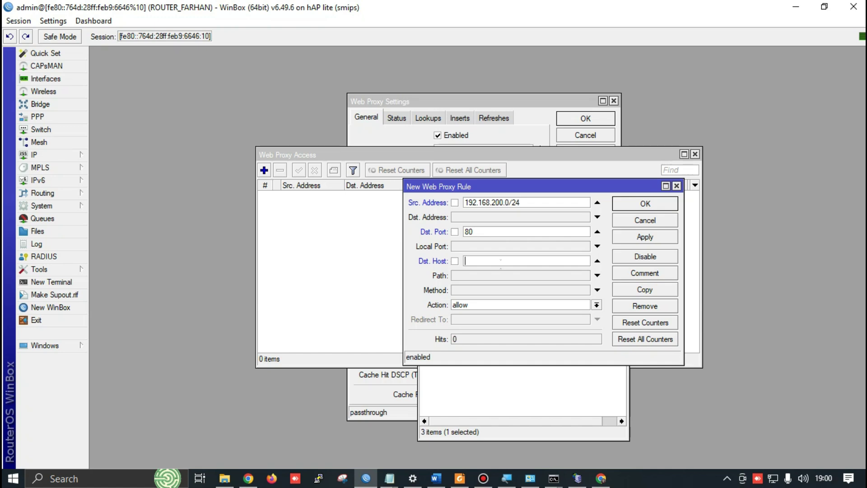
{"action": "left_click", "coordinate": [598, 264]}
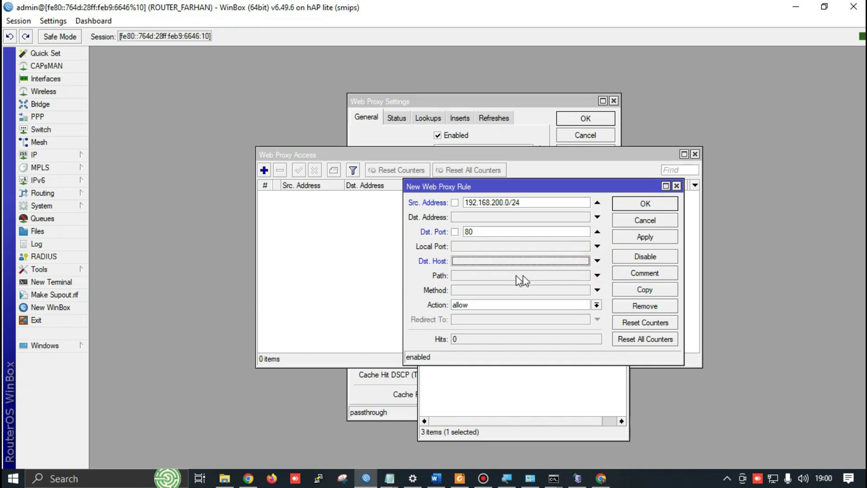
{"action": "left_click", "coordinate": [515, 275]}
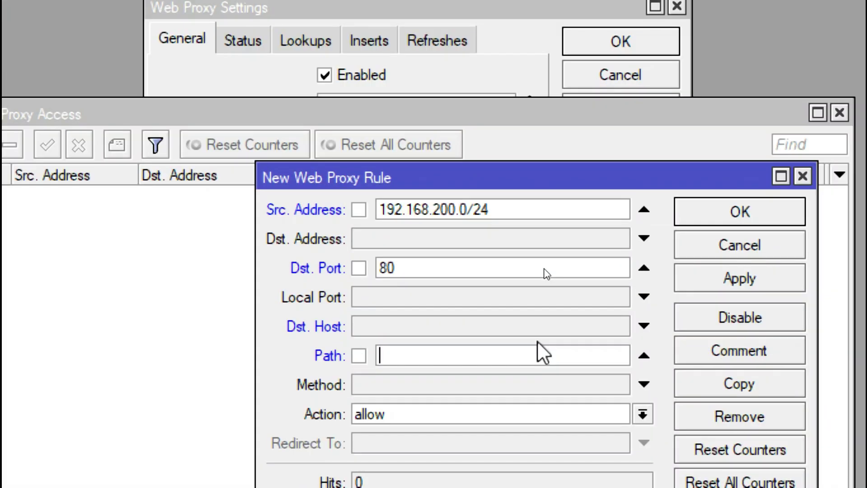
{"action": "type", "text": "*"}
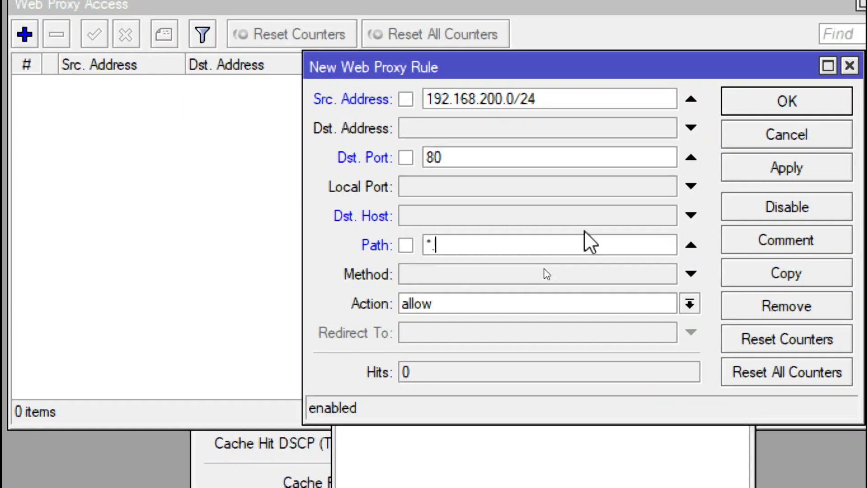
{"action": "type", "text": ".mp3*"}
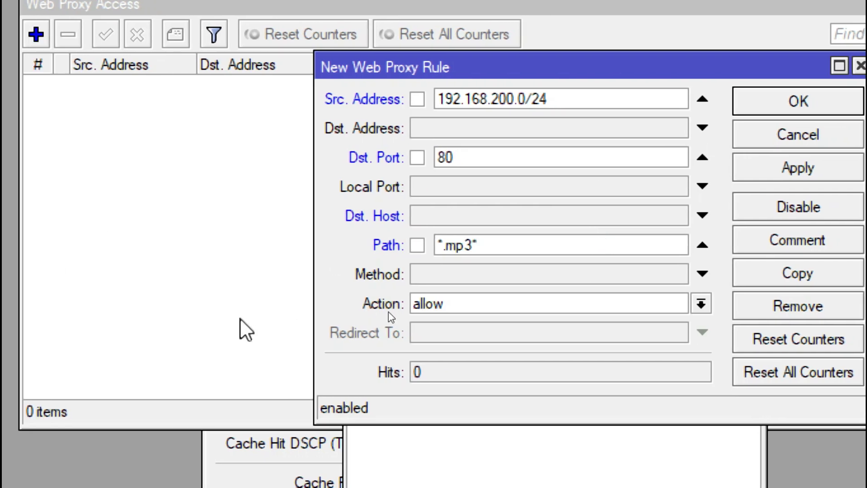
Set the rule's action to deny and save it, then glance at the Word exam sheet
{"action": "left_click", "coordinate": [491, 306]}
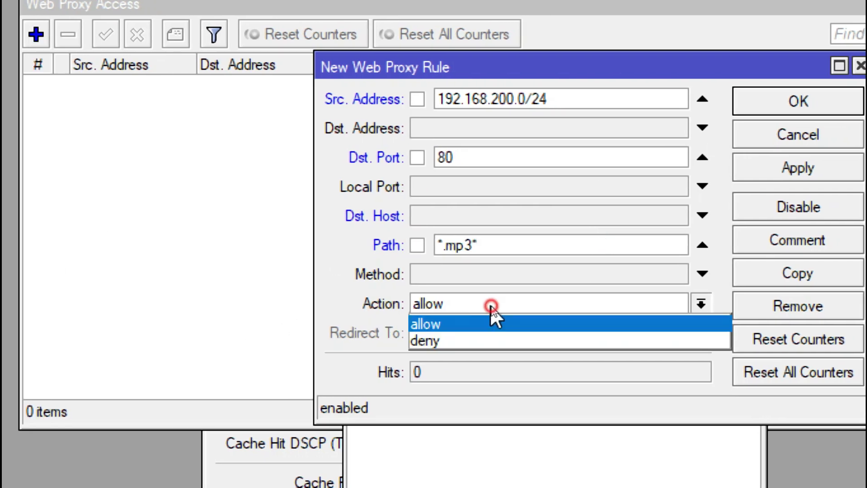
{"action": "left_click", "coordinate": [482, 341]}
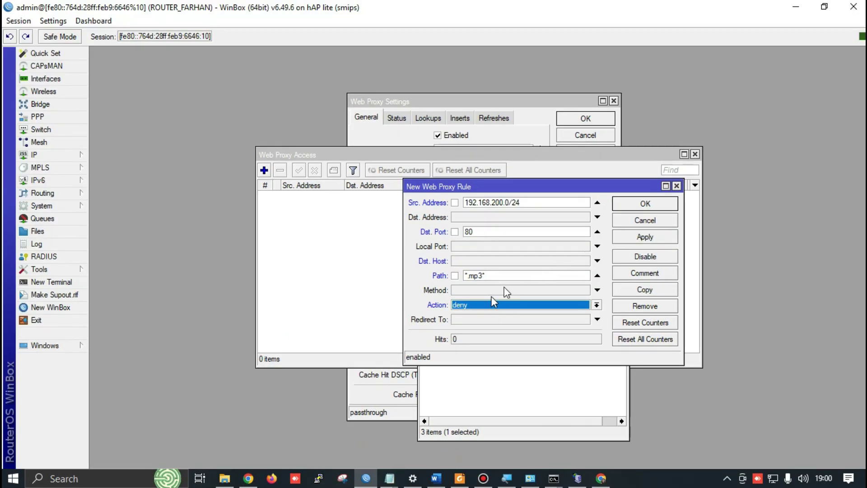
{"action": "left_click", "coordinate": [632, 237]}
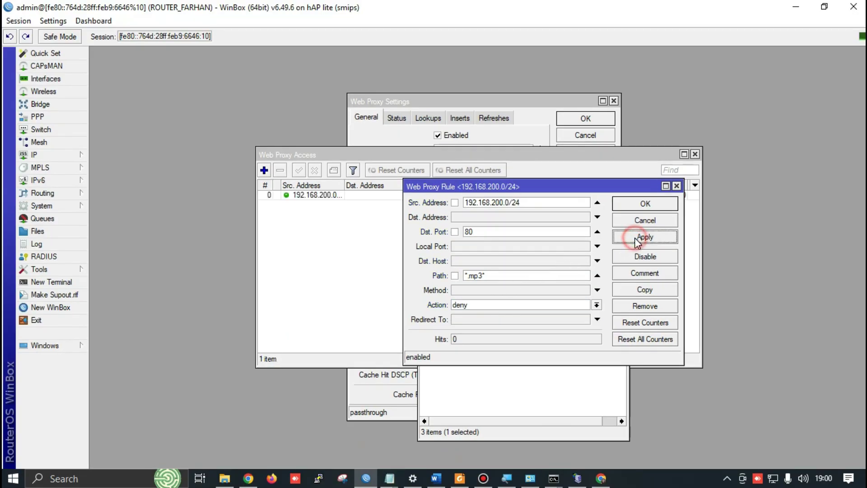
{"action": "left_click", "coordinate": [633, 205]}
{"action": "key", "text": "alt+Tab"}
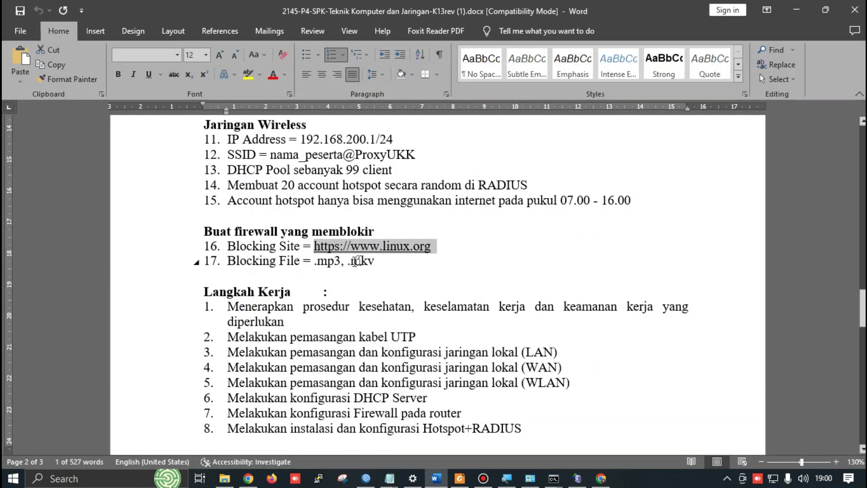
{"action": "key", "text": "alt+Tab"}
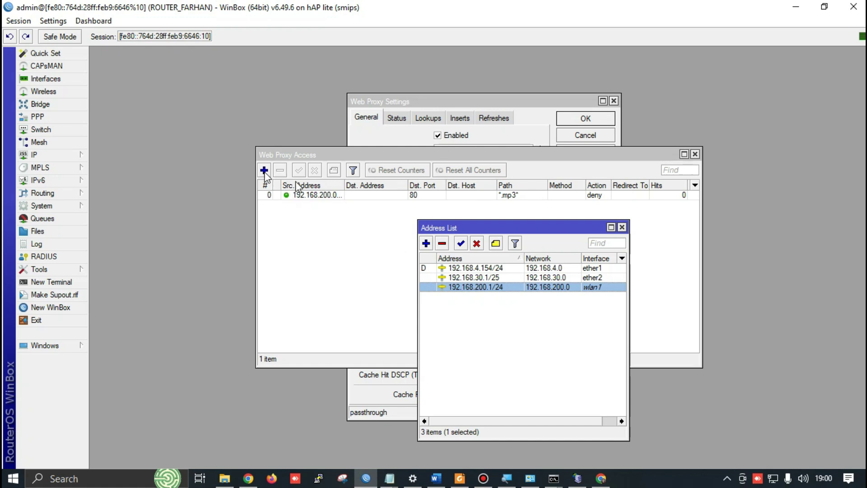
Add another web proxy access rule with source address 192.168.200.0/24
{"action": "left_click", "coordinate": [387, 270]}
{"action": "left_click", "coordinate": [265, 169]}
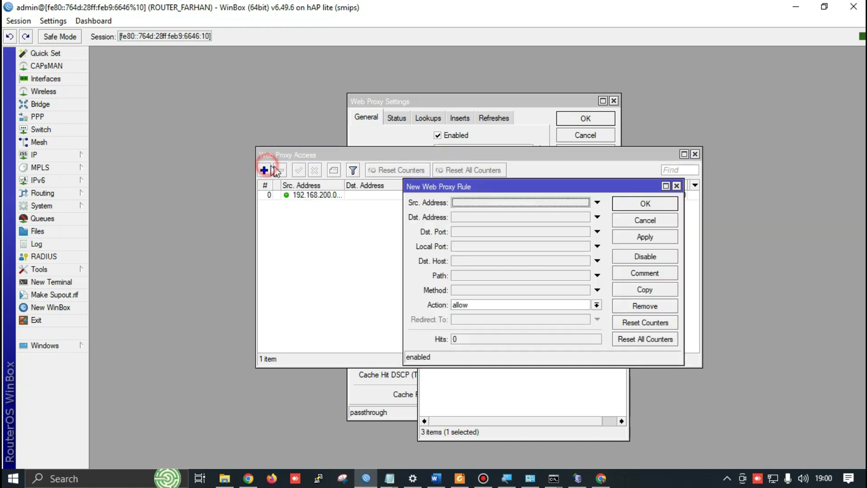
{"action": "left_click", "coordinate": [463, 203]}
{"action": "key", "text": "ctrl+v"}
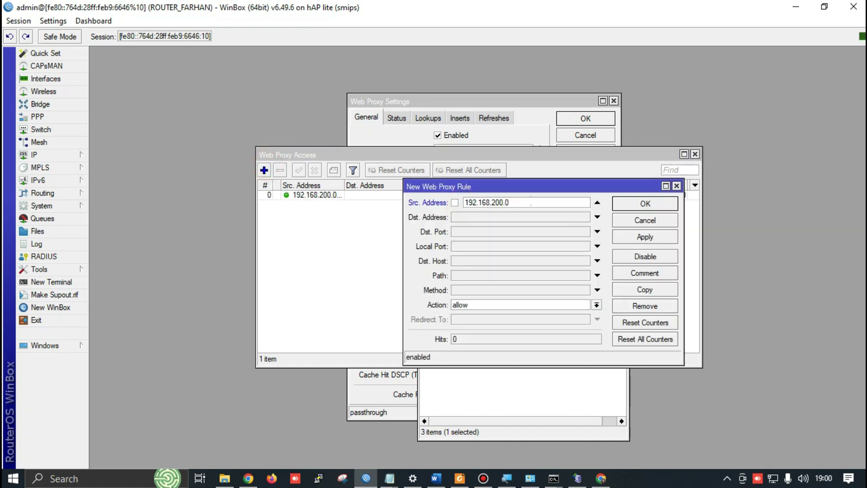
{"action": "type", "text": "/24"}
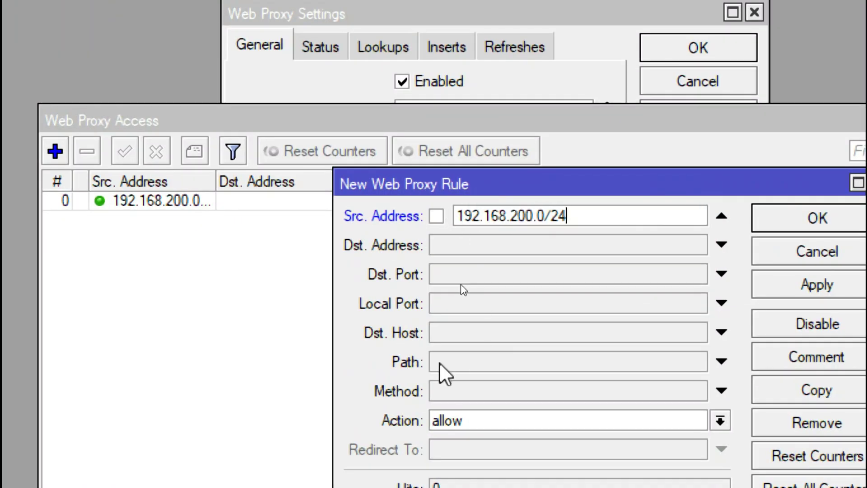
Set its path to *.mkv* and action to deny, then save the rule
{"action": "left_click", "coordinate": [461, 336]}
{"action": "left_click", "coordinate": [465, 361]}
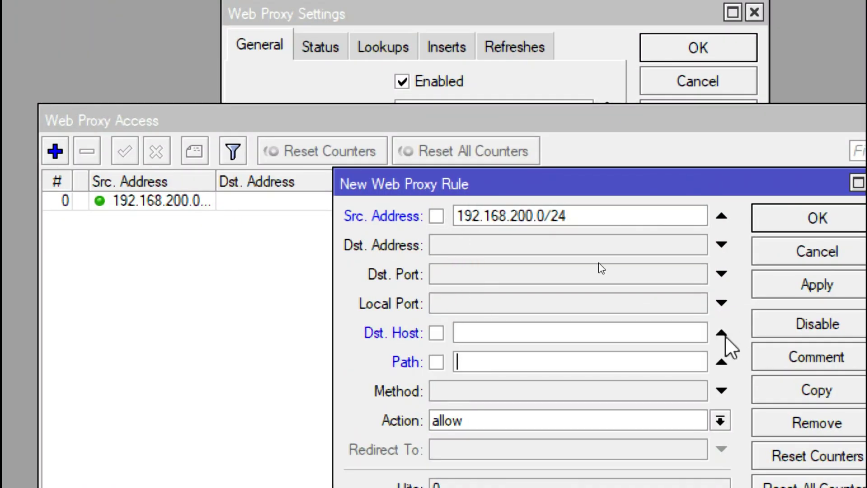
{"action": "left_click", "coordinate": [722, 333]}
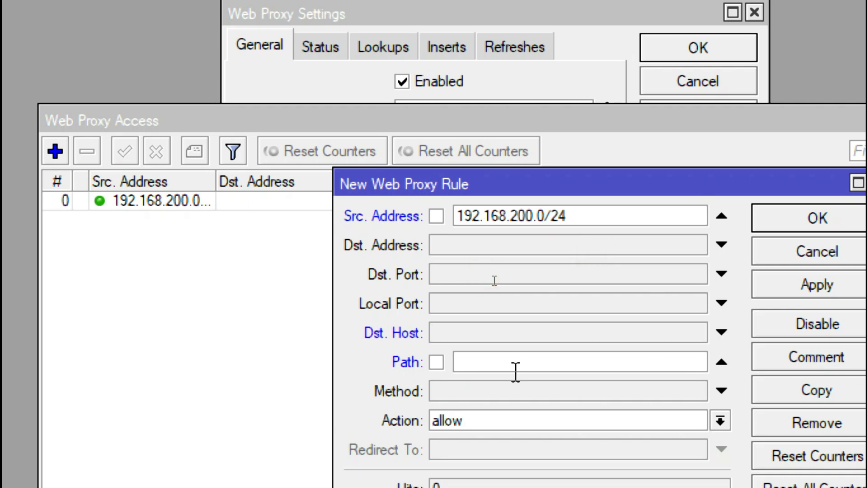
{"action": "type", "text": "*.mk"}
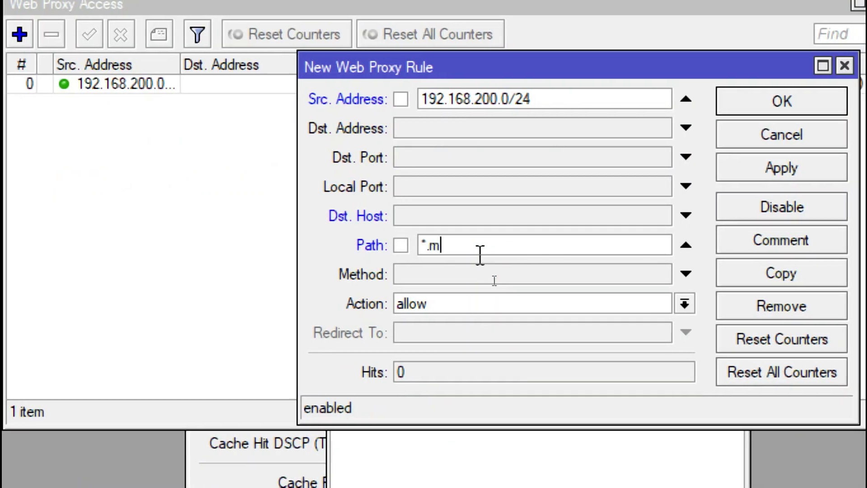
{"action": "type", "text": "v"}
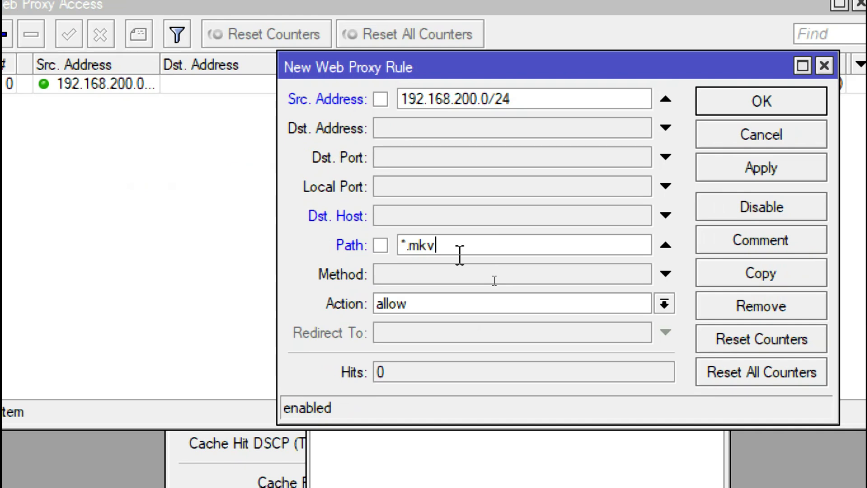
{"action": "type", "text": "*"}
{"action": "left_click", "coordinate": [393, 303]}
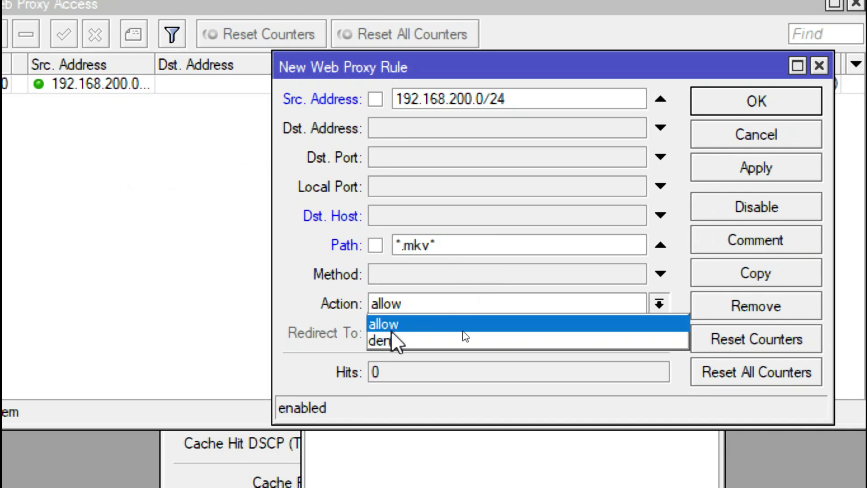
{"action": "left_click", "coordinate": [391, 341]}
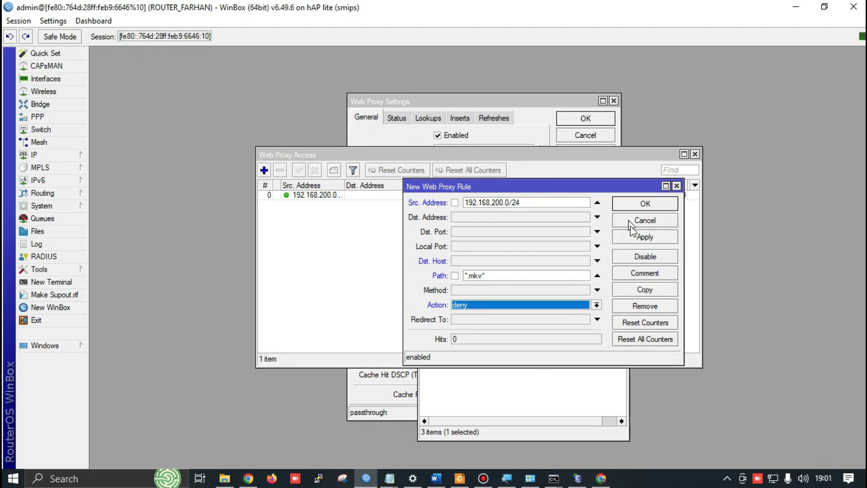
{"action": "left_click", "coordinate": [736, 166]}
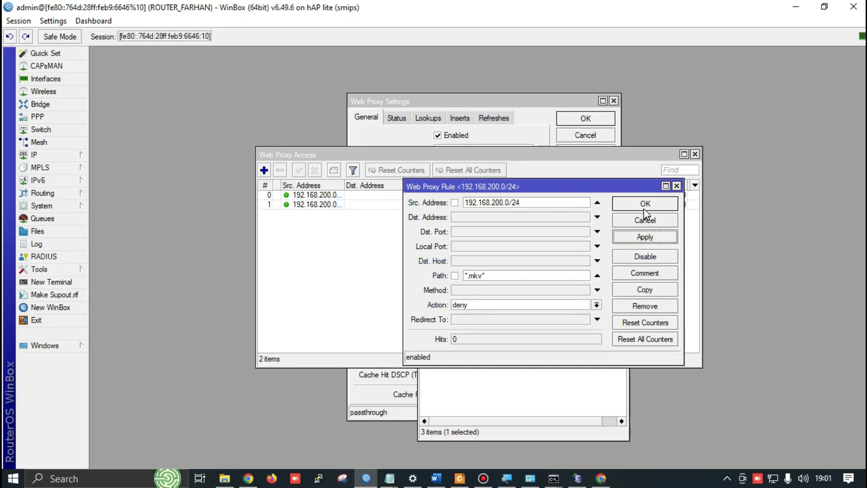
{"action": "left_click", "coordinate": [646, 204]}
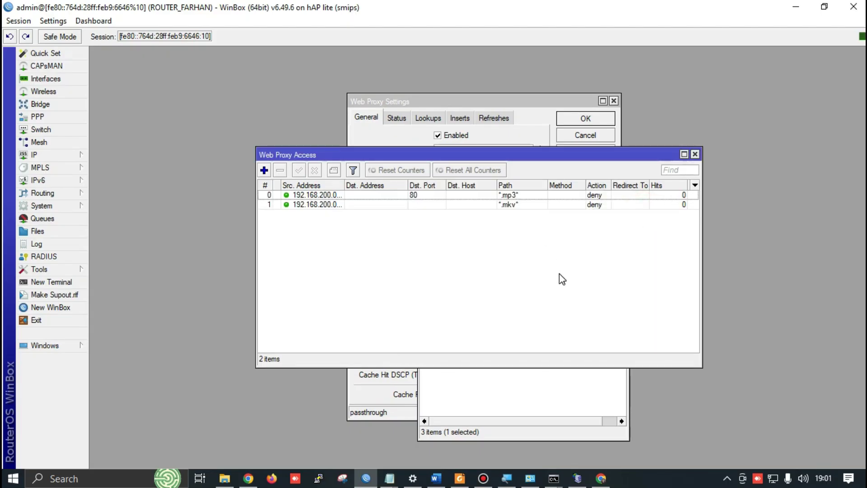
Scroll the Word exam sheet to the wireless and .mp3/.mkv blocking requirements
{"action": "key", "text": "alt+Tab"}
{"action": "key", "text": "alt+Tab"}
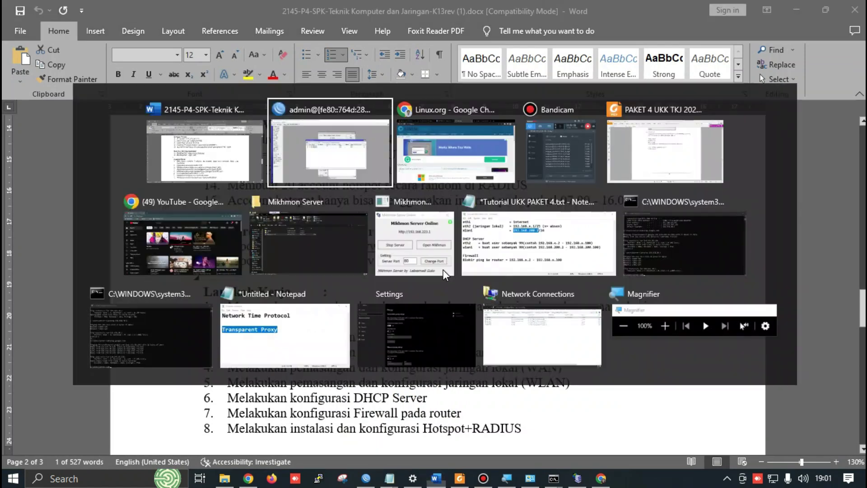
{"action": "key", "text": "alt+Tab"}
{"action": "key", "text": "alt+Tab"}
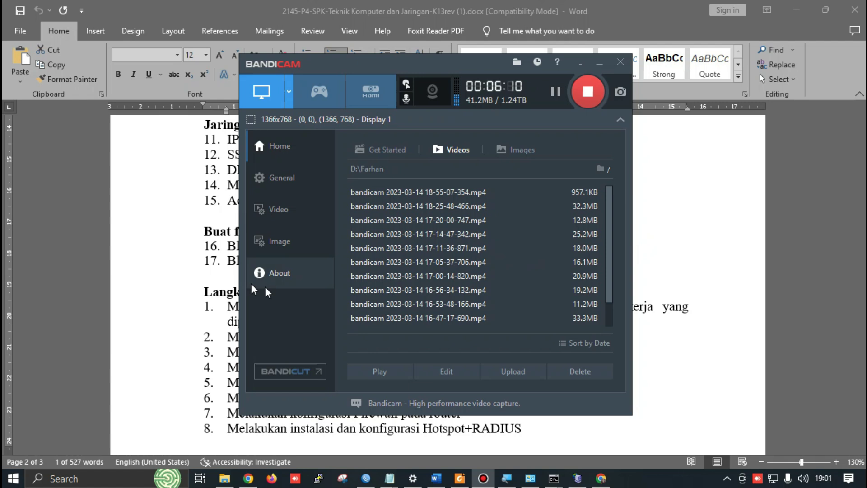
{"action": "left_click", "coordinate": [203, 277]}
{"action": "scroll", "coordinate": [403, 298], "scroll_direction": "down", "scroll_amount": 1}
{"action": "scroll", "coordinate": [403, 292], "scroll_direction": "down", "scroll_amount": 3}
{"action": "scroll", "coordinate": [408, 294], "scroll_direction": "up", "scroll_amount": 7}
{"action": "scroll", "coordinate": [412, 295], "scroll_direction": "down", "scroll_amount": 9}
{"action": "scroll", "coordinate": [416, 295], "scroll_direction": "down", "scroll_amount": 4}
{"action": "scroll", "coordinate": [361, 303], "scroll_direction": "up", "scroll_amount": 2}
{"action": "scroll", "coordinate": [278, 314], "scroll_direction": "down", "scroll_amount": 1}
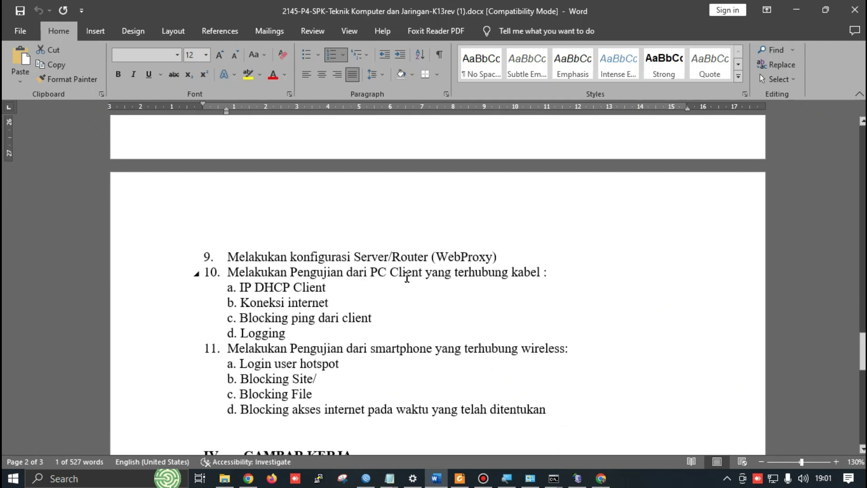
Review the document's testing steps list, then switch to the Bandicam window
{"action": "left_click", "coordinate": [248, 333]}
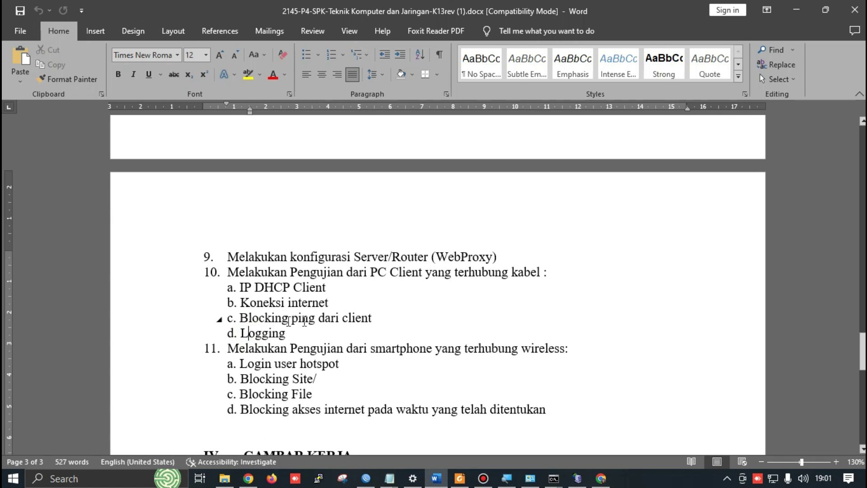
{"action": "scroll", "coordinate": [343, 323], "scroll_direction": "up", "scroll_amount": 8}
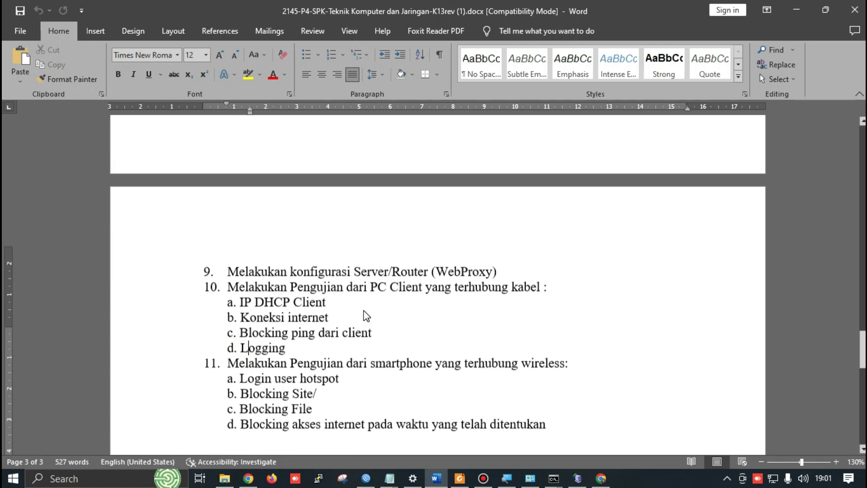
{"action": "scroll", "coordinate": [438, 285], "scroll_direction": "up", "scroll_amount": 20}
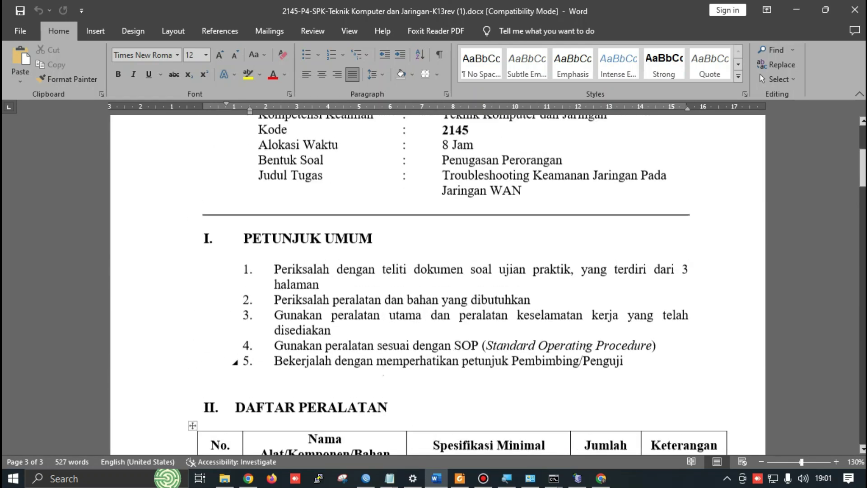
{"action": "scroll", "coordinate": [386, 365], "scroll_direction": "down", "scroll_amount": 20}
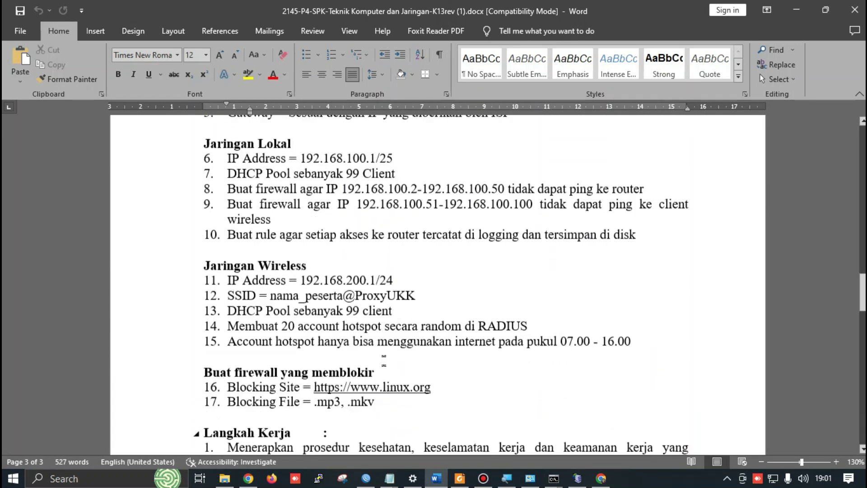
{"action": "scroll", "coordinate": [385, 365], "scroll_direction": "up", "scroll_amount": 5}
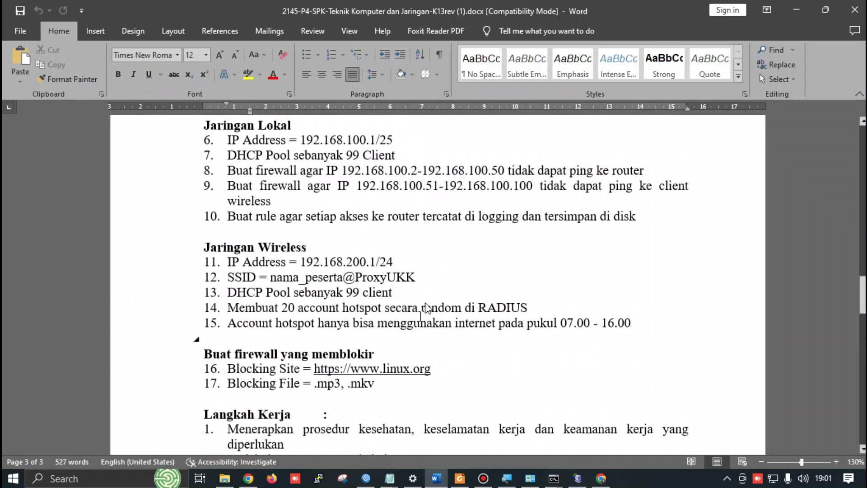
{"action": "key", "text": "alt+Tab"}
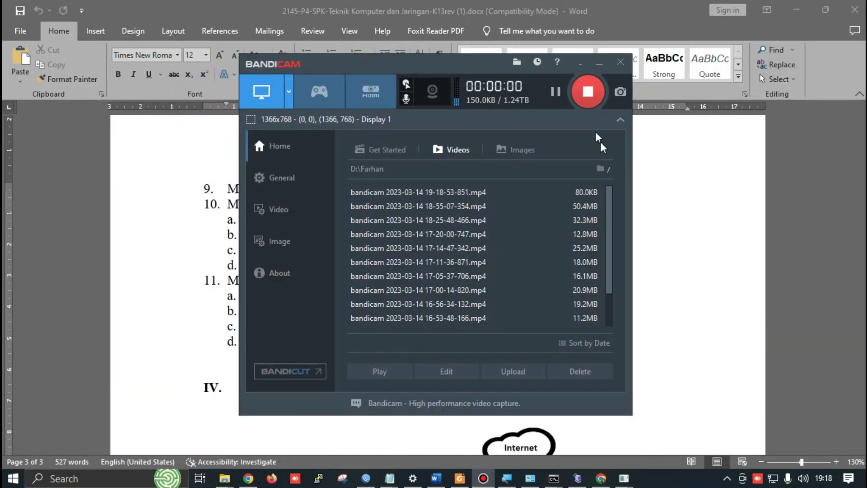
Run ping 192.168.30.1 in Command Prompt, then return to Word's client testing checklist
{"action": "left_click", "coordinate": [690, 220]}
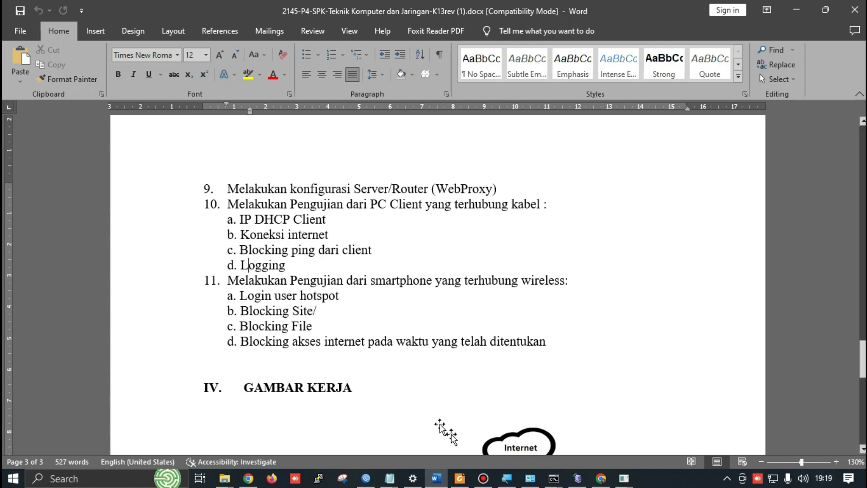
{"action": "left_click", "coordinate": [554, 480]}
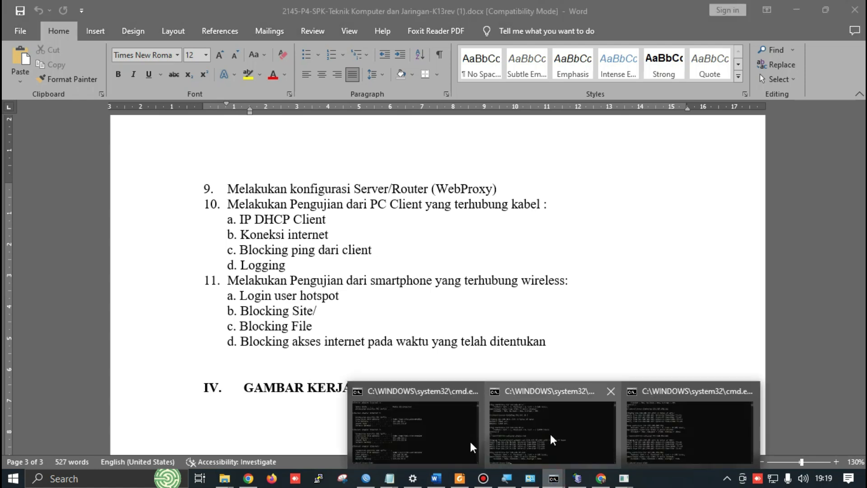
{"action": "left_click", "coordinate": [454, 412]}
{"action": "type", "text": "ping"}
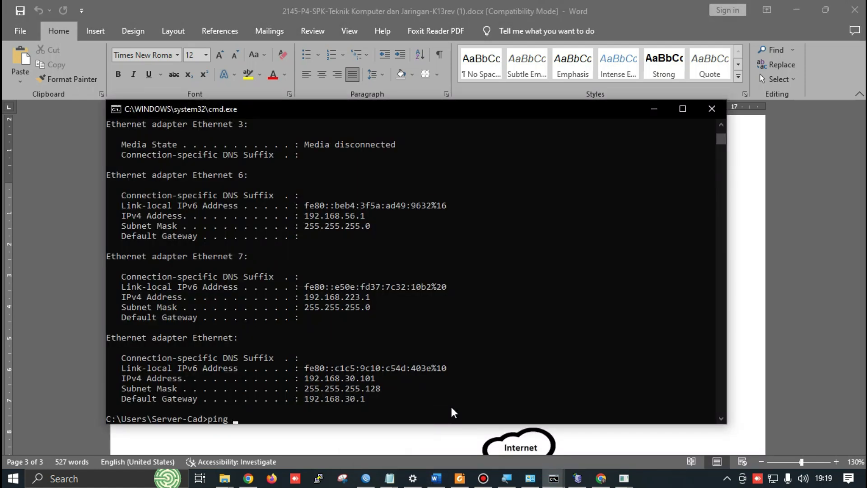
{"action": "type", "text": " 192.168.30.1"}
{"action": "key", "text": "Return"}
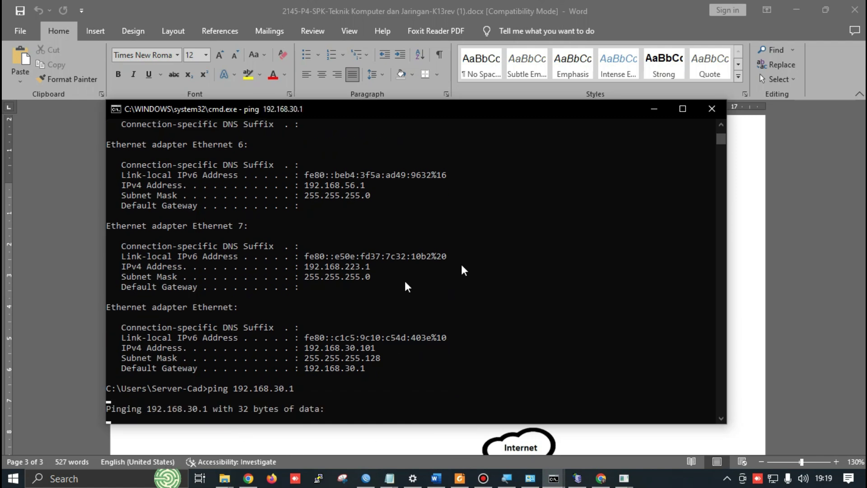
{"action": "left_click", "coordinate": [788, 172]}
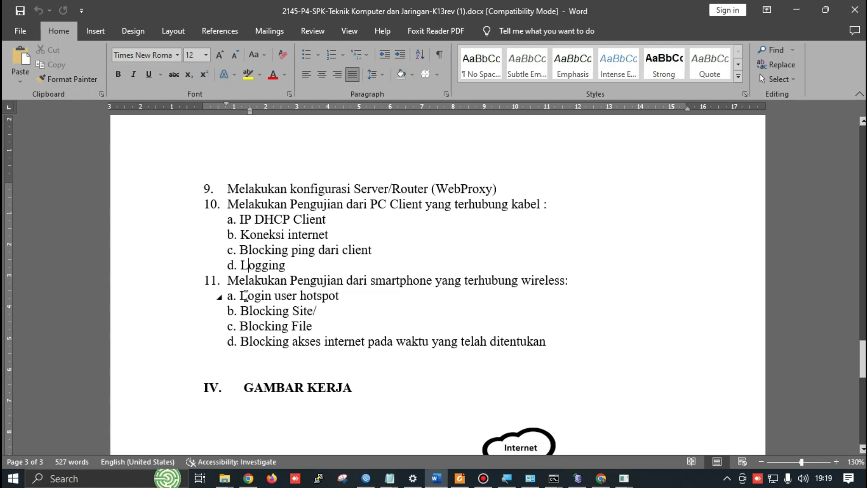
Highlight the Login user test item, then close all open WinBox windows via Session
{"action": "left_click_drag", "start_coordinate": [239, 296], "coordinate": [339, 296]}
{"action": "key", "text": "alt+Tab"}
{"action": "key", "text": "alt+Tab"}
{"action": "key", "text": "alt+Tab"}
{"action": "key", "text": "alt+Tab"}
{"action": "key", "text": "alt+Tab"}
{"action": "key", "text": "alt+Tab"}
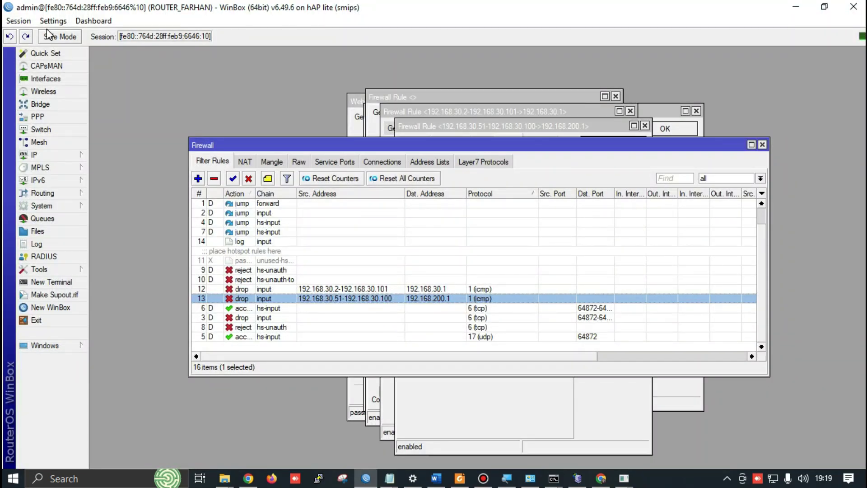
{"action": "left_click", "coordinate": [52, 21]}
{"action": "mouse_move", "coordinate": [18, 21]}
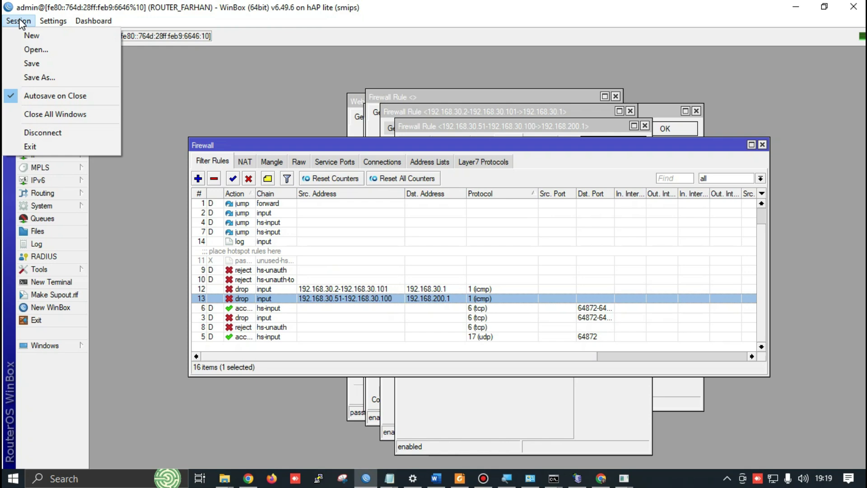
{"action": "left_click", "coordinate": [41, 95]}
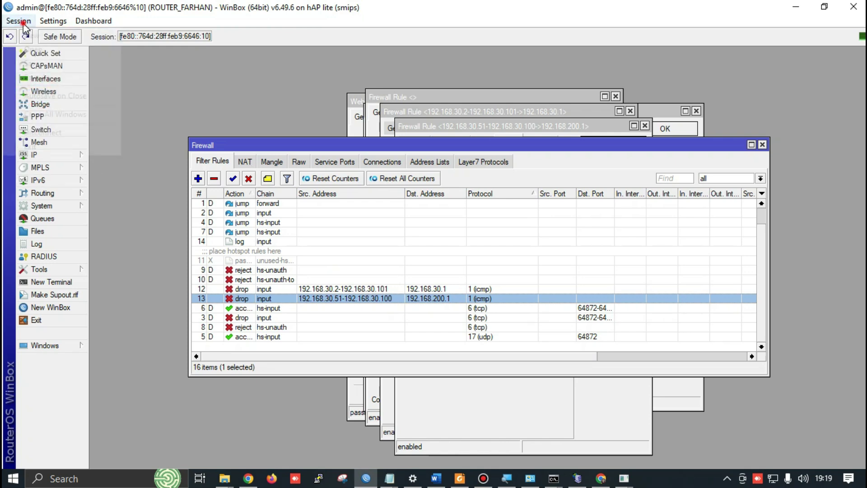
{"action": "left_click", "coordinate": [23, 23]}
{"action": "left_click", "coordinate": [57, 114]}
{"action": "left_click", "coordinate": [17, 21]}
{"action": "left_click", "coordinate": [40, 95]}
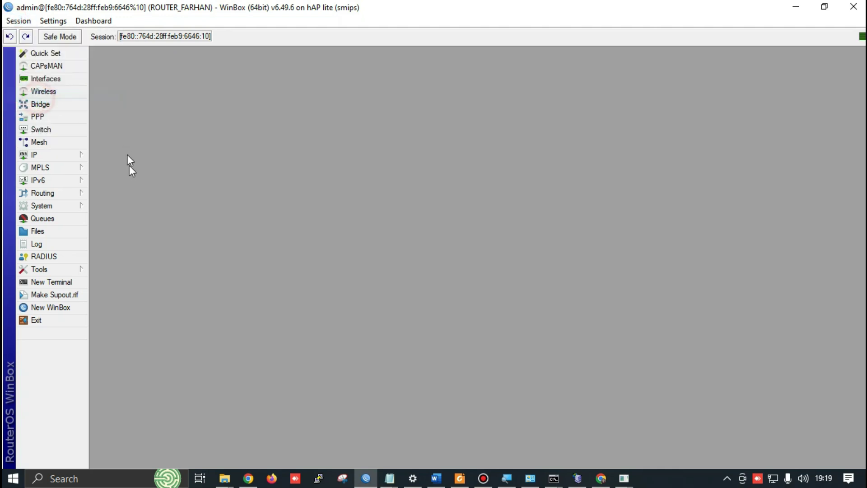
Open the hsprof1 profile from IP > Hotspot Server Profiles
{"action": "left_click", "coordinate": [71, 159]}
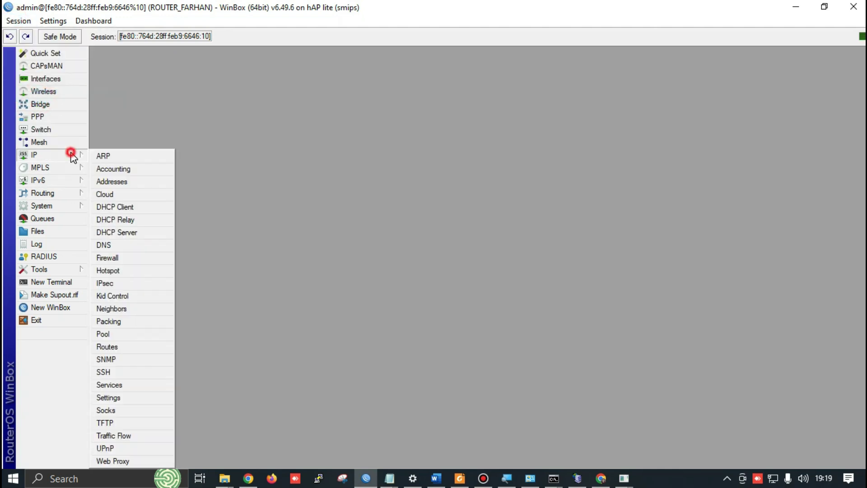
{"action": "left_click", "coordinate": [107, 270]}
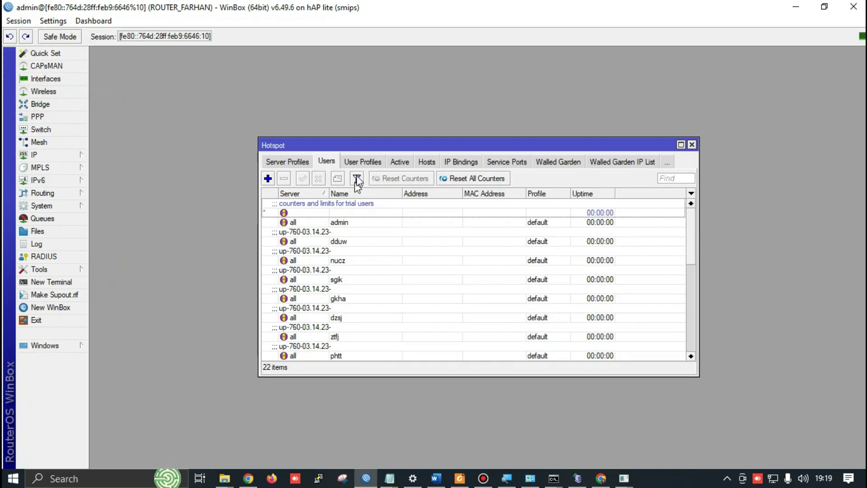
{"action": "left_click", "coordinate": [296, 163]}
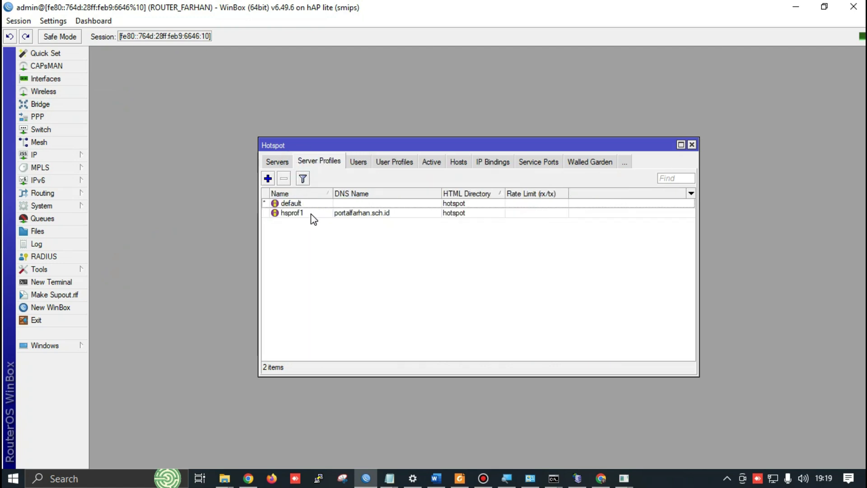
{"action": "double_click", "coordinate": [311, 213]}
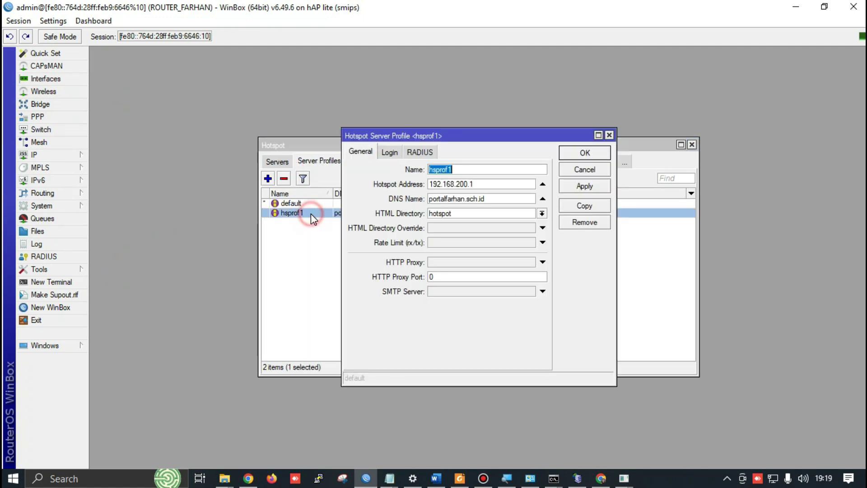
Uncheck Cookie login on hsprof1's Login tab, leaving only HTTP CHAP, and save
{"action": "left_click", "coordinate": [391, 154]}
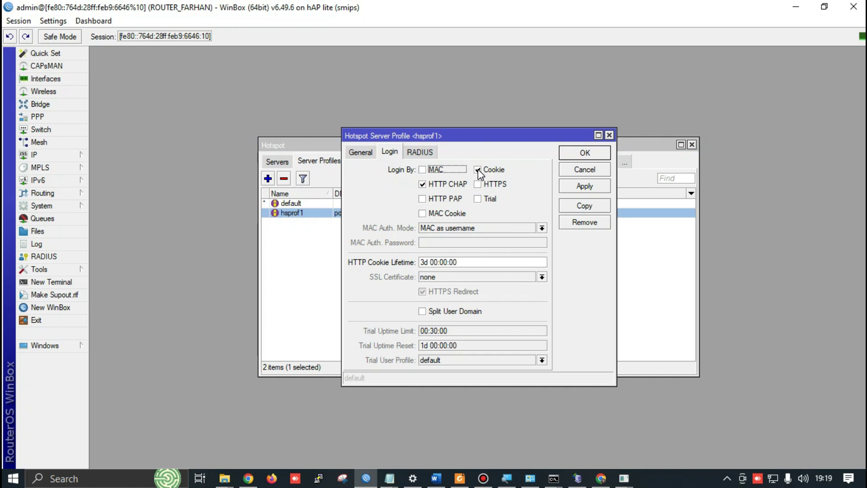
{"action": "left_click", "coordinate": [492, 171]}
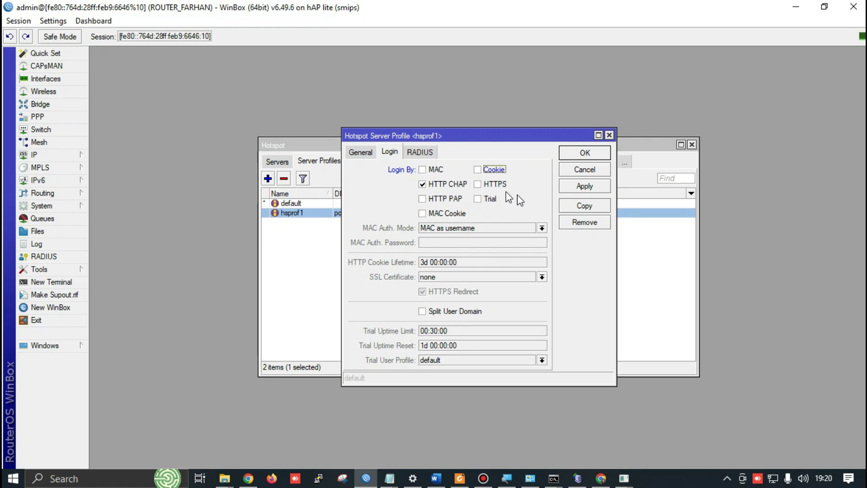
{"action": "left_click", "coordinate": [583, 153]}
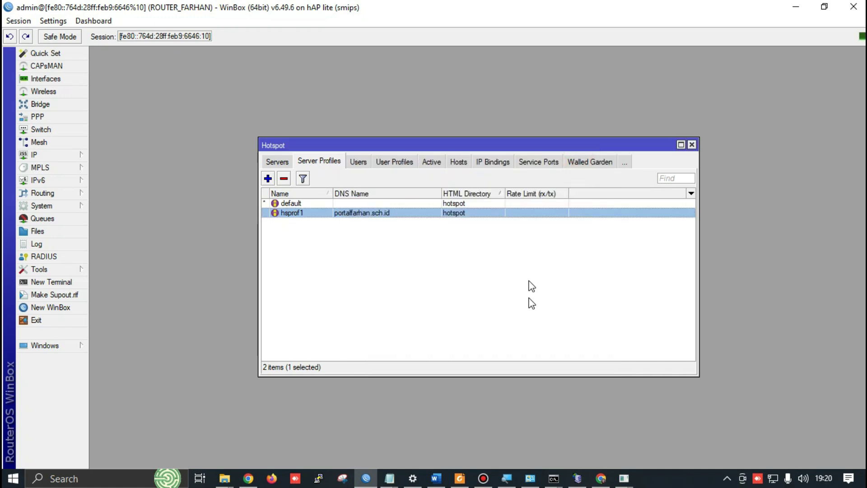
{"action": "left_click", "coordinate": [578, 478]}
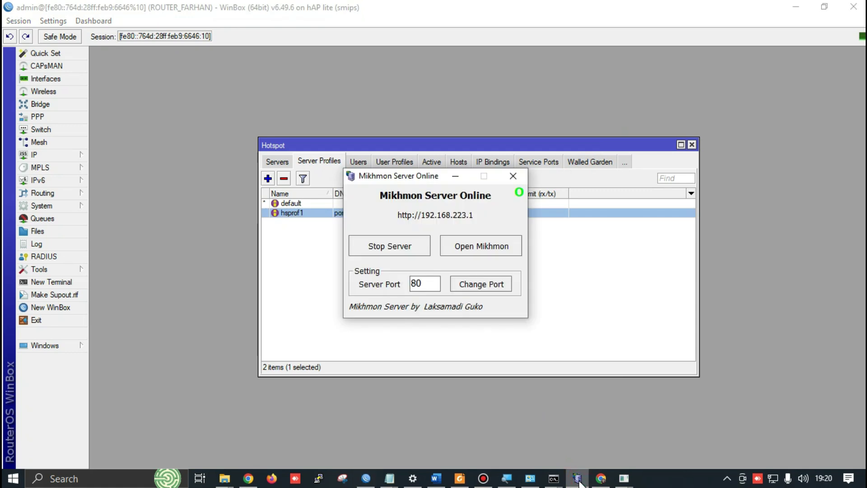
{"action": "key", "text": "alt+Tab"}
{"action": "key", "text": "alt+Tab"}
{"action": "key", "text": "alt+Tab"}
{"action": "key", "text": "alt+Tab"}
{"action": "key", "text": "alt+Tab"}
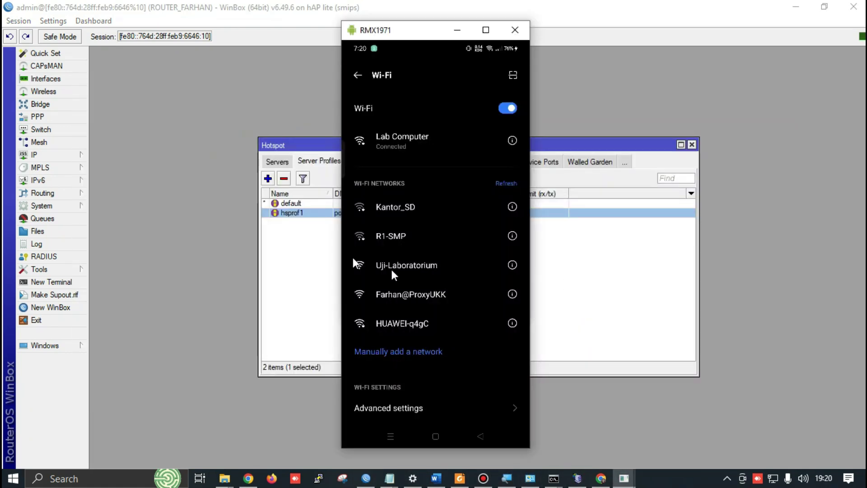
{"action": "left_click", "coordinate": [486, 30]}
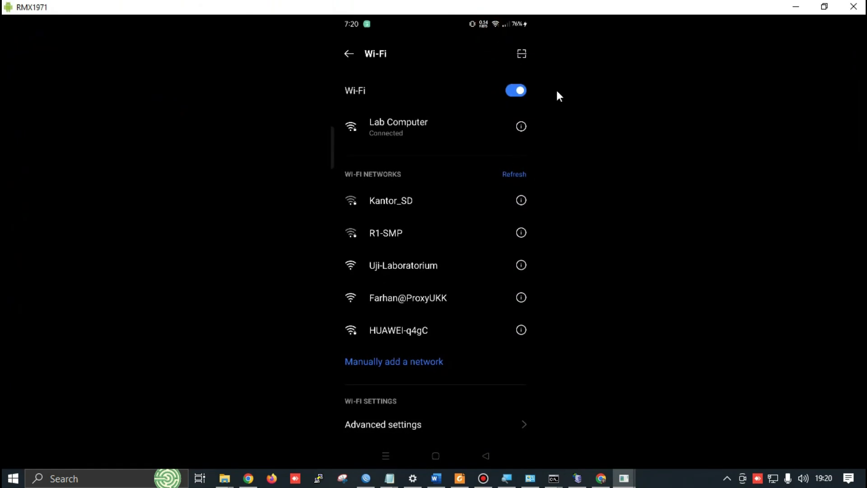
{"action": "scroll", "coordinate": [557, 92], "scroll_direction": "down", "scroll_amount": 1}
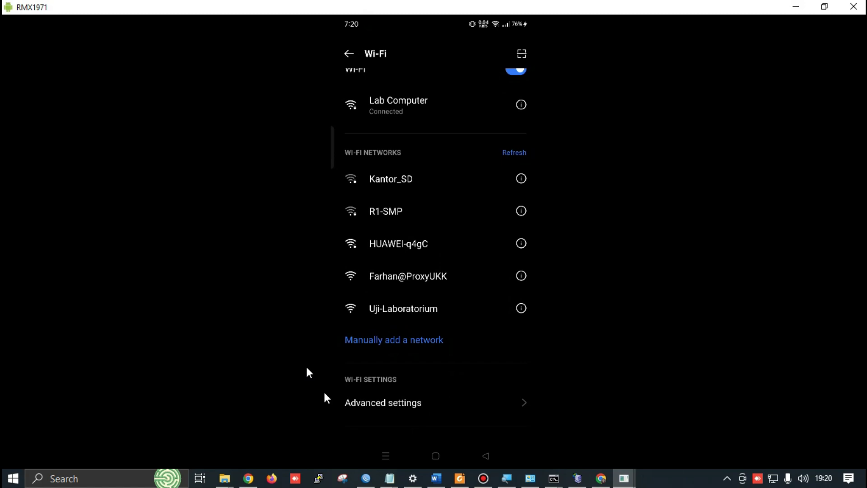
{"action": "left_click", "coordinate": [364, 479]}
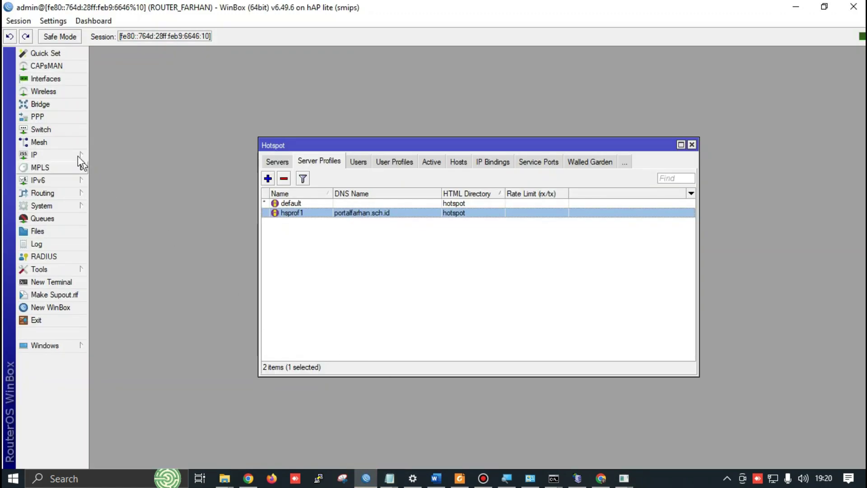
Open a generated user's login details from the Hotspot users list
{"action": "left_click", "coordinate": [68, 155]}
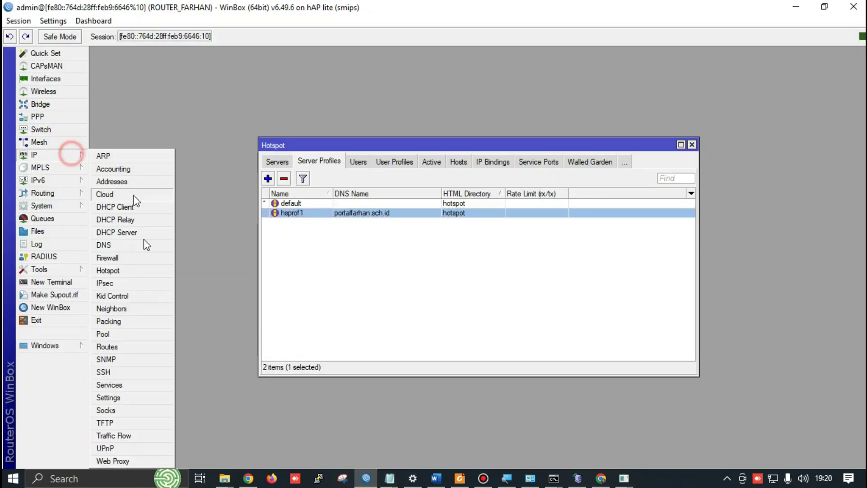
{"action": "left_click", "coordinate": [121, 271]}
{"action": "left_click", "coordinate": [358, 162]}
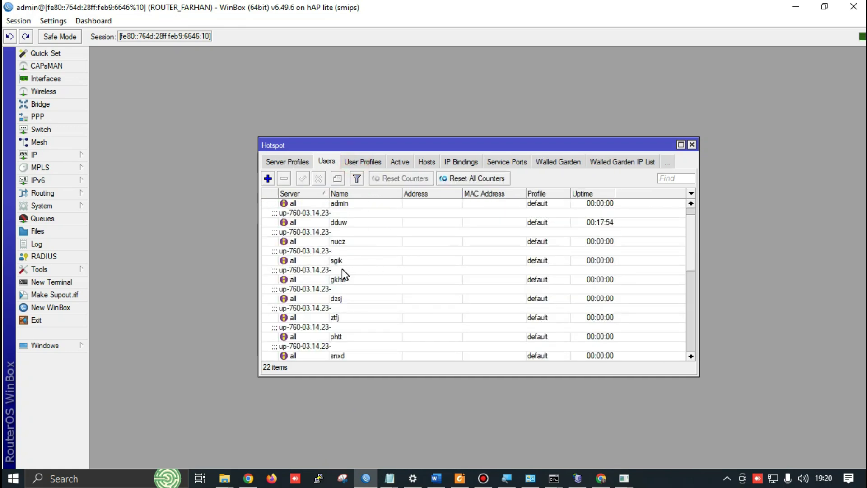
{"action": "double_click", "coordinate": [338, 262]}
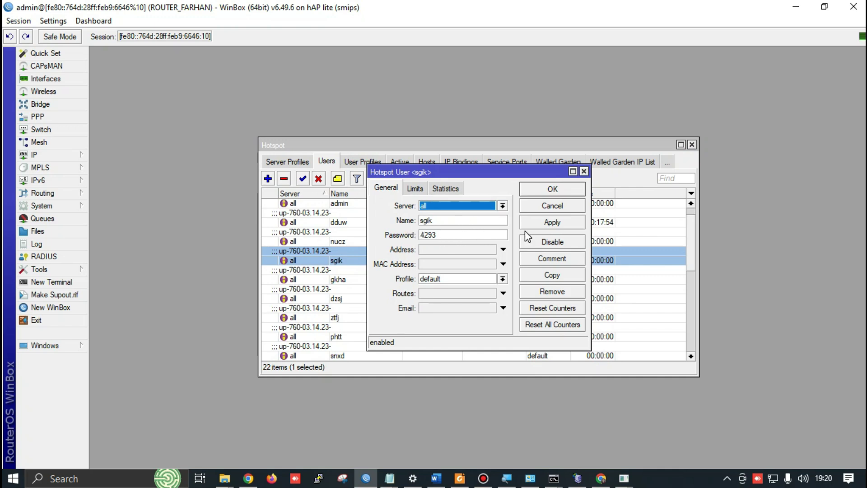
Bring up the phone mirror and place it beside WinBox
{"action": "left_click", "coordinate": [624, 478]}
{"action": "left_click", "coordinate": [649, 453]}
{"action": "left_click_drag", "start_coordinate": [565, 15], "coordinate": [268, 57]}
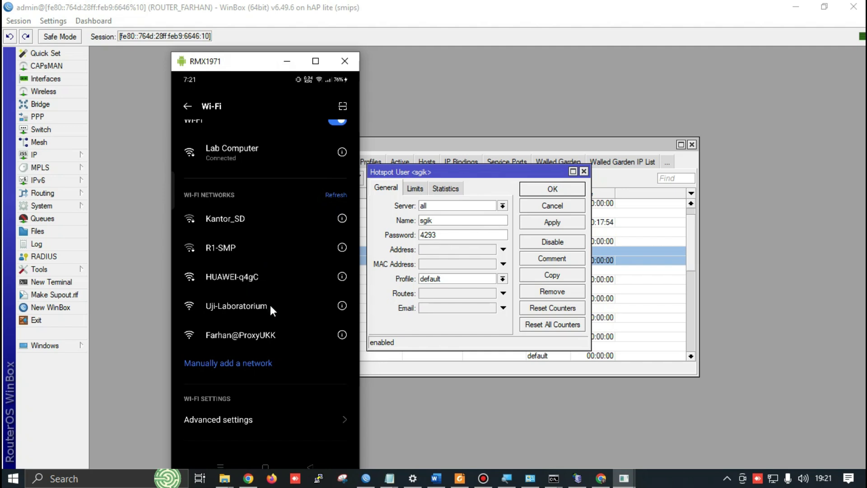
Scroll the phone's Wi-Fi network list to find the exam hotspot network
{"action": "scroll", "coordinate": [351, 290], "scroll_direction": "up", "scroll_amount": 2}
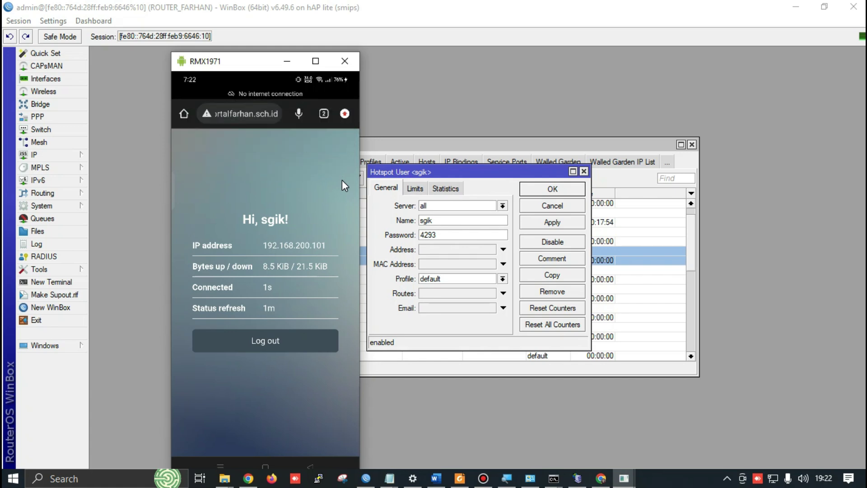
Enlarge the phone mirror and run the Fast.com speed test in the phone's browser
{"action": "left_click", "coordinate": [316, 61]}
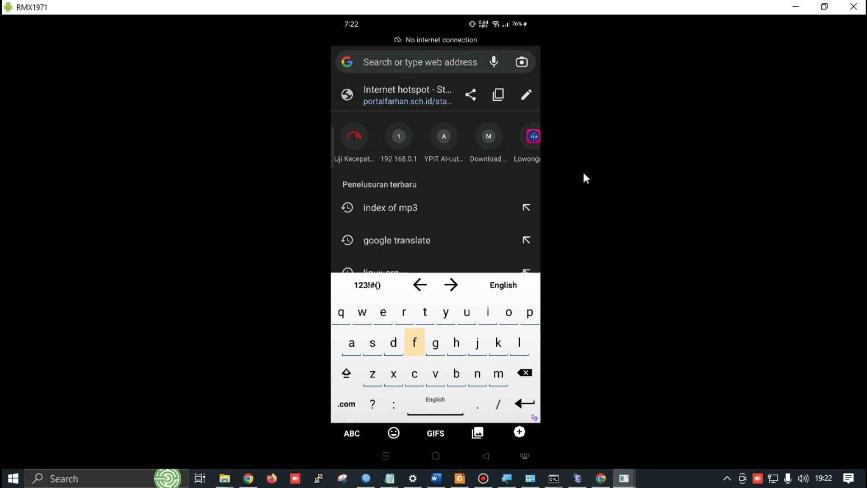
{"action": "type", "text": "far"}
{"action": "key", "text": "BackSpace"}
{"action": "type", "text": "a"}
{"action": "key", "text": "BackSpace"}
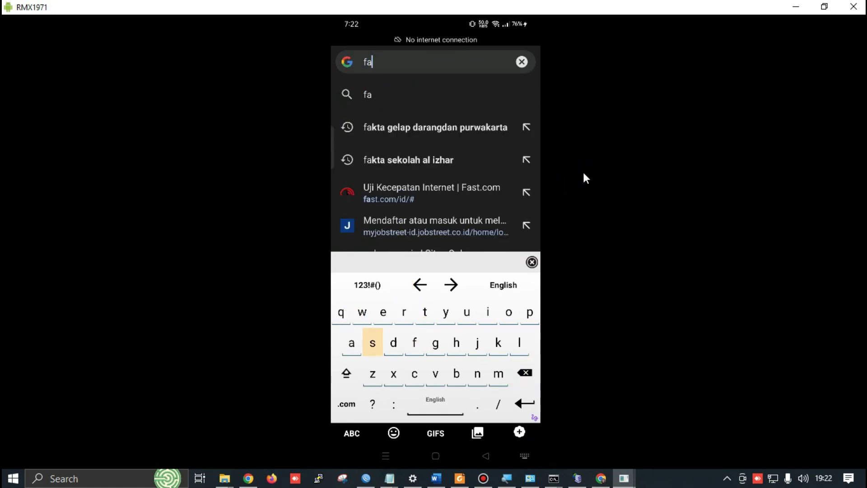
{"action": "type", "text": "s"}
{"action": "key", "text": "Return"}
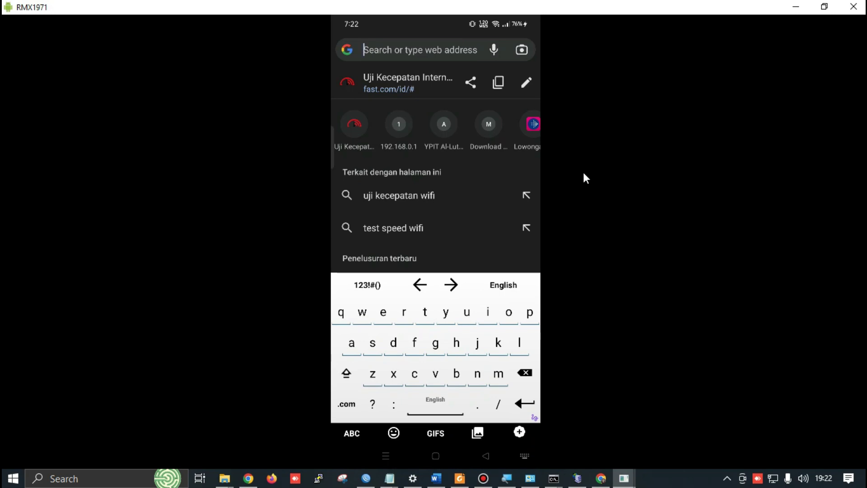
{"action": "key", "text": "alt+Tab"}
{"action": "key", "text": "alt+Tab"}
{"action": "key", "text": "alt+Tab"}
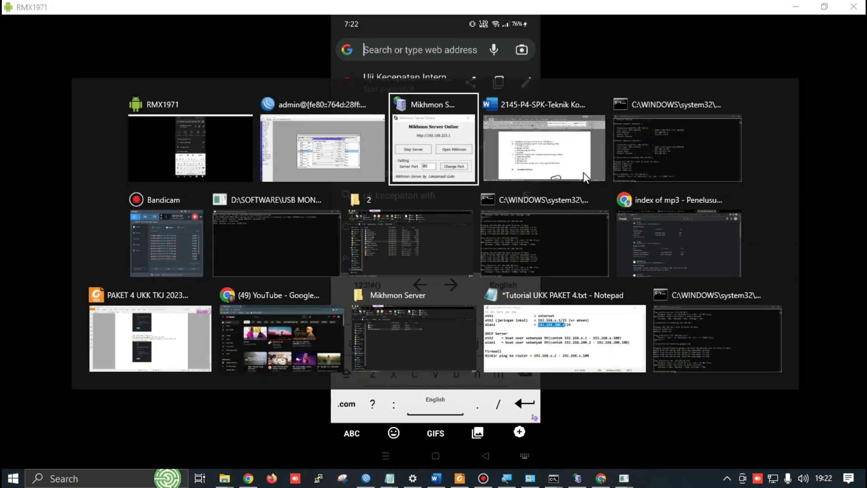
{"action": "key", "text": "alt+Tab"}
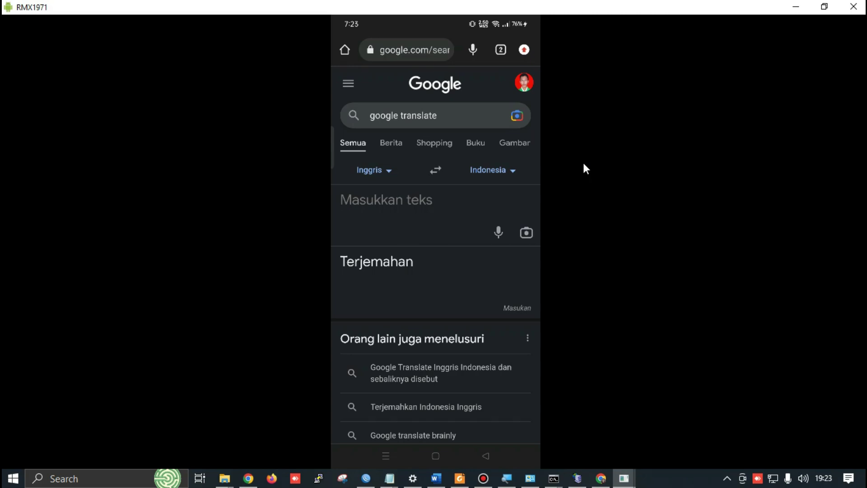
Search 'linux' on the phone and open the Linux.org result, then return to WinBox
{"action": "type", "text": "li"}
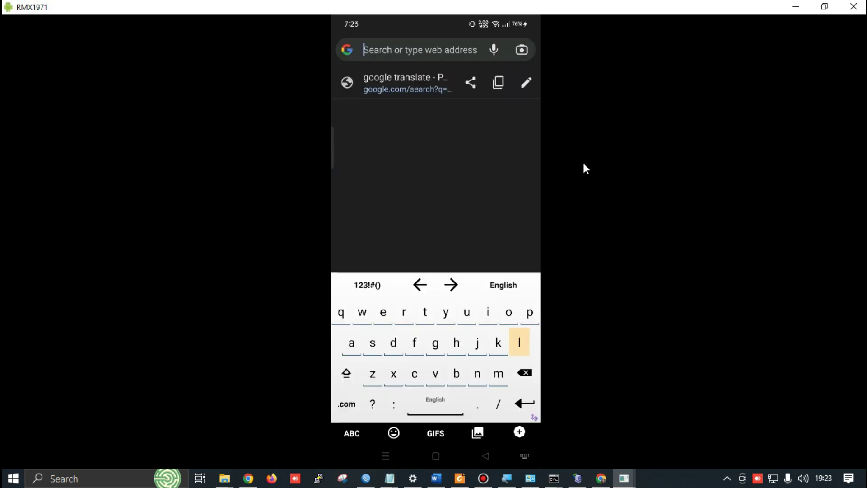
{"action": "type", "text": "nux"}
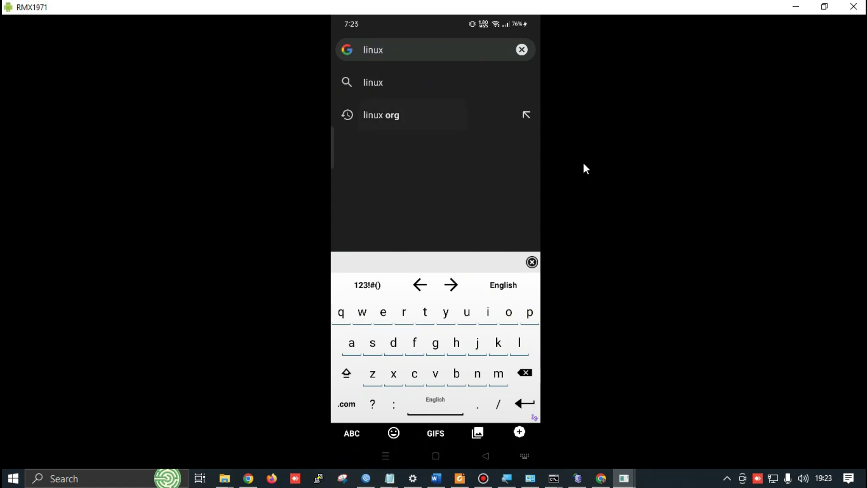
{"action": "key", "text": "Escape"}
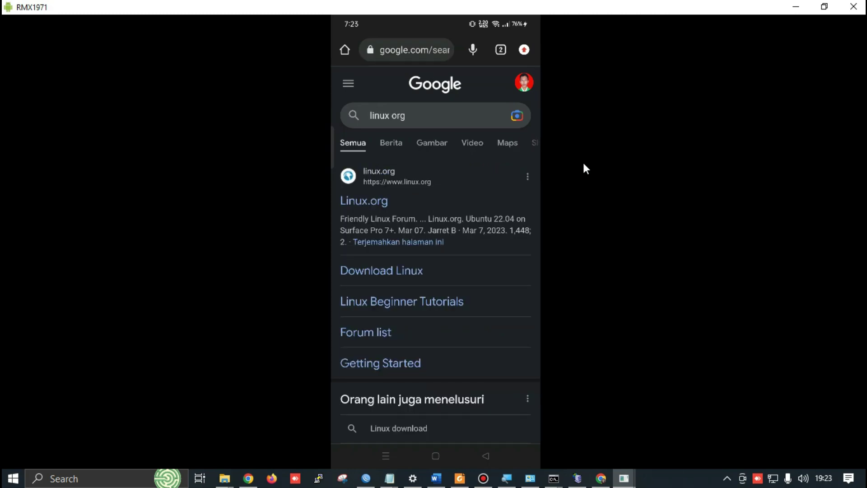
{"action": "left_click", "coordinate": [372, 199]}
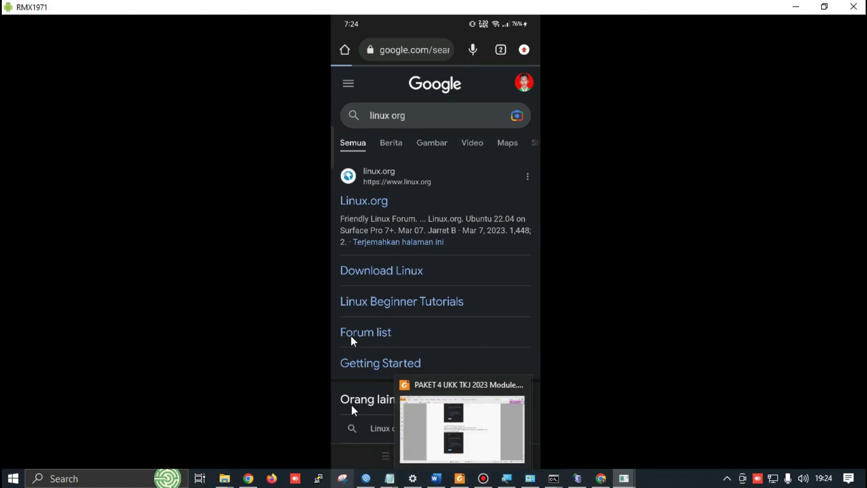
{"action": "left_click", "coordinate": [366, 478]}
{"action": "left_click", "coordinate": [51, 155]}
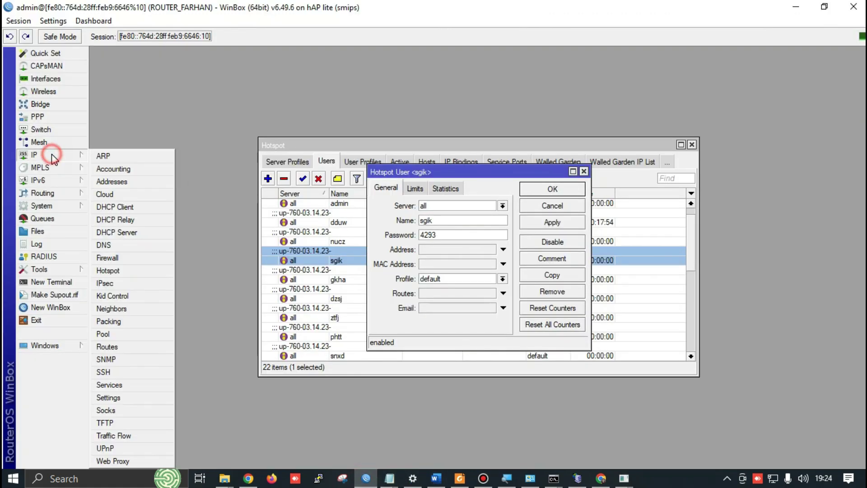
Review the router's firewall NAT rules
{"action": "left_click", "coordinate": [117, 257]}
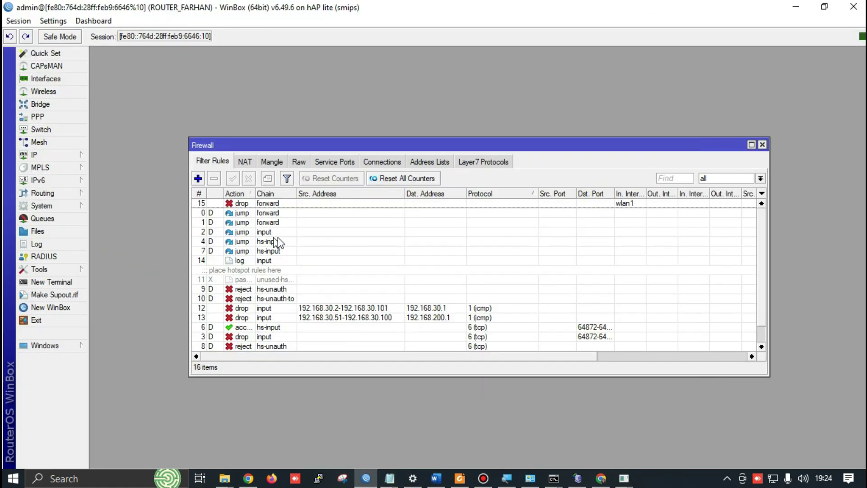
{"action": "left_click", "coordinate": [245, 162]}
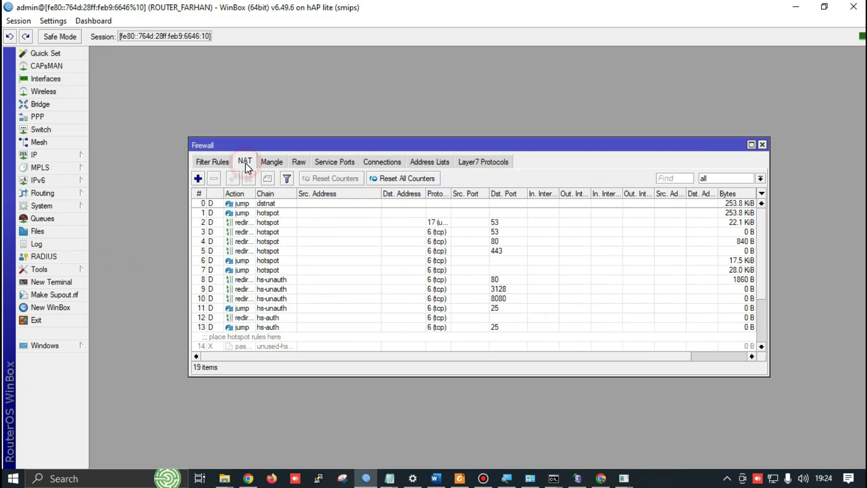
{"action": "scroll", "coordinate": [335, 249], "scroll_direction": "down", "scroll_amount": 3}
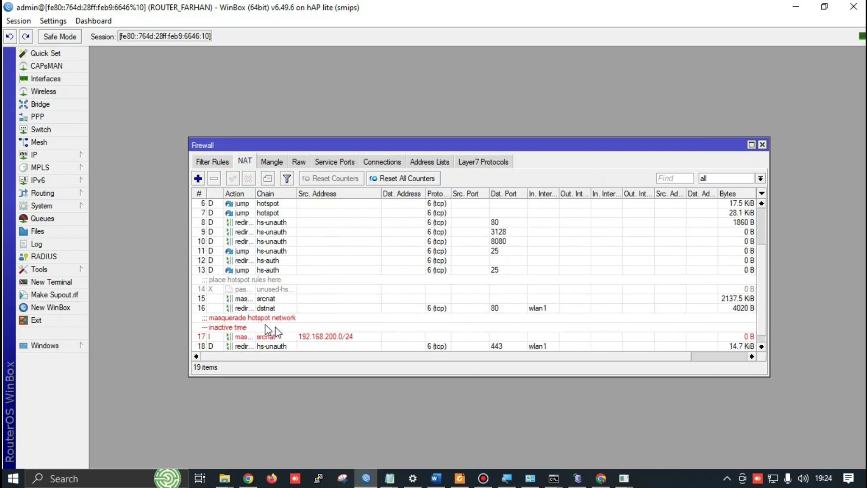
{"action": "scroll", "coordinate": [278, 332], "scroll_direction": "up", "scroll_amount": 2}
{"action": "scroll", "coordinate": [285, 335], "scroll_direction": "up", "scroll_amount": 1}
Check that drop-forward filter rule 15 has counted 185 packets, then view the phone
{"action": "left_click", "coordinate": [212, 163]}
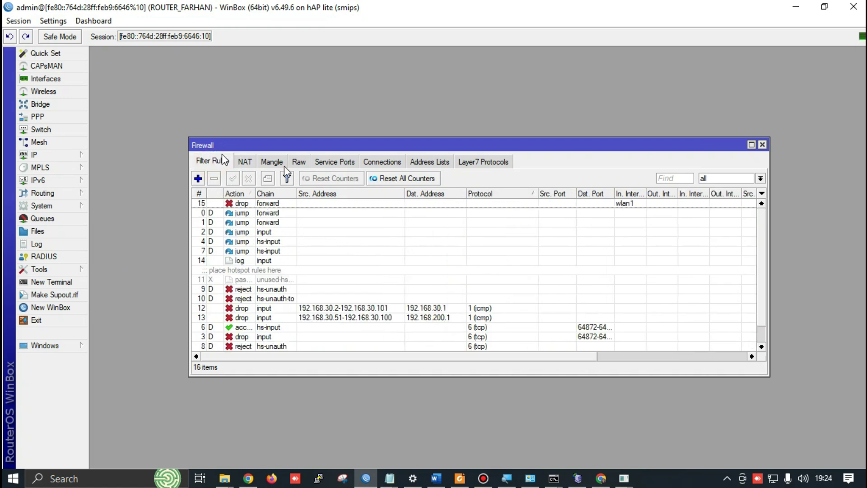
{"action": "left_click", "coordinate": [298, 204]}
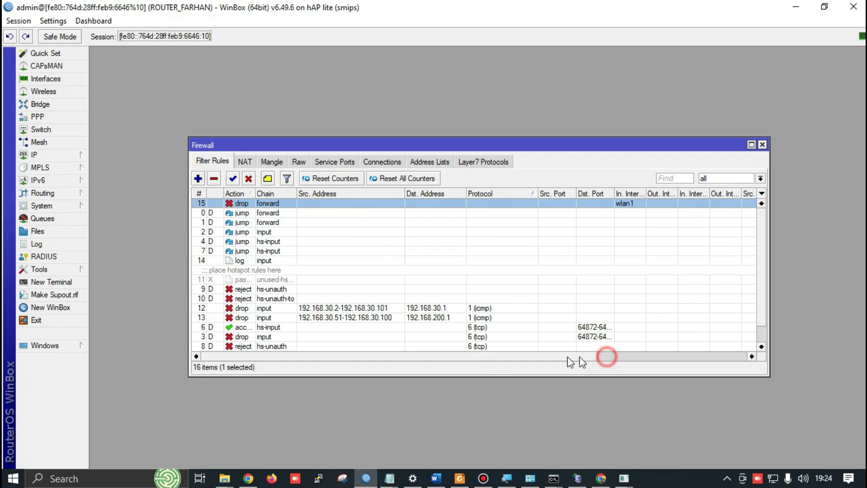
{"action": "left_click_drag", "start_coordinate": [524, 357], "coordinate": [664, 355]}
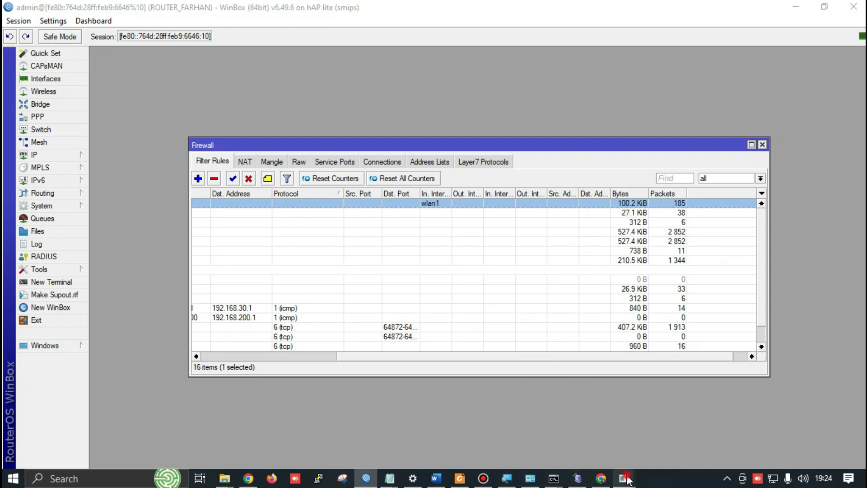
{"action": "mouse_move", "coordinate": [624, 479]}
{"action": "left_click", "coordinate": [647, 435]}
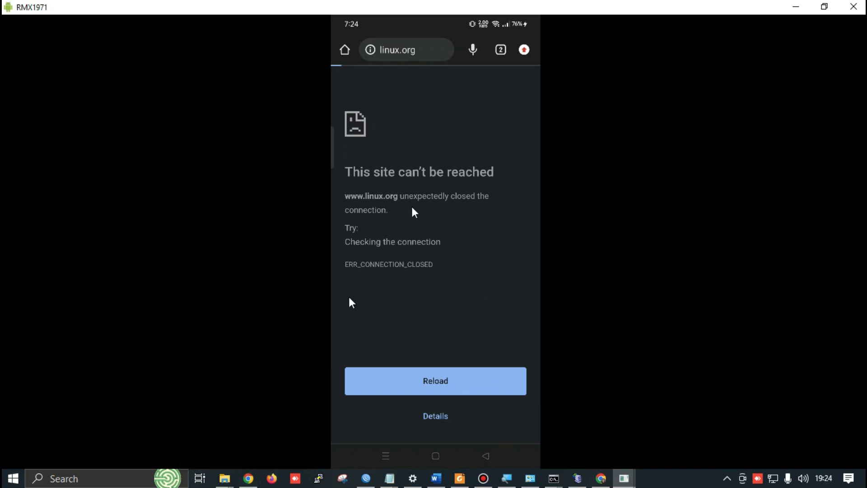
Search 'linux org' in a new Chrome tab on the PC and load Linux.org
{"action": "left_click", "coordinate": [248, 478]}
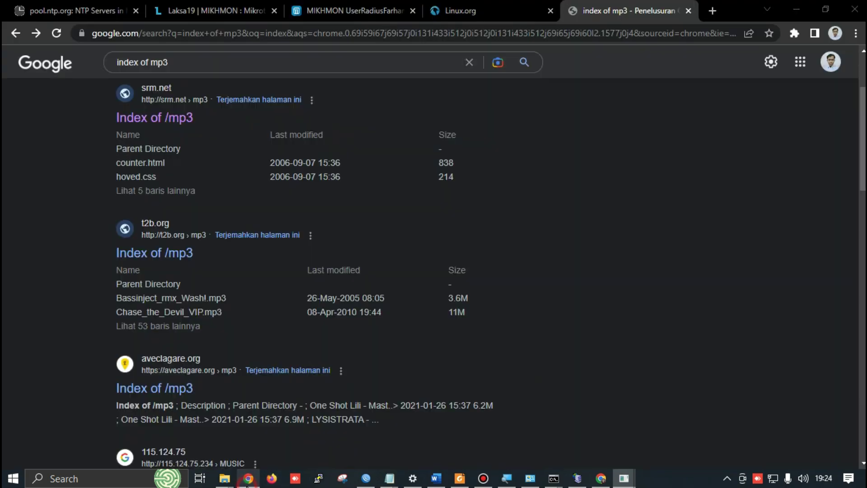
{"action": "left_click", "coordinate": [711, 11]}
{"action": "left_click", "coordinate": [555, 31]}
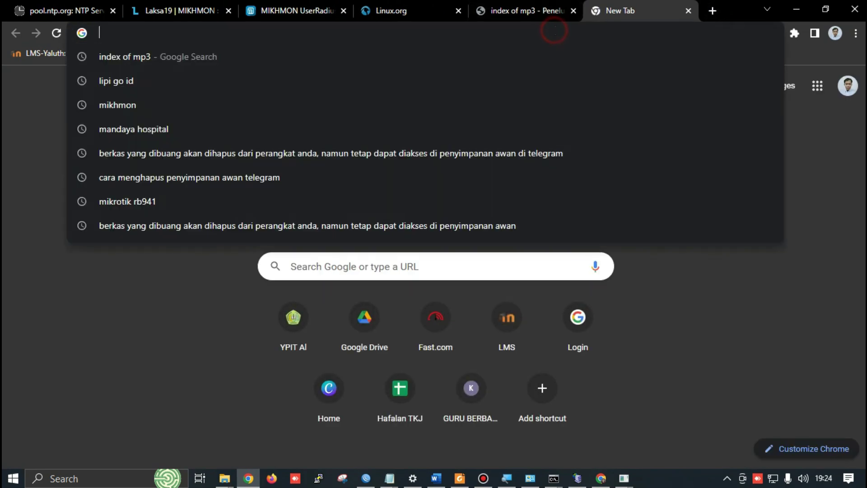
{"action": "type", "text": "linux org"}
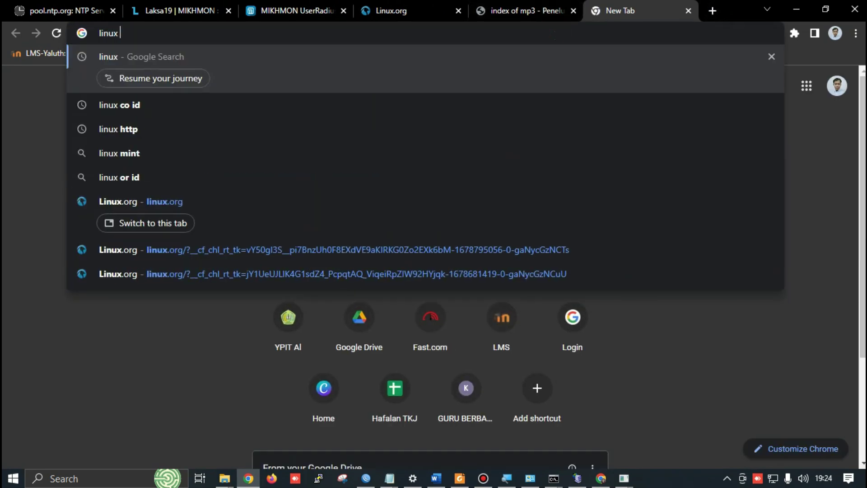
{"action": "key", "text": "Return"}
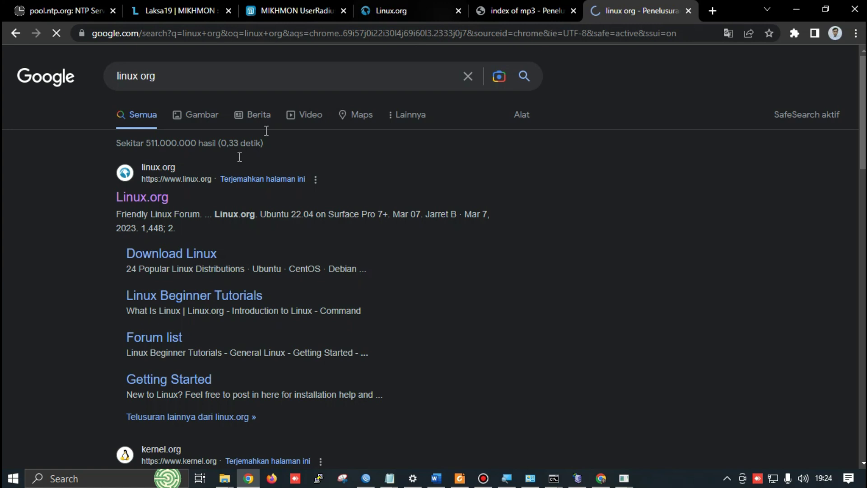
{"action": "left_click", "coordinate": [155, 198]}
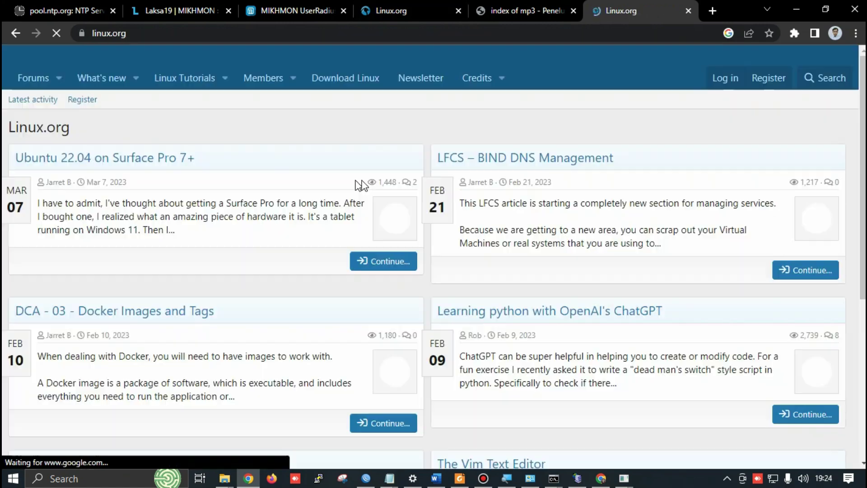
{"action": "scroll", "coordinate": [439, 151], "scroll_direction": "down", "scroll_amount": 1}
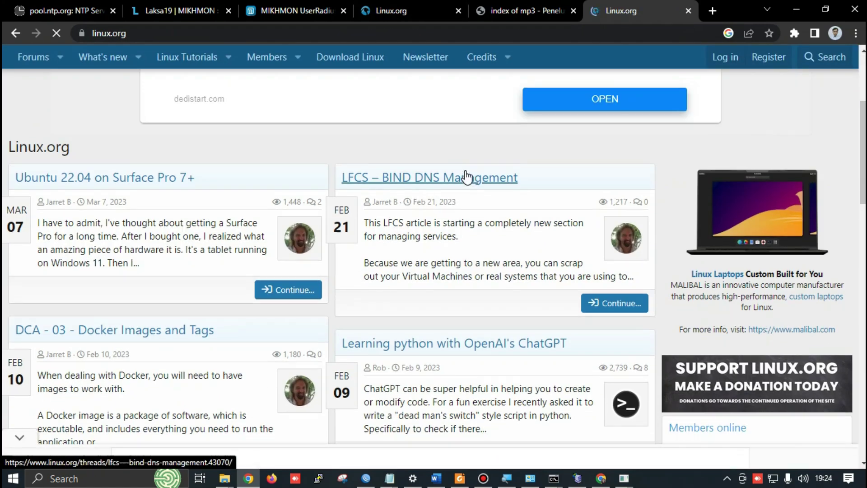
{"action": "key", "text": "alt+Tab"}
{"action": "key", "text": "alt+Down"}
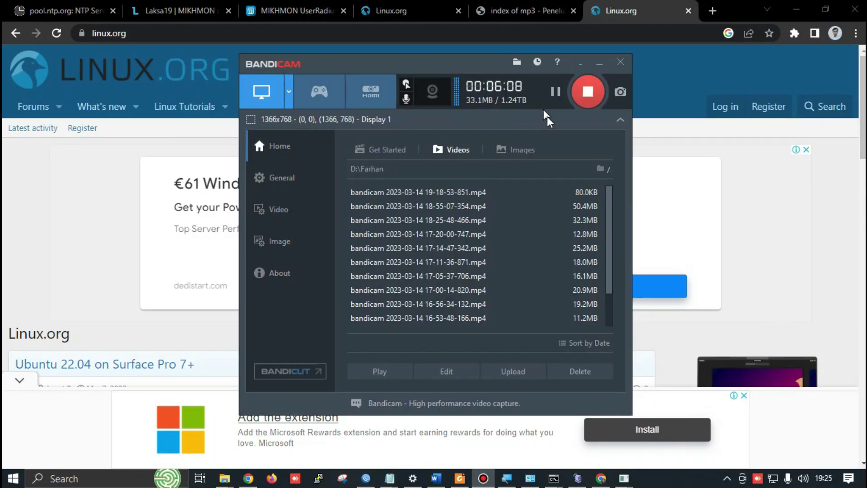
Switch from Bandicam to the phone mirror showing 'index of mp3' results
{"action": "key", "text": "alt+Tab"}
{"action": "key", "text": "alt+Tab"}
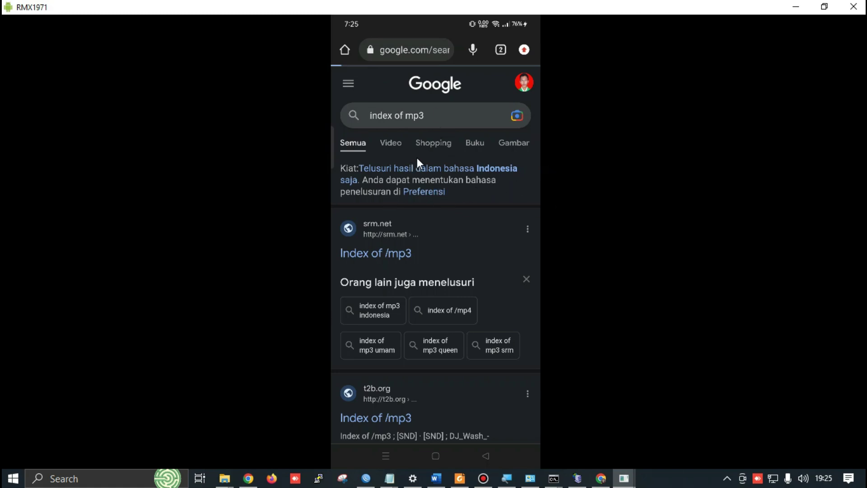
Scroll through the phone's 'index of mp3' Google results and back to the top
{"action": "scroll", "coordinate": [425, 156], "scroll_direction": "down", "scroll_amount": 3}
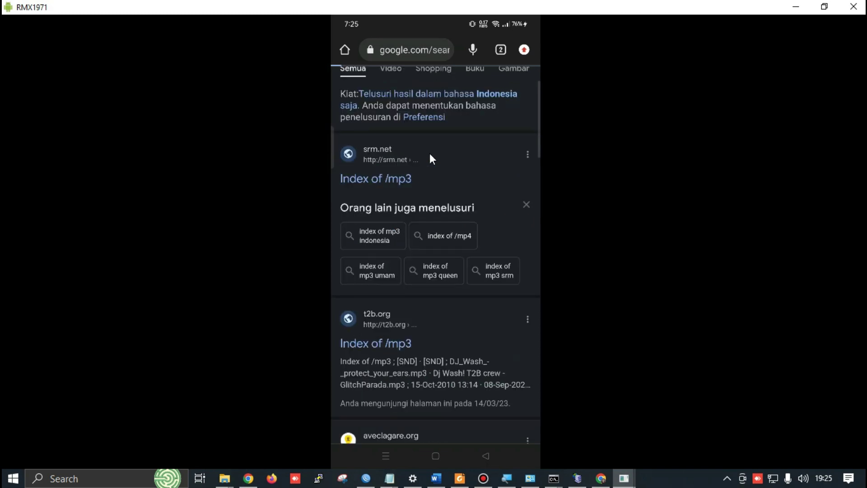
{"action": "scroll", "coordinate": [432, 158], "scroll_direction": "down", "scroll_amount": 3}
{"action": "scroll", "coordinate": [436, 174], "scroll_direction": "down", "scroll_amount": 5}
{"action": "scroll", "coordinate": [467, 224], "scroll_direction": "up", "scroll_amount": 5}
{"action": "scroll", "coordinate": [468, 216], "scroll_direction": "up", "scroll_amount": 5}
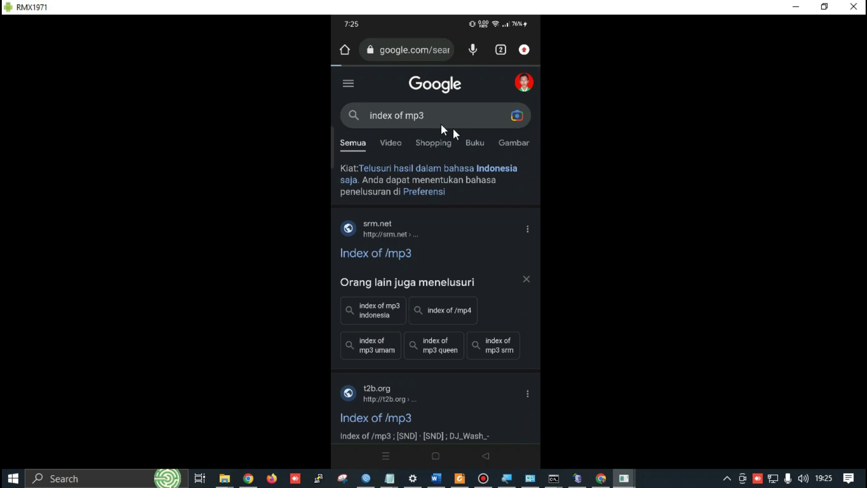
{"action": "key", "text": "alt+Tab"}
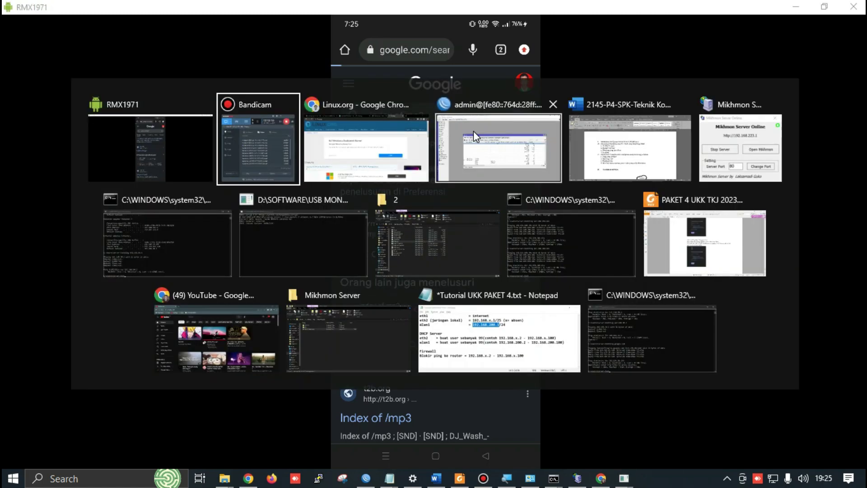